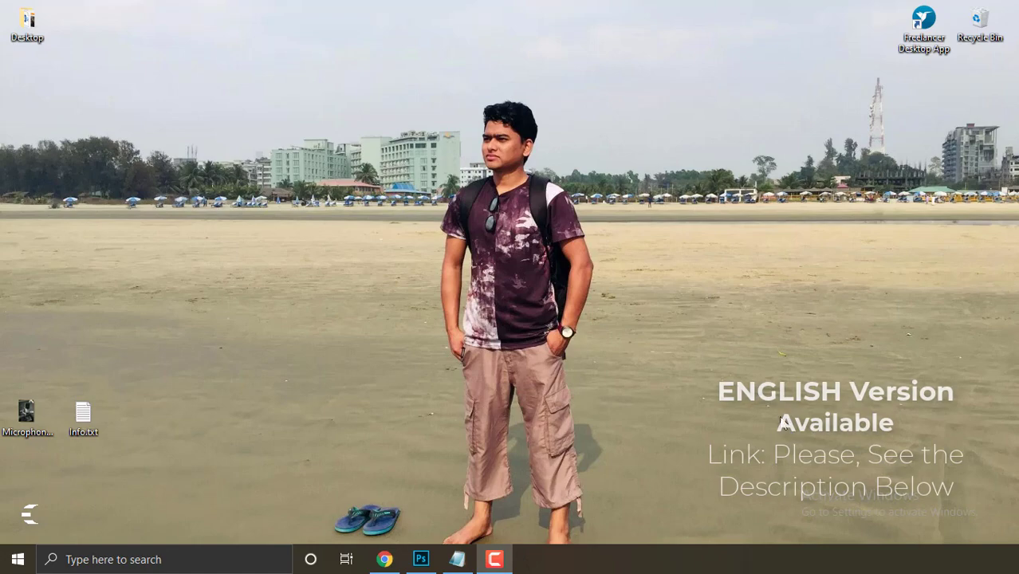
# Bring up Info.txt and select the tutorial number #2 and the word FLYER in the title.
pyautogui.click(461, 558)
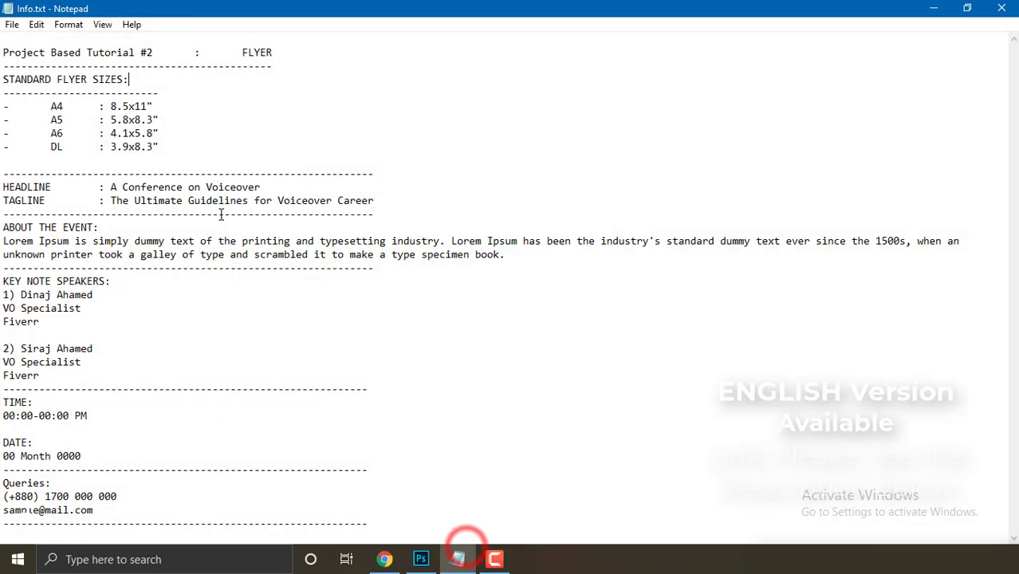
pyautogui.doubleClick(165, 50)
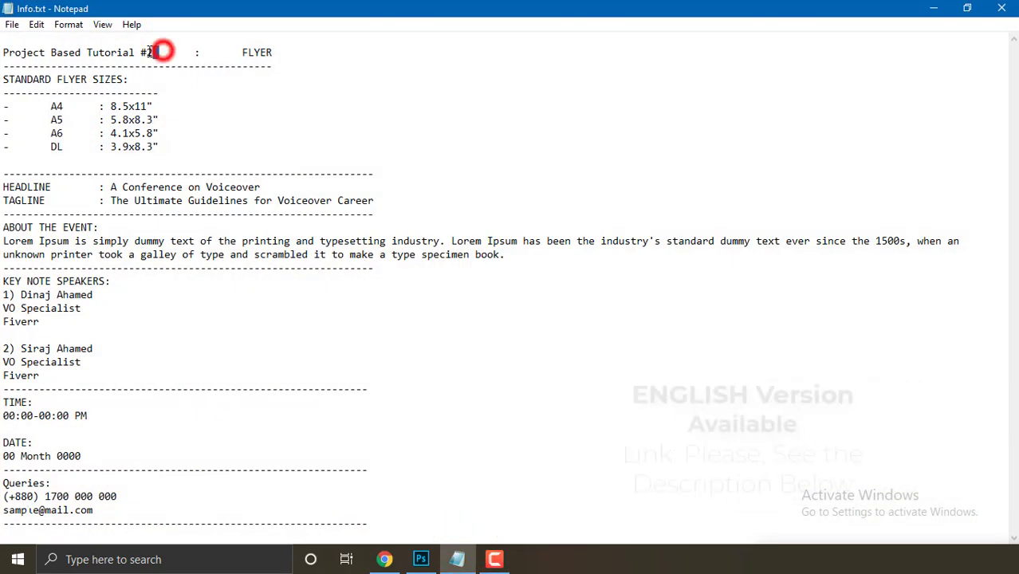
pyautogui.click(175, 50)
pyautogui.doubleClick(279, 52)
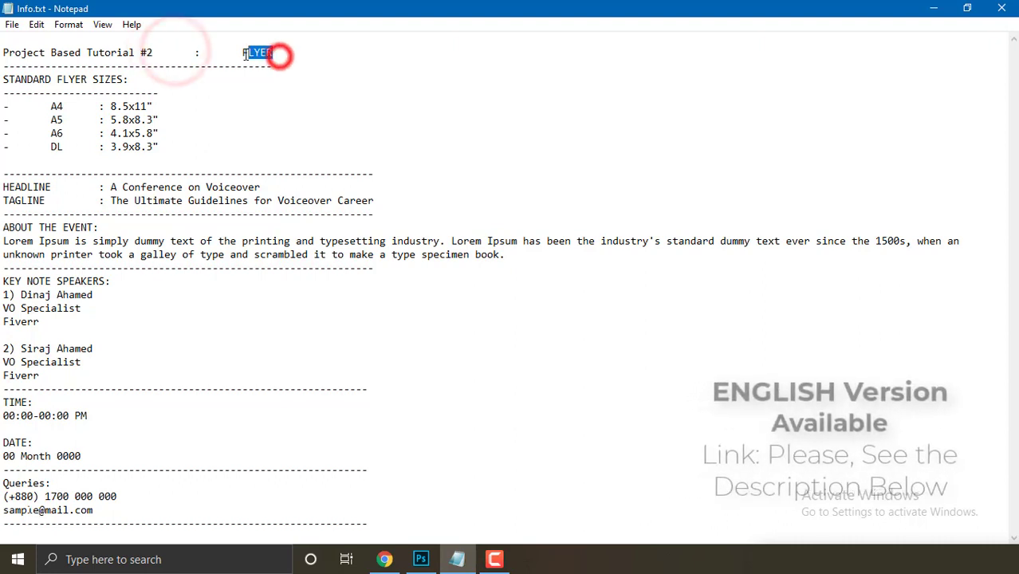
pyautogui.click(281, 78)
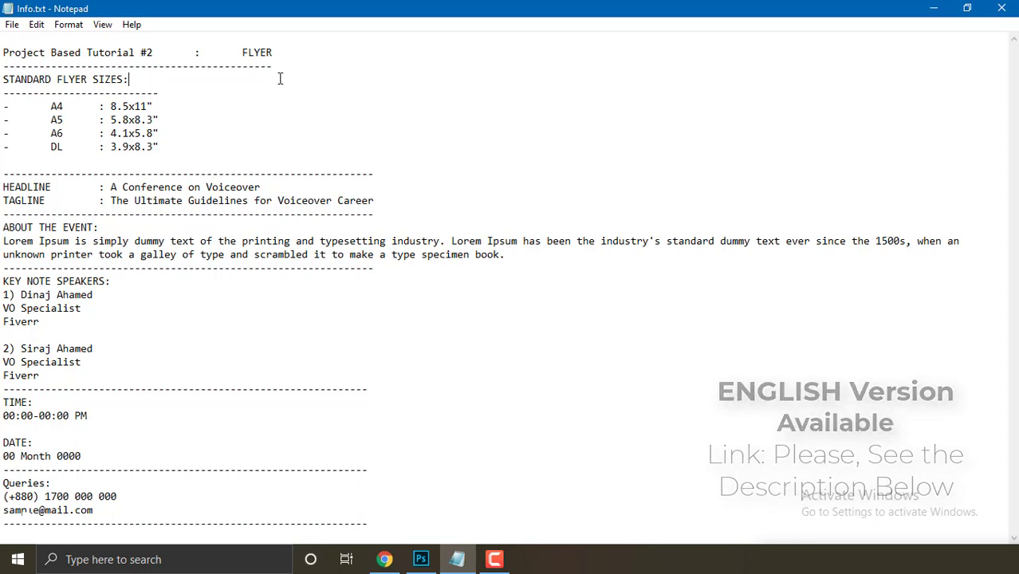
# Select and deselect the dashes line under FLYER in Info.txt.
pyautogui.moveTo(280, 67); pyautogui.dragTo(1, 67)
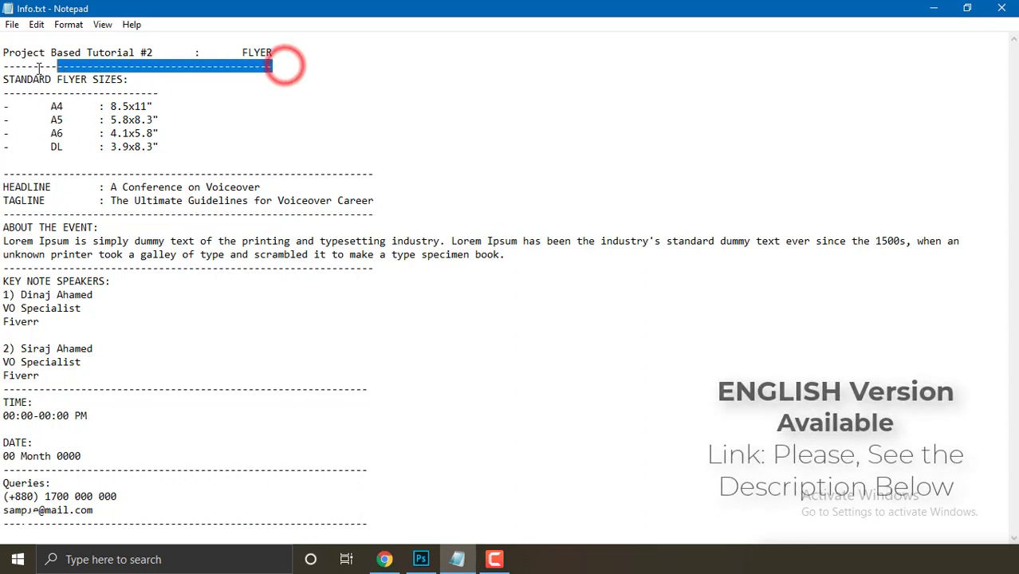
pyautogui.click(233, 87)
pyautogui.doubleClick(278, 66)
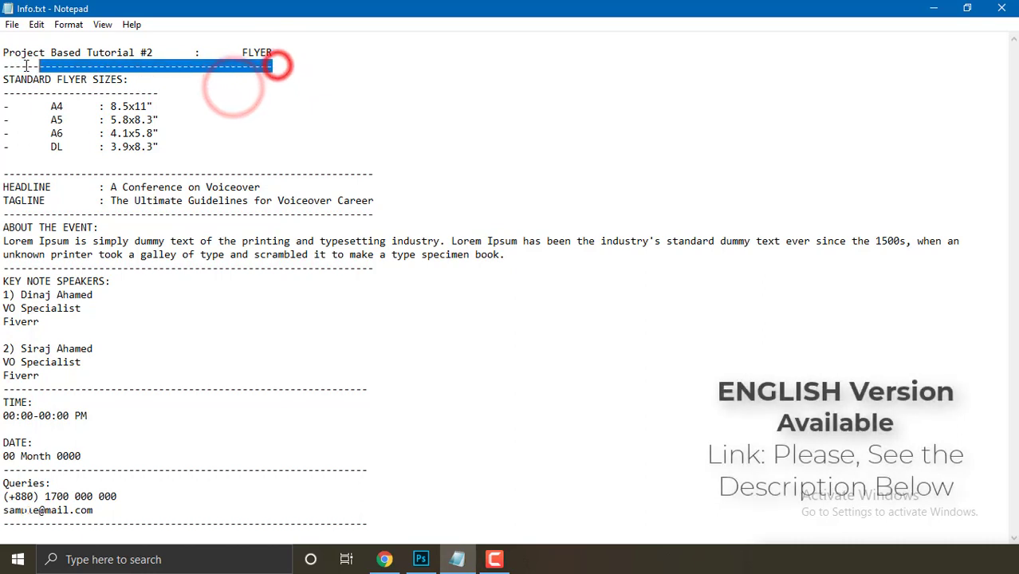
pyautogui.click(277, 87)
pyautogui.moveTo(291, 68); pyautogui.dragTo(2, 67)
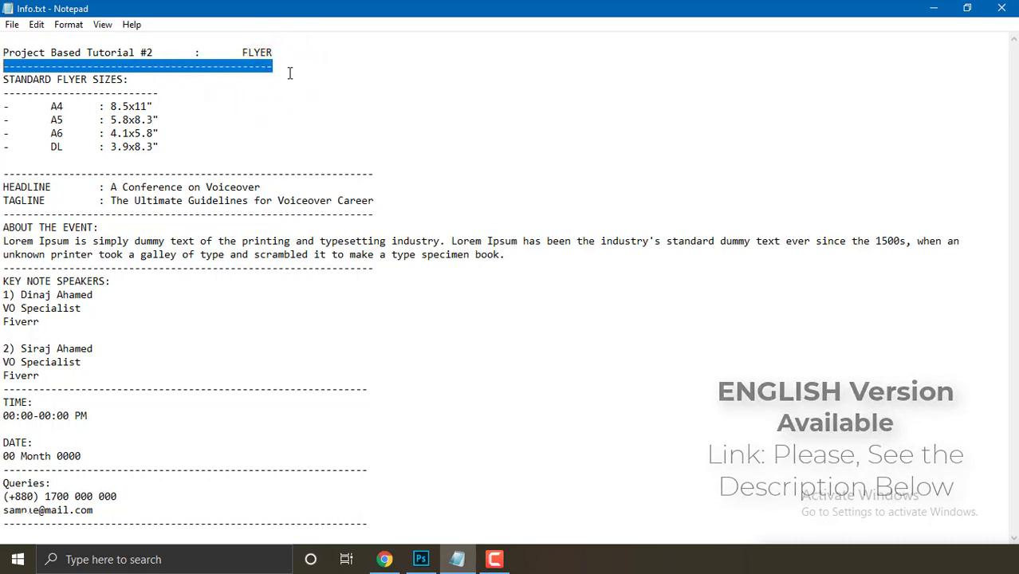
pyautogui.moveTo(272, 67); pyautogui.dragTo(3, 67)
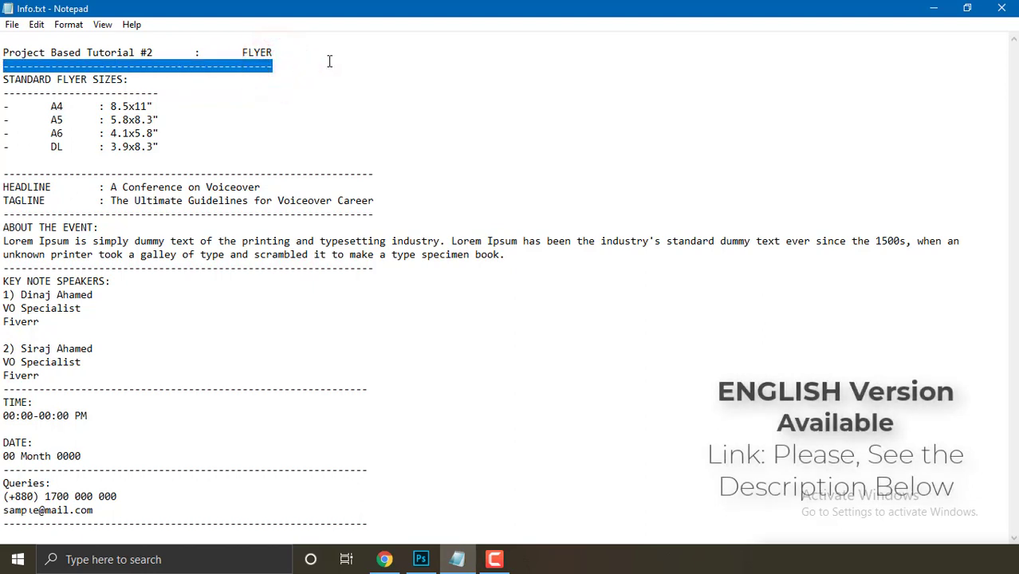
pyautogui.click(295, 72)
pyautogui.moveTo(282, 65); pyautogui.dragTo(2, 67)
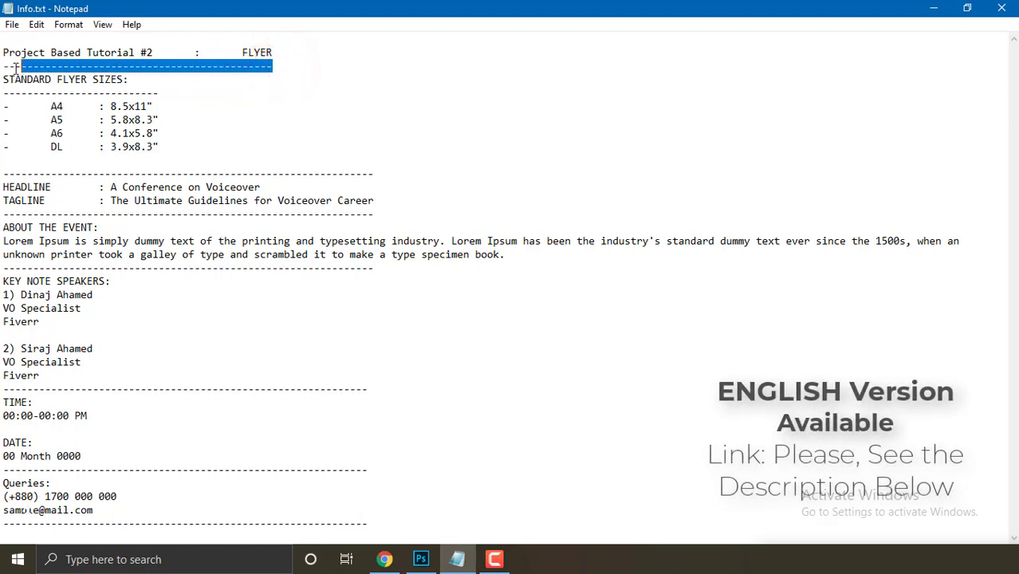
pyautogui.click(281, 64)
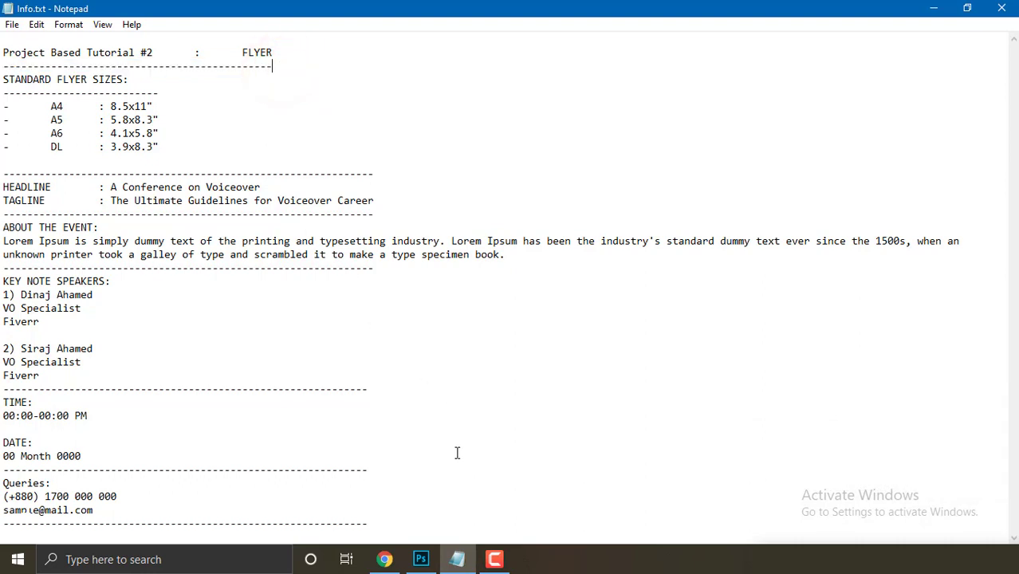
# Review the notes, selecting the headline 'Conference on Voiceover' and the HEADLINE and TAGLINE lines.
pyautogui.click(459, 559)
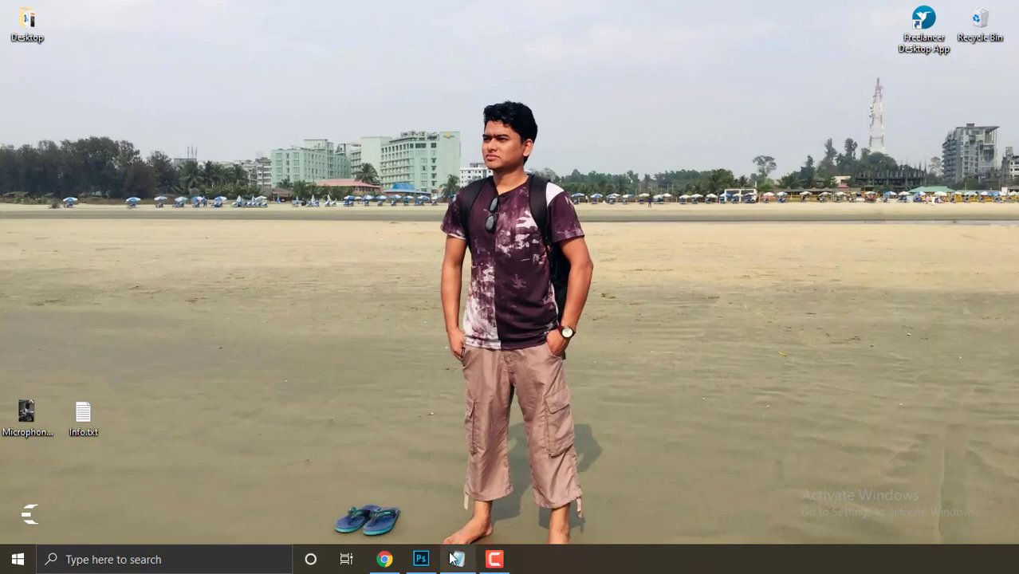
pyautogui.click(459, 560)
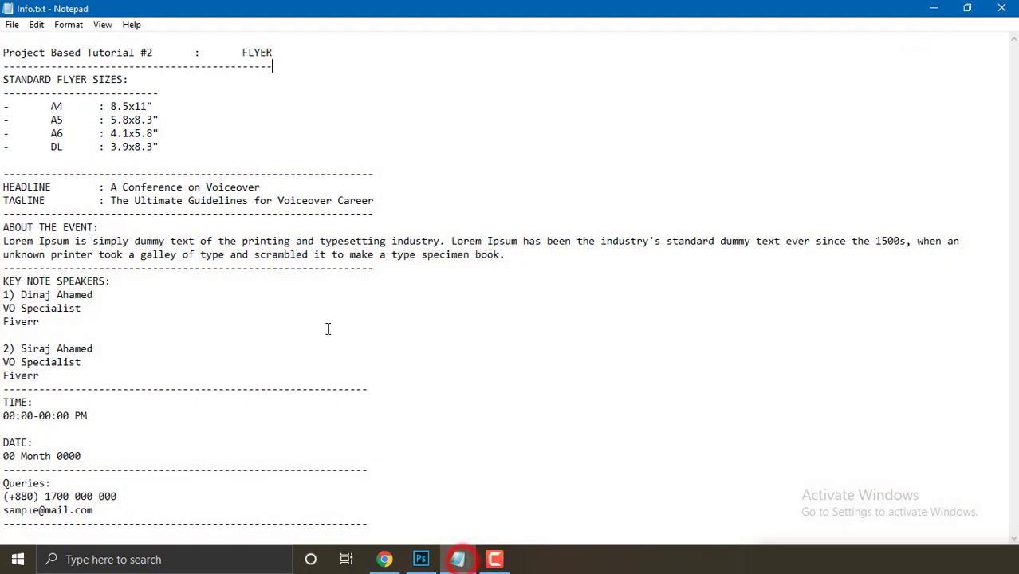
pyautogui.doubleClick(257, 53)
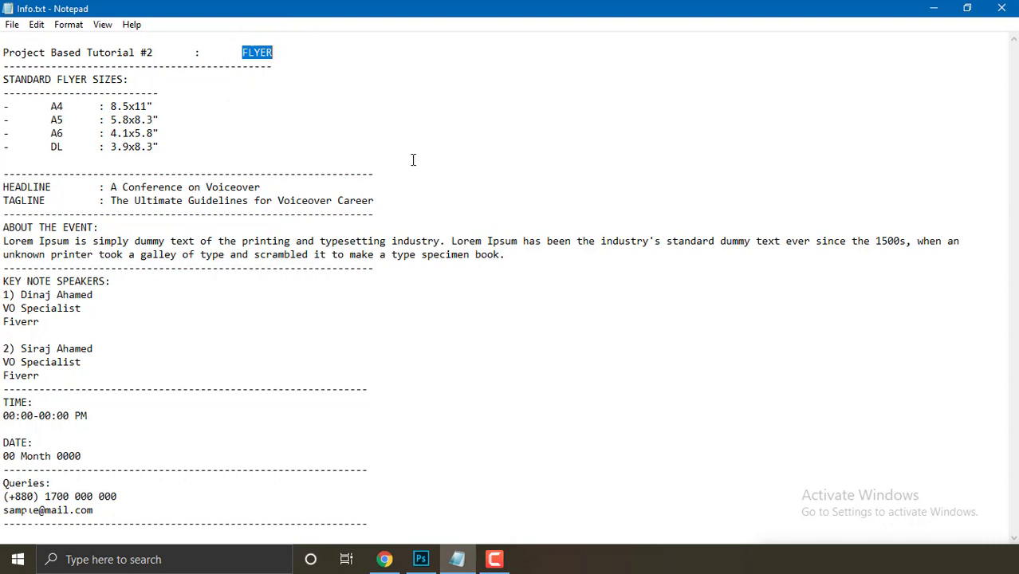
pyautogui.click(211, 163)
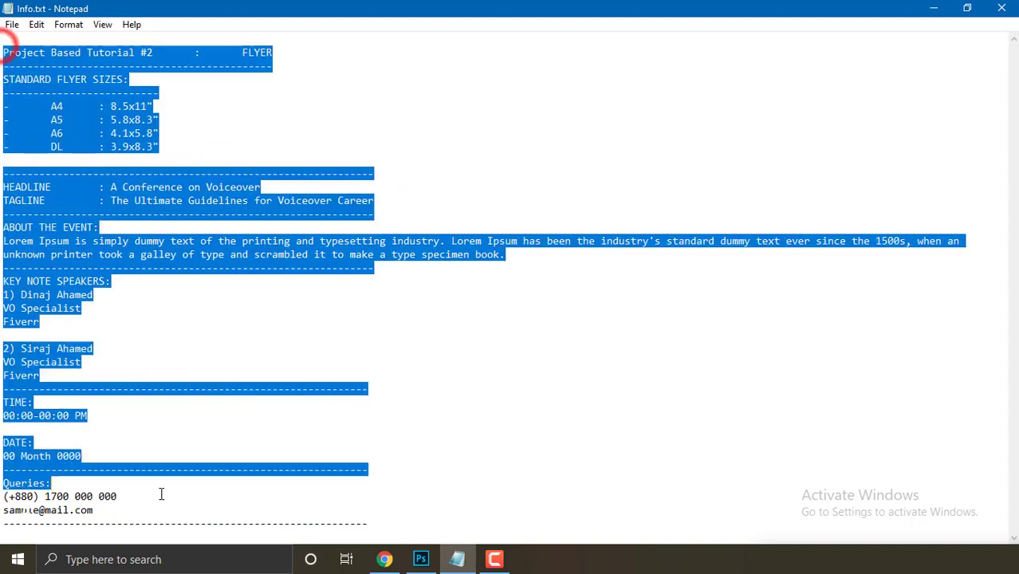
pyautogui.moveTo(3, 46); pyautogui.dragTo(163, 497)
pyautogui.click(152, 502)
pyautogui.moveTo(261, 187); pyautogui.dragTo(117, 186)
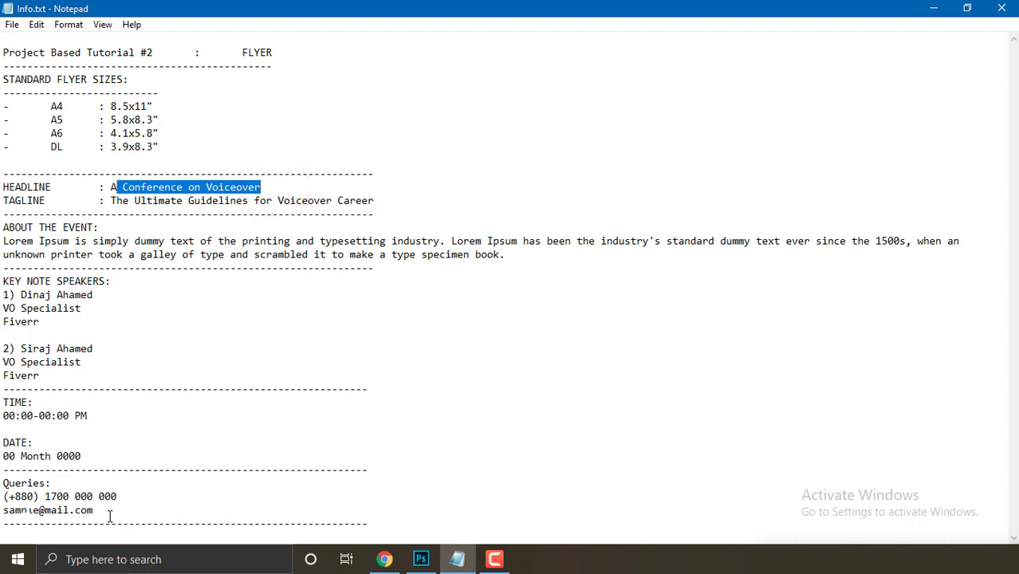
pyautogui.moveTo(96, 510); pyautogui.dragTo(3, 185)
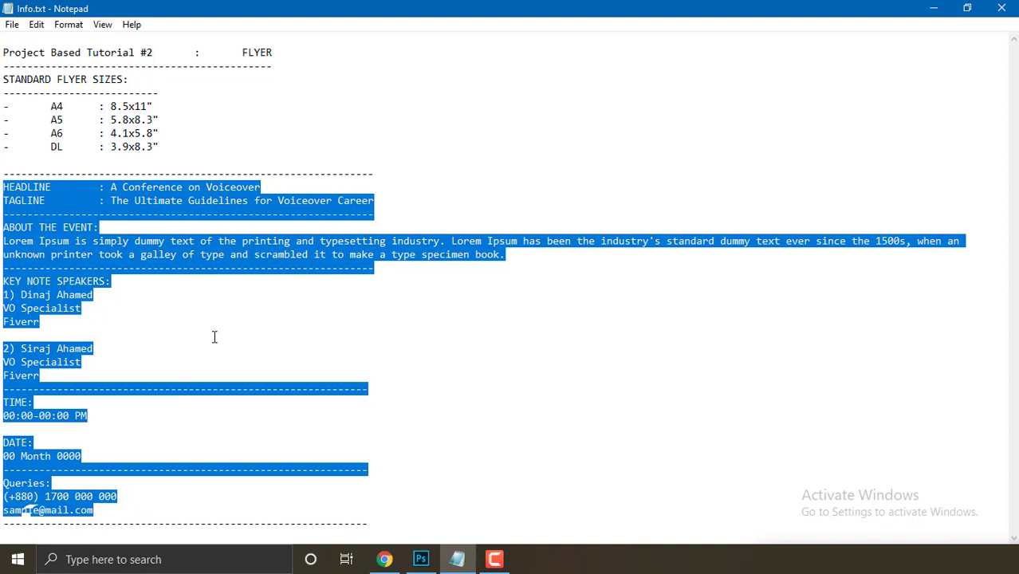
pyautogui.click(273, 318)
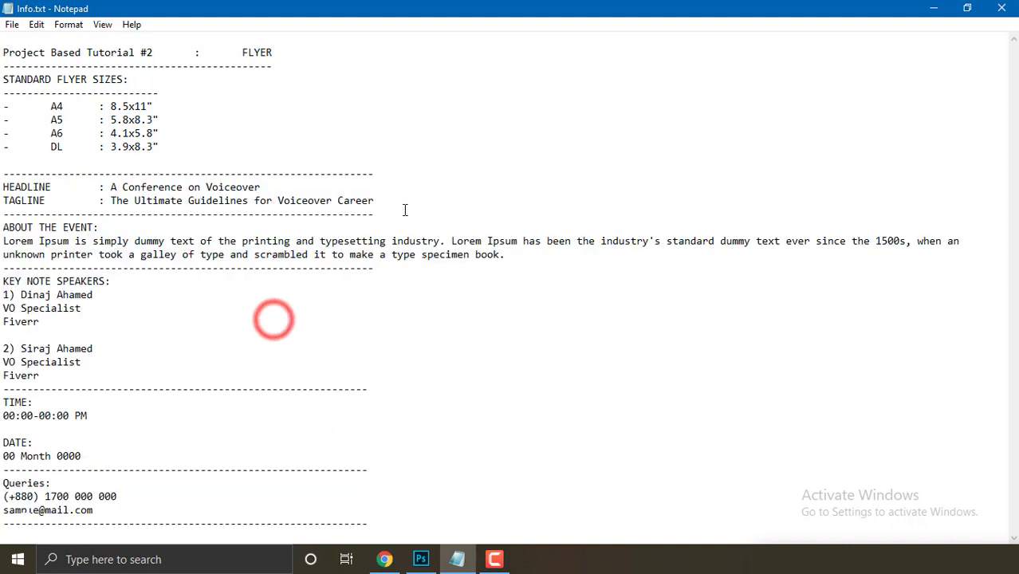
pyautogui.moveTo(375, 200)
pyautogui.mouseDown()
pyautogui.moveTo(120, 175)
pyautogui.moveTo(2, 188)
pyautogui.mouseUp()
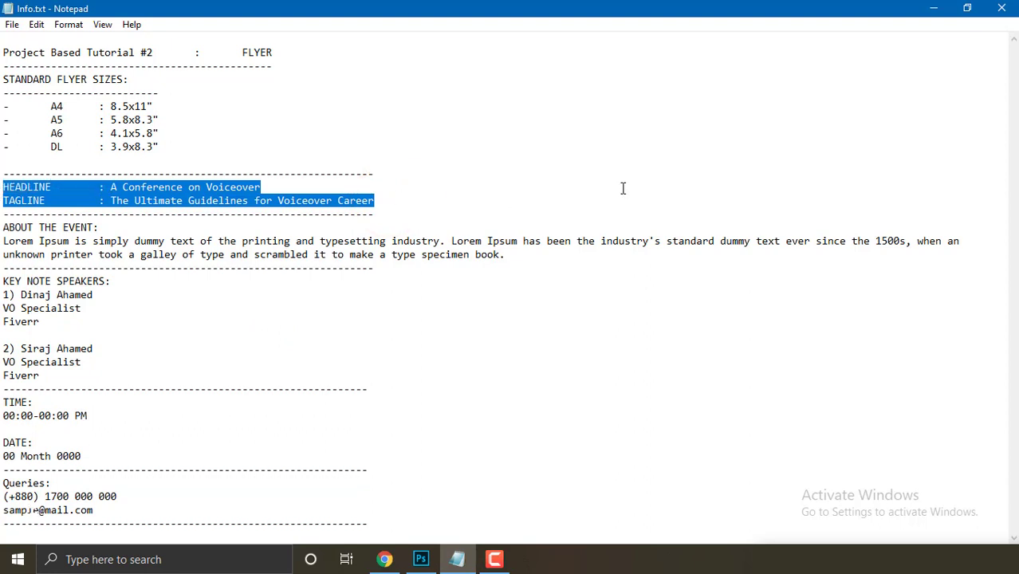
# Bring up Chrome's 'standard flyer size' search and view the standard flyer sizes image.
pyautogui.click(932, 8)
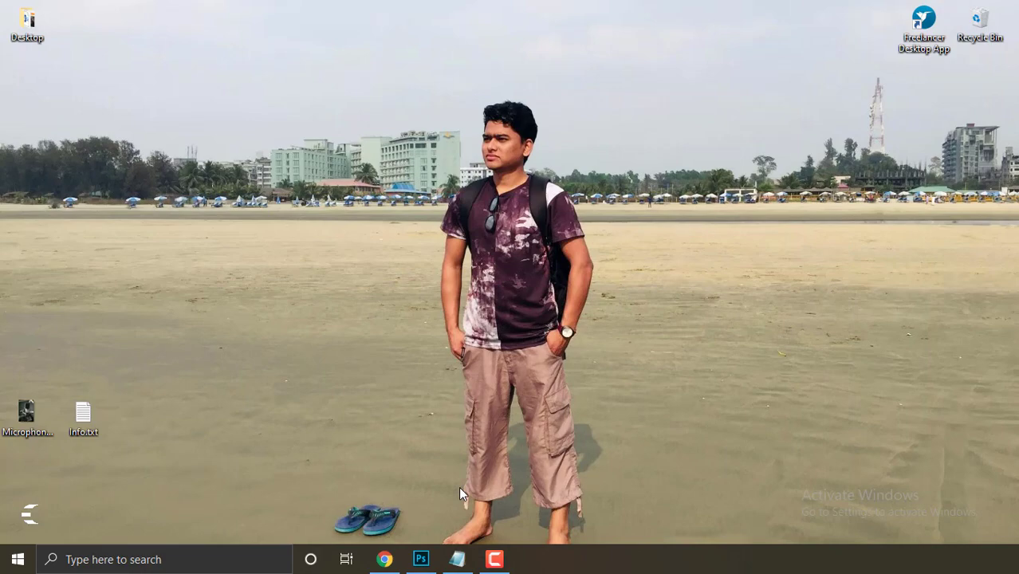
pyautogui.click(385, 559)
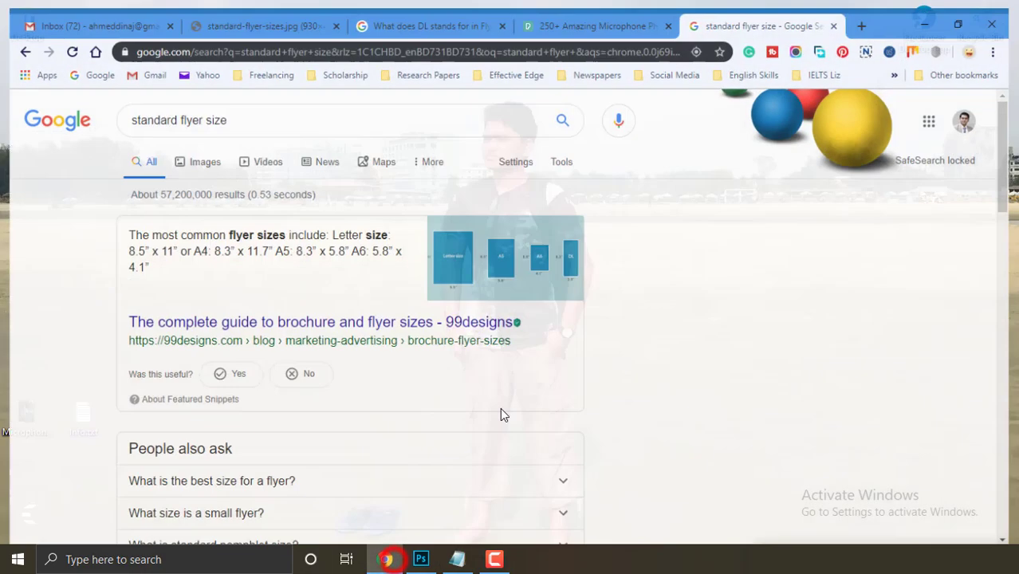
pyautogui.click(247, 114)
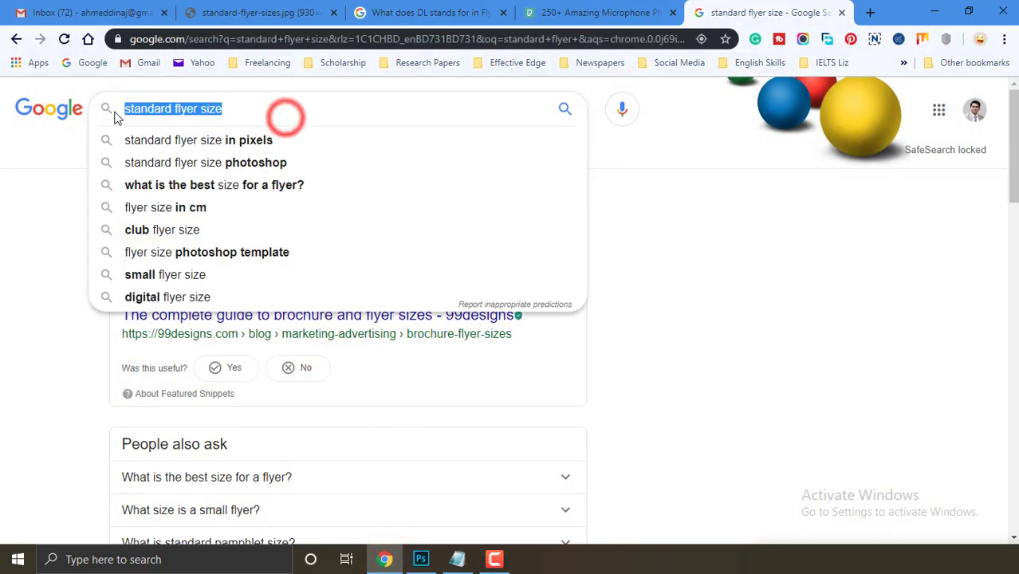
pyautogui.click(19, 177)
pyautogui.click(246, 118)
pyautogui.click(245, 116)
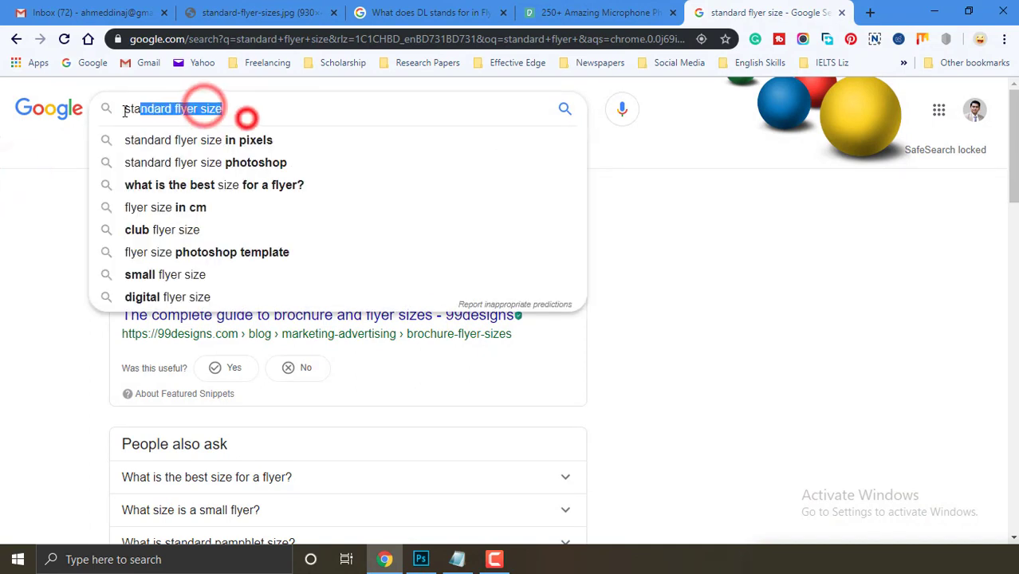
pyautogui.click(50, 181)
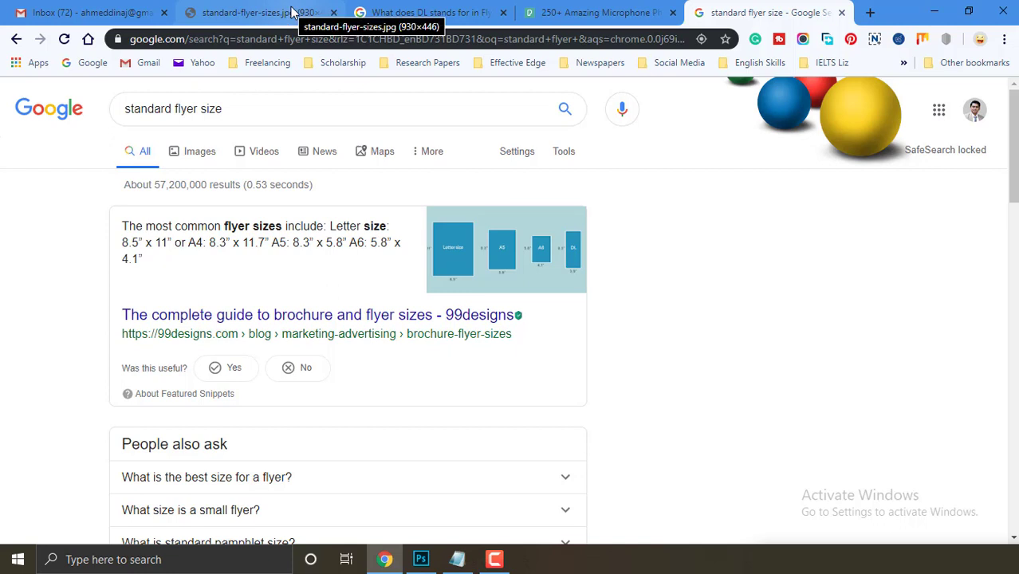
pyautogui.click(288, 11)
pyautogui.moveTo(510, 311)
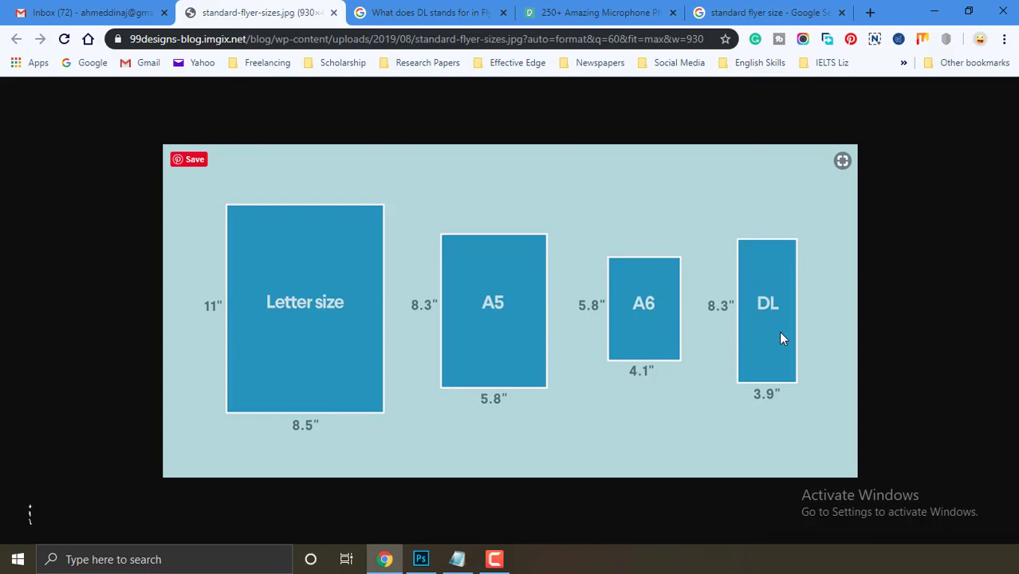
# Check the search about what DL means, then return to the flyer sizes image.
pyautogui.click(455, 12)
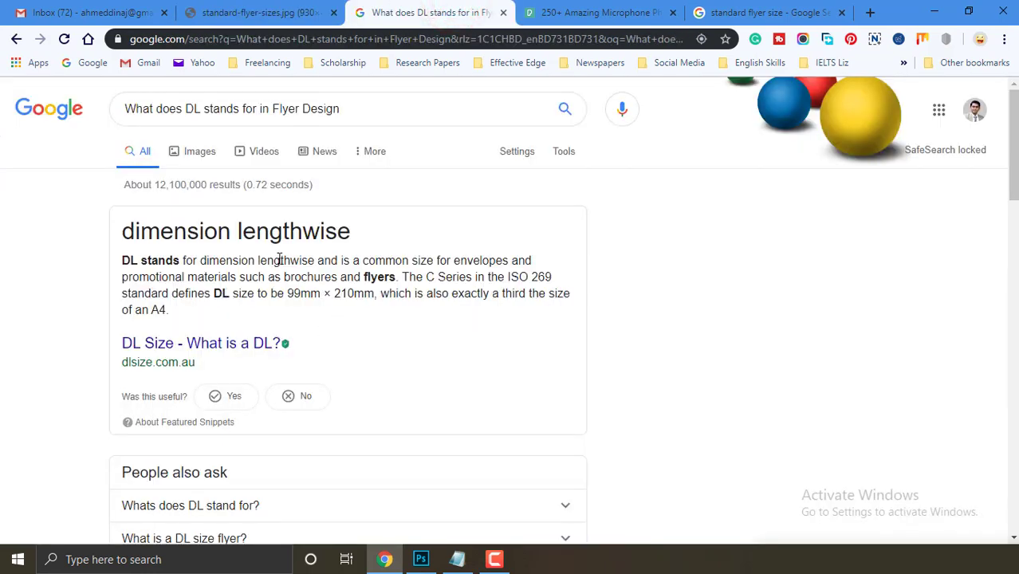
pyautogui.moveTo(368, 116)
pyautogui.mouseDown()
pyautogui.moveTo(112, 115)
pyautogui.moveTo(38, 170)
pyautogui.mouseUp()
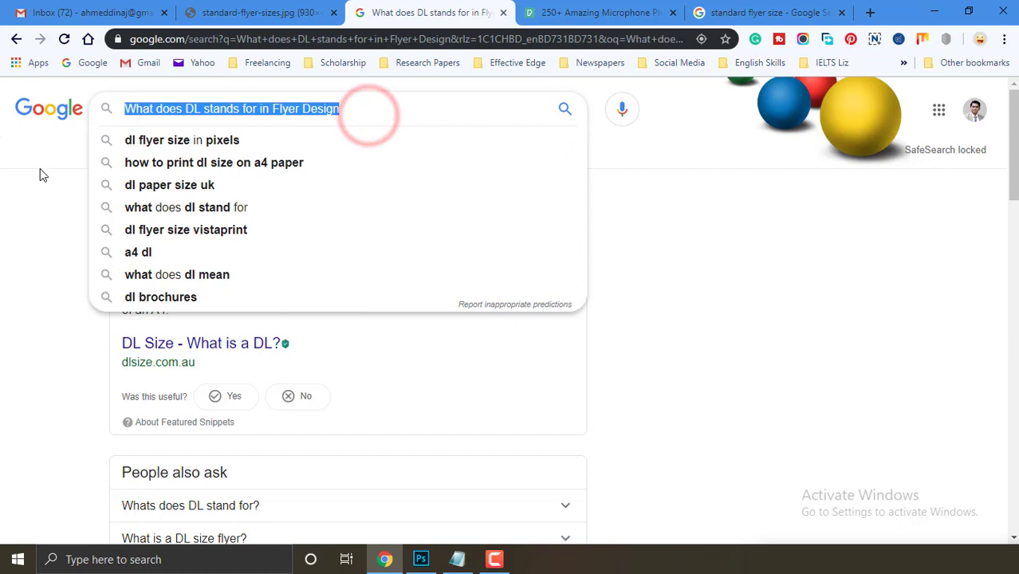
pyautogui.click(42, 169)
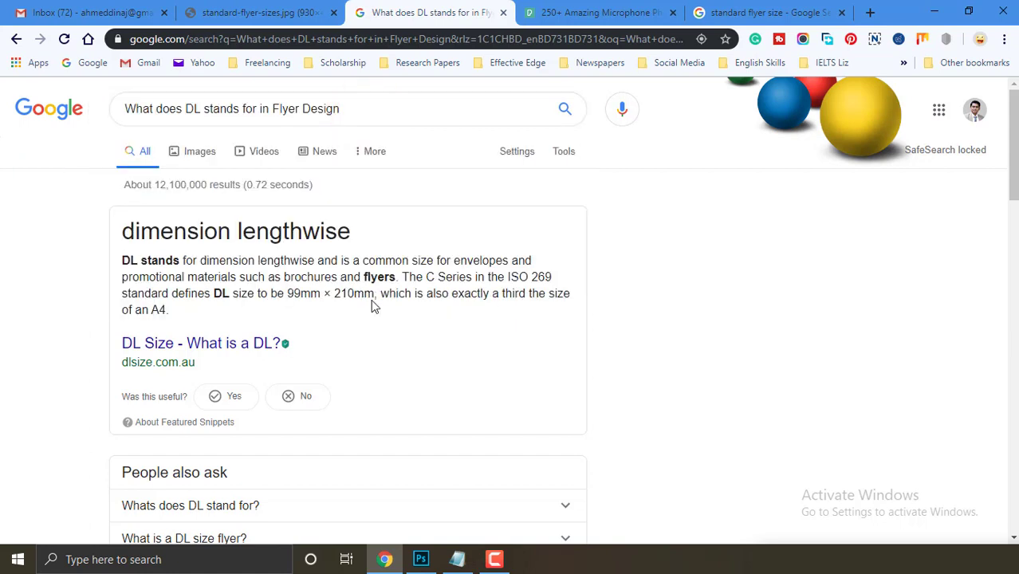
pyautogui.click(259, 12)
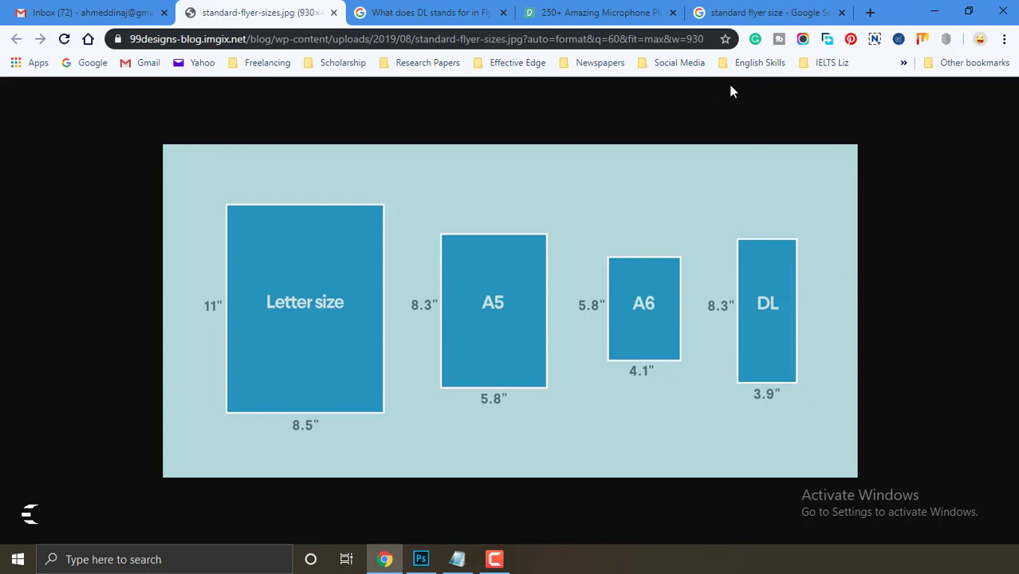
# Back in Info.txt, select the flyer text from HEADLINE down to the email line.
pyautogui.click(935, 11)
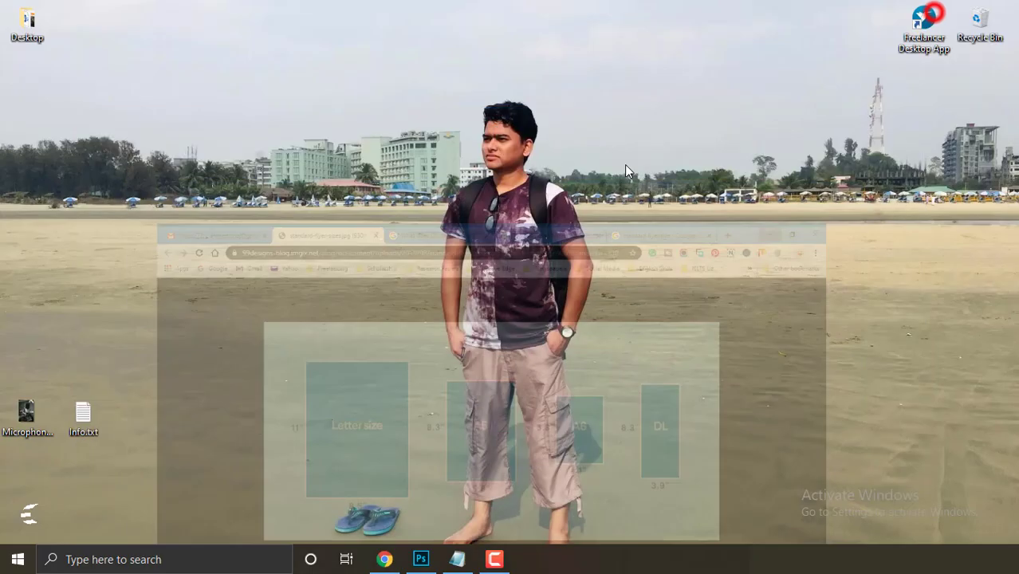
pyautogui.click(460, 561)
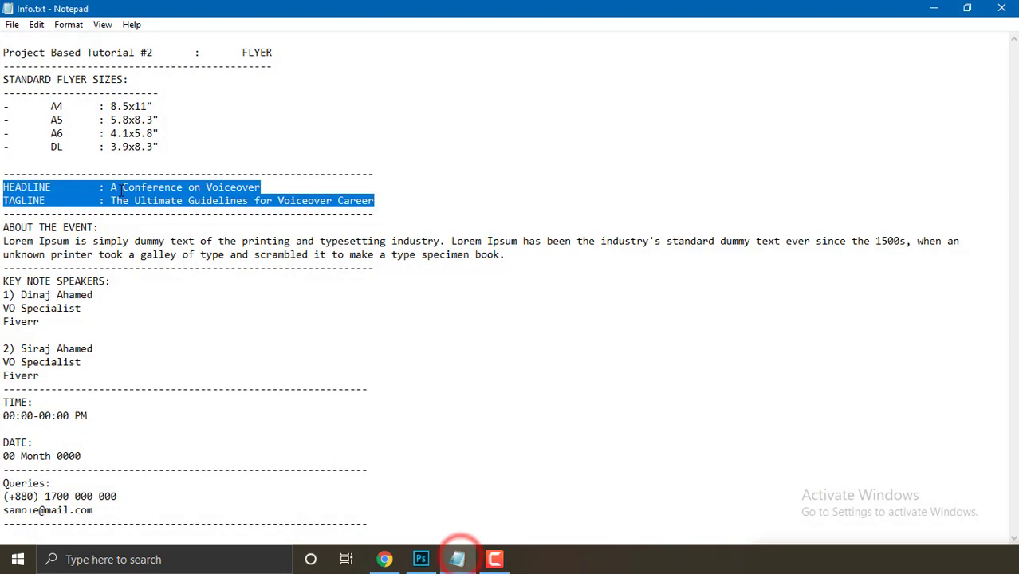
pyautogui.click(119, 191)
pyautogui.moveTo(119, 514); pyautogui.dragTo(3, 185)
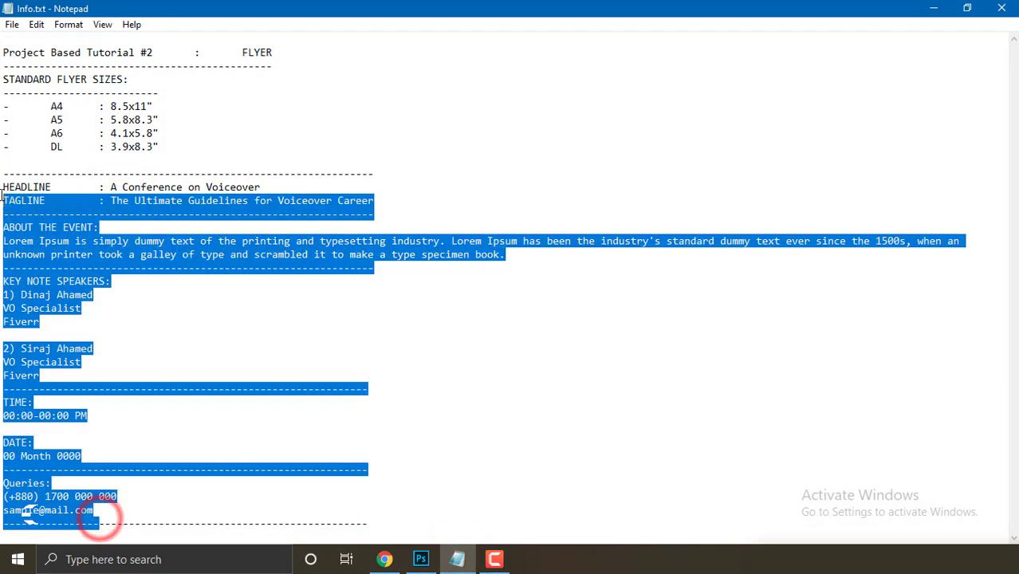
pyautogui.click(109, 464)
pyautogui.moveTo(119, 514); pyautogui.dragTo(2, 185)
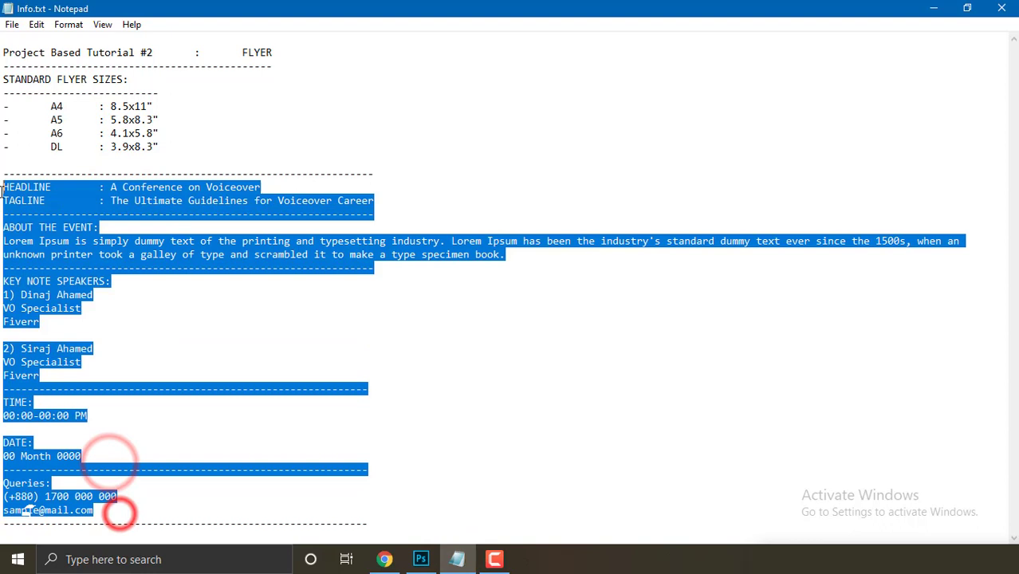
pyautogui.click(156, 283)
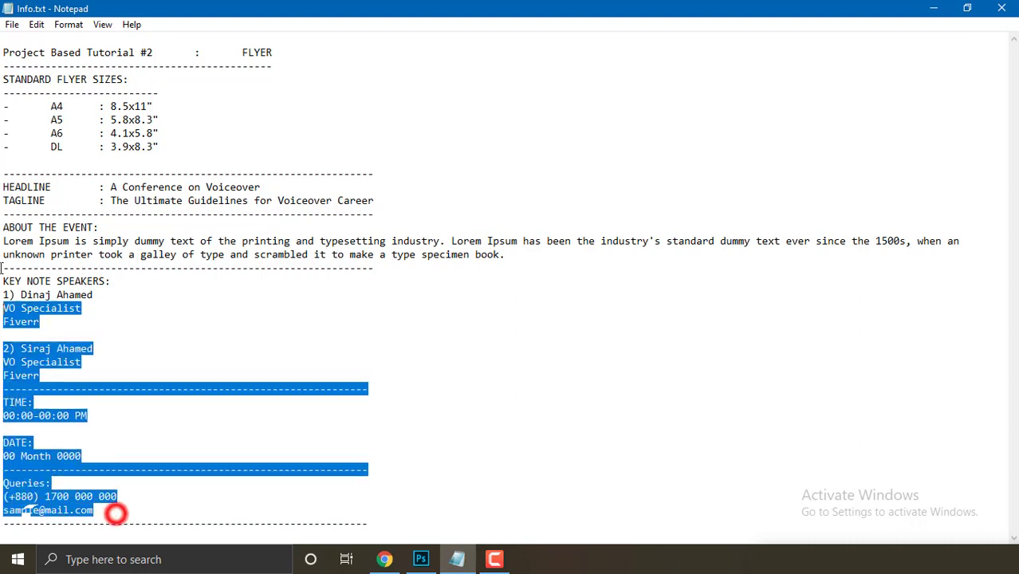
pyautogui.moveTo(120, 514); pyautogui.dragTo(2, 184)
pyautogui.click(142, 213)
# Select the A4 through DL sizes in Info.txt, then return to Chrome's flyer-sizes chart.
pyautogui.moveTo(174, 107); pyautogui.dragTo(64, 106)
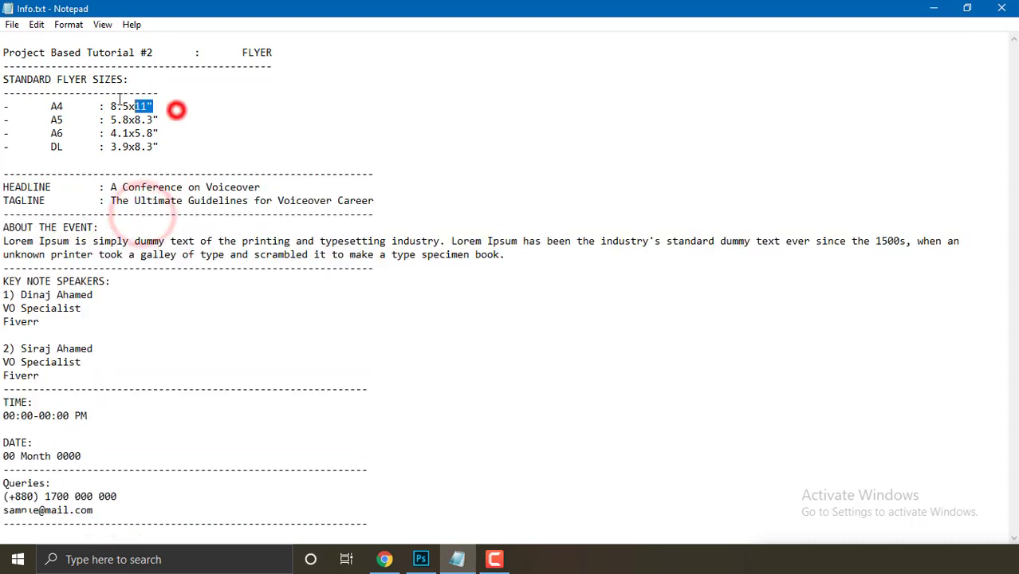
pyautogui.moveTo(167, 136); pyautogui.dragTo(94, 135)
pyautogui.click(168, 136)
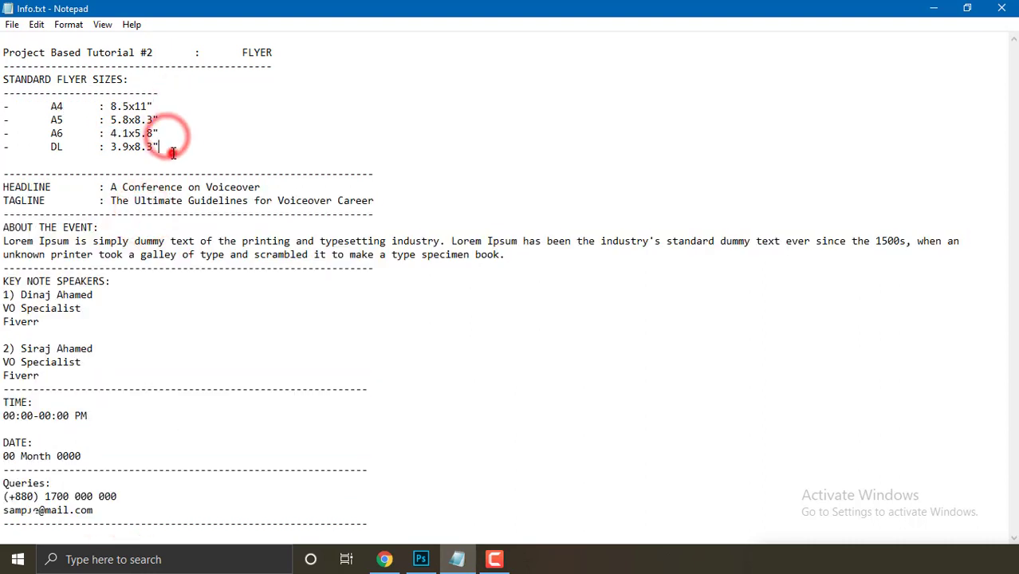
pyautogui.moveTo(172, 150); pyautogui.dragTo(104, 106)
pyautogui.click(229, 109)
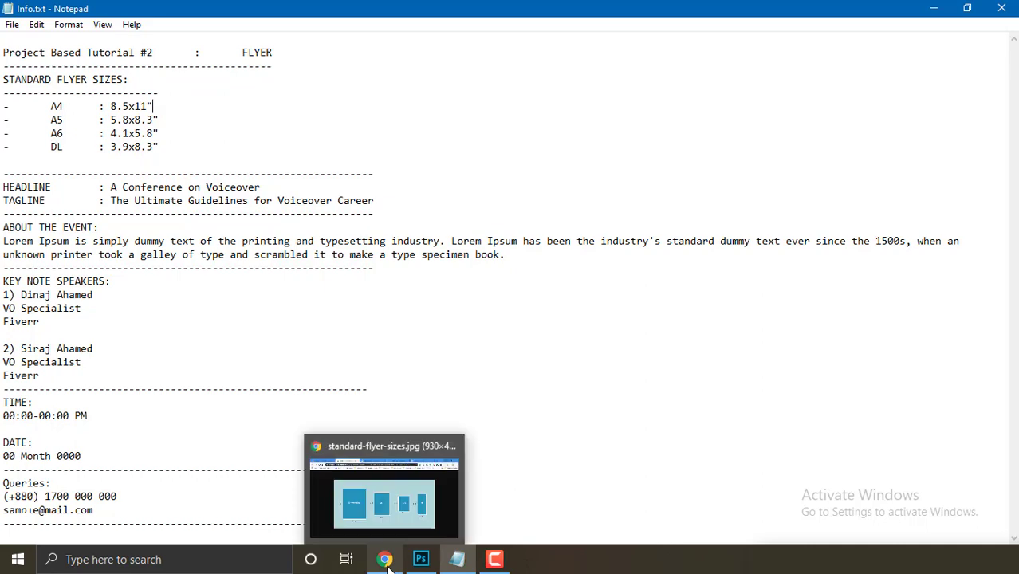
pyautogui.click(457, 560)
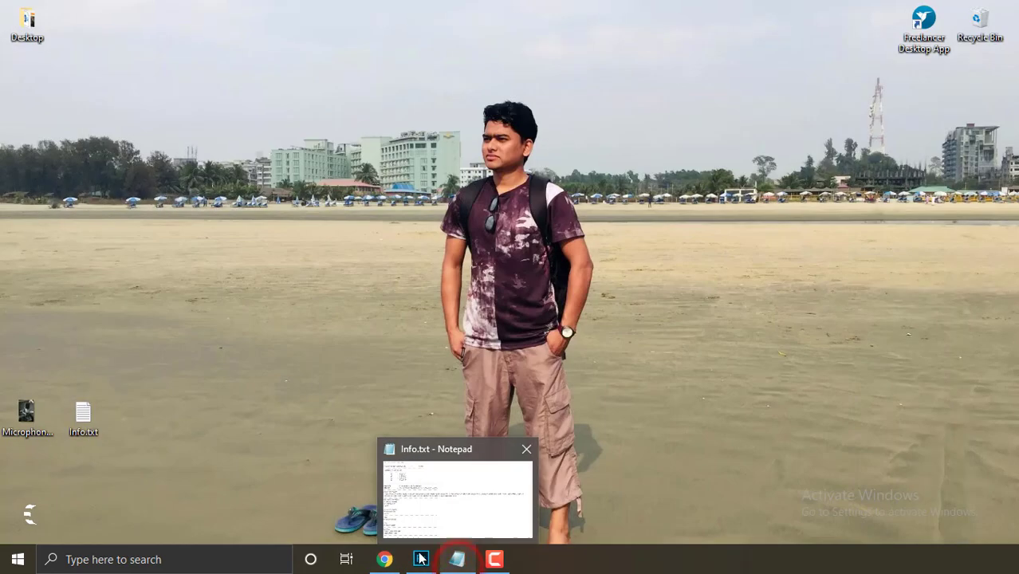
pyautogui.click(384, 558)
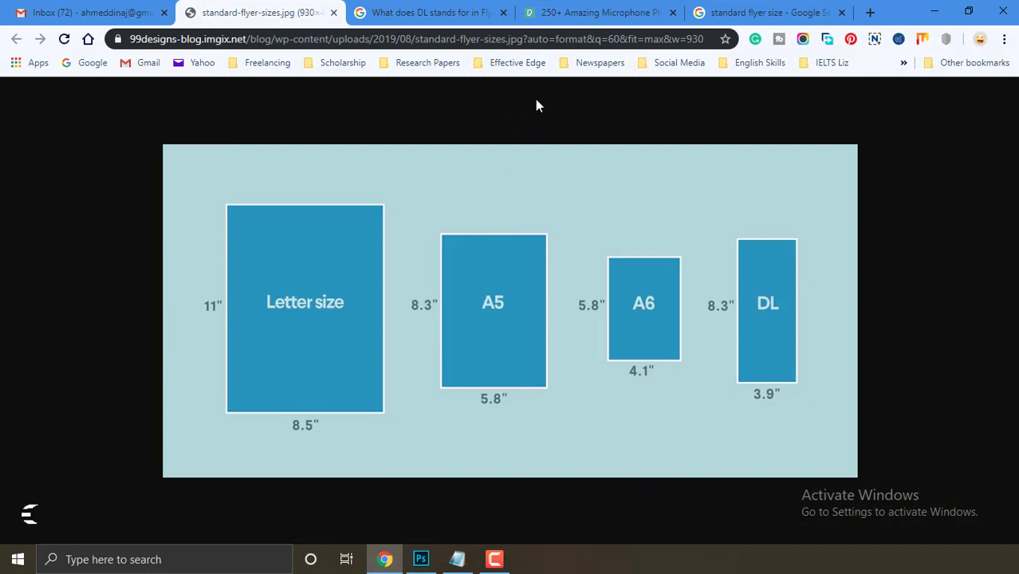
# Check the Pexels microphone results address and the notes' headline 'A Conference on Voiceover'.
pyautogui.click(575, 12)
pyautogui.click(280, 38)
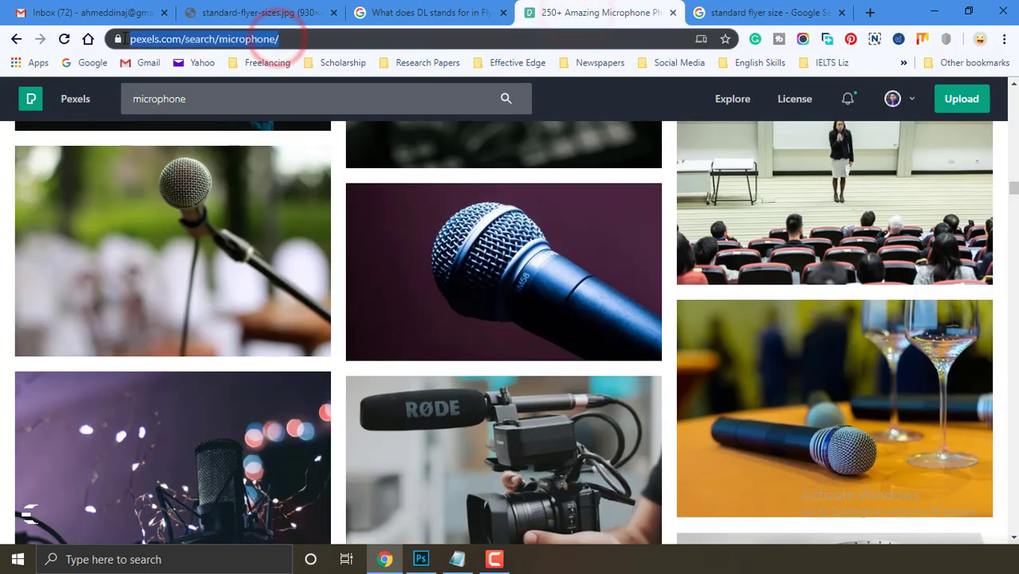
pyautogui.click(324, 38)
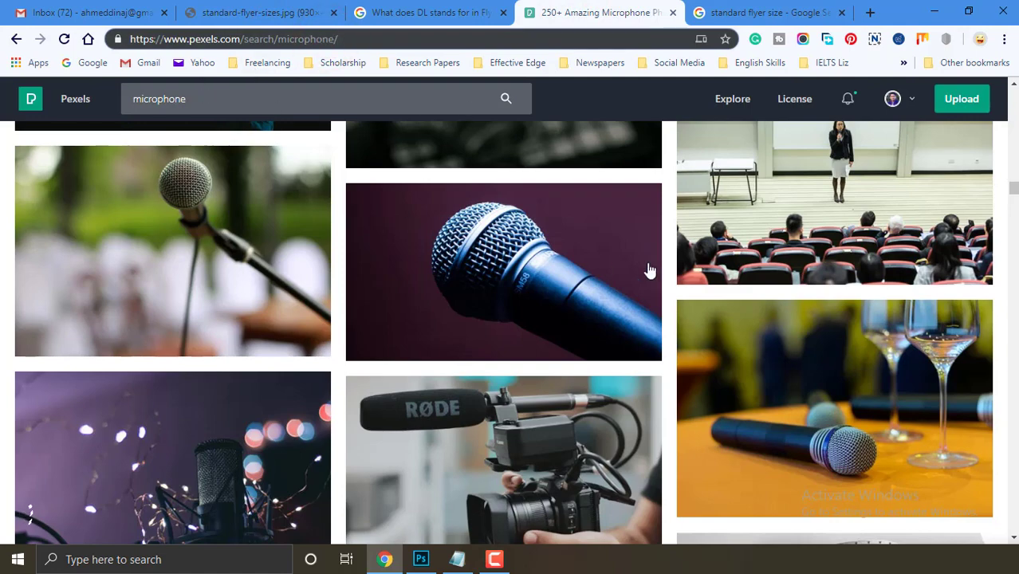
pyautogui.click(456, 559)
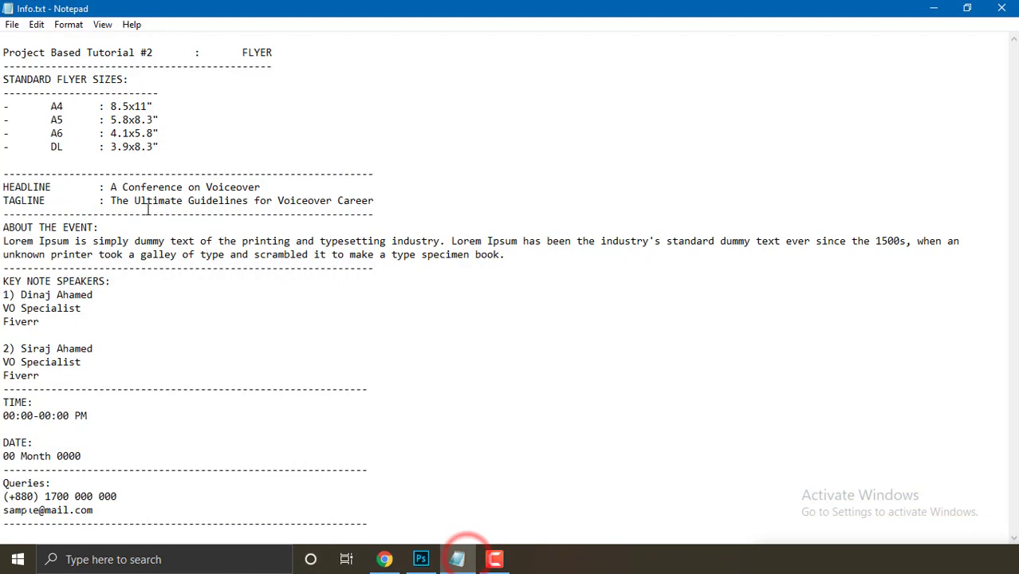
pyautogui.moveTo(136, 185)
pyautogui.mouseDown()
pyautogui.moveTo(267, 185)
pyautogui.moveTo(118, 188)
pyautogui.mouseUp()
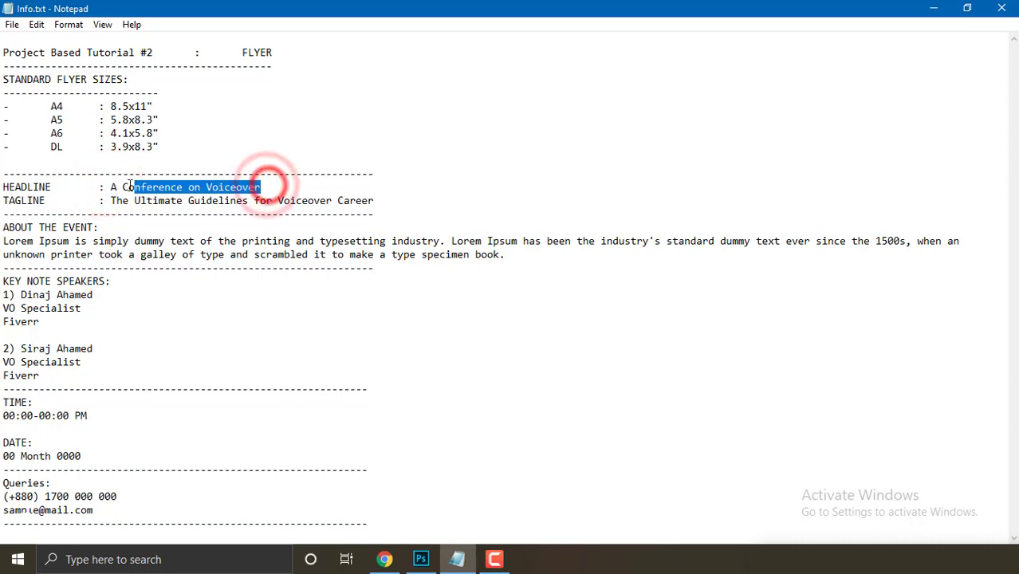
pyautogui.click(384, 558)
# Scroll through the Pexels microphone photo results.
pyautogui.scroll(-2, 500, 330)
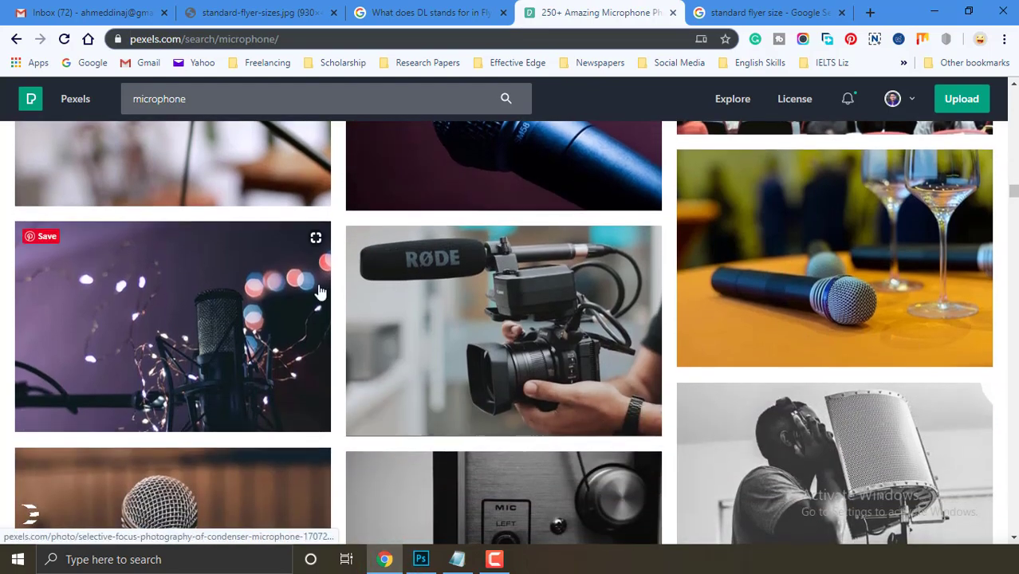
pyautogui.scroll(-2, 500, 330)
pyautogui.click(203, 101)
pyautogui.scroll(-5, 443, 271)
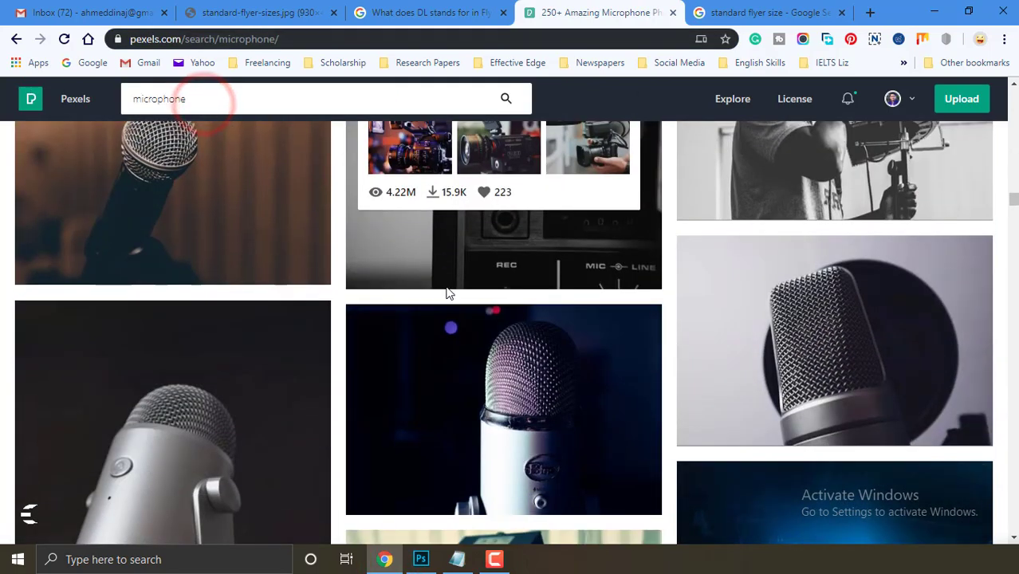
pyautogui.scroll(-5, 448, 291)
pyautogui.scroll(-5, 421, 300)
pyautogui.scroll(-5, 627, 352)
pyautogui.scroll(-5, 634, 354)
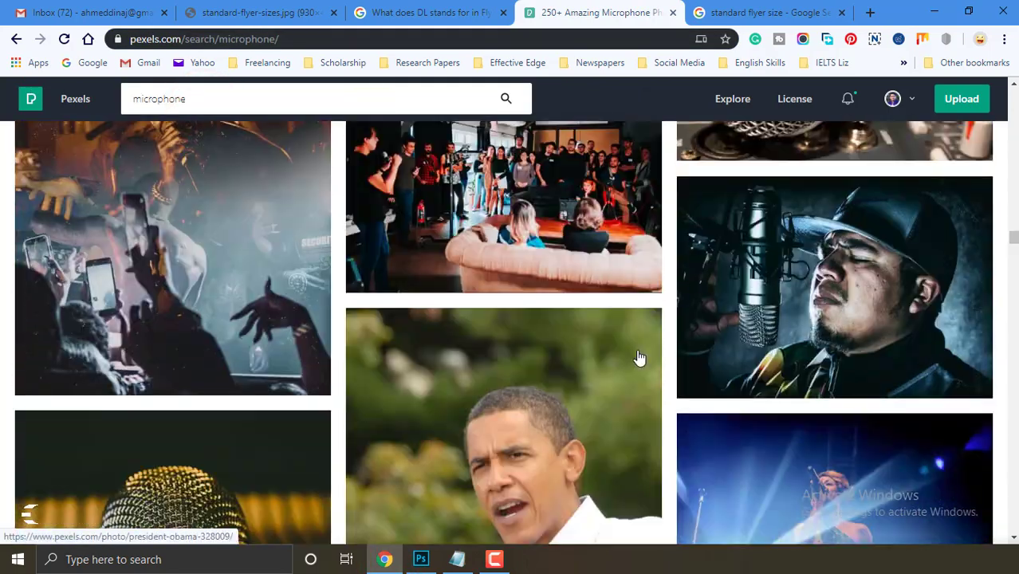
pyautogui.scroll(-5, 634, 354)
pyautogui.scroll(5, 630, 335)
pyautogui.scroll(10, 627, 332)
pyautogui.scroll(5, 627, 332)
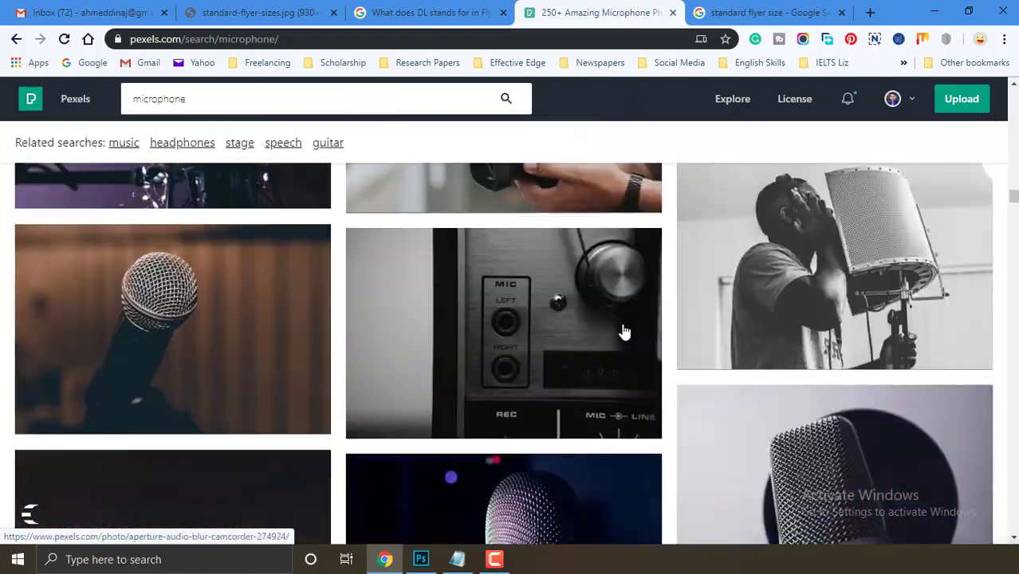
pyautogui.scroll(5, 624, 331)
pyautogui.scroll(5, 624, 331)
pyautogui.scroll(5, 624, 331)
pyautogui.scroll(5, 622, 326)
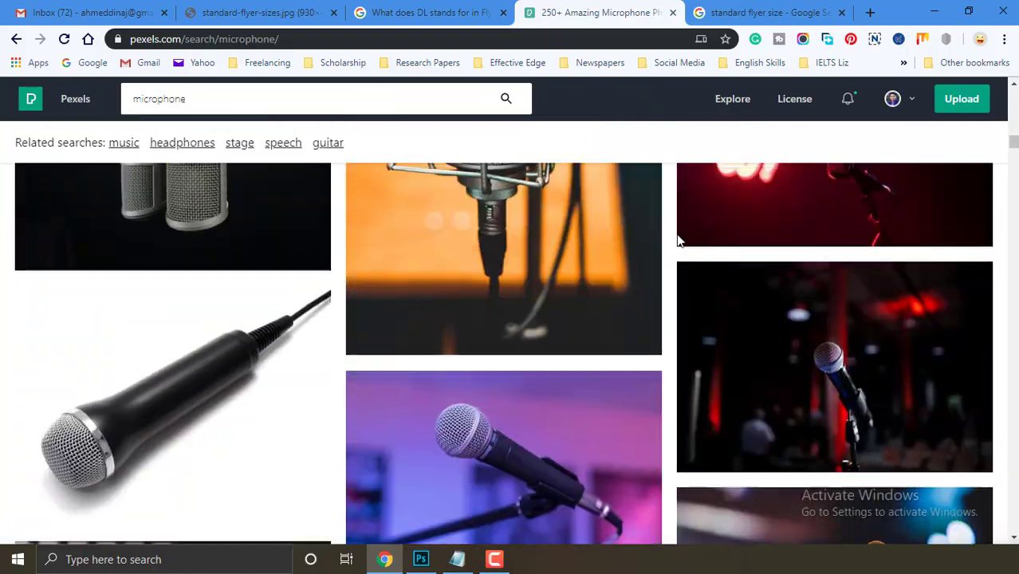
pyautogui.scroll(5, 638, 303)
pyautogui.scroll(5, 661, 279)
pyautogui.scroll(5, 686, 247)
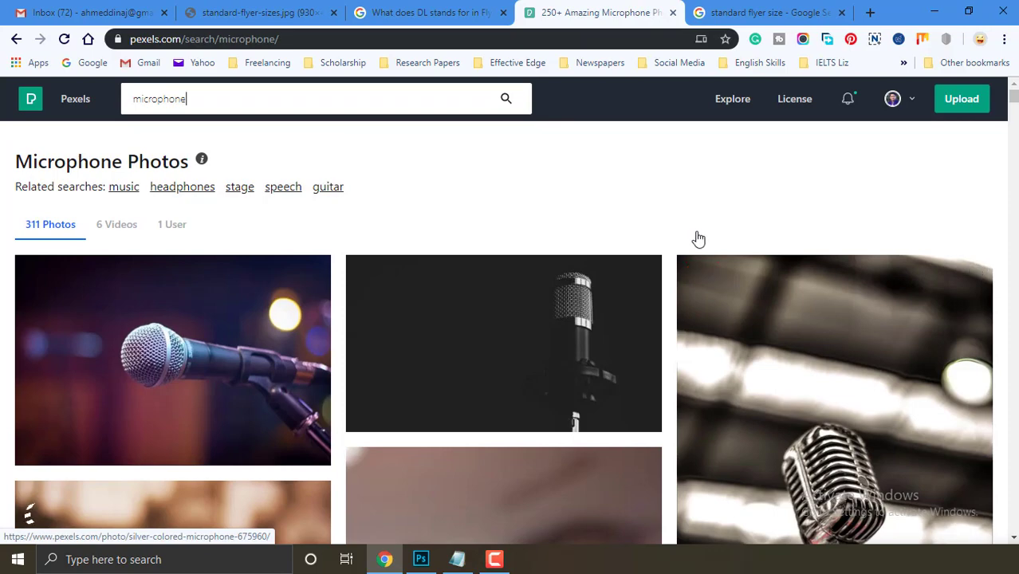
pyautogui.scroll(-1, 558, 207)
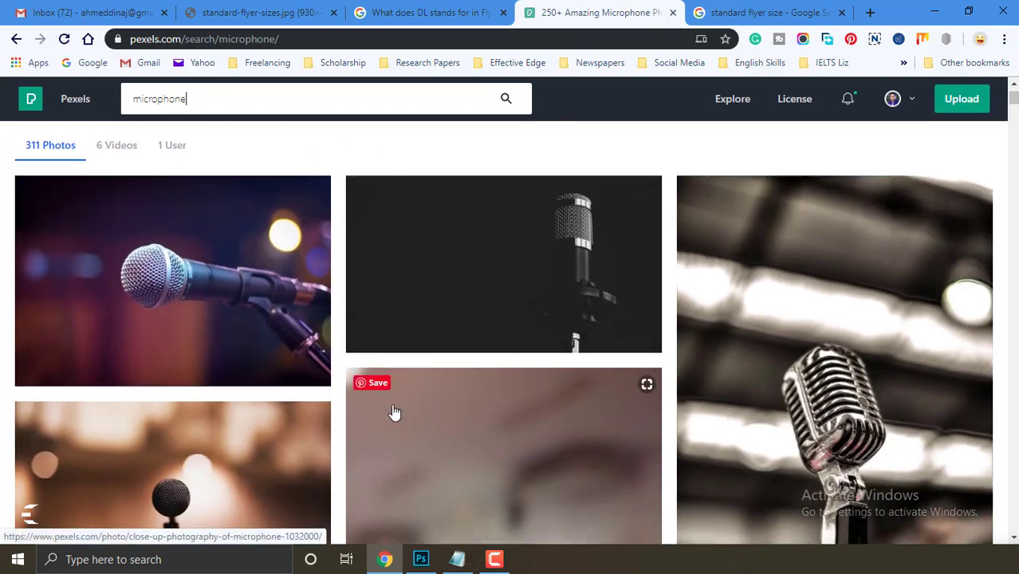
pyautogui.scroll(-4, 571, 403)
pyautogui.scroll(2, 461, 390)
pyautogui.scroll(1, 492, 396)
pyautogui.scroll(3, 510, 359)
# Preview the dark condenser microphone photo, close it, and hide Chrome.
pyautogui.click(536, 319)
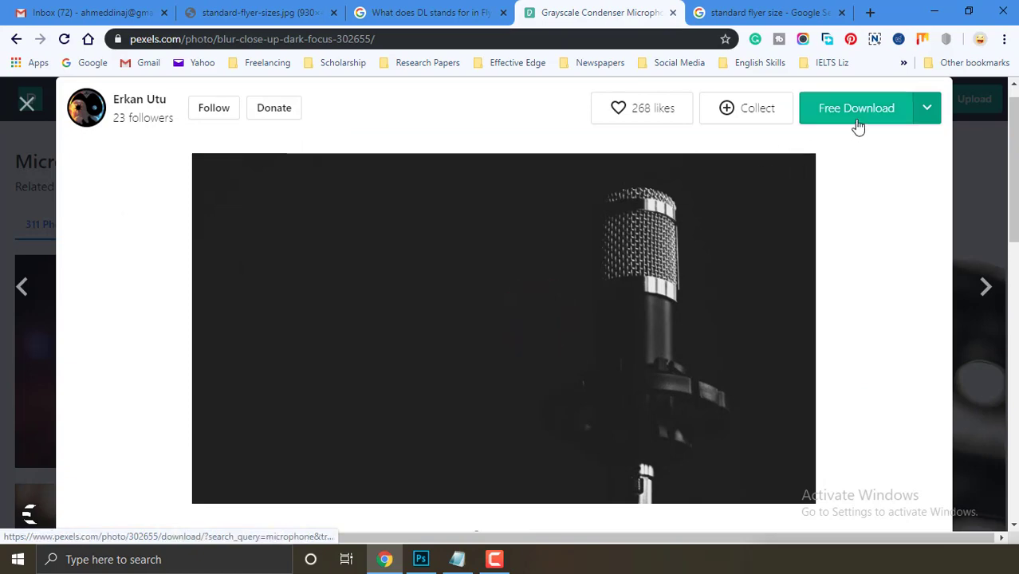
pyautogui.click(27, 103)
pyautogui.click(927, 10)
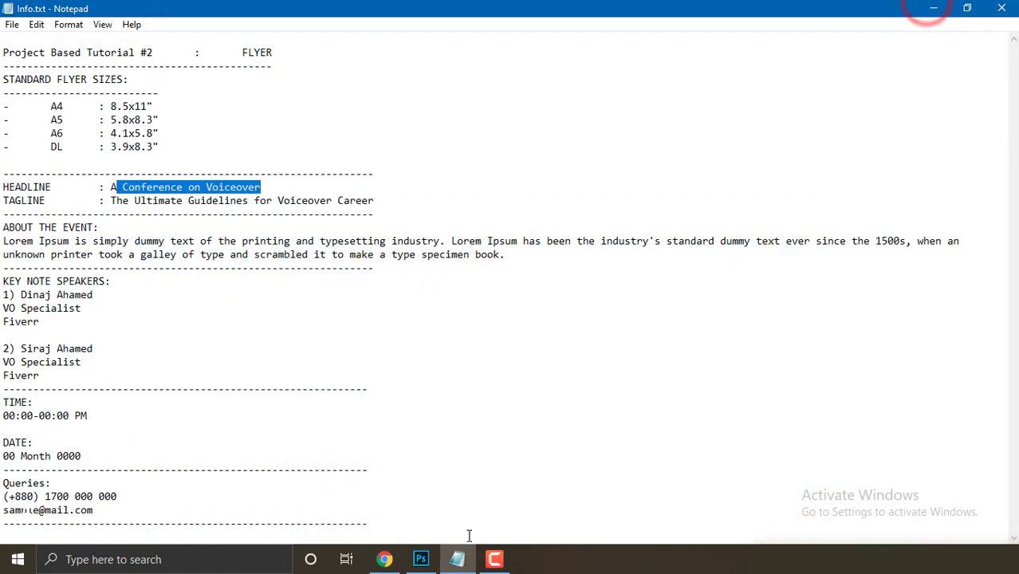
# Select the A6 size 4.1x5.8" in Info.txt, then switch back to Chrome's microphone results.
pyautogui.click(318, 420)
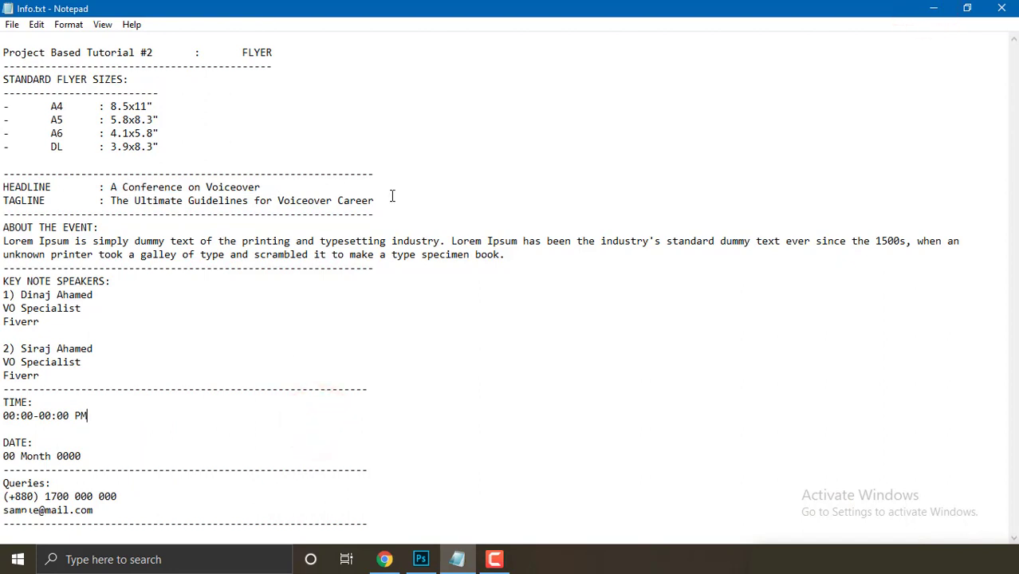
pyautogui.hotkey('ctrl', 'shift', 'Left')
pyautogui.hotkey('ctrl', 'shift', 'Left')
pyautogui.hotkey('ctrl', 'shift', 'Left')
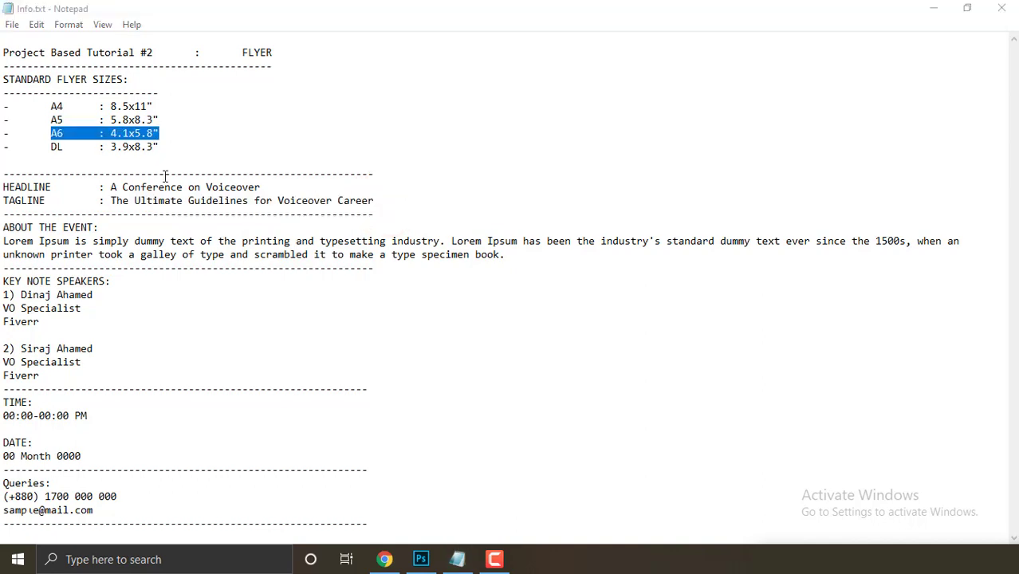
pyautogui.click(222, 145)
pyautogui.click(177, 134)
pyautogui.hotkey('shift', 'Left')
pyautogui.hotkey('shift', 'Left')
pyautogui.hotkey('shift', 'Left')
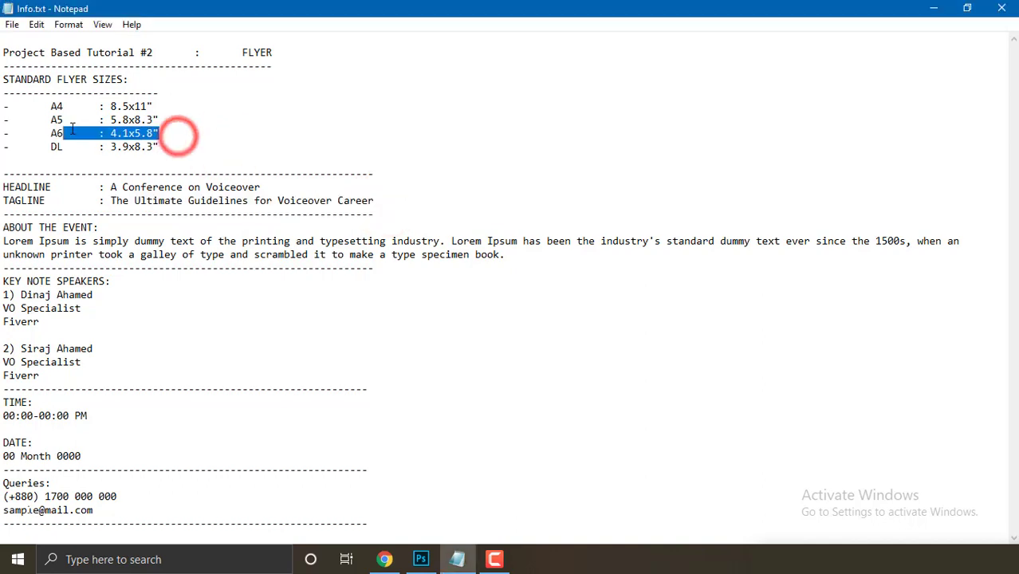
pyautogui.click(384, 559)
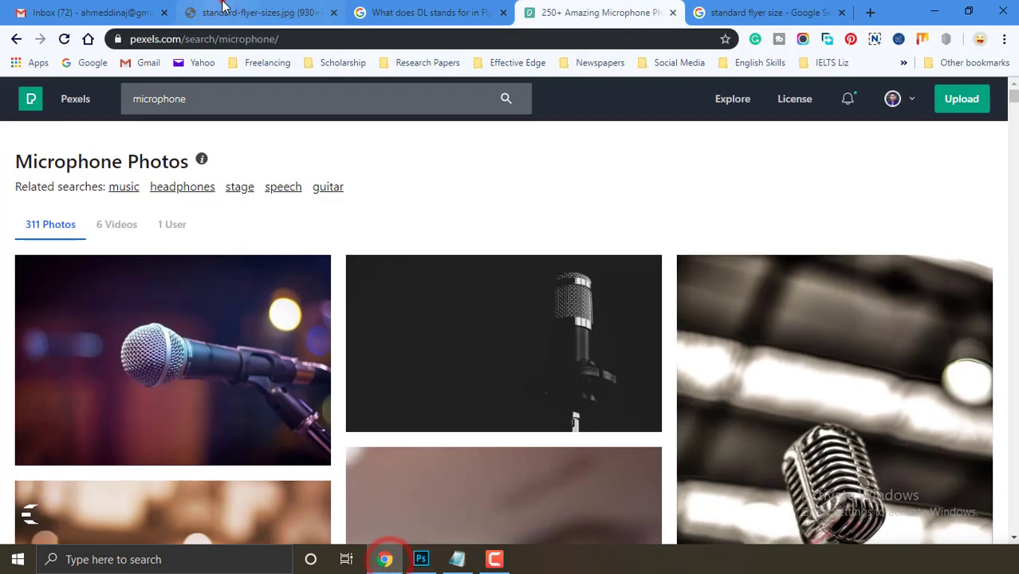
# View the standard flyer sizes chart, hide Chrome and Notepad, and bring up Photoshop's home screen.
pyautogui.click(231, 12)
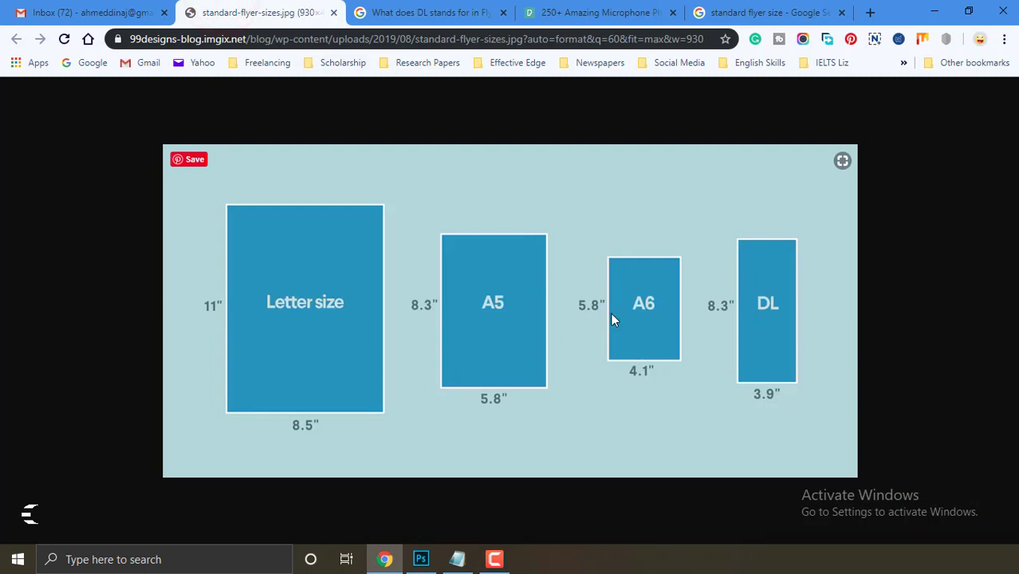
pyautogui.click(933, 11)
pyautogui.click(928, 8)
pyautogui.click(423, 557)
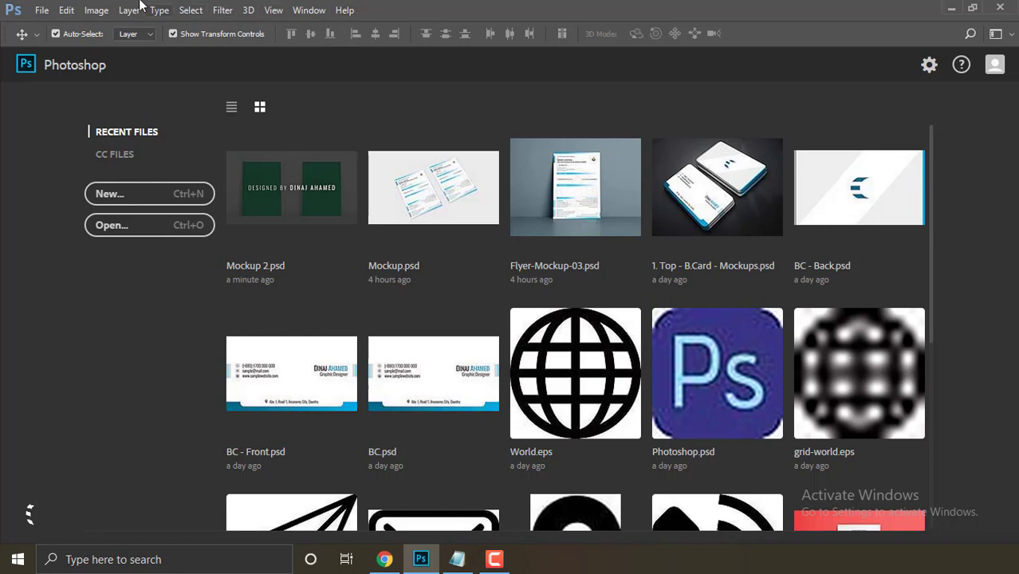
# Start a new document from the File menu and rename it 'Project 2 - Flyer'.
pyautogui.click(41, 10)
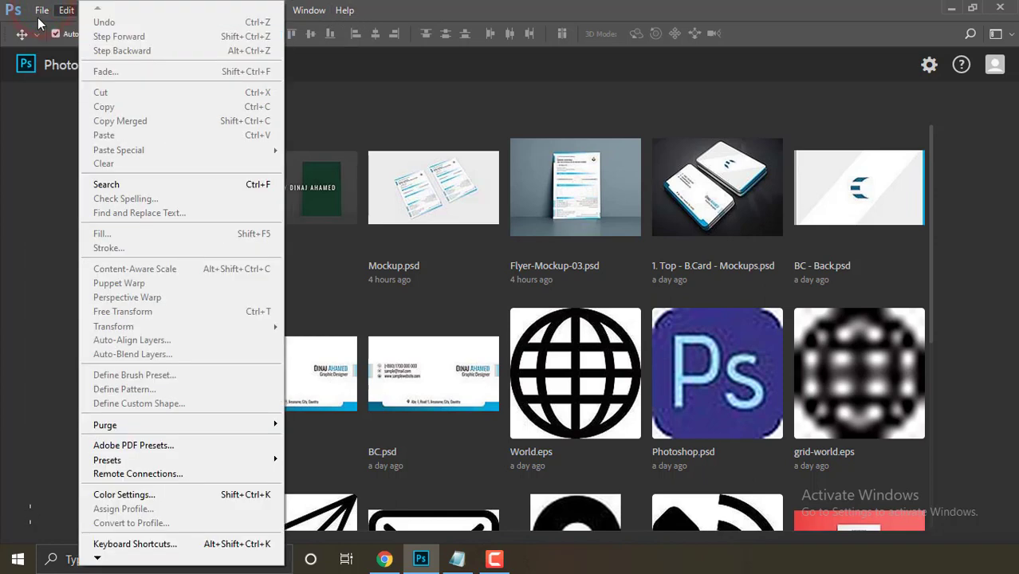
pyautogui.click(40, 26)
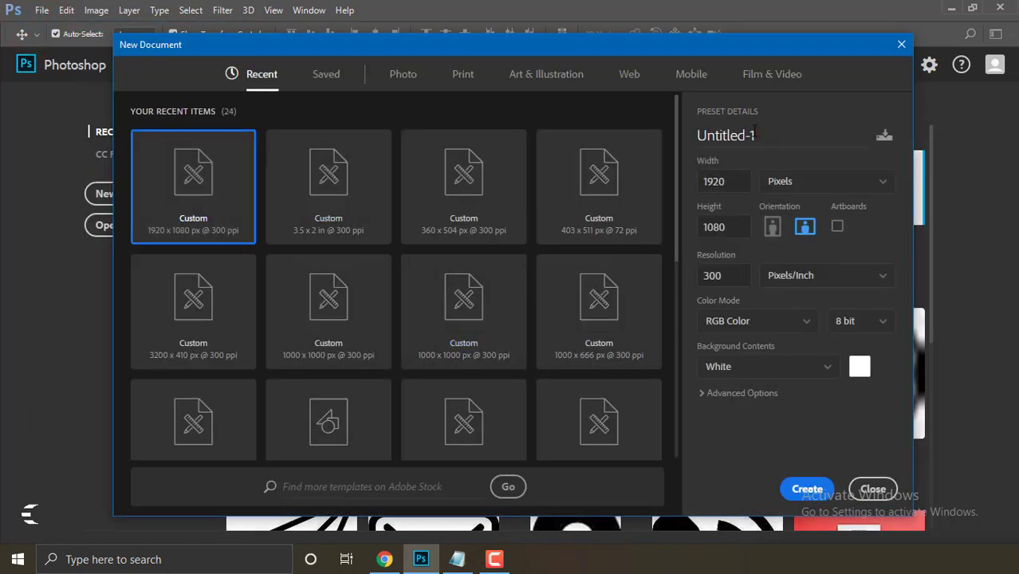
pyautogui.moveTo(750, 140); pyautogui.dragTo(696, 137)
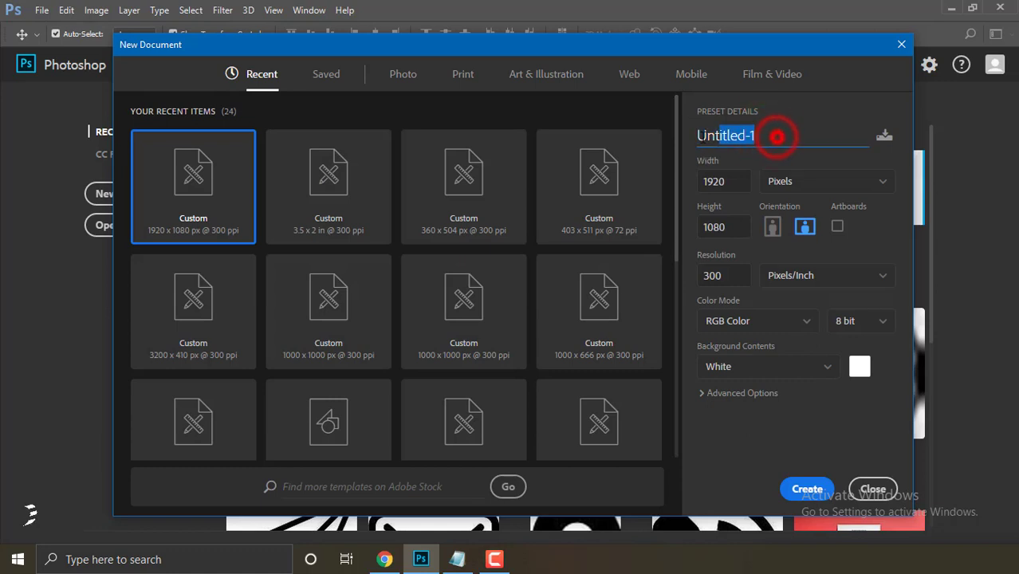
pyautogui.write('D')
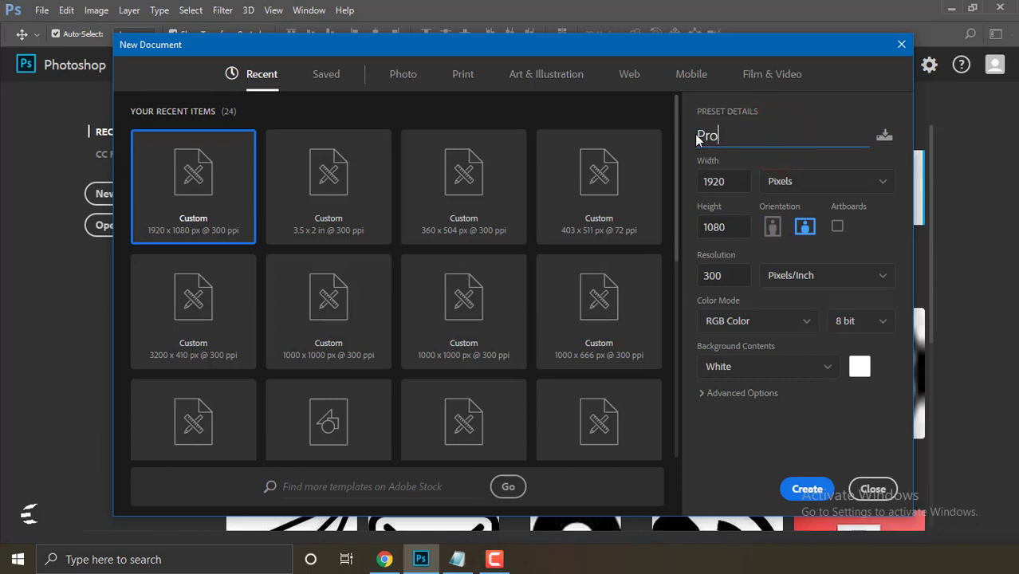
pyautogui.write('ject ')
pyautogui.write('2 - ')
pyautogui.write('Flyer')
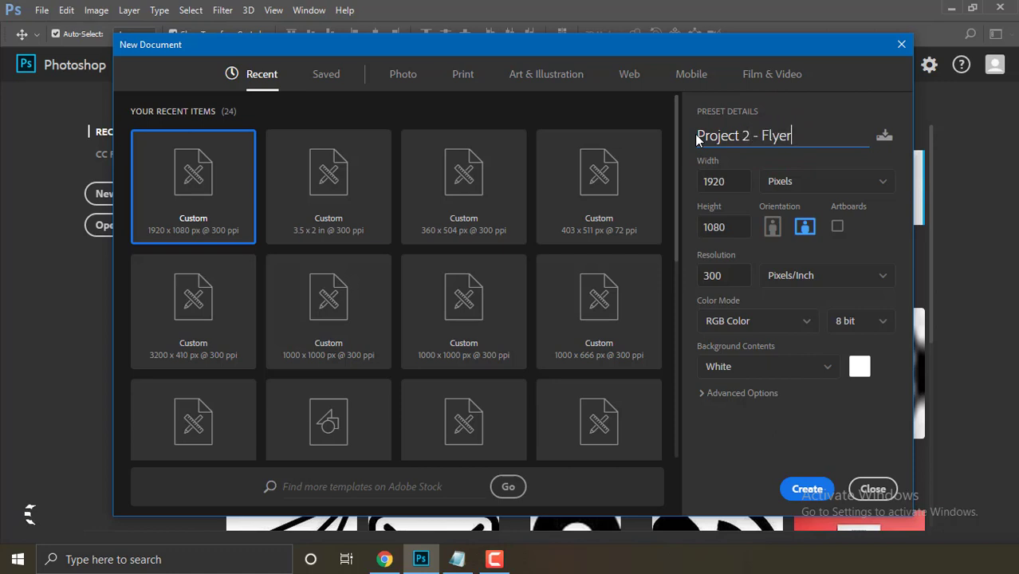
# Switch units to inches and paste the A6 width 4.1 copied from Info.txt.
pyautogui.click(878, 182)
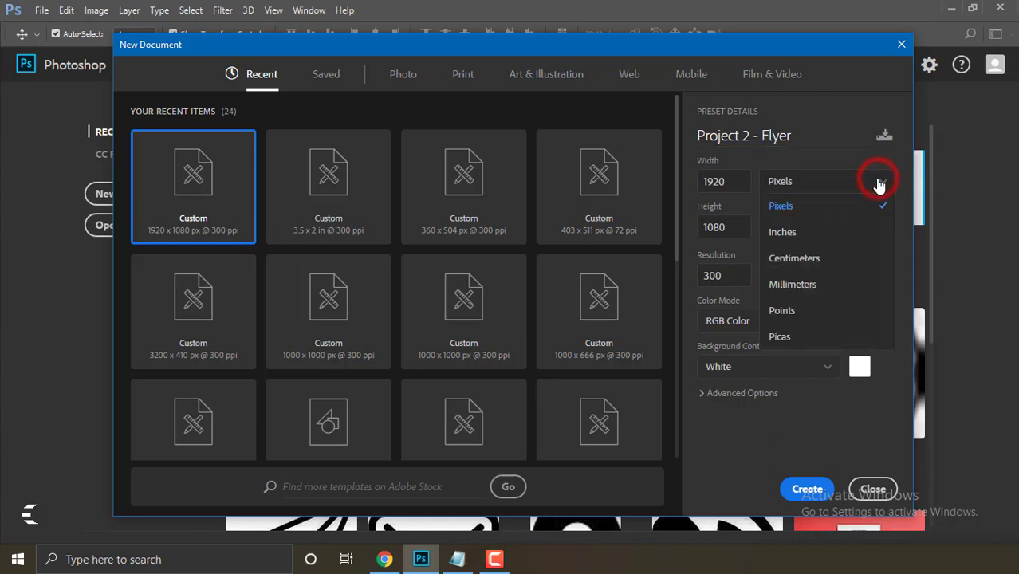
pyautogui.click(804, 227)
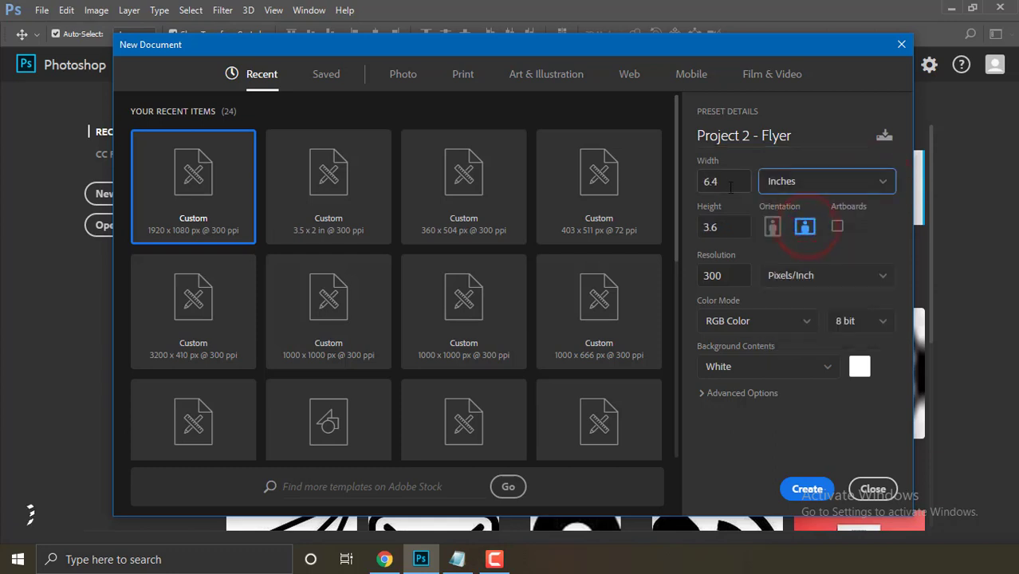
pyautogui.click(701, 183)
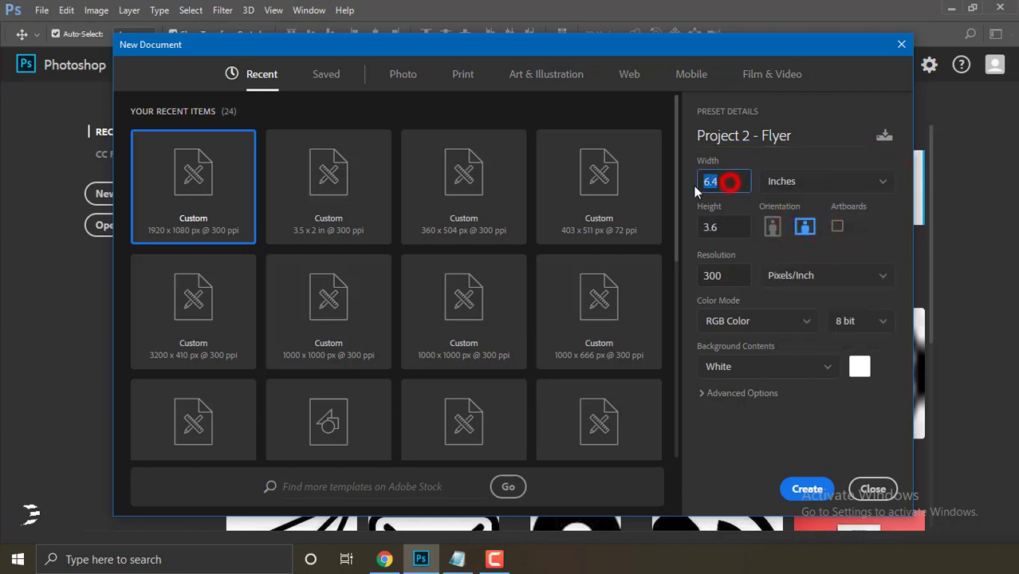
pyautogui.click(456, 559)
pyautogui.click(159, 133)
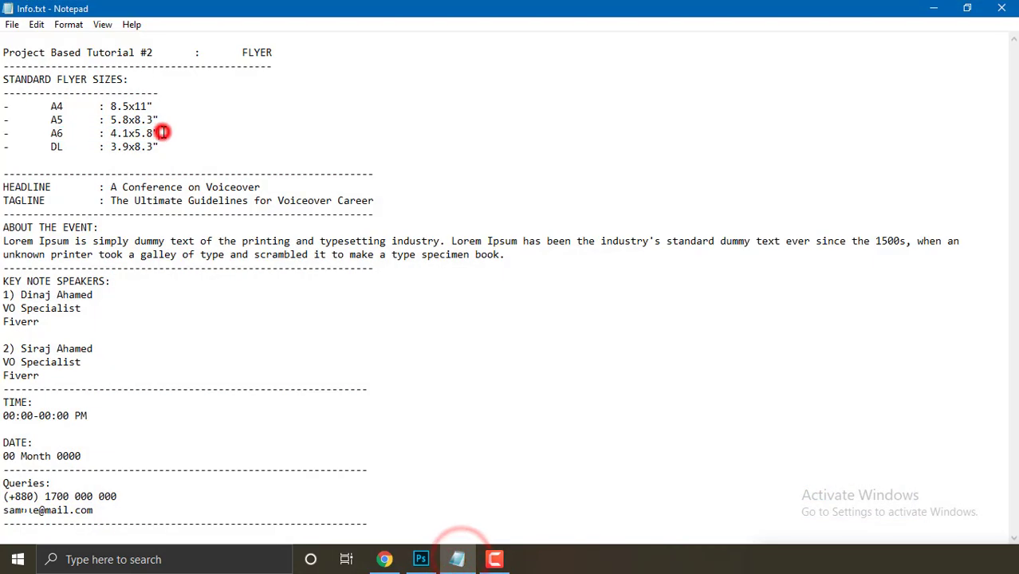
pyautogui.moveTo(128, 134); pyautogui.dragTo(111, 133)
pyautogui.rightClick(115, 134)
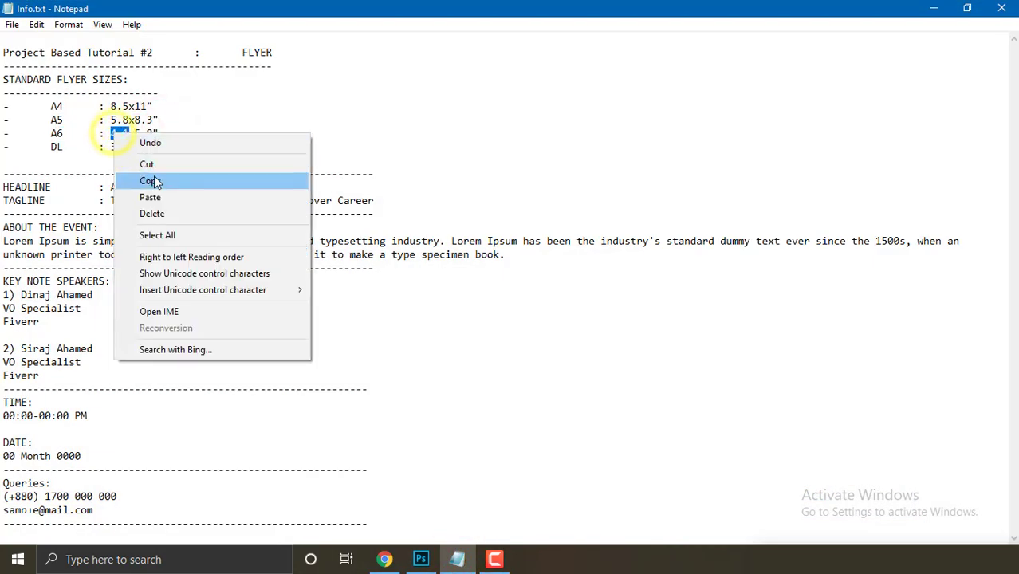
pyautogui.click(155, 181)
pyautogui.click(421, 558)
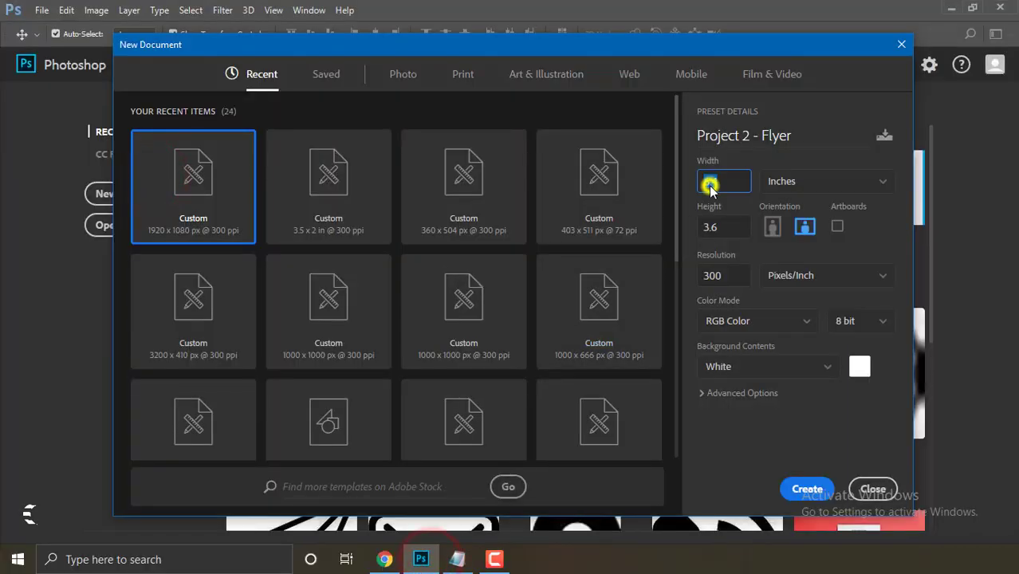
pyautogui.click(717, 182)
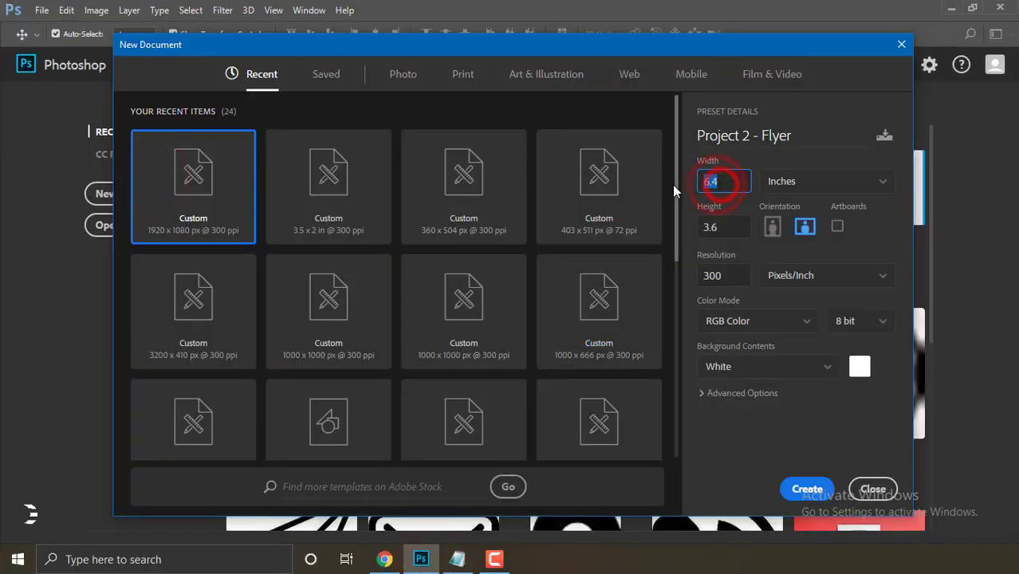
pyautogui.hotkey('ctrl', 'v')
# Set height to 5.8 inches, choose CMYK Color mode, and create the document.
pyautogui.click(734, 226)
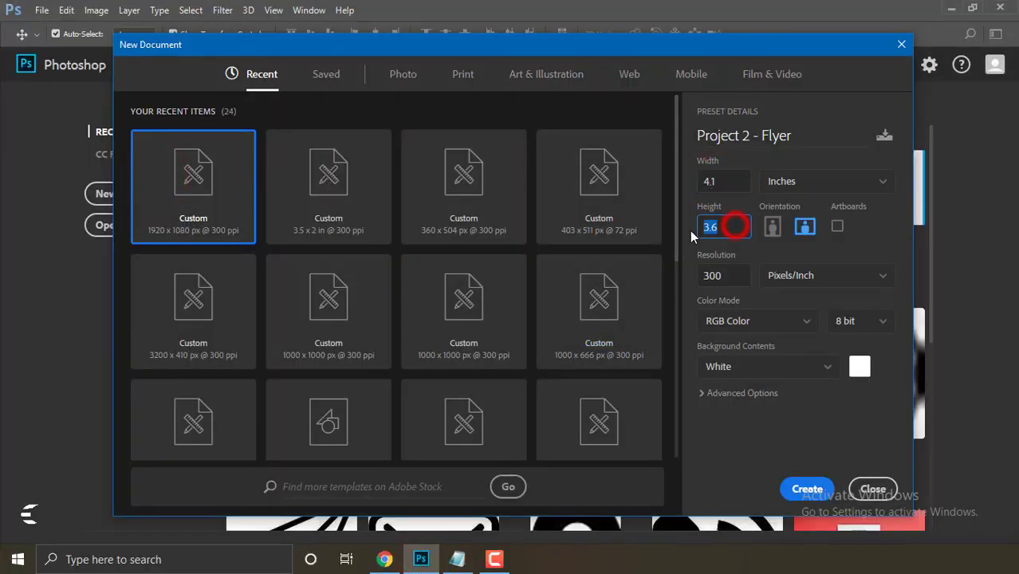
pyautogui.click(473, 558)
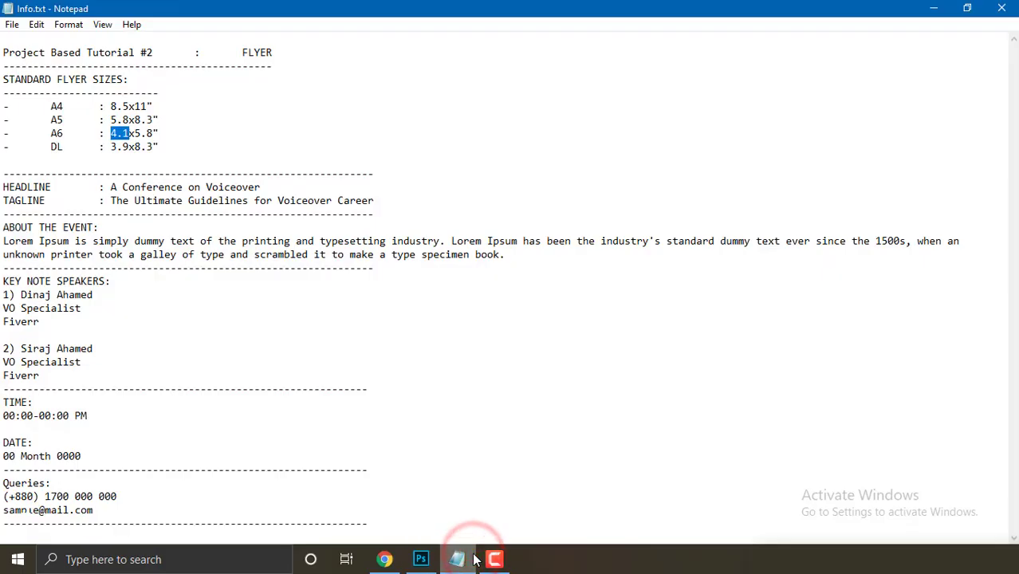
pyautogui.click(421, 559)
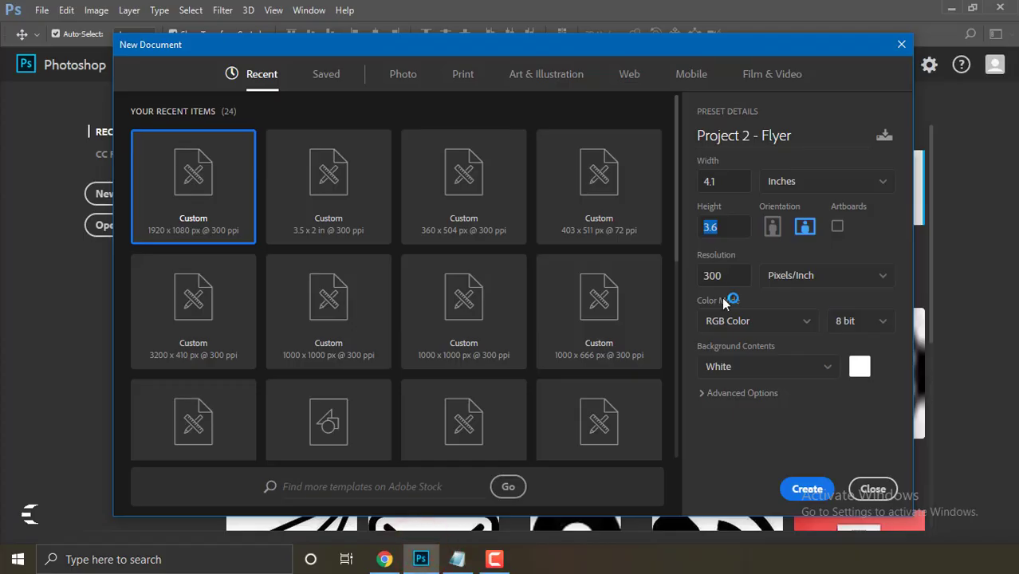
pyautogui.click(723, 228)
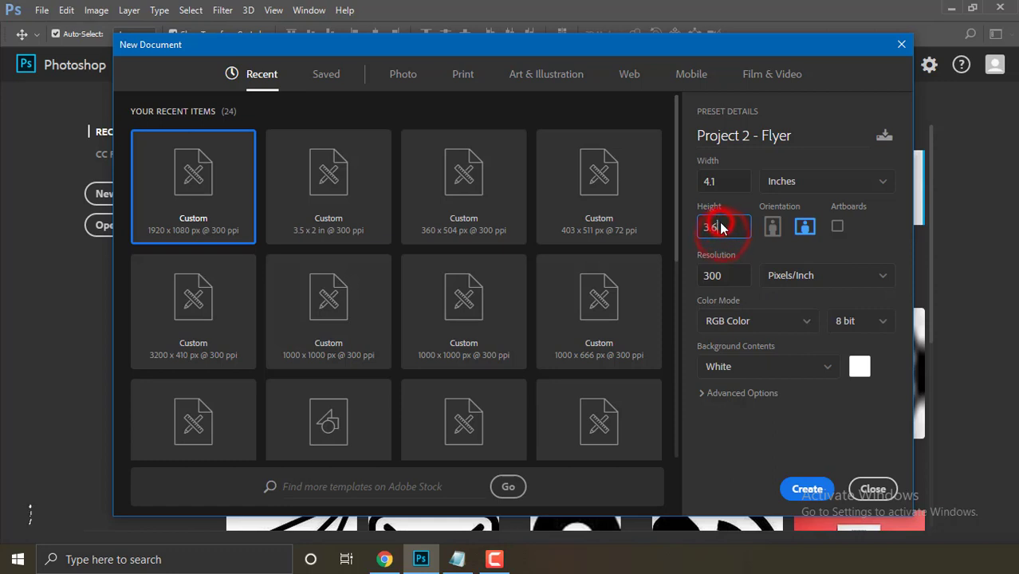
pyautogui.write('5')
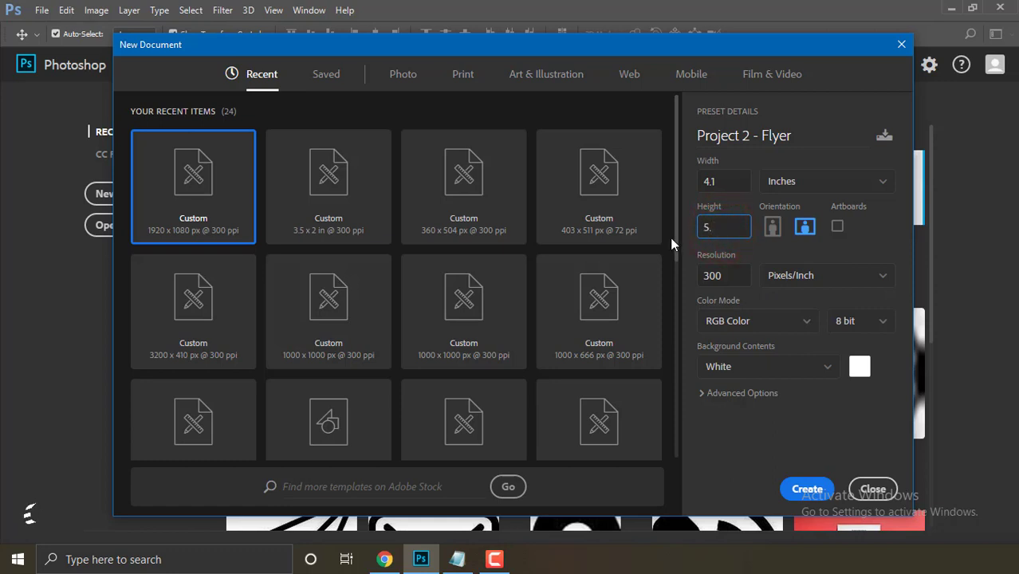
pyautogui.write('.8')
pyautogui.click(800, 322)
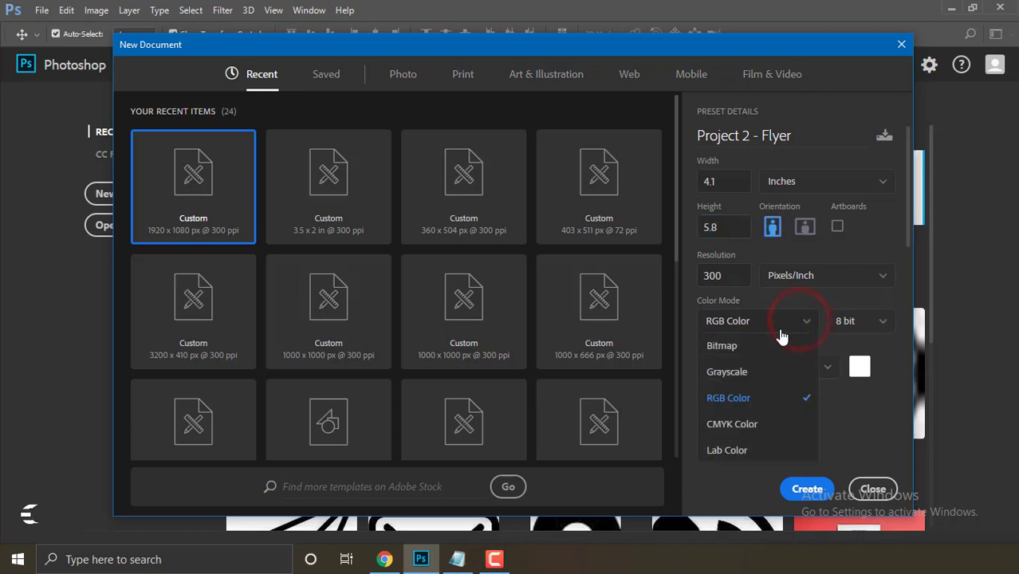
pyautogui.click(772, 424)
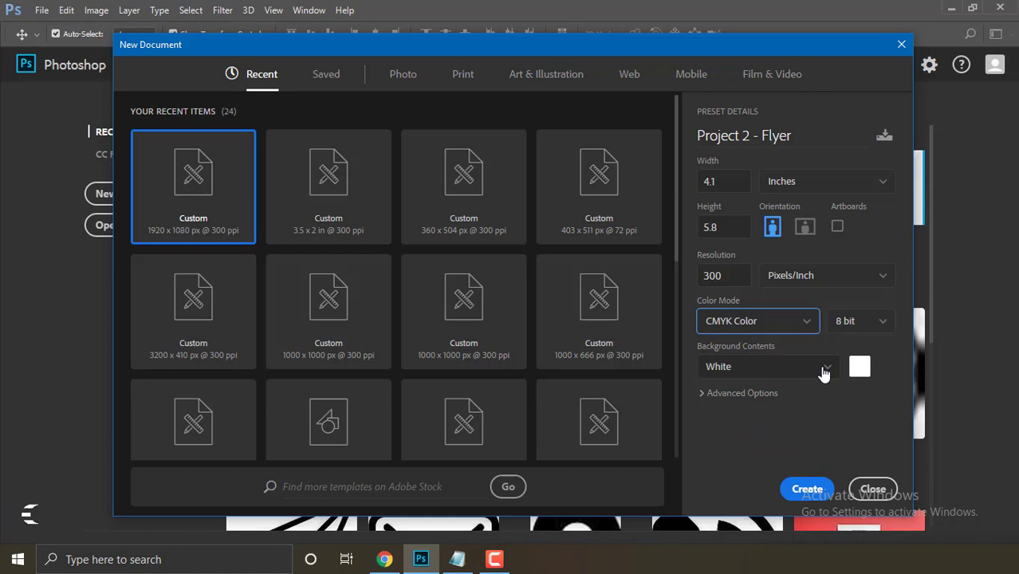
pyautogui.click(809, 489)
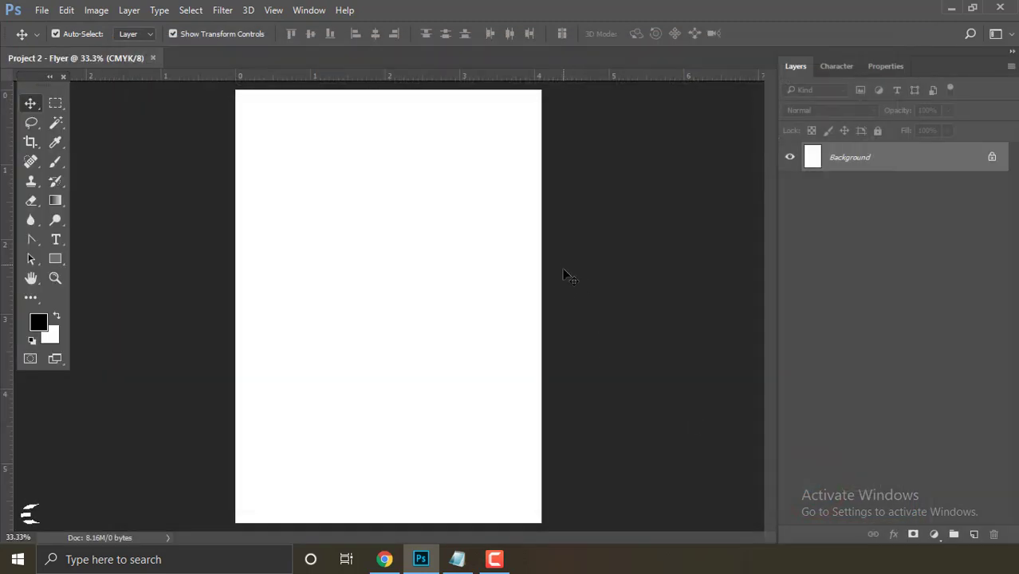
# Zoom out and place guides on the top, right, left and bottom page edges.
pyautogui.moveTo(498, 284)
pyautogui.mouseDown()
pyautogui.moveTo(391, 262)
pyautogui.moveTo(436, 279)
pyautogui.mouseUp()
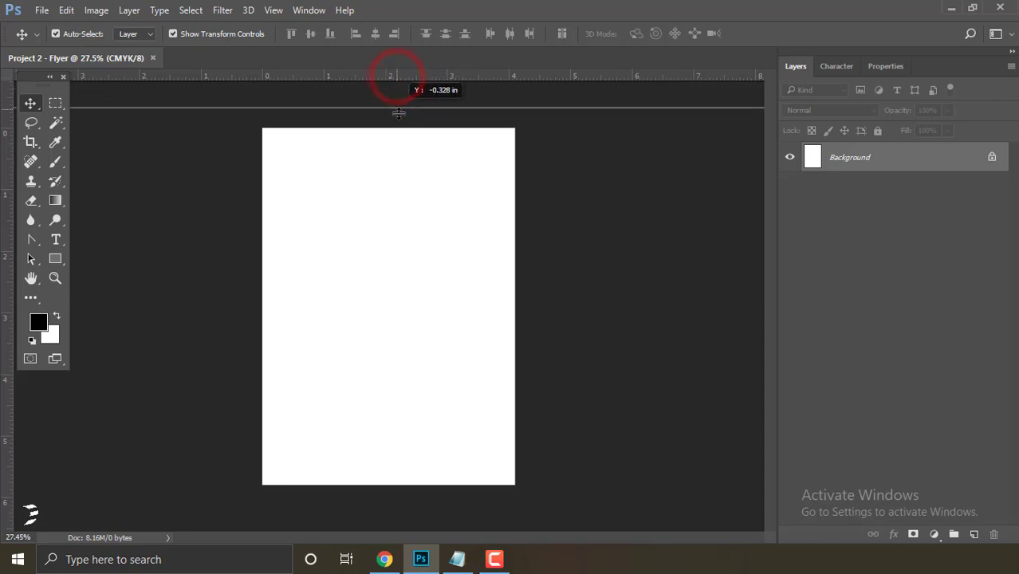
pyautogui.moveTo(397, 80); pyautogui.dragTo(397, 127)
pyautogui.moveTo(525, 77)
pyautogui.mouseDown()
pyautogui.moveTo(524, 93)
pyautogui.moveTo(514, 88)
pyautogui.mouseUp()
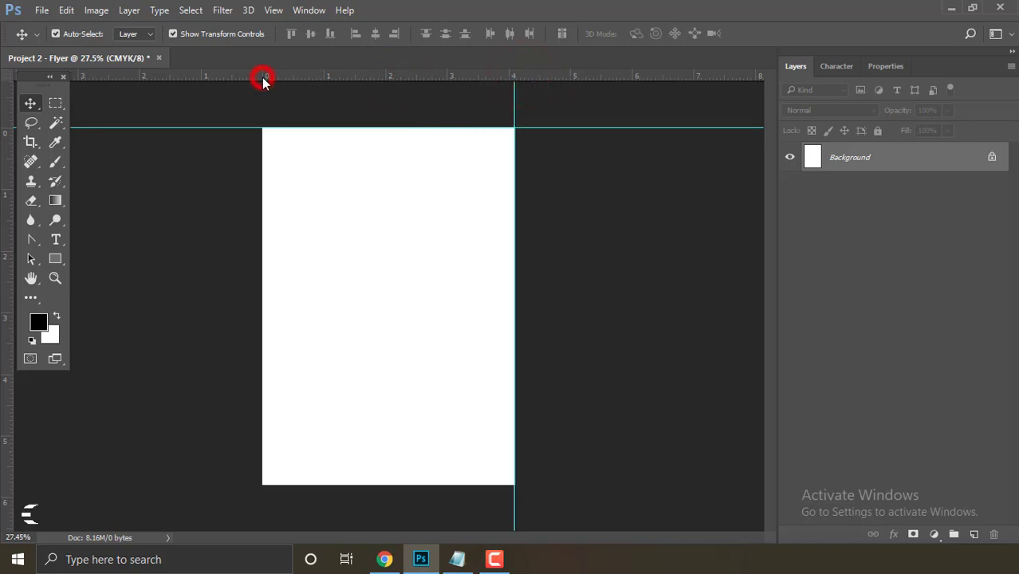
pyautogui.moveTo(263, 79); pyautogui.dragTo(266, 111)
pyautogui.press('alt')
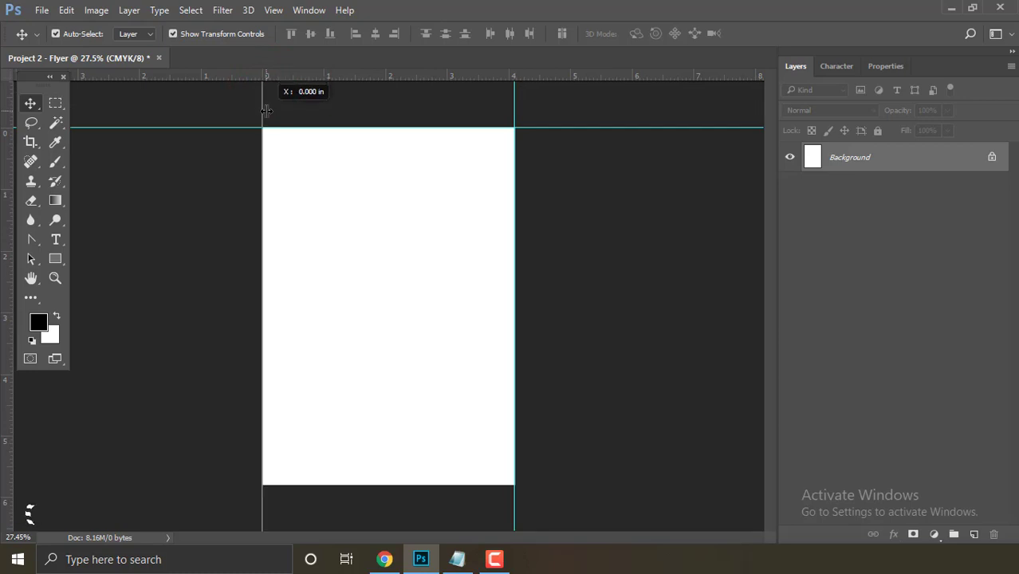
pyautogui.moveTo(416, 80); pyautogui.dragTo(434, 484)
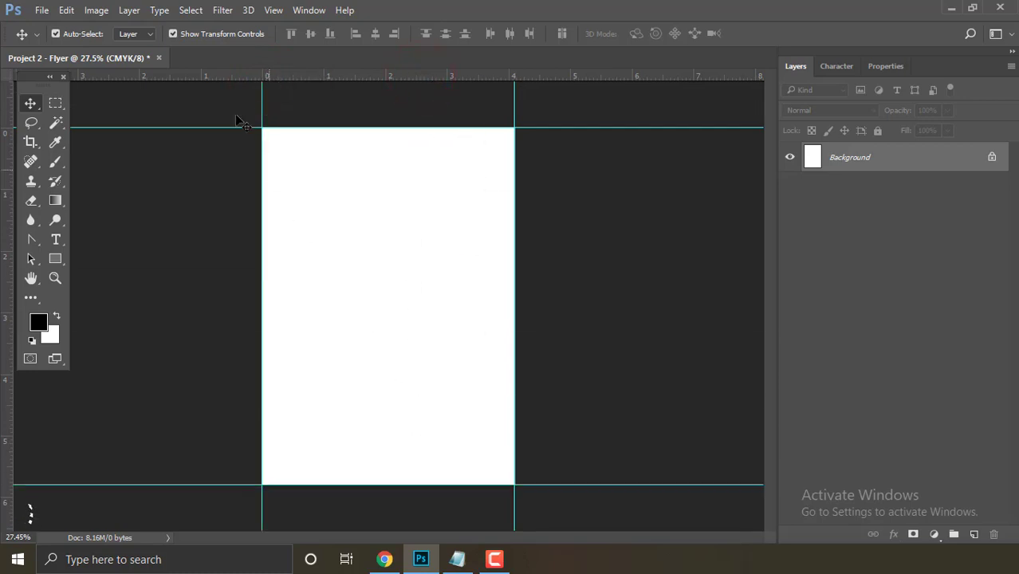
# Reduce the canvas by a relative -0.25 inch in width and height via Canvas Size.
pyautogui.click(97, 11)
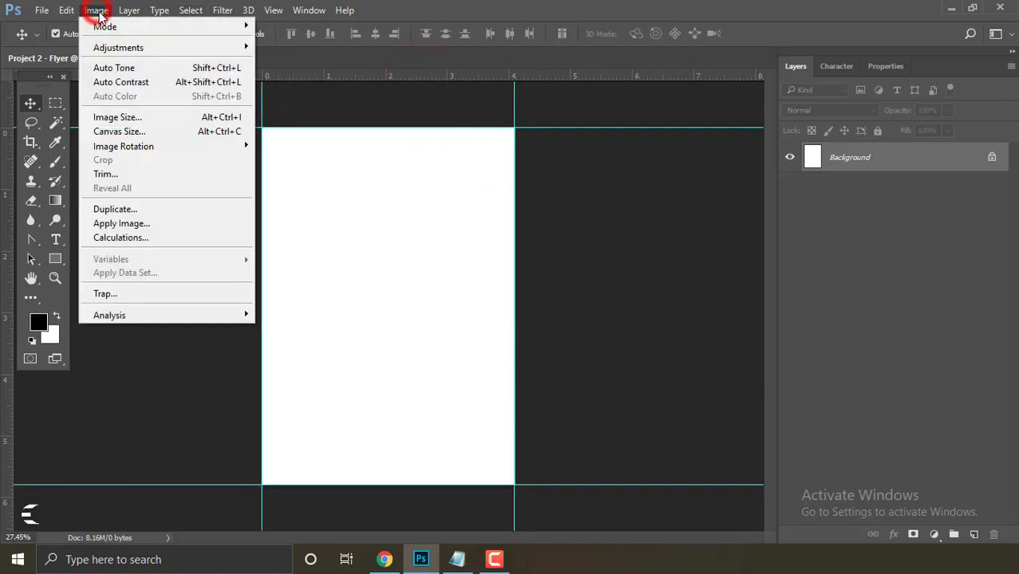
pyautogui.click(171, 137)
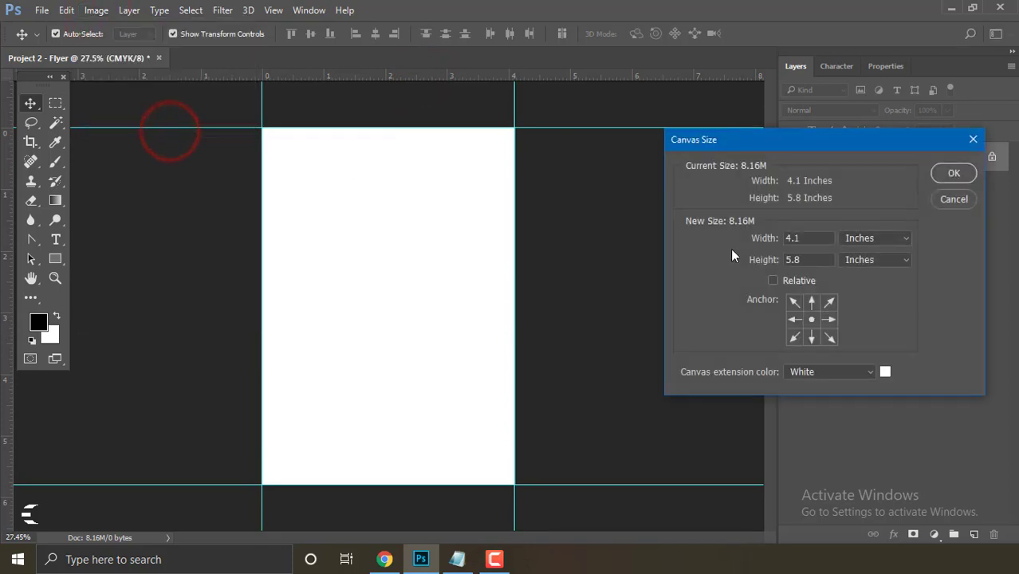
pyautogui.click(772, 280)
pyautogui.click(805, 236)
pyautogui.write('-')
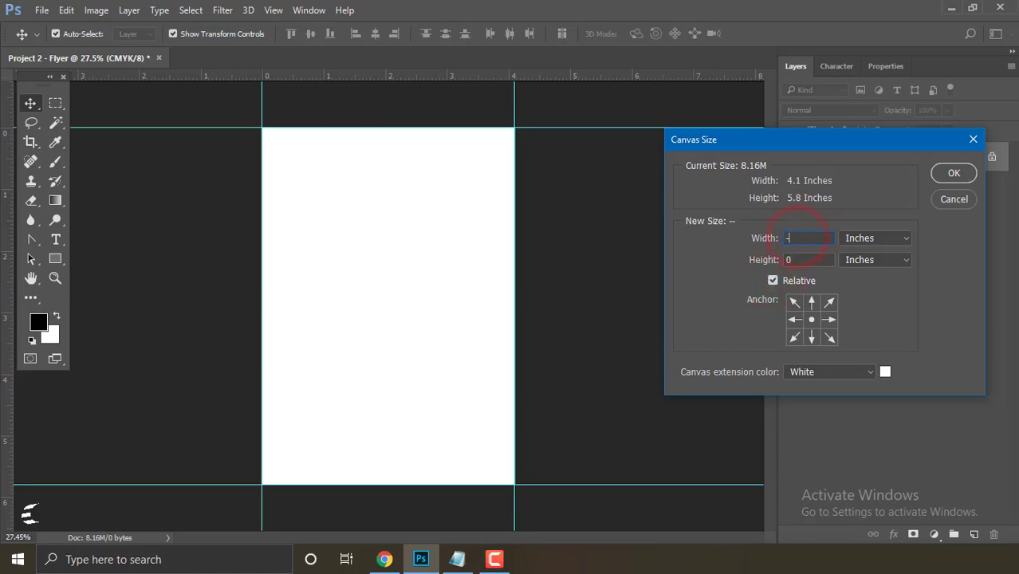
pyautogui.write('0.25')
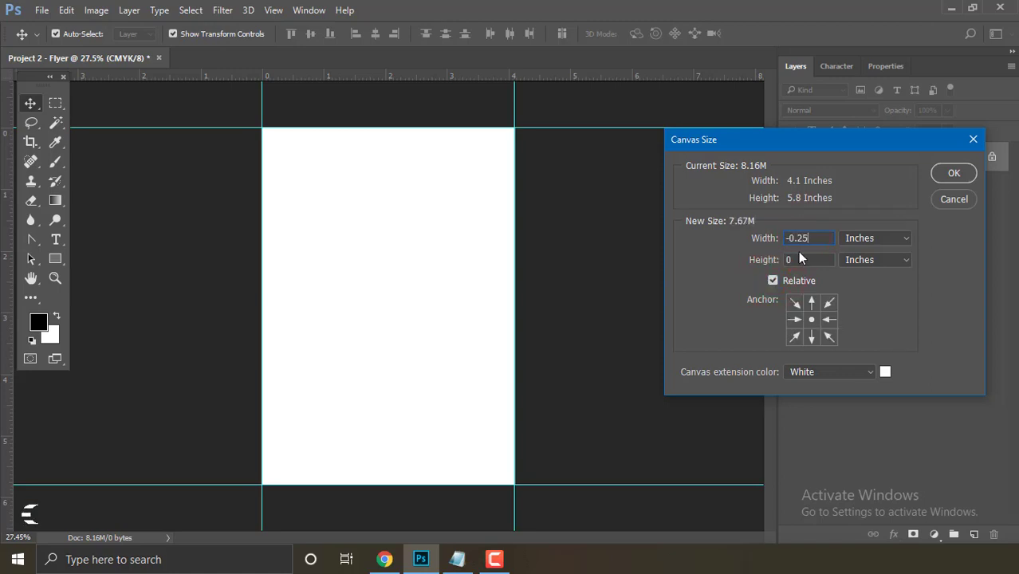
pyautogui.write('-0.')
pyautogui.write('25')
pyautogui.click(951, 172)
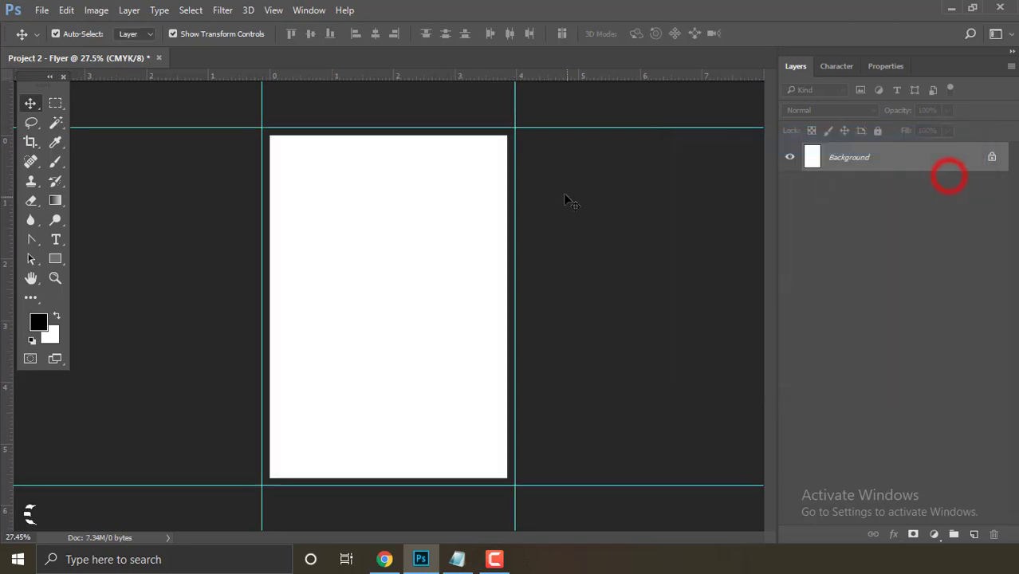
# Drag new guides onto the reduced canvas's top, right, left and bottom edges.
pyautogui.moveTo(397, 80); pyautogui.dragTo(415, 135)
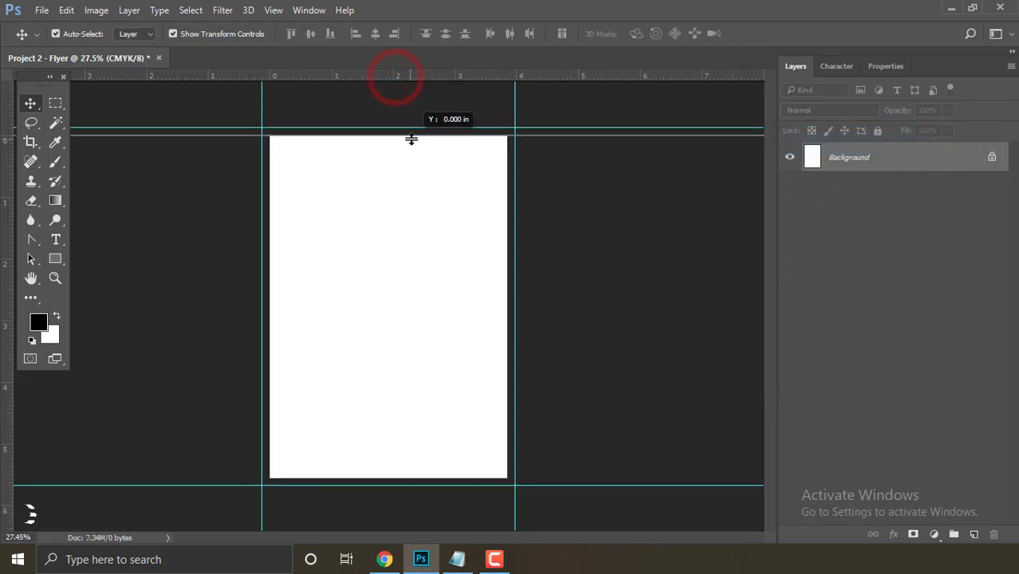
pyautogui.moveTo(504, 80); pyautogui.dragTo(507, 83)
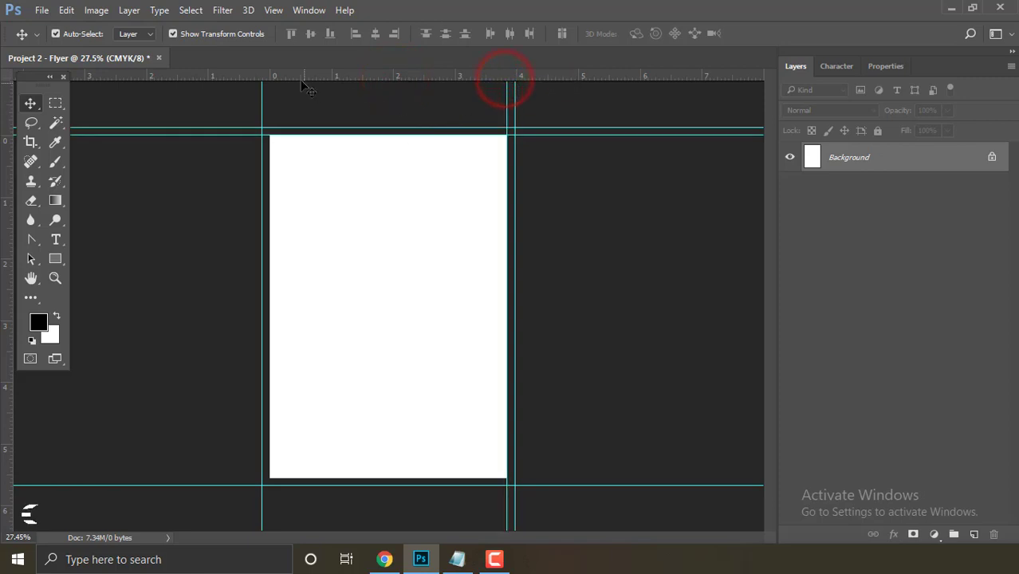
pyautogui.moveTo(291, 77); pyautogui.dragTo(269, 120)
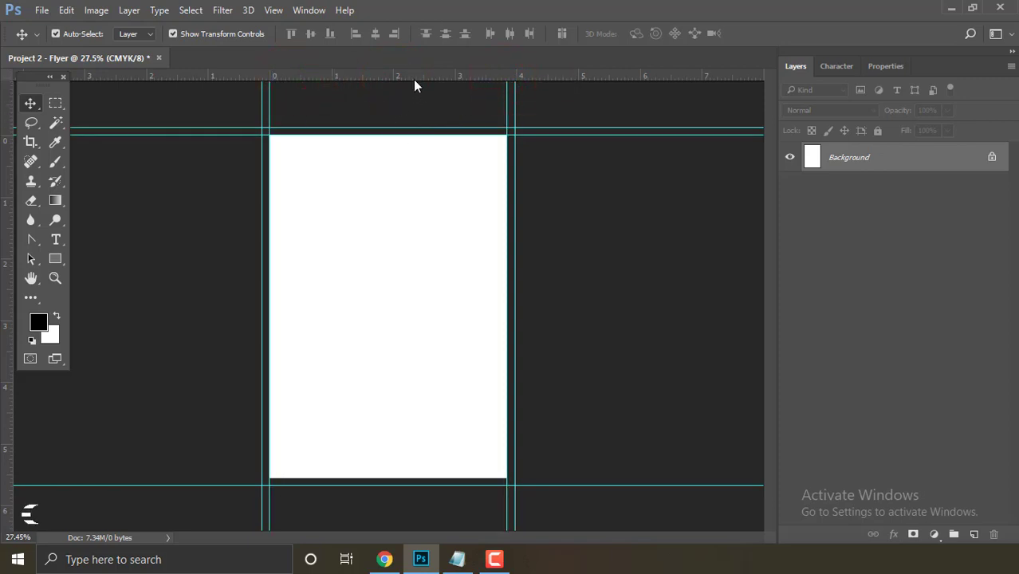
pyautogui.moveTo(413, 80)
pyautogui.mouseDown()
pyautogui.moveTo(456, 486)
pyautogui.moveTo(462, 477)
pyautogui.mouseUp()
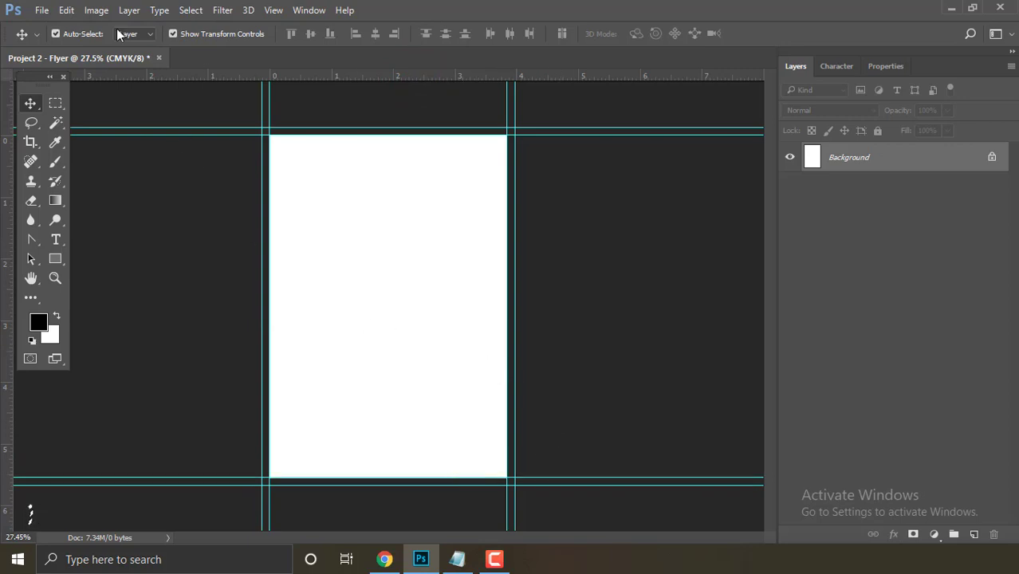
pyautogui.click(93, 11)
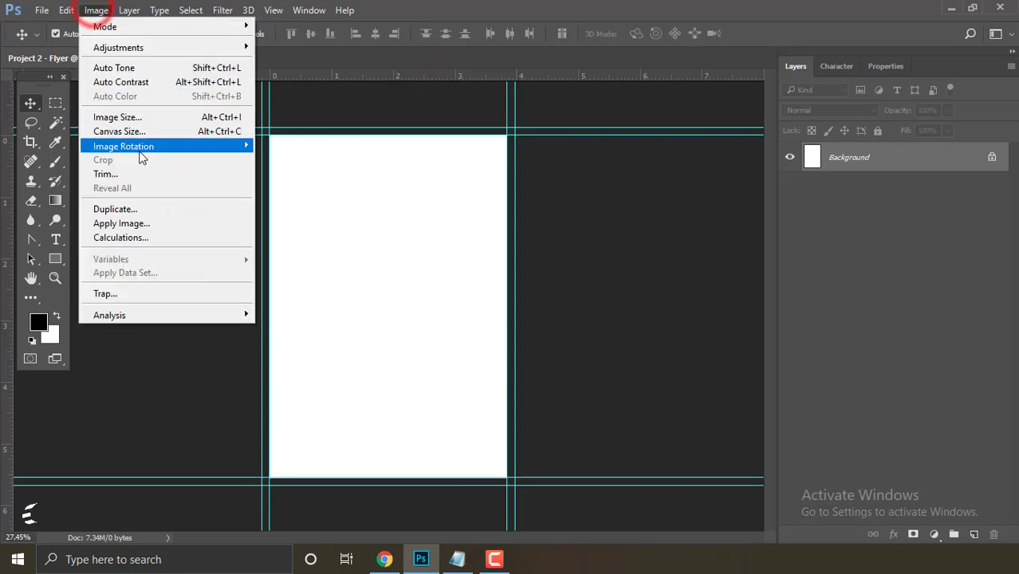
# Enlarge the canvas by a relative 0.25 inch in width and height via Canvas Size.
pyautogui.click(148, 134)
pyautogui.write('0.')
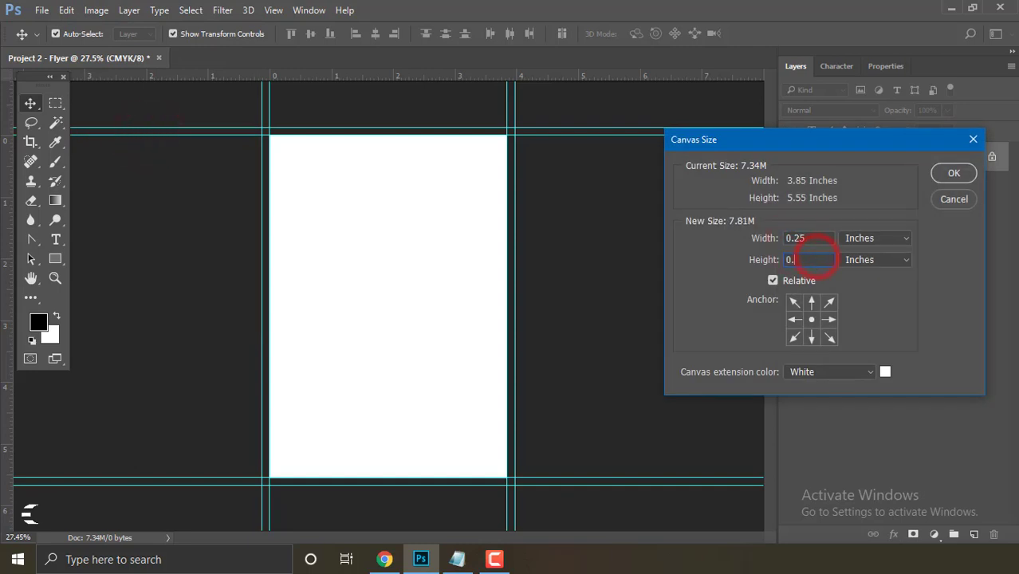
pyautogui.write('25')
pyautogui.click(954, 174)
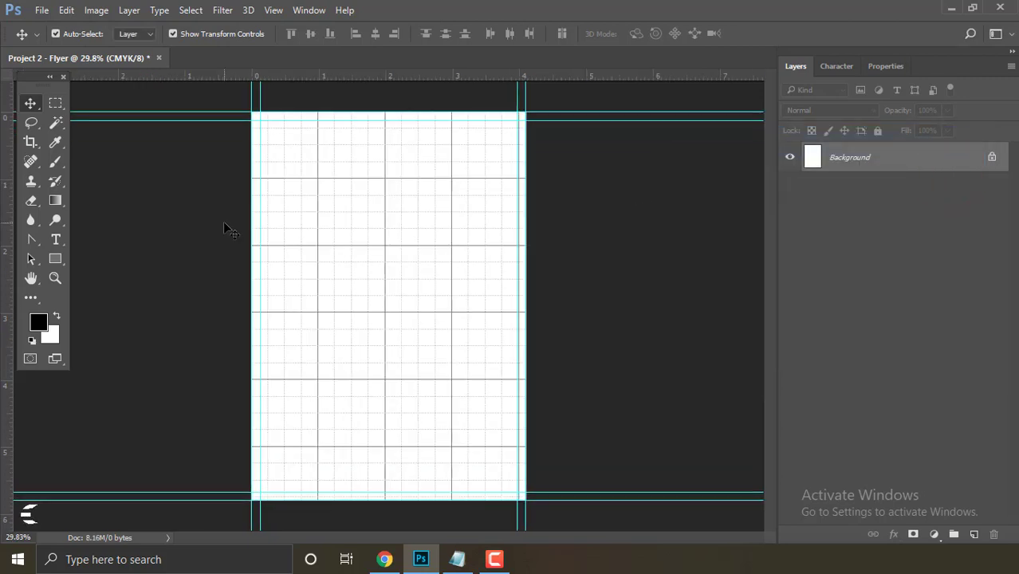
# Place Microphone.jpg from the Desktop into the flyer as an embedded layer.
pyautogui.click(42, 11)
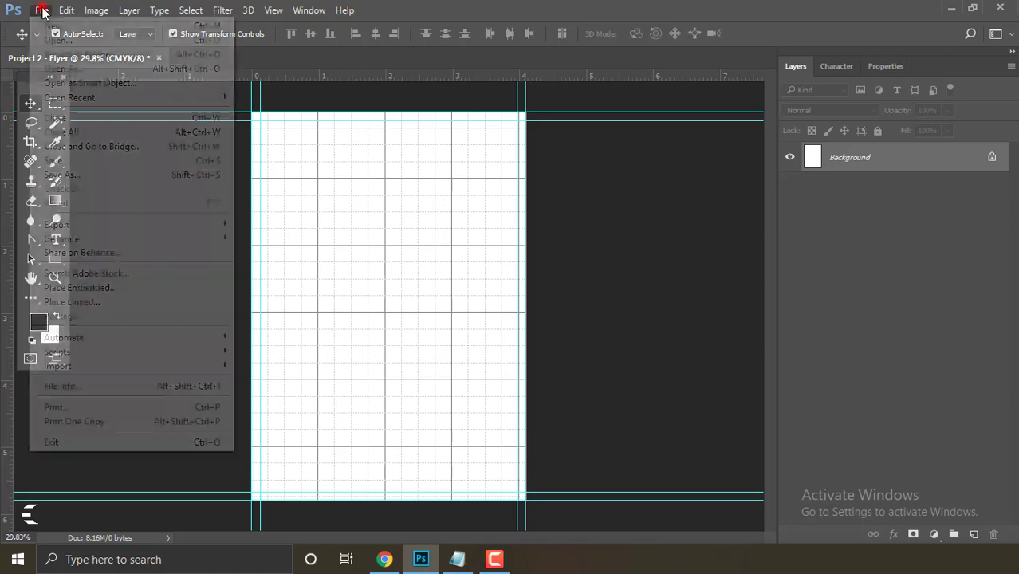
pyautogui.click(109, 285)
pyautogui.click(61, 201)
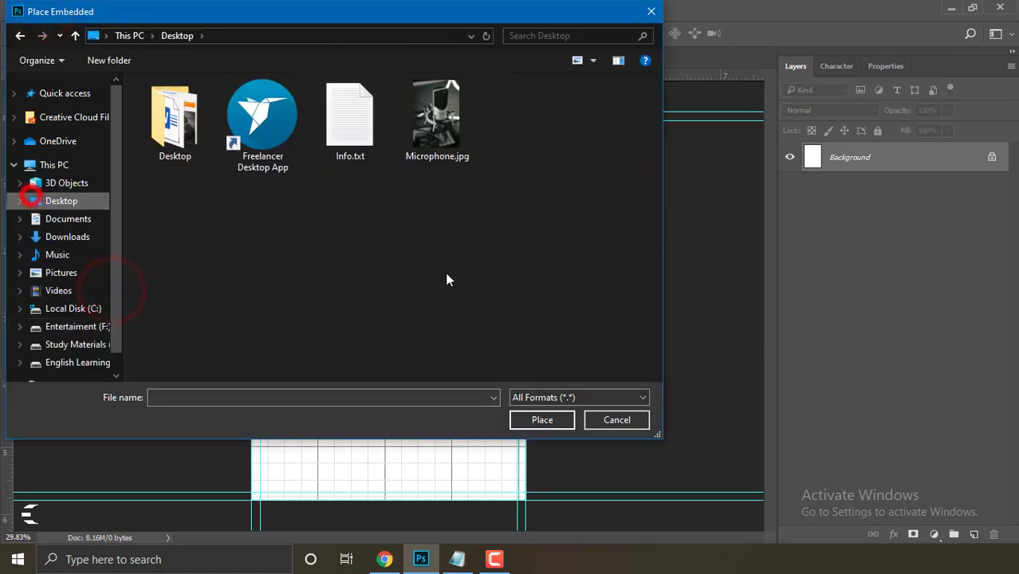
pyautogui.doubleClick(433, 116)
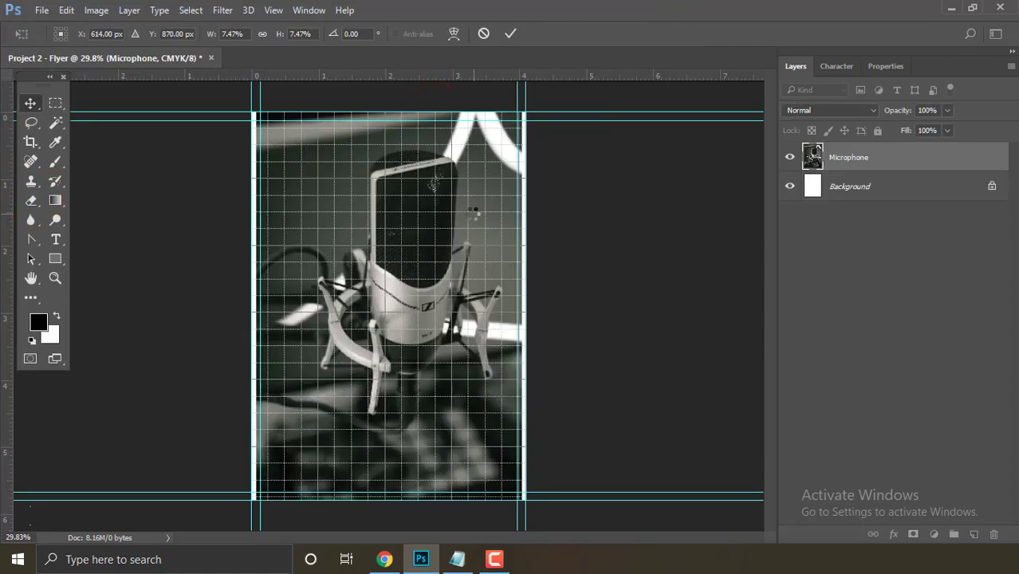
pyautogui.click(405, 333)
# Scale the microphone photo into the page's top-left area and hide grid and guides.
pyautogui.moveTo(254, 501); pyautogui.dragTo(367, 339)
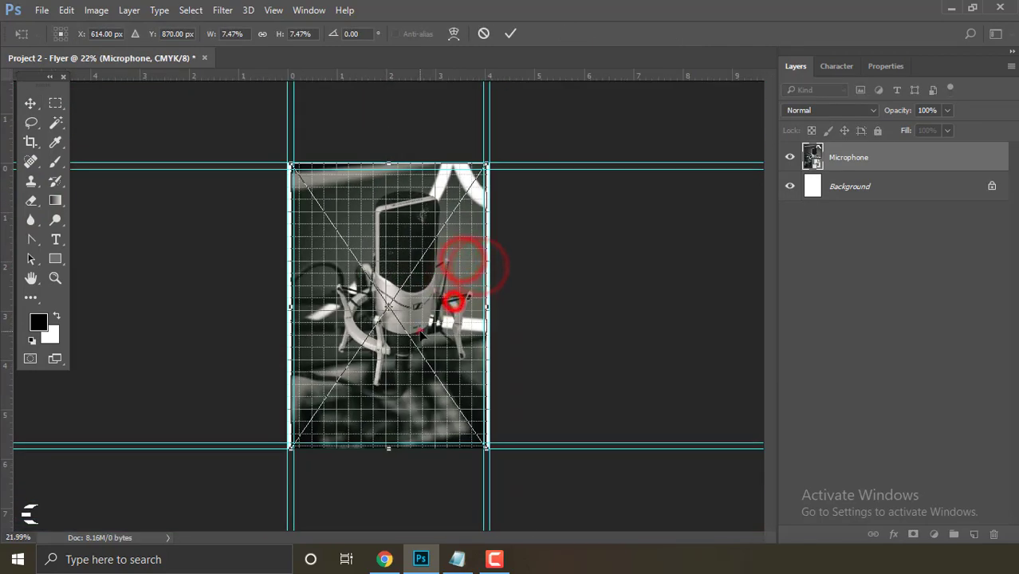
pyautogui.moveTo(468, 267); pyautogui.dragTo(376, 252)
pyautogui.press('Return')
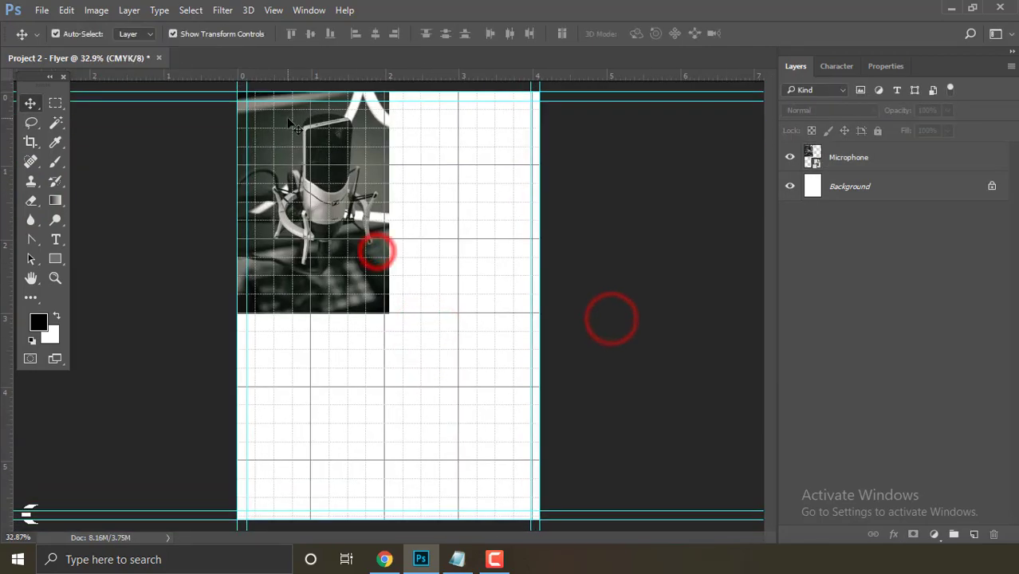
pyautogui.hotkey('ctrl', 'h')
pyautogui.click(55, 258)
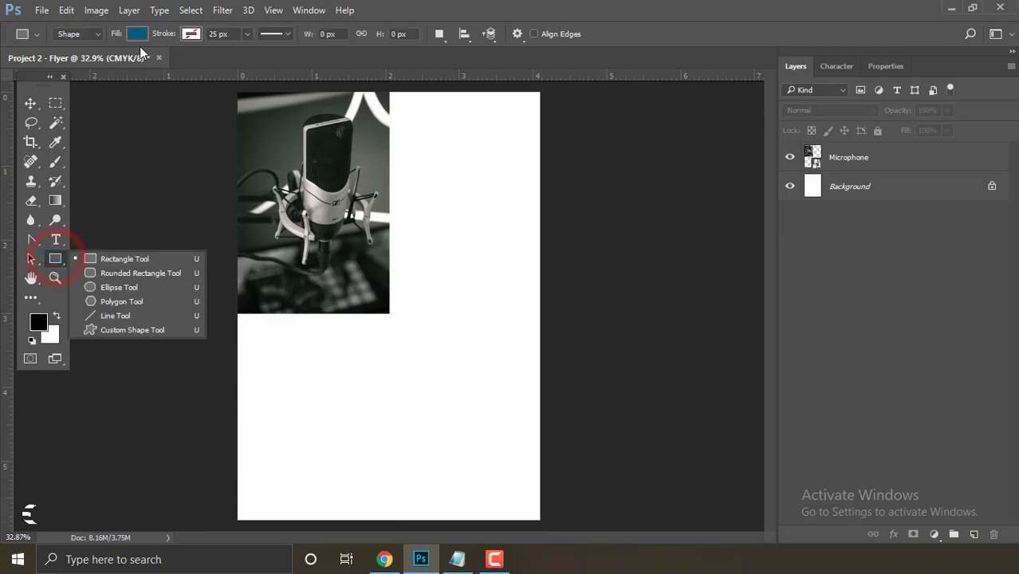
# Create a 4.1 × 3 in blue rectangle on the canvas.
pyautogui.click(310, 194)
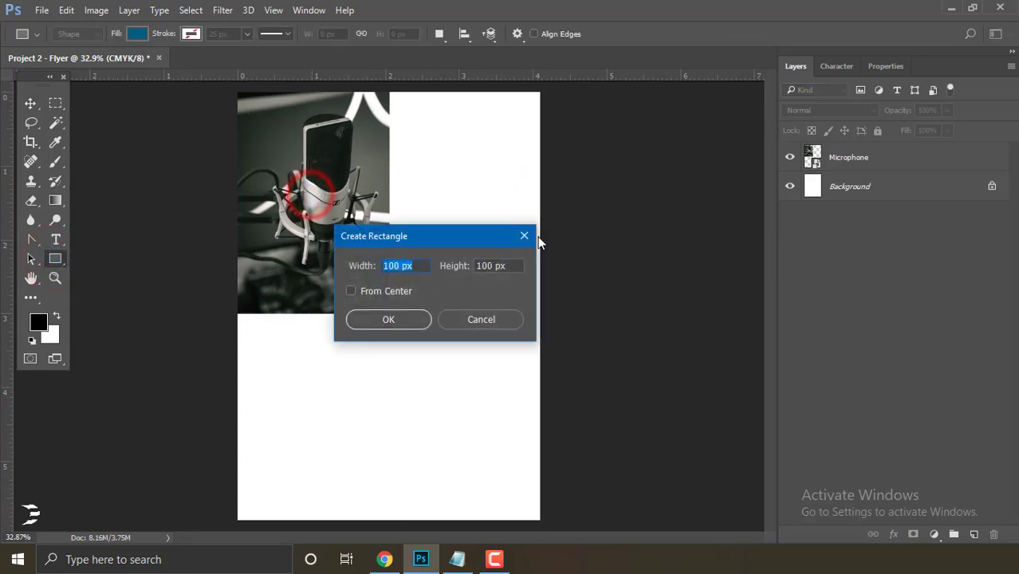
pyautogui.write('4.1')
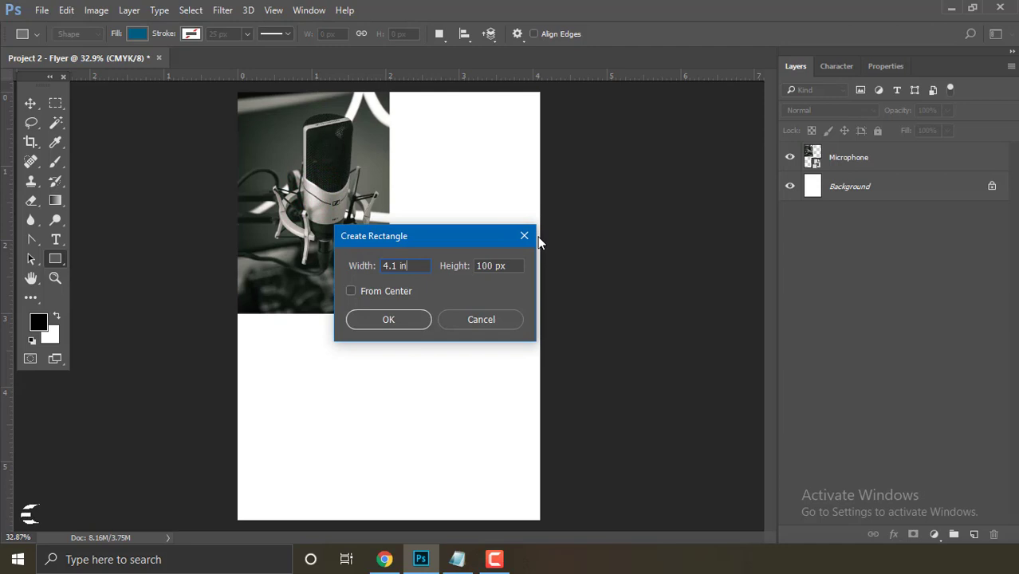
pyautogui.press('Tab')
pyautogui.write('3 in')
pyautogui.press('Return')
# Align the blue rectangle to the Background's top-left corner.
pyautogui.press('v')
pyautogui.moveTo(493, 253)
pyautogui.mouseDown()
pyautogui.moveTo(428, 152)
pyautogui.moveTo(445, 185)
pyautogui.moveTo(448, 169)
pyautogui.mouseUp()
pyautogui.click(796, 66)
pyautogui.click(678, 191)
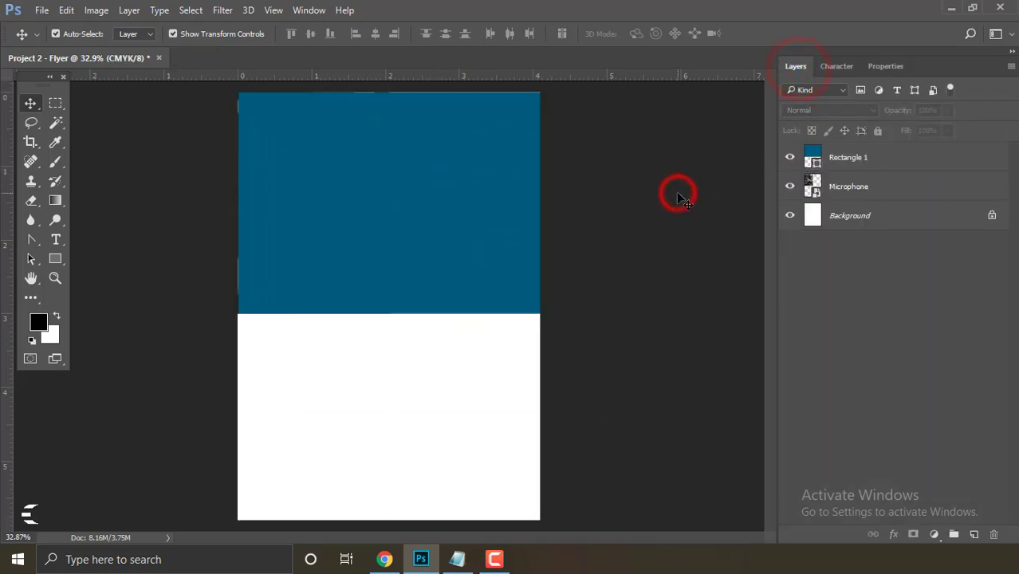
pyautogui.click(430, 194)
pyautogui.keyDown('ctrl'); pyautogui.click(900, 216); pyautogui.keyUp('ctrl')
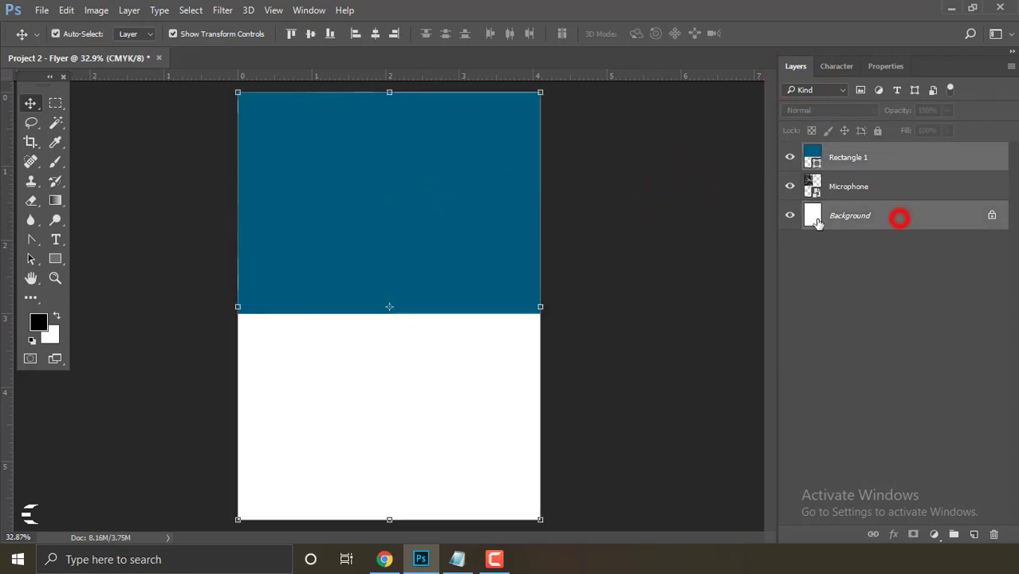
pyautogui.click(353, 33)
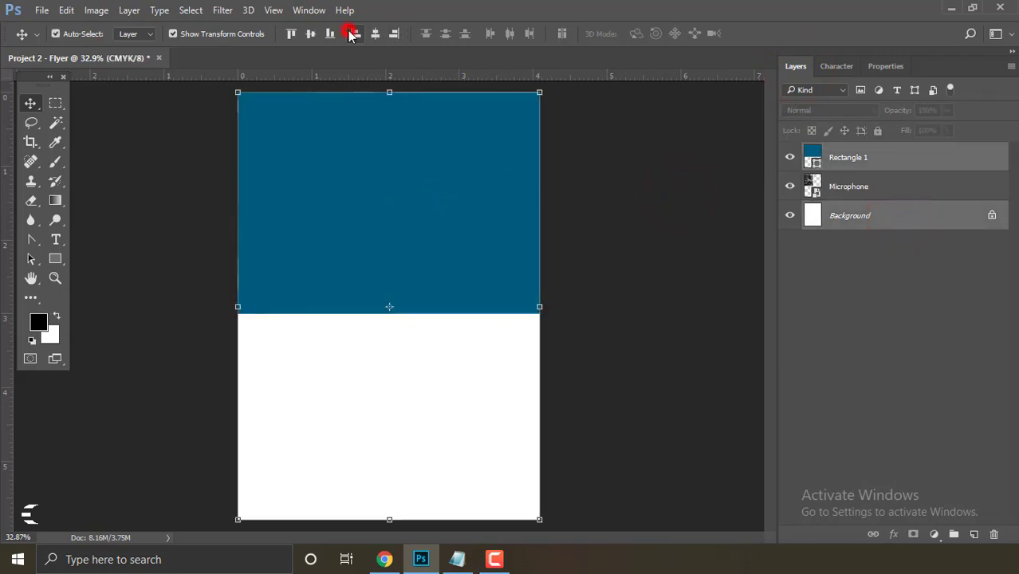
pyautogui.click(292, 33)
# Set the blue rectangle's layer opacity to 70%.
pyautogui.click(604, 248)
pyautogui.click(439, 234)
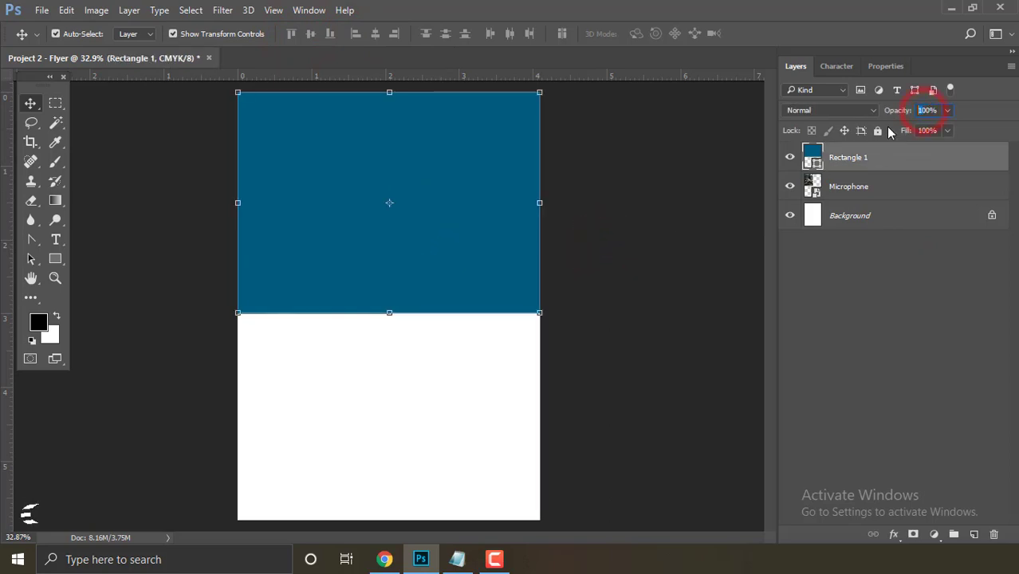
pyautogui.click(930, 110)
pyautogui.write('70')
pyautogui.press('Return')
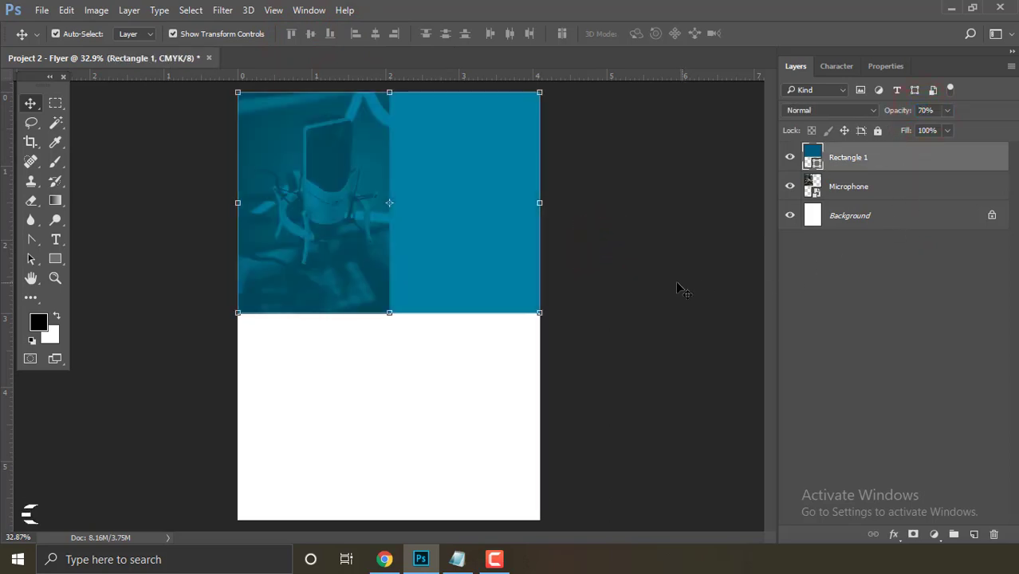
pyautogui.click(679, 289)
pyautogui.click(466, 246)
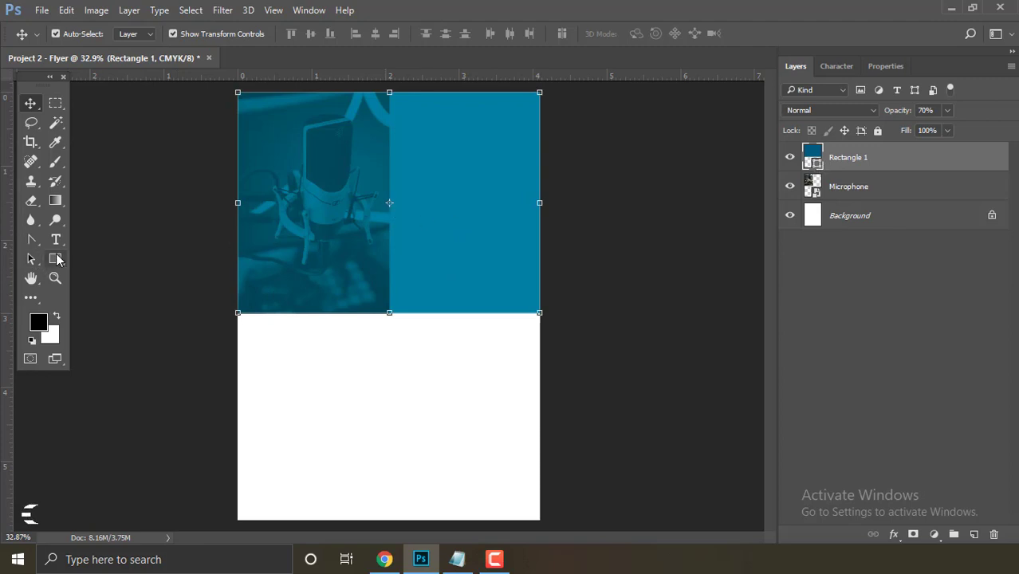
# Delete the rectangle's bottom-right anchor point to make a diagonal triangle.
pyautogui.click(31, 239)
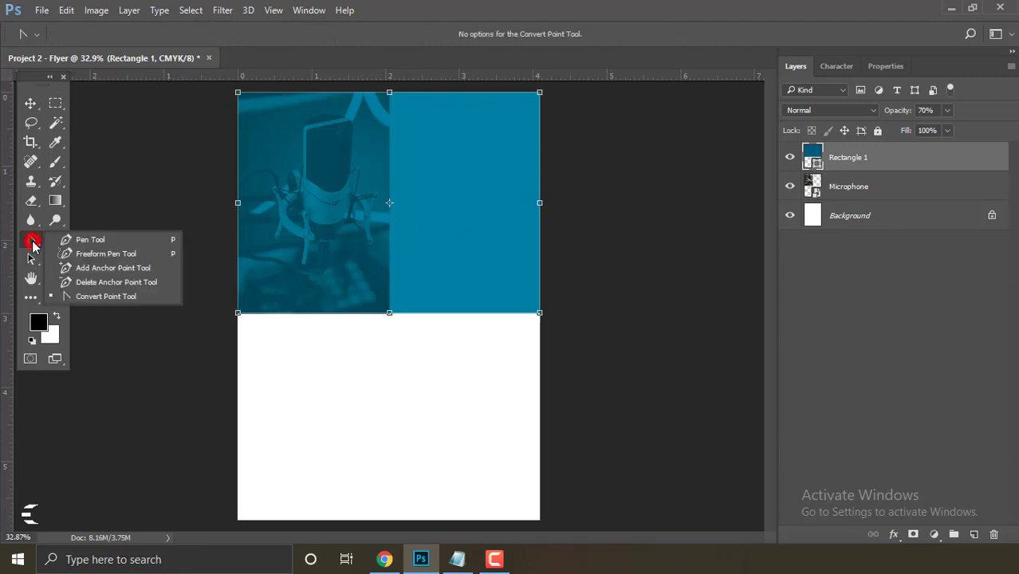
pyautogui.click(88, 297)
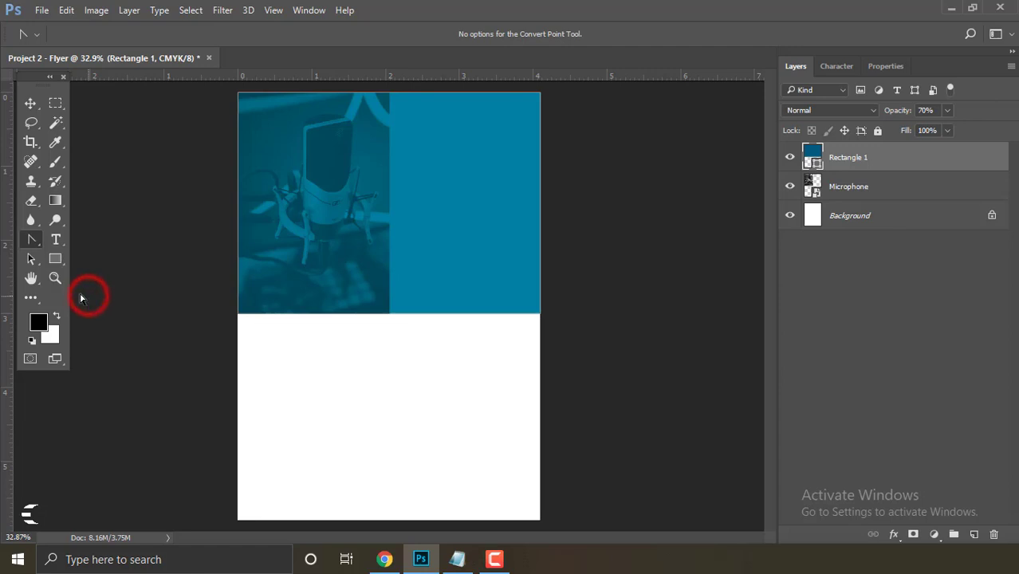
pyautogui.click(32, 239)
pyautogui.click(84, 294)
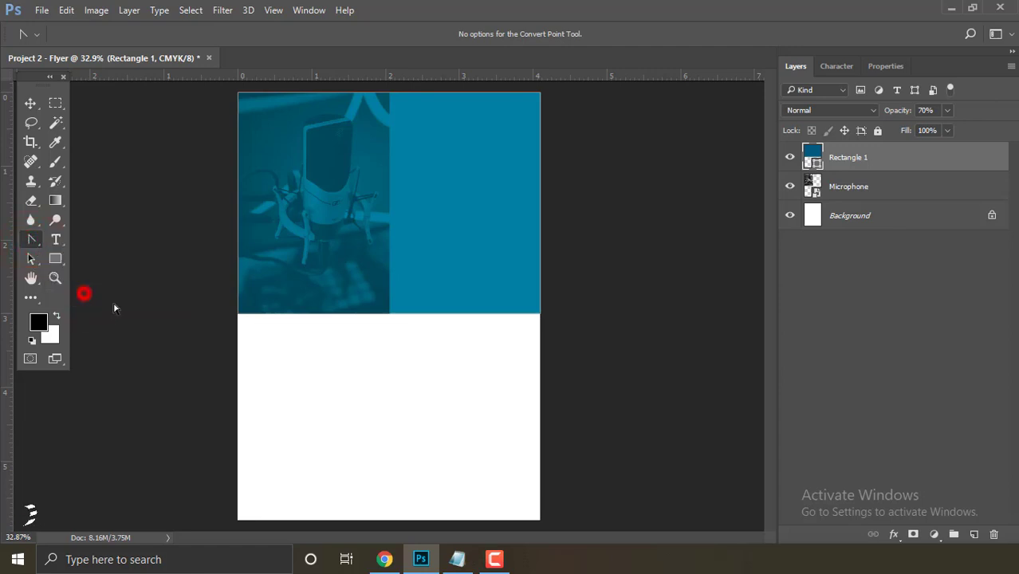
pyautogui.click(35, 243)
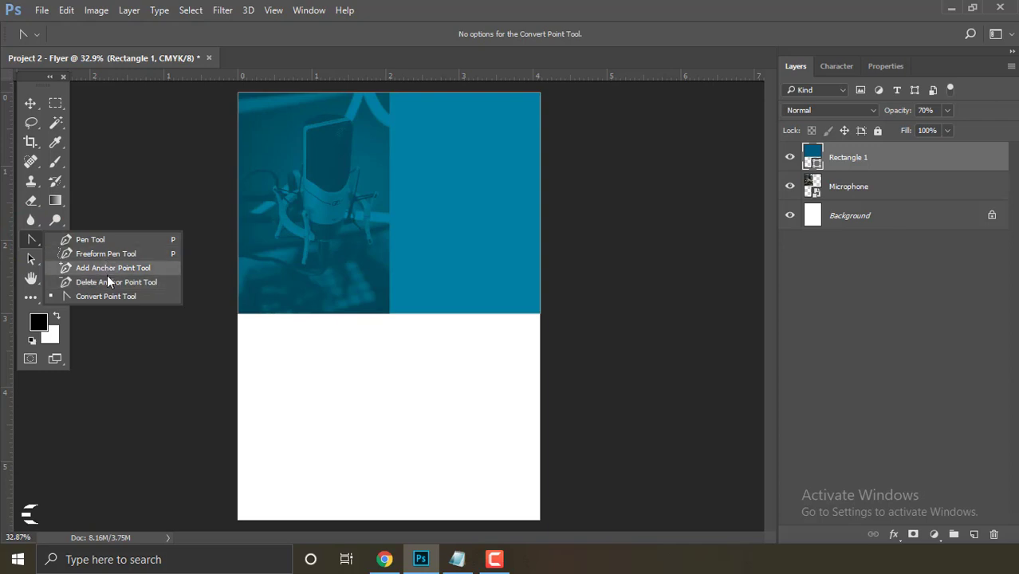
pyautogui.click(160, 282)
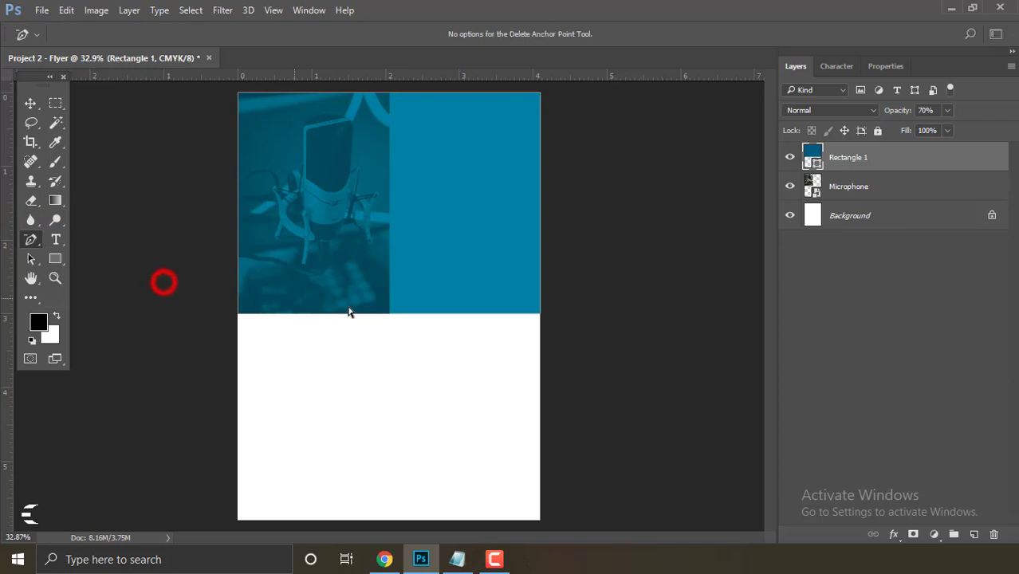
pyautogui.click(538, 309)
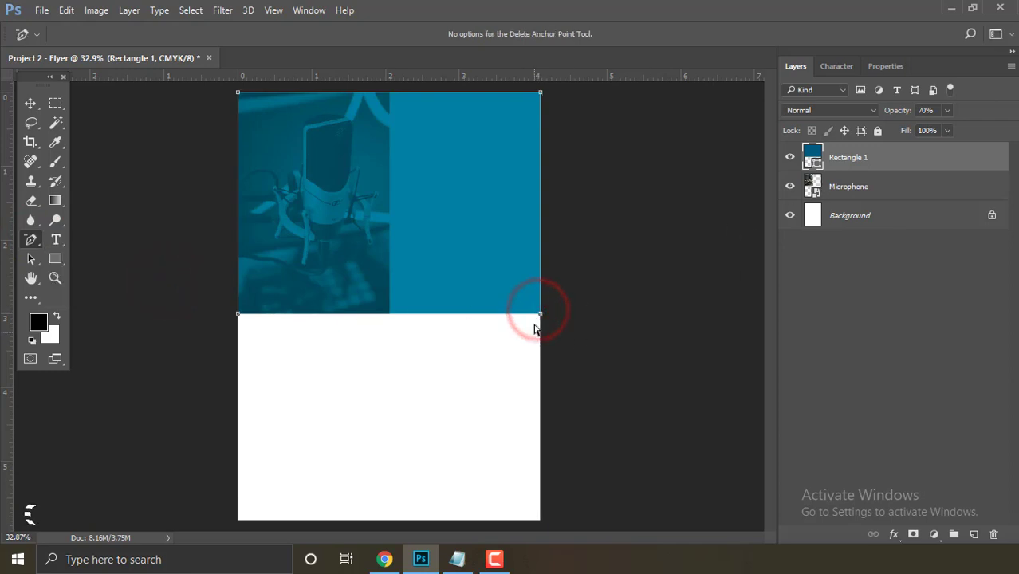
pyautogui.click(540, 315)
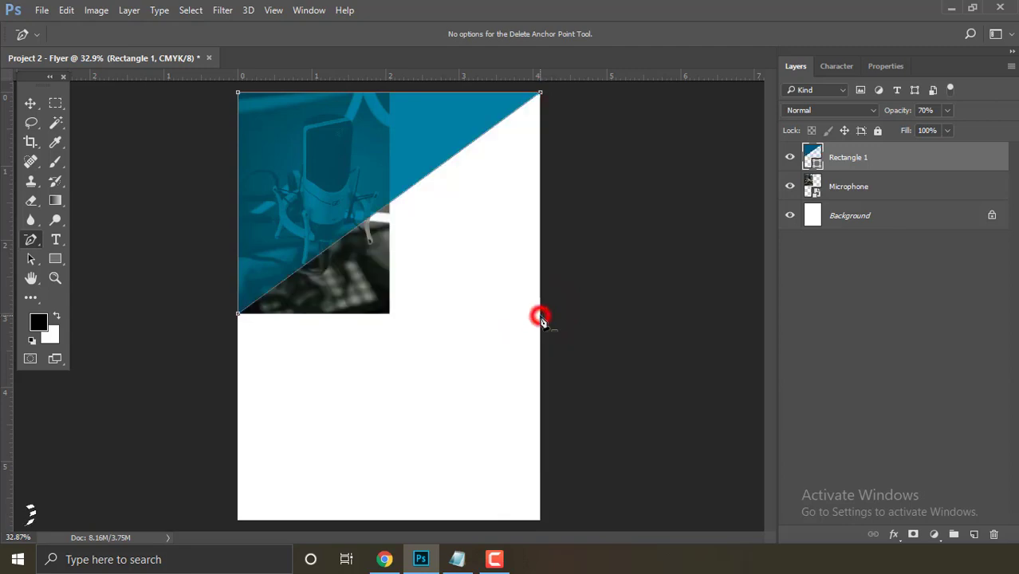
# Reselect the blue triangle with the Move tool and commit its transform.
pyautogui.click(29, 103)
pyautogui.click(179, 185)
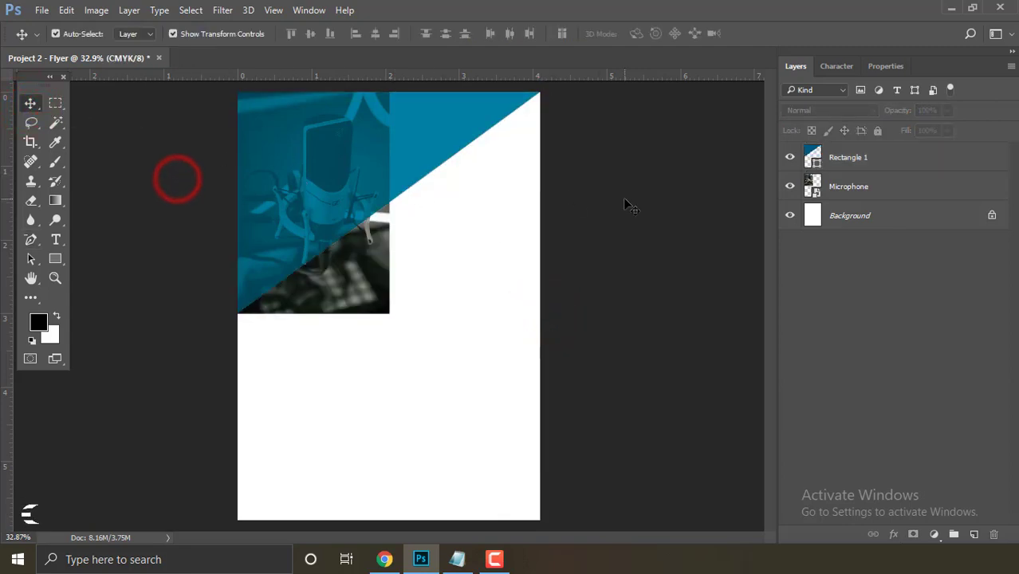
pyautogui.click(380, 183)
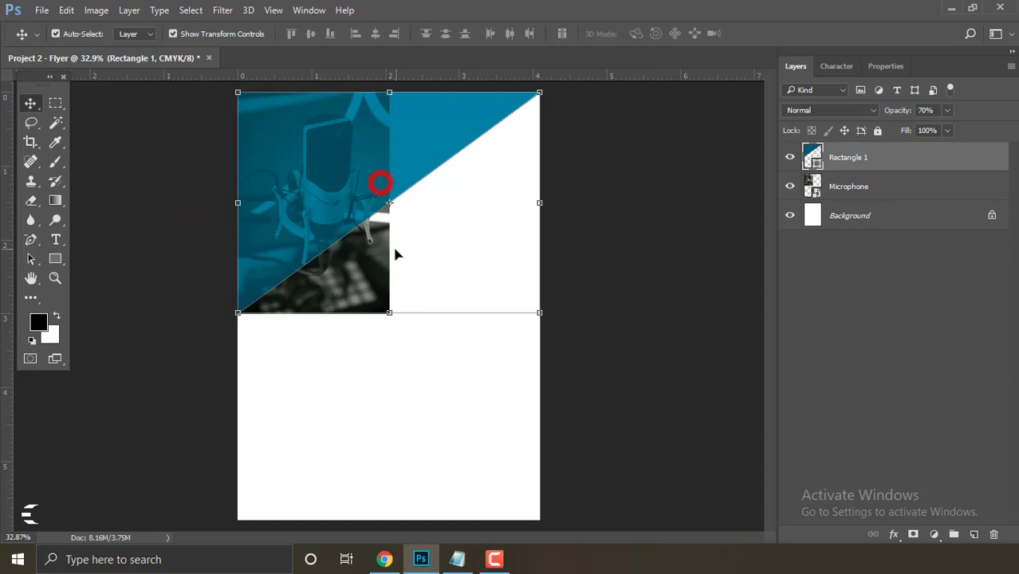
pyautogui.click(448, 329)
pyautogui.click(660, 34)
# Move the Microphone layer above Rectangle 1 and select the photo.
pyautogui.click(690, 212)
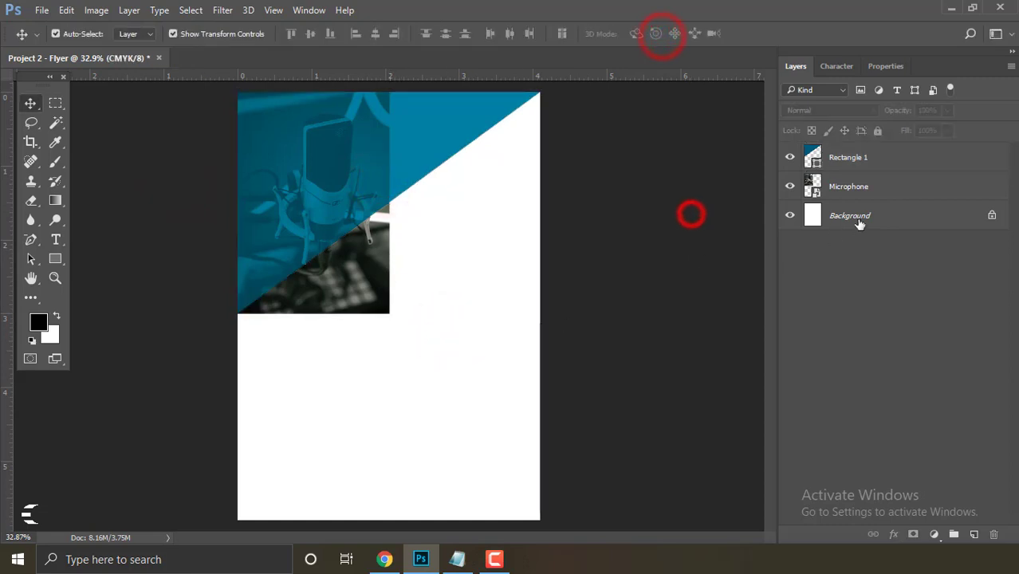
pyautogui.click(875, 183)
pyautogui.moveTo(876, 186); pyautogui.dragTo(873, 158)
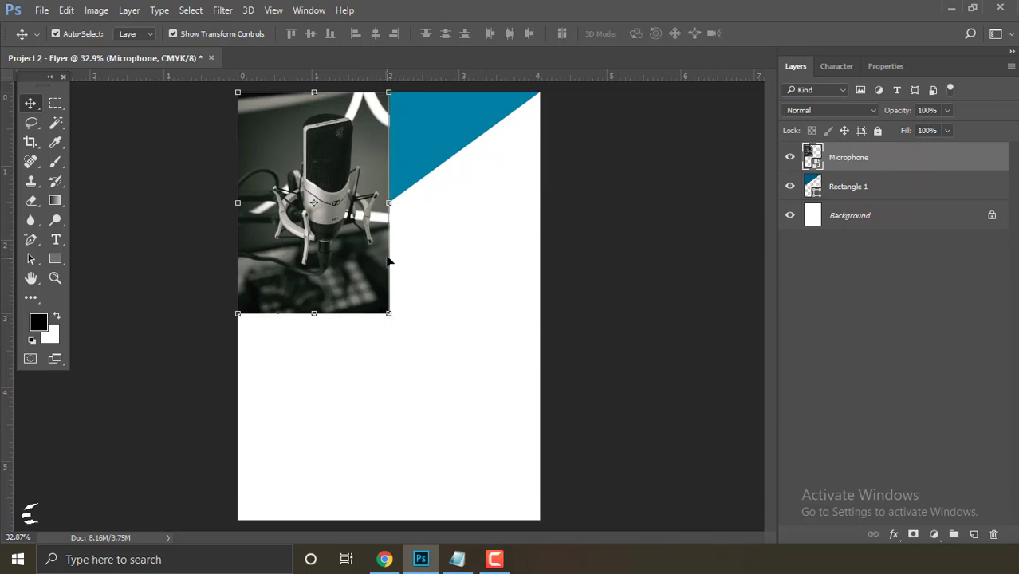
pyautogui.click(651, 214)
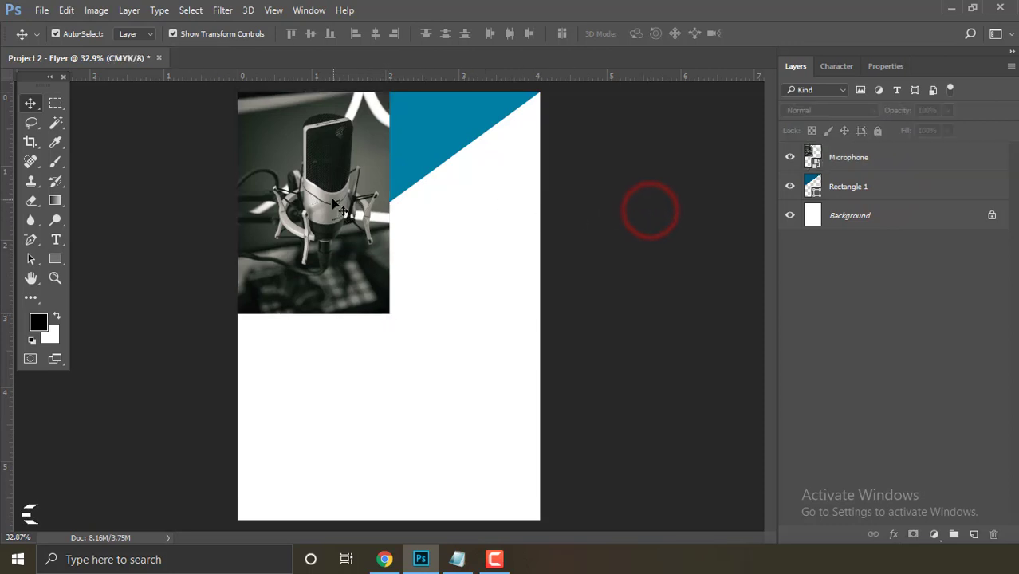
pyautogui.click(328, 199)
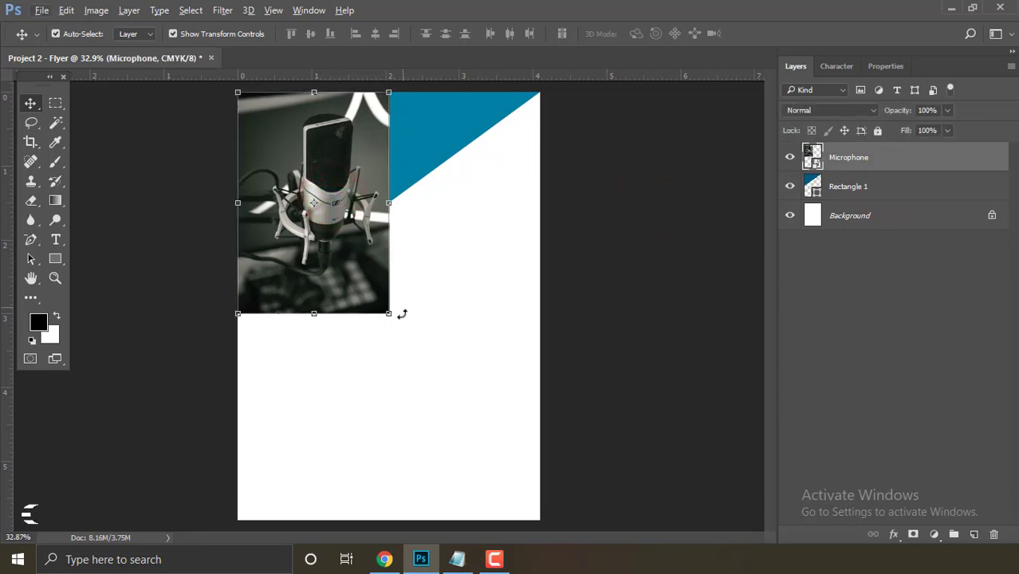
# Enlarge the microphone photo across the flyer top and clip it to the triangle.
pyautogui.hotkey('ctrl', 't')
pyautogui.moveTo(390, 315)
pyautogui.mouseDown()
pyautogui.moveTo(450, 356)
pyautogui.moveTo(521, 459)
pyautogui.moveTo(446, 389)
pyautogui.mouseUp()
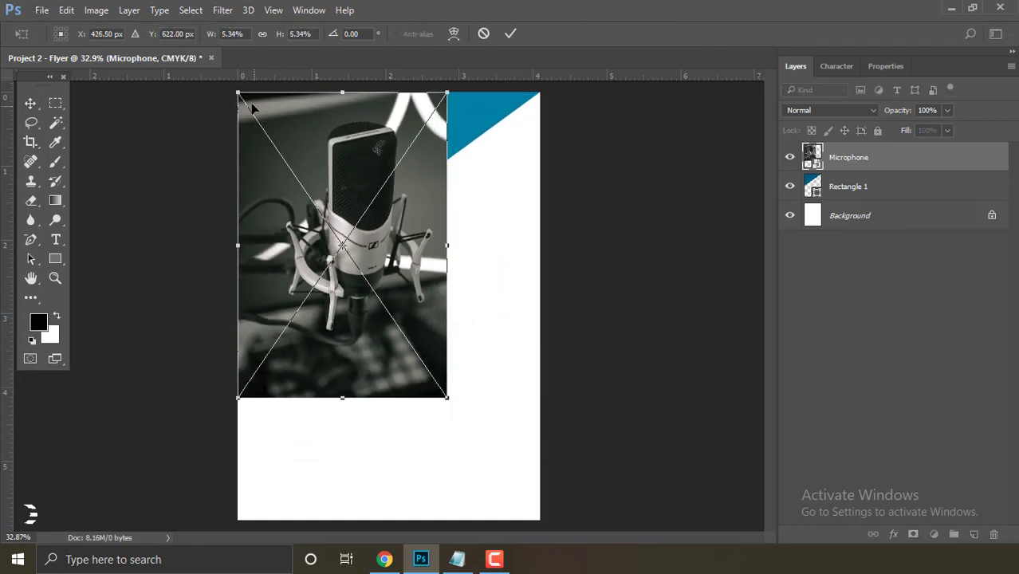
pyautogui.moveTo(333, 179); pyautogui.dragTo(302, 125)
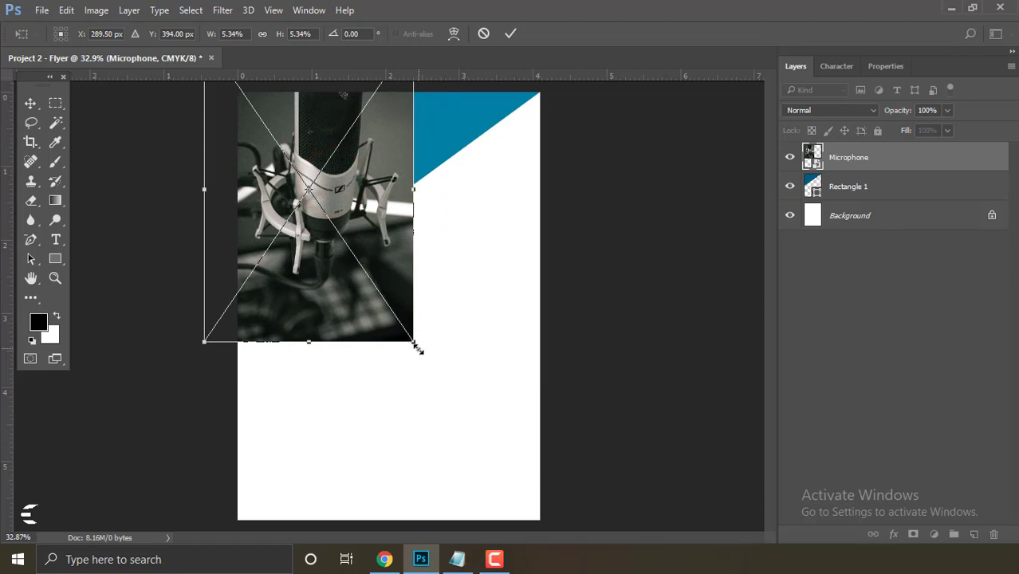
pyautogui.moveTo(414, 343)
pyautogui.mouseDown()
pyautogui.moveTo(516, 451)
pyautogui.moveTo(438, 313)
pyautogui.mouseUp()
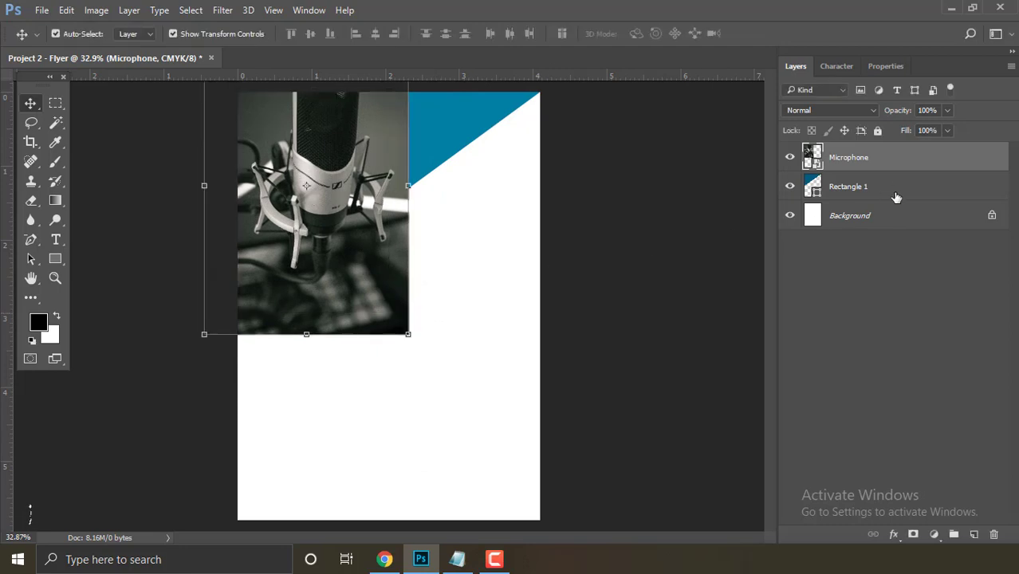
pyautogui.rightClick(886, 165)
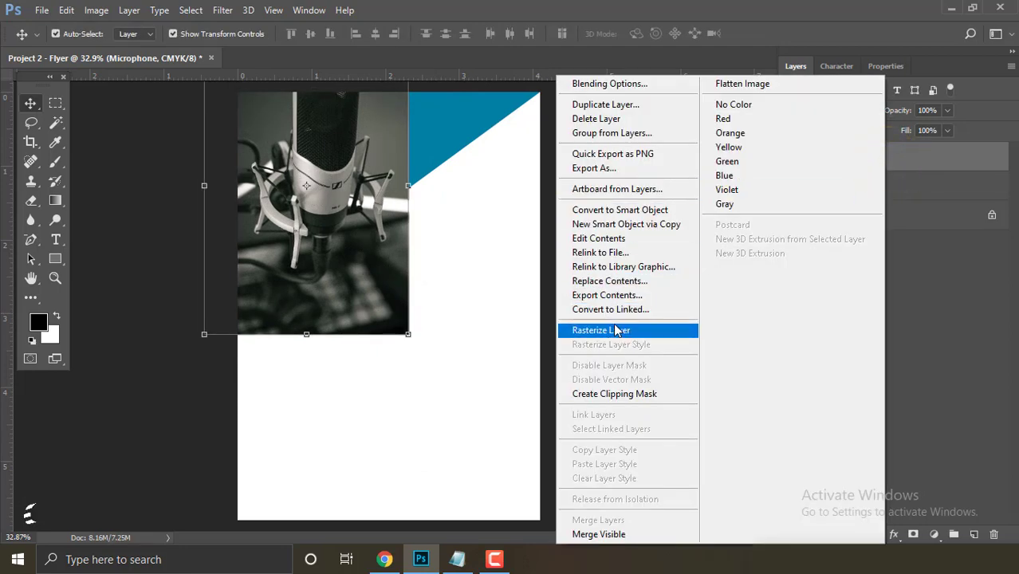
pyautogui.click(638, 394)
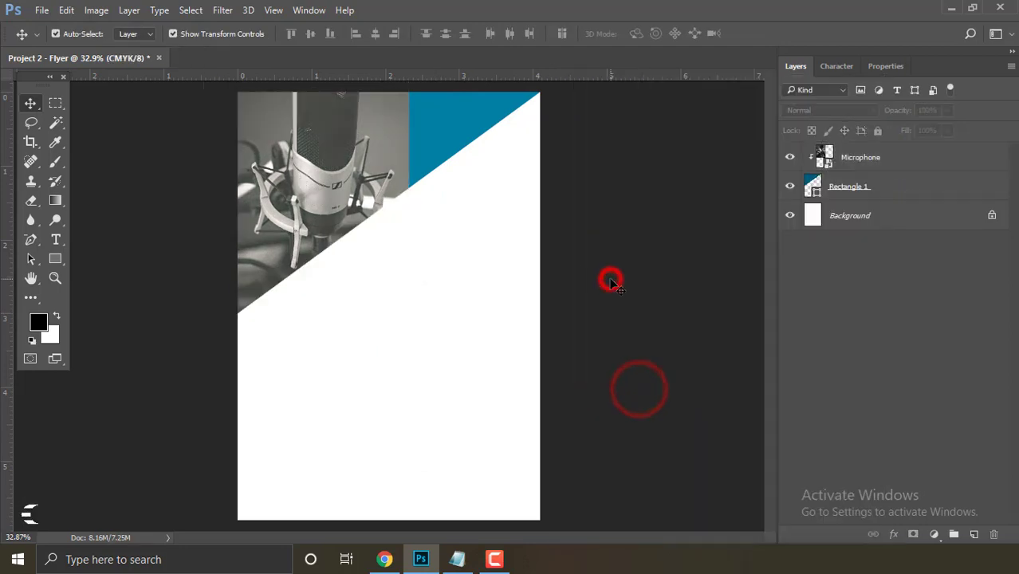
pyautogui.click(367, 168)
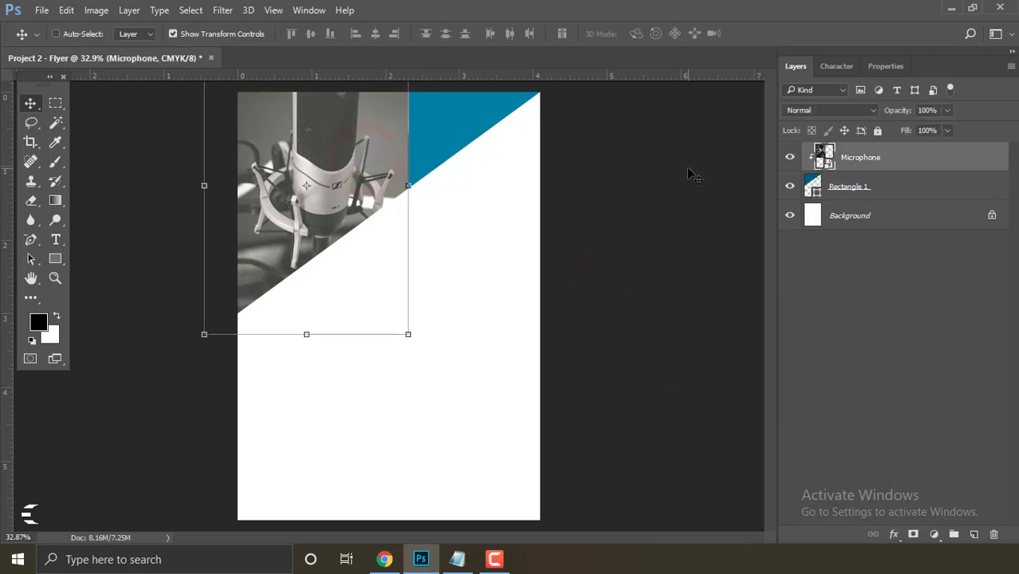
# Duplicate the Microphone layer, shift the copy right and flip it horizontally.
pyautogui.rightClick(907, 158)
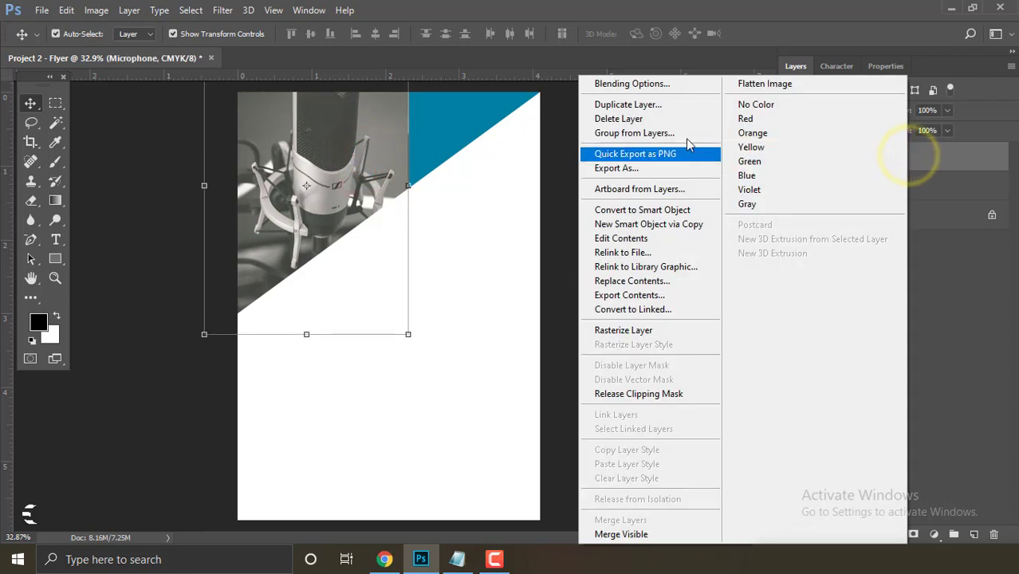
pyautogui.click(676, 104)
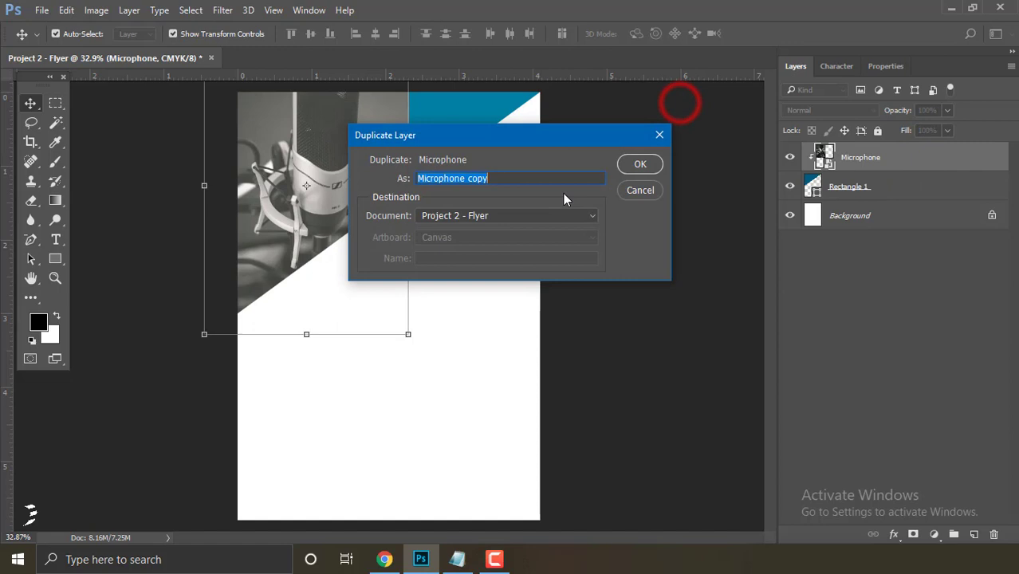
pyautogui.click(643, 165)
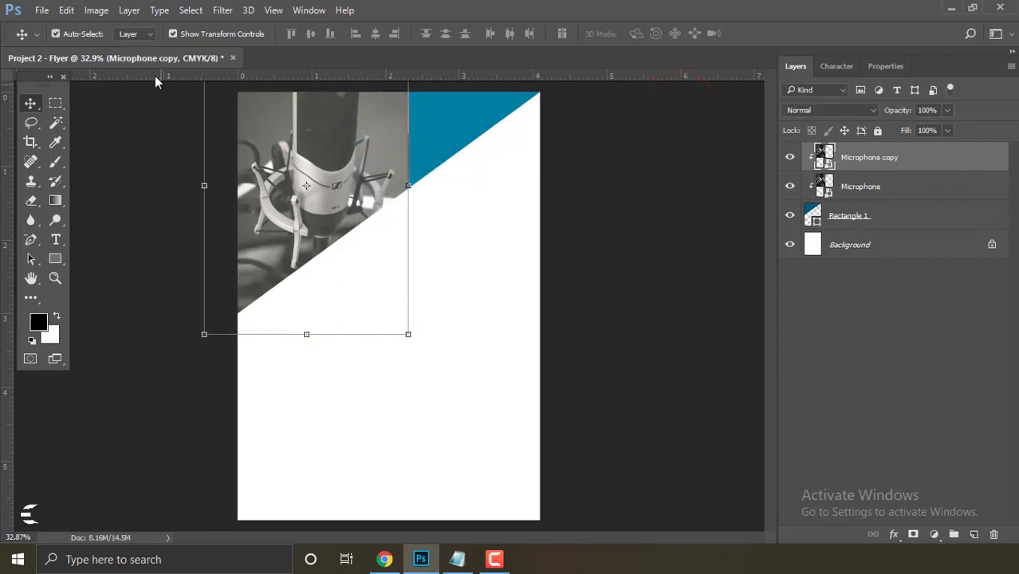
pyautogui.click(70, 11)
pyautogui.click(230, 312)
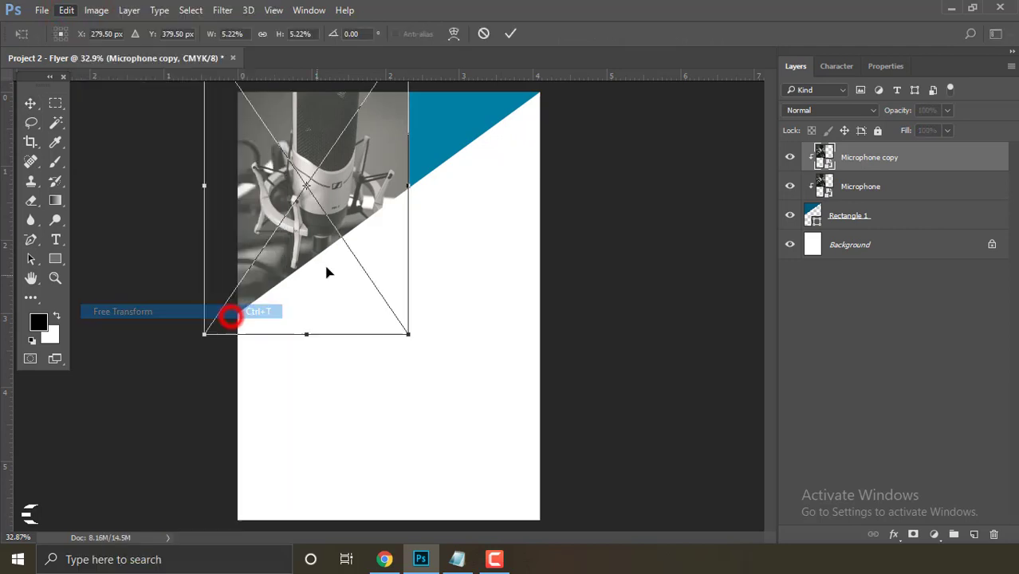
pyautogui.moveTo(335, 209)
pyautogui.mouseDown()
pyautogui.moveTo(552, 209)
pyautogui.moveTo(541, 209)
pyautogui.mouseUp()
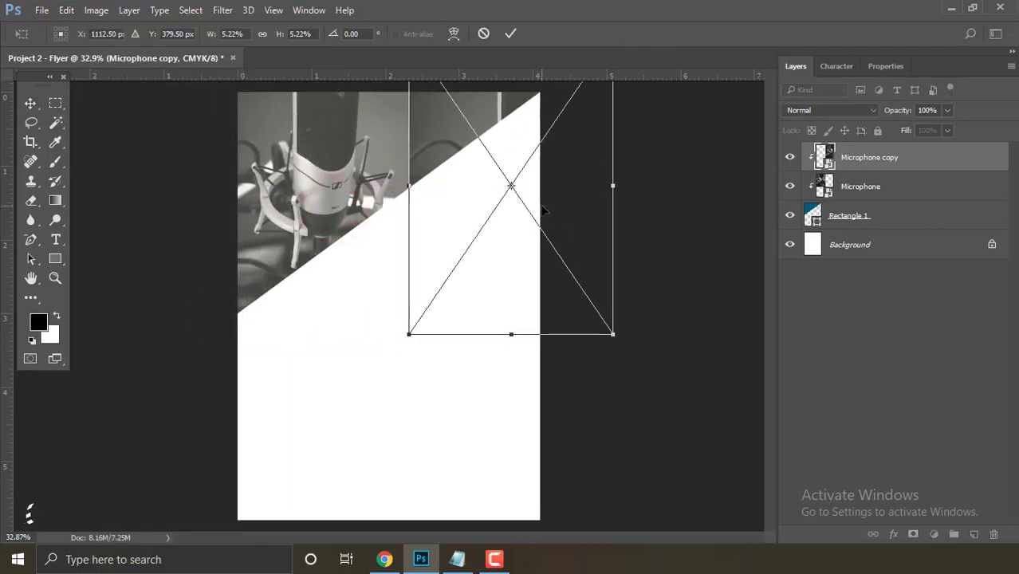
pyautogui.rightClick(468, 155)
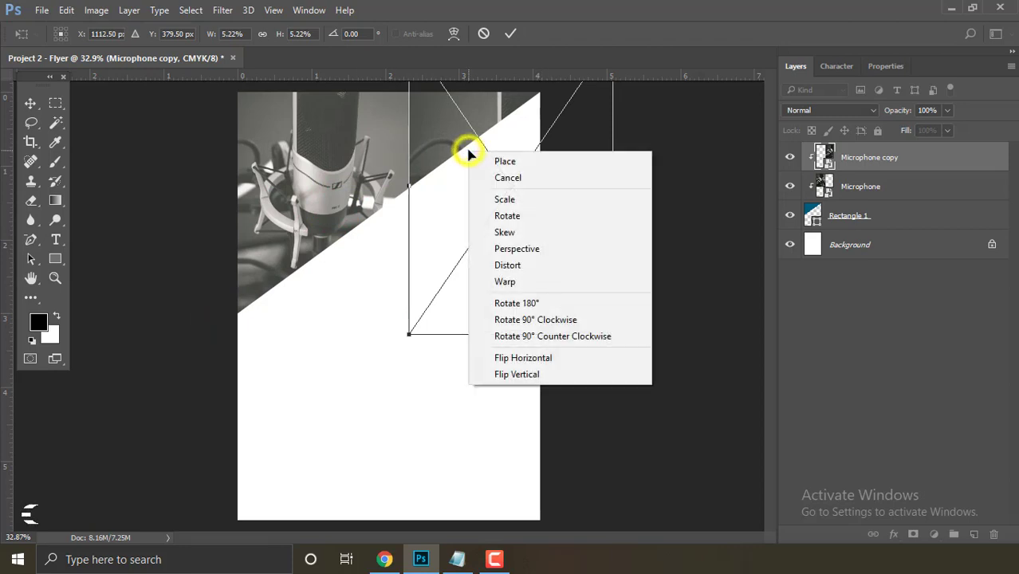
pyautogui.click(572, 358)
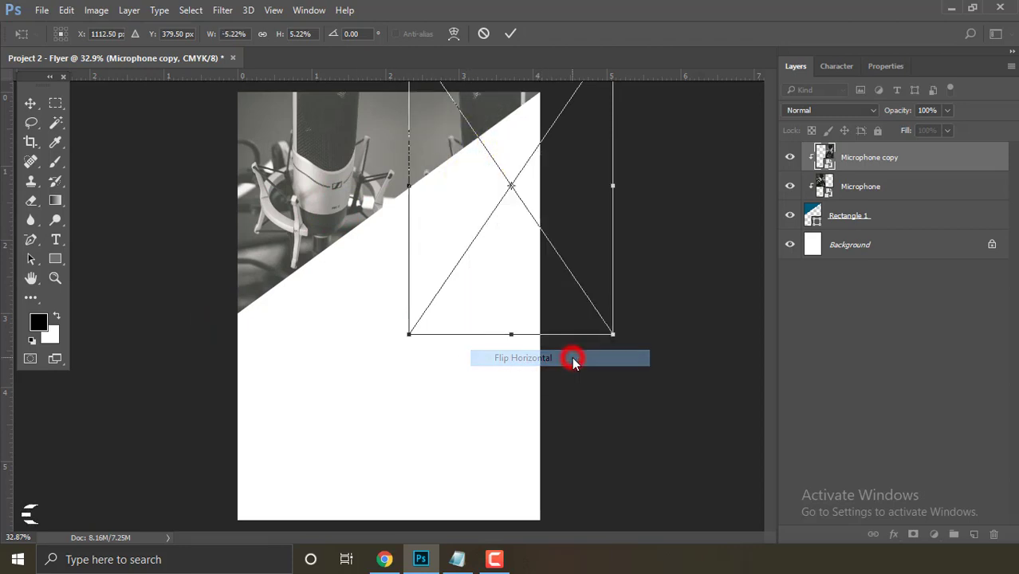
pyautogui.click(509, 34)
# Deselect the photo copy and select the Rectangle 1 panel layer.
pyautogui.click(653, 219)
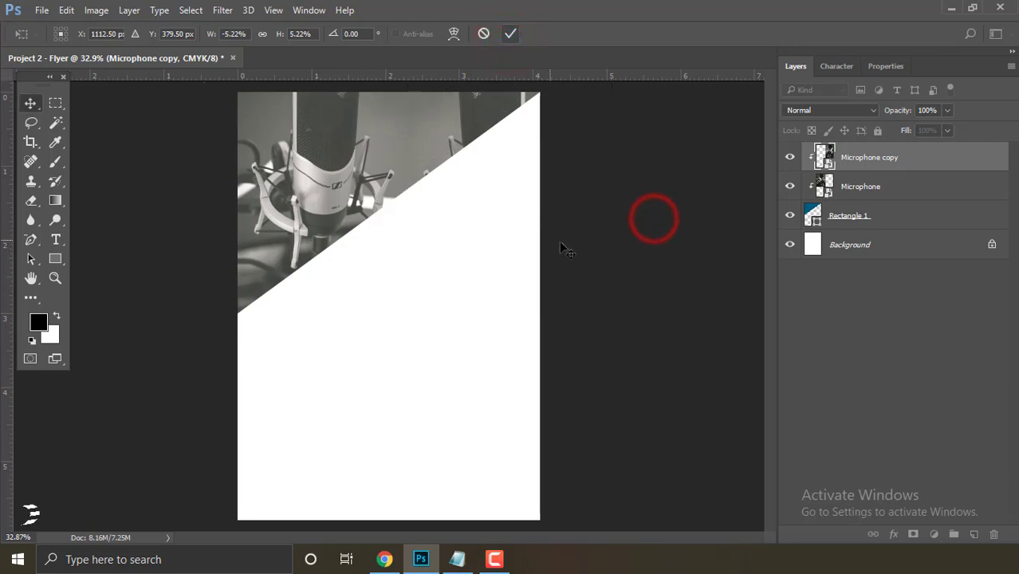
pyautogui.click(618, 248)
pyautogui.keyDown('alt'); pyautogui.click(481, 243); pyautogui.keyUp('alt')
pyautogui.click(355, 264)
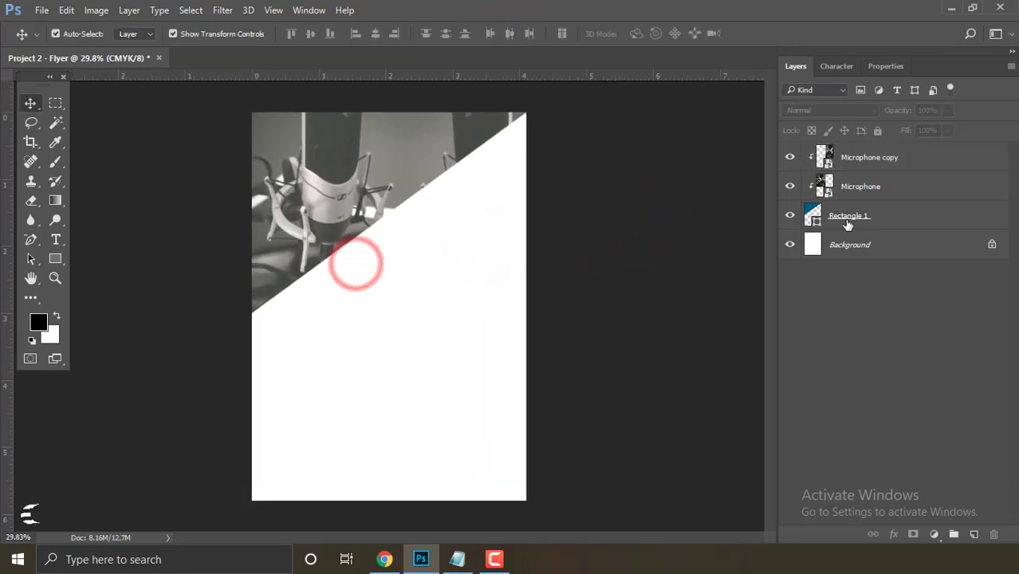
pyautogui.click(901, 215)
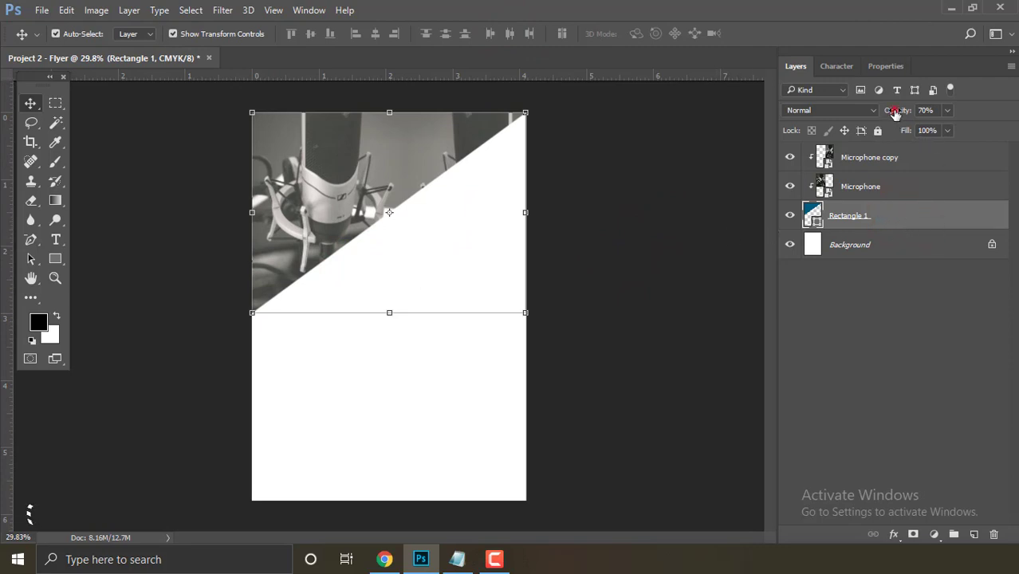
# Duplicate Rectangle 1 and bring the copy to the top of the stack.
pyautogui.click(654, 250)
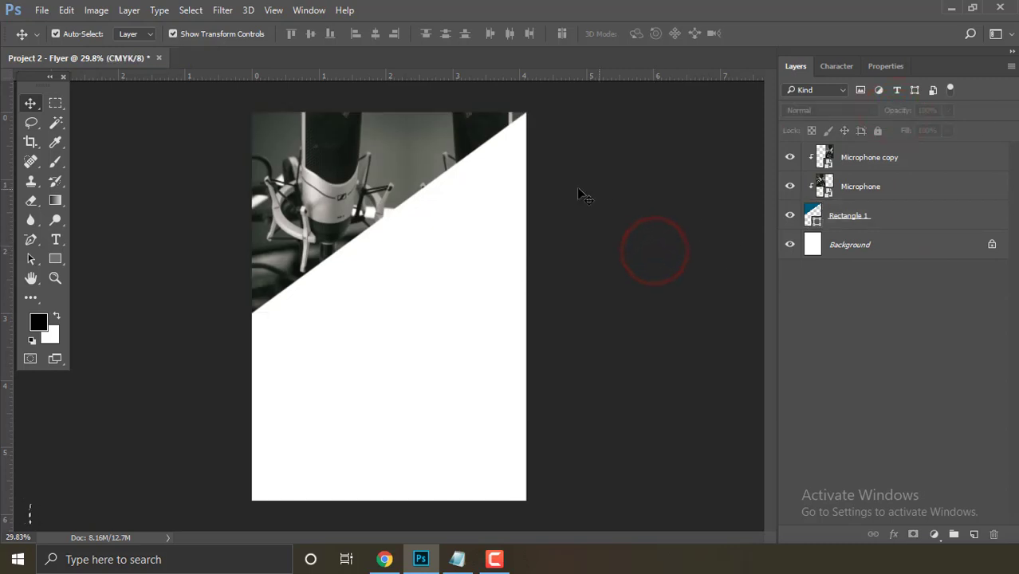
pyautogui.click(871, 215)
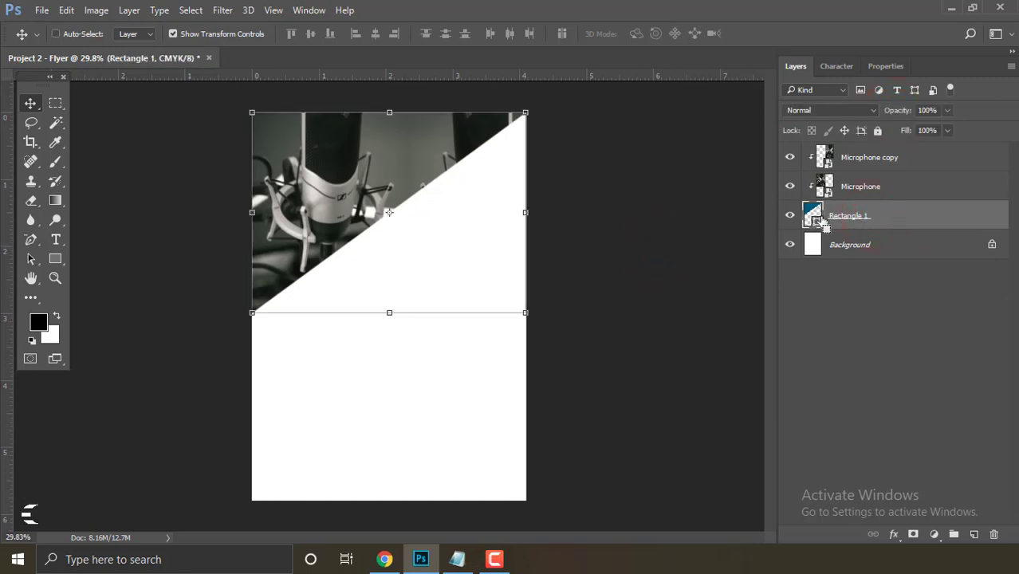
pyautogui.hotkey('ctrl', 'j')
pyautogui.click(904, 212)
pyautogui.hotkey('ctrl', 'shift', ']')
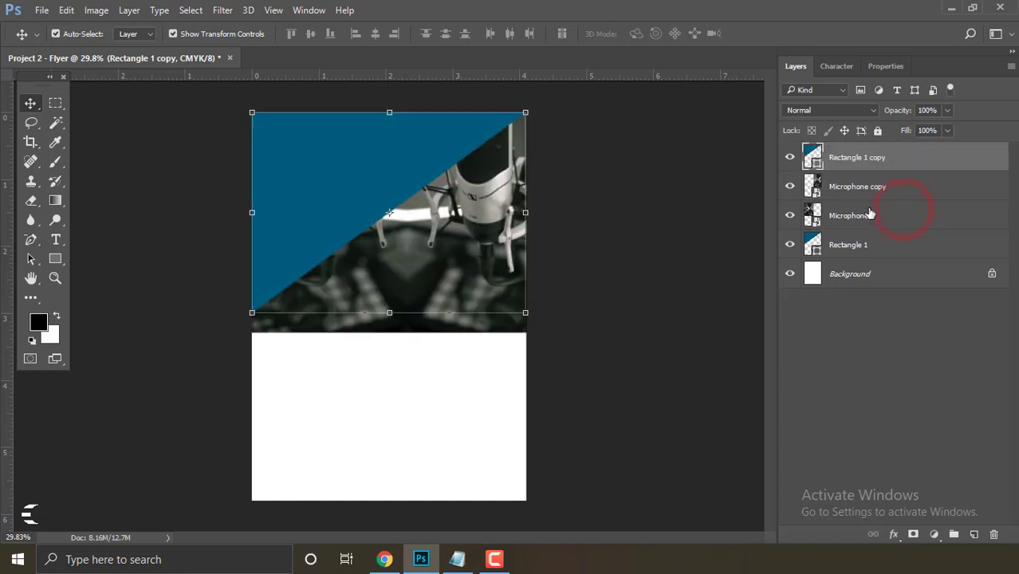
# Clip both Microphone layers to the Rectangle 1 triangle.
pyautogui.click(864, 198)
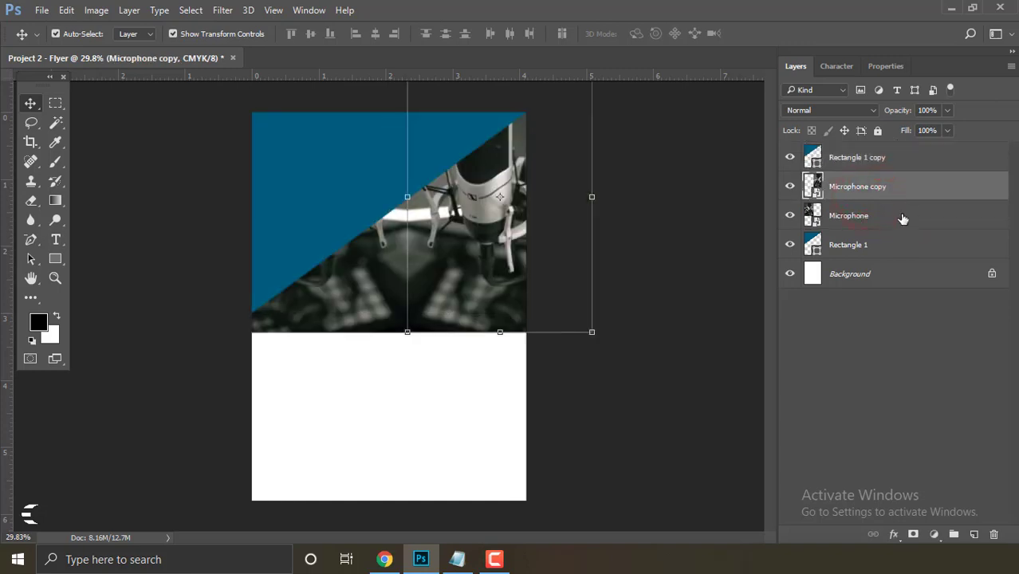
pyautogui.keyDown('shift'); pyautogui.click(902, 217); pyautogui.keyUp('shift')
pyautogui.rightClick(903, 215)
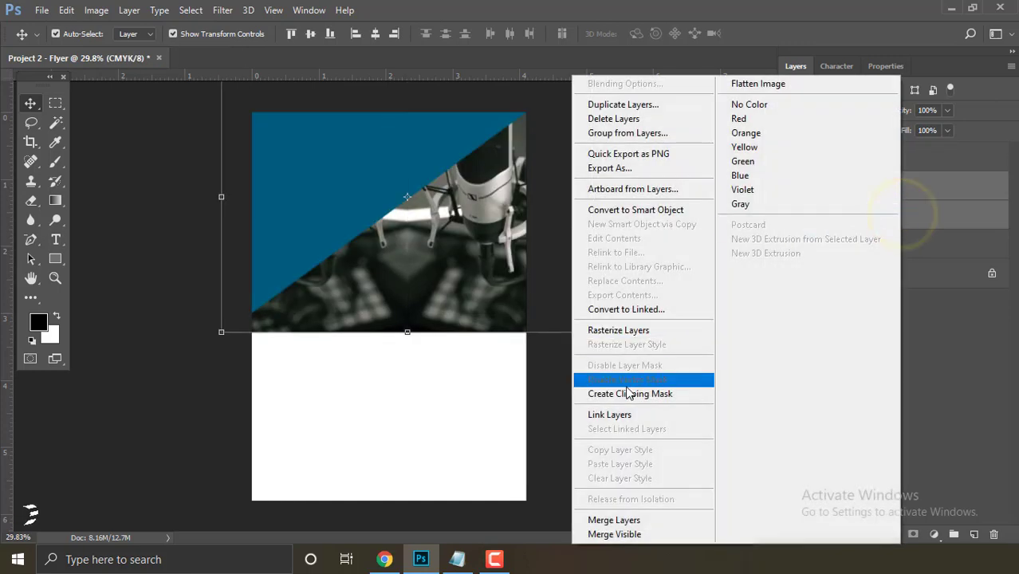
pyautogui.click(630, 393)
# Set the top Rectangle 1 copy's opacity to 70%.
pyautogui.click(800, 357)
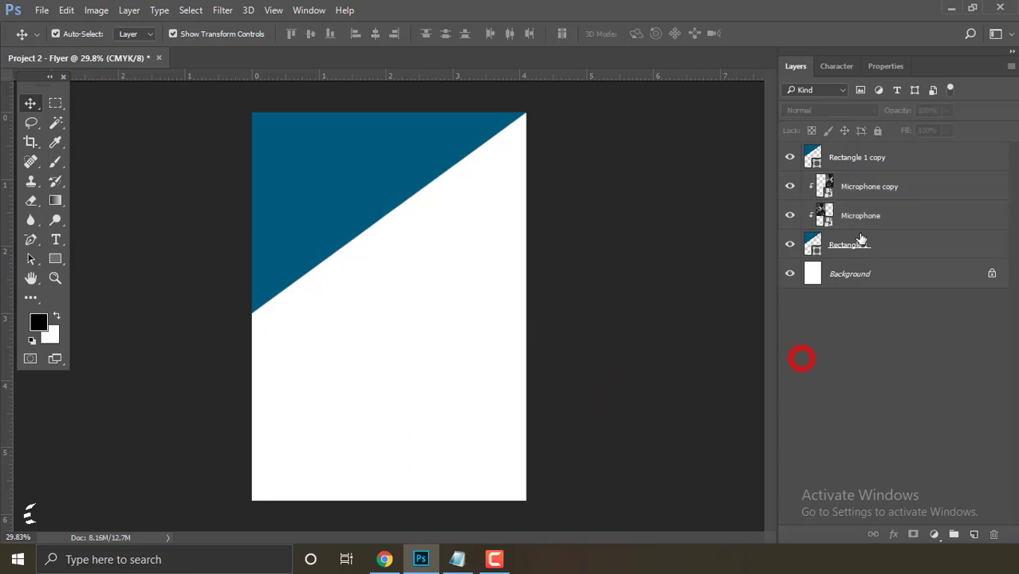
pyautogui.click(863, 164)
pyautogui.write('70')
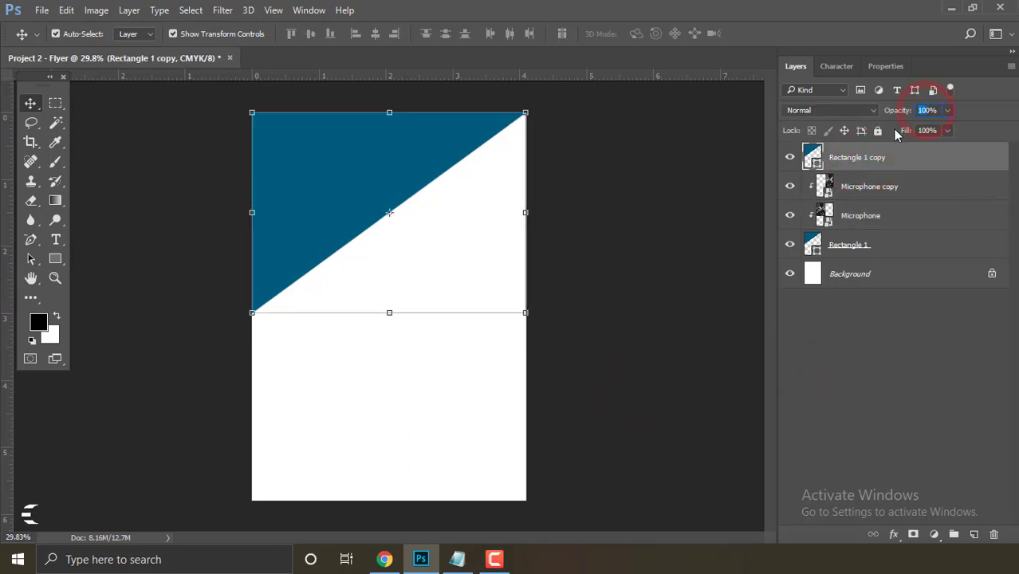
pyautogui.press('Return')
# Duplicate the top panel as Rectangle 1 copy 2.
pyautogui.rightClick(887, 160)
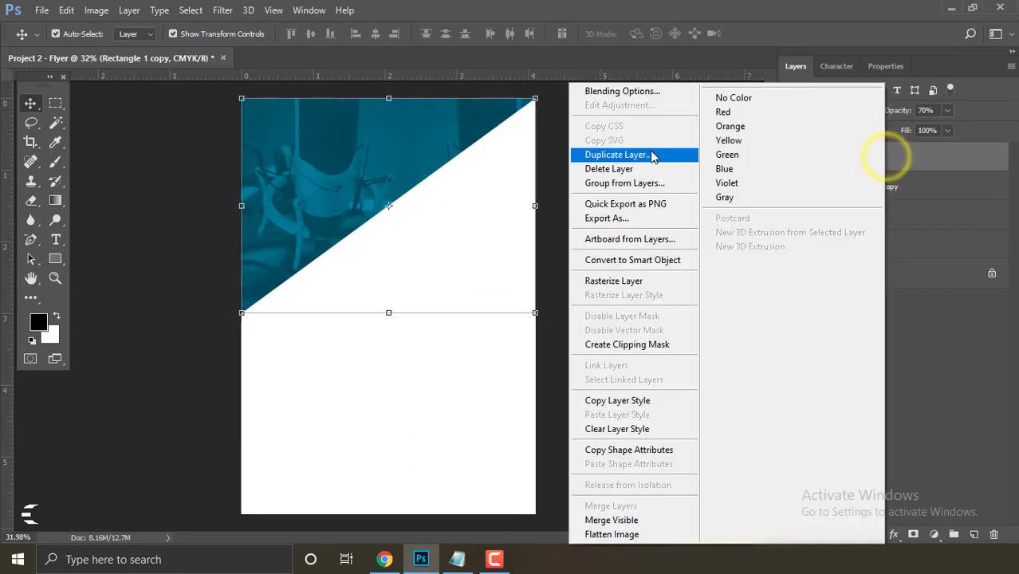
pyautogui.click(642, 154)
pyautogui.click(650, 169)
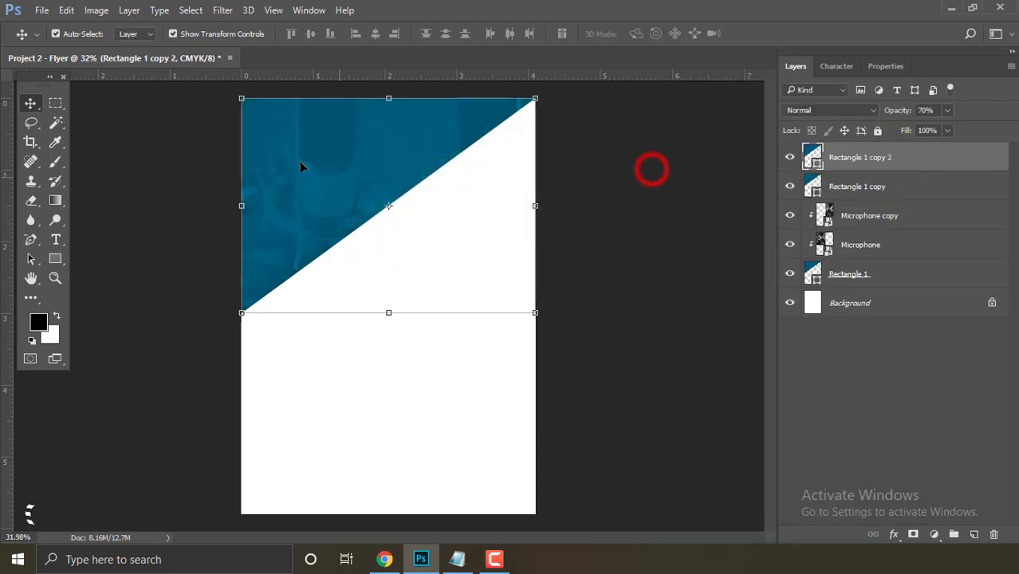
pyautogui.moveTo(242, 98); pyautogui.dragTo(279, 132)
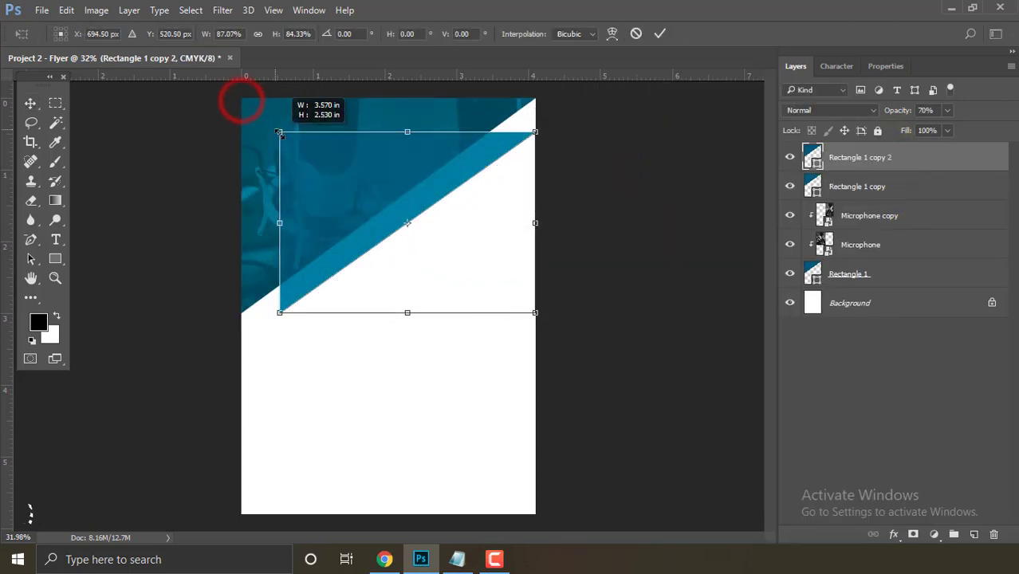
pyautogui.hotkey('ctrl', 'z')
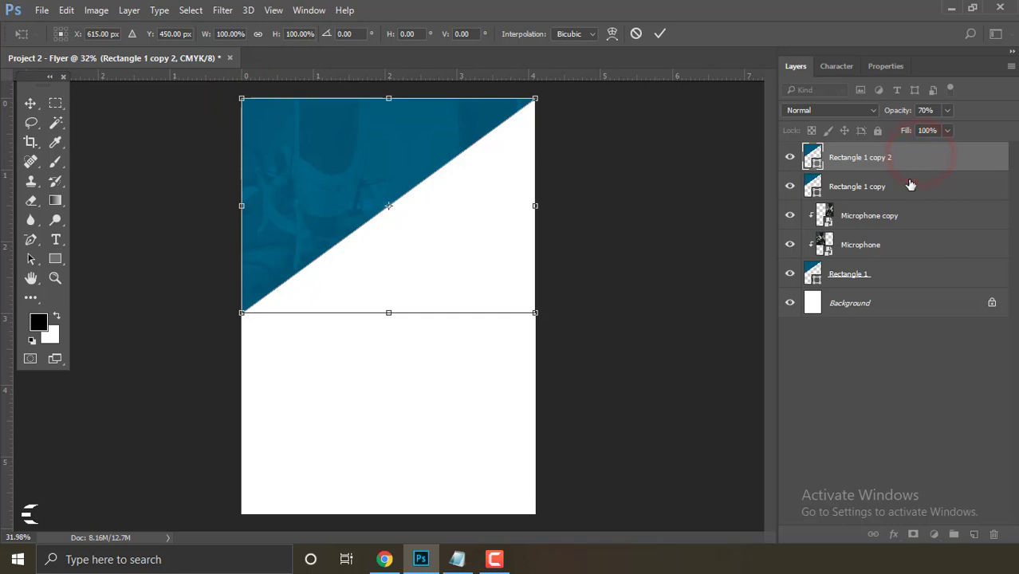
pyautogui.press('Return')
# Enlarge the Rectangle 1 copy panel slightly, to about 104%.
pyautogui.click(887, 187)
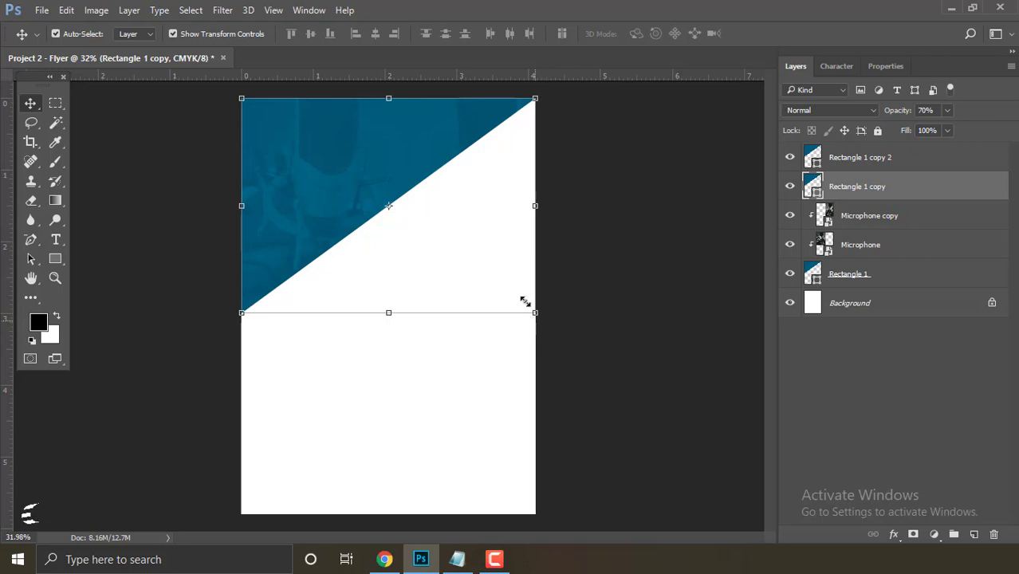
pyautogui.moveTo(534, 314); pyautogui.dragTo(548, 322)
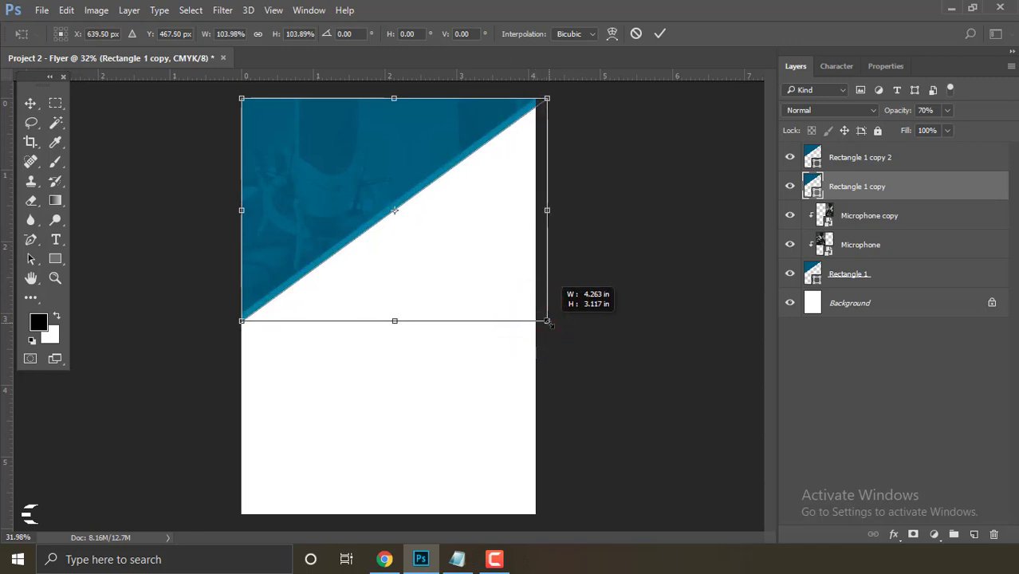
pyautogui.press('Return')
pyautogui.click(665, 327)
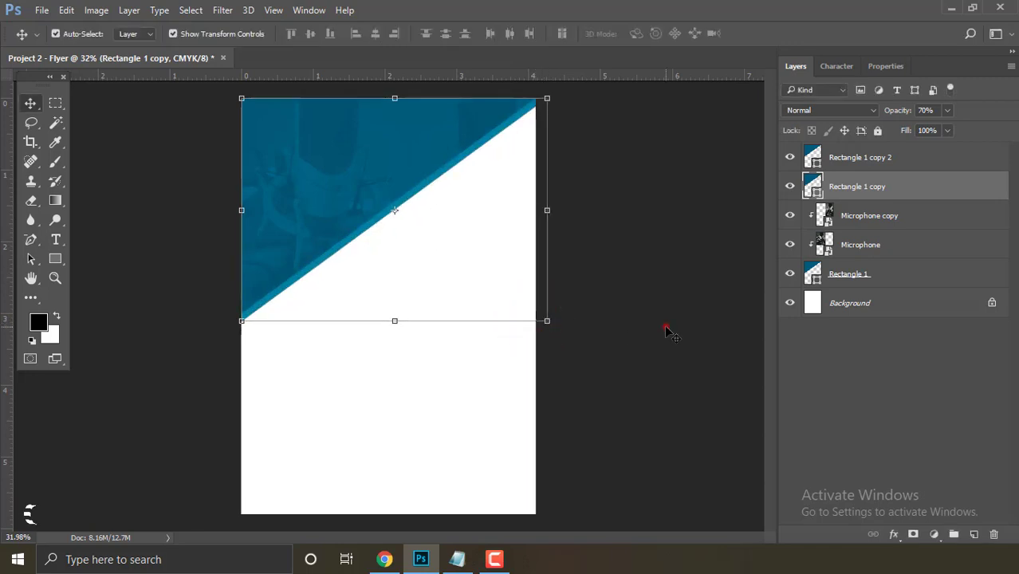
# Copy the headline text from Info.txt in Notepad and return to Photoshop.
pyautogui.click(457, 559)
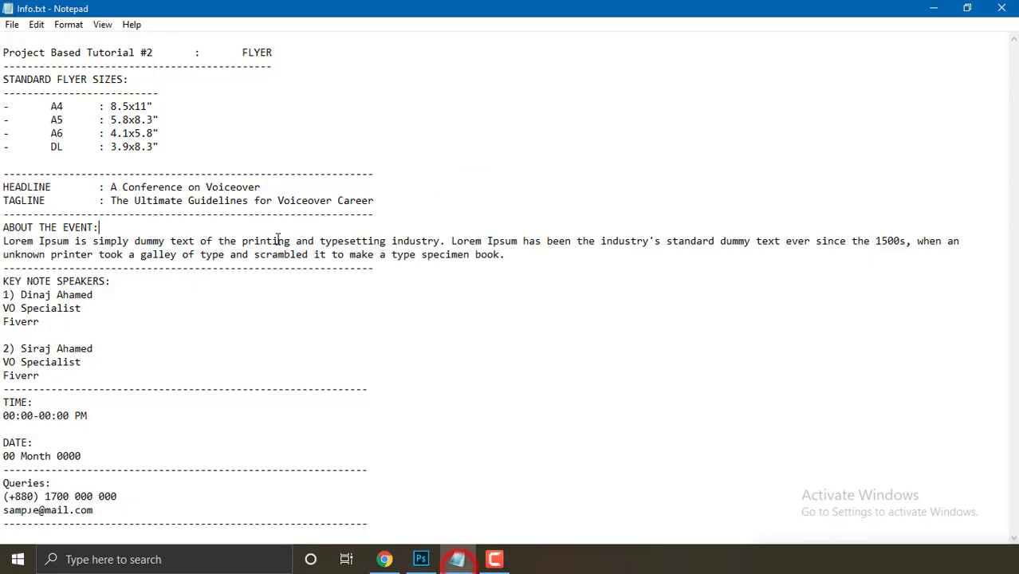
pyautogui.moveTo(276, 189); pyautogui.dragTo(110, 191)
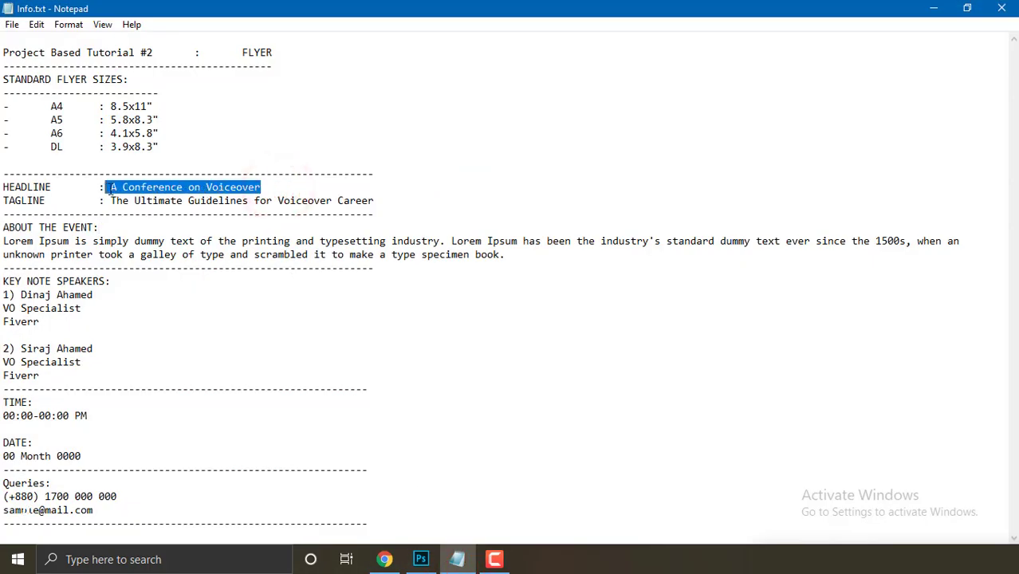
pyautogui.rightClick(112, 189)
pyautogui.click(162, 236)
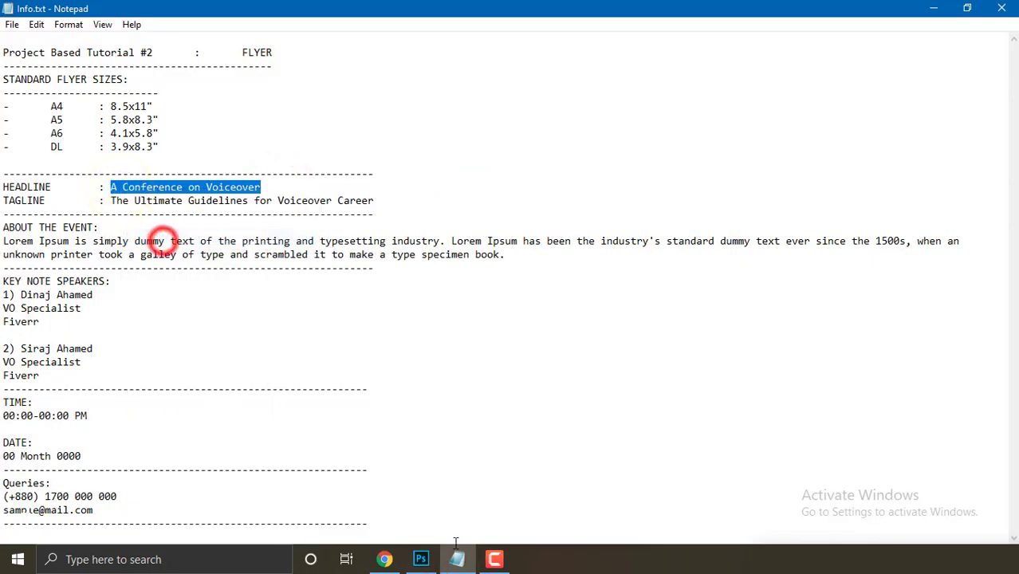
pyautogui.click(429, 565)
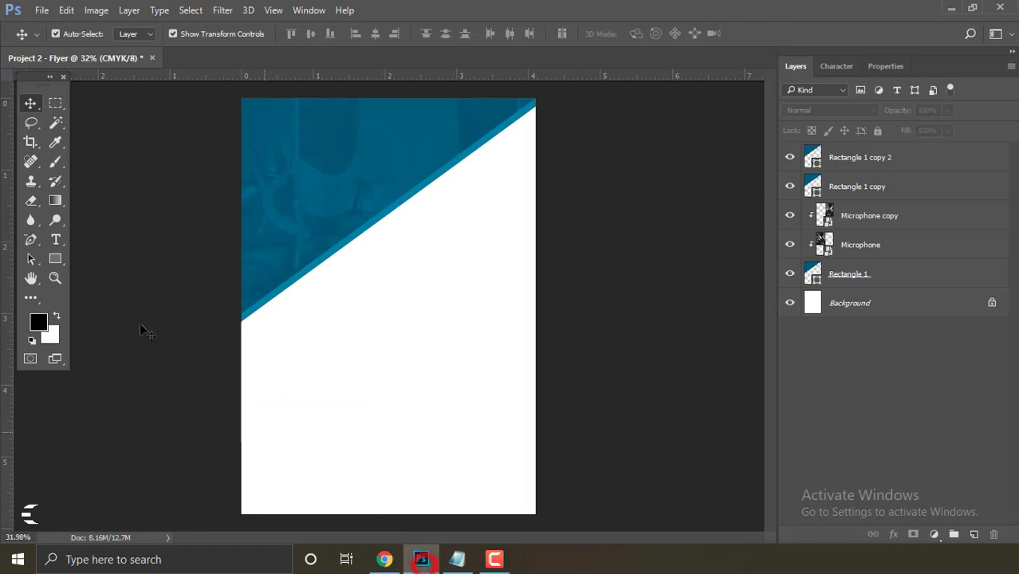
# Paste the headline A CONFERENCE ON VOICEOVER into a new text layer on the panel.
pyautogui.click(55, 238)
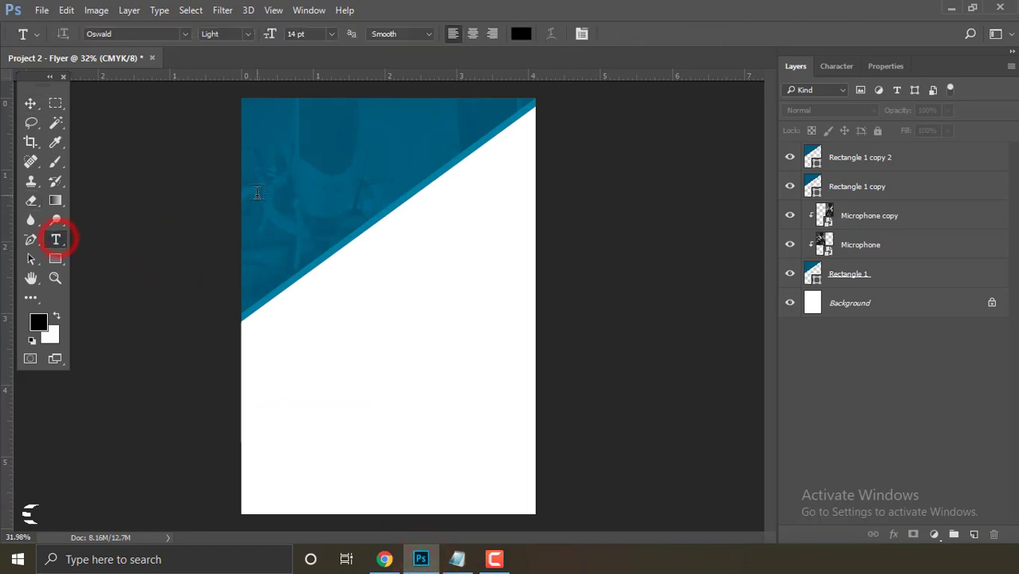
pyautogui.click(270, 125)
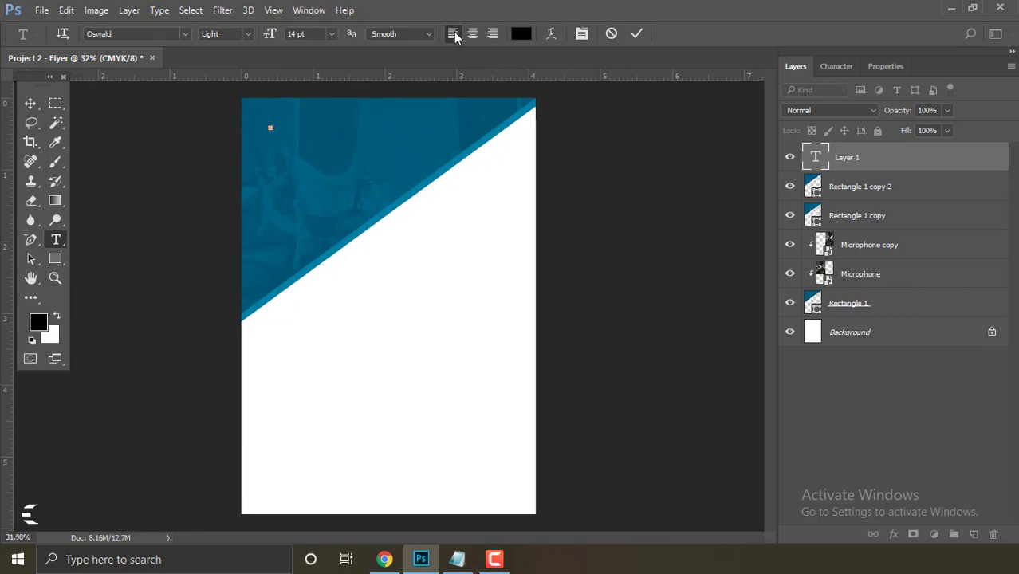
pyautogui.rightClick(279, 134)
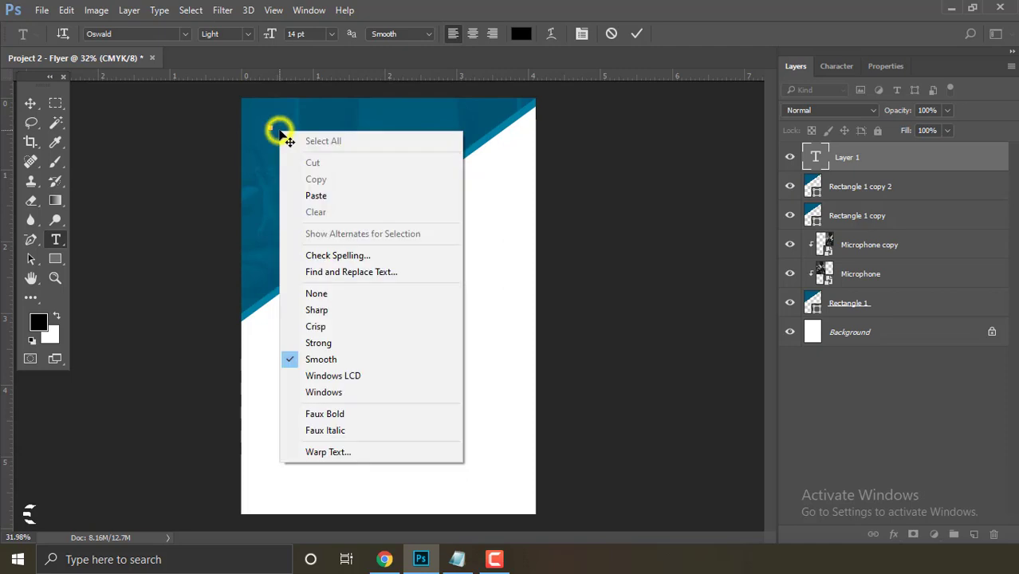
pyautogui.click(324, 197)
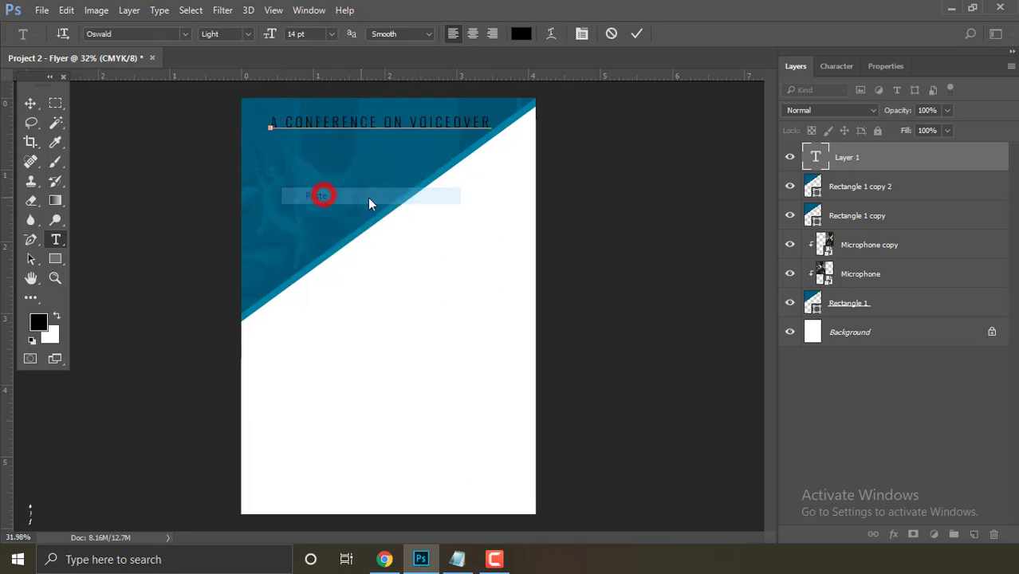
pyautogui.tripleClick(493, 120)
# Set the headline's tracking to 0 and weight to Oswald Bold, then commit.
pyautogui.click(834, 66)
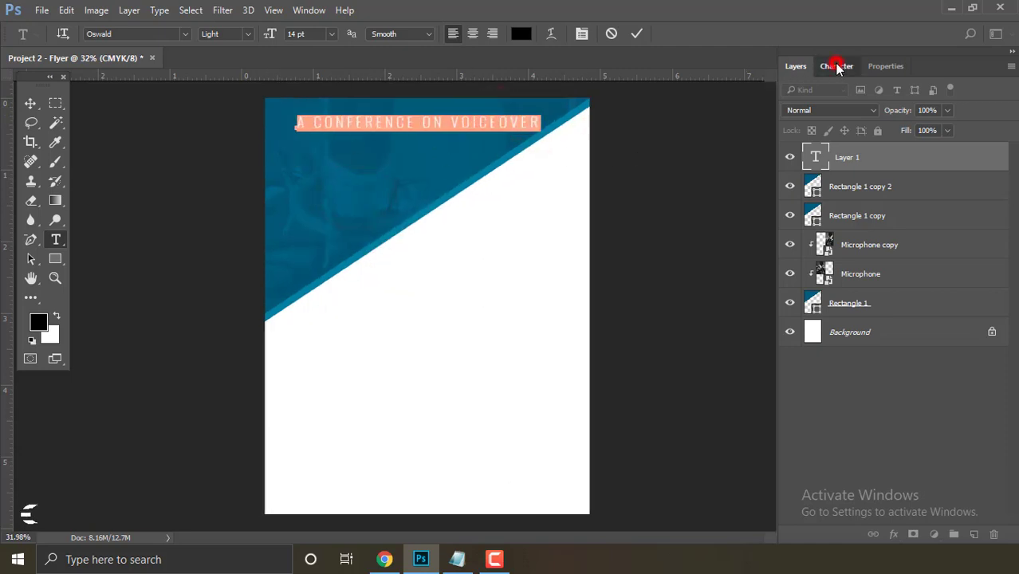
pyautogui.click(303, 10)
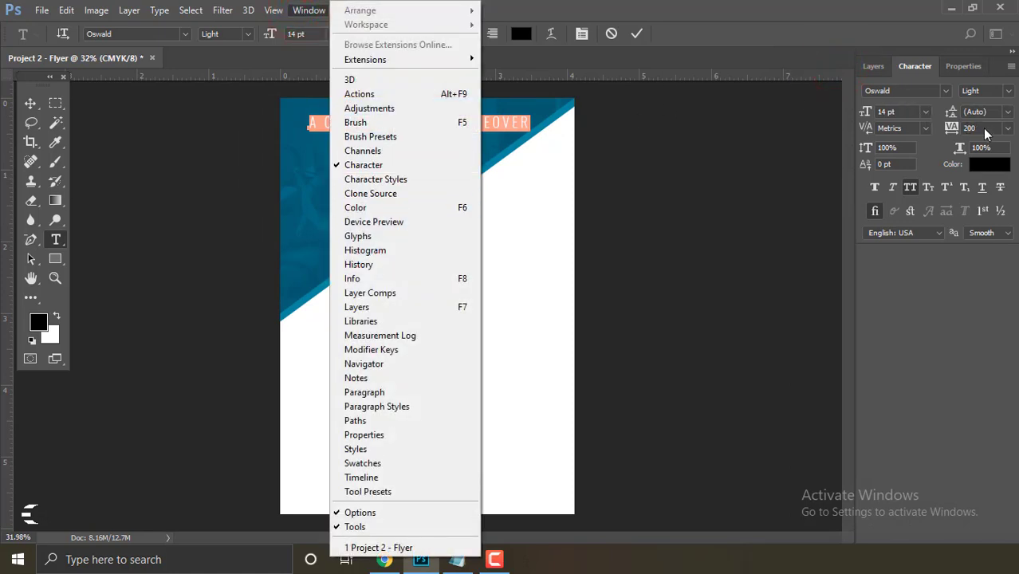
pyautogui.click(1006, 129)
pyautogui.click(987, 252)
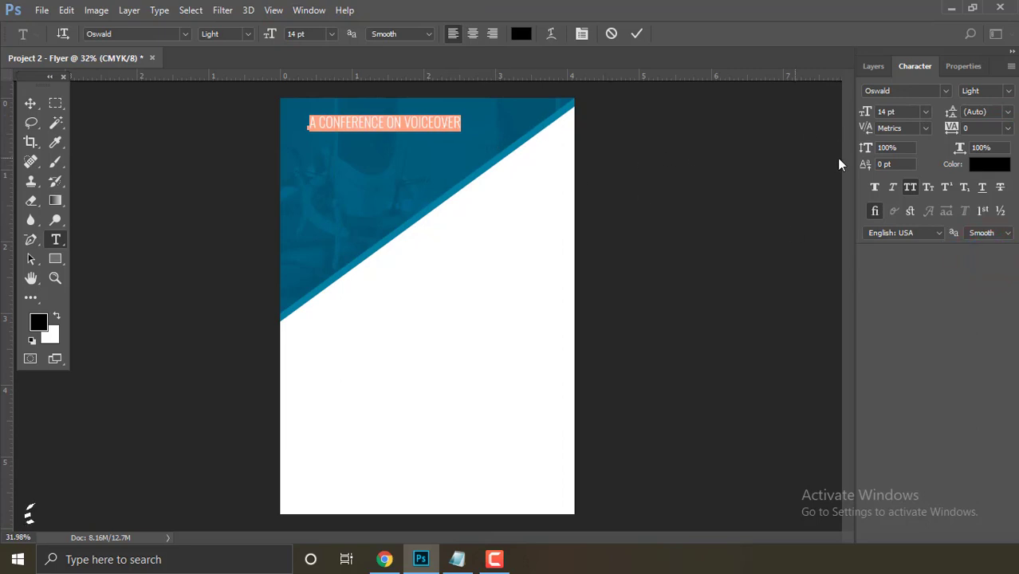
pyautogui.click(248, 34)
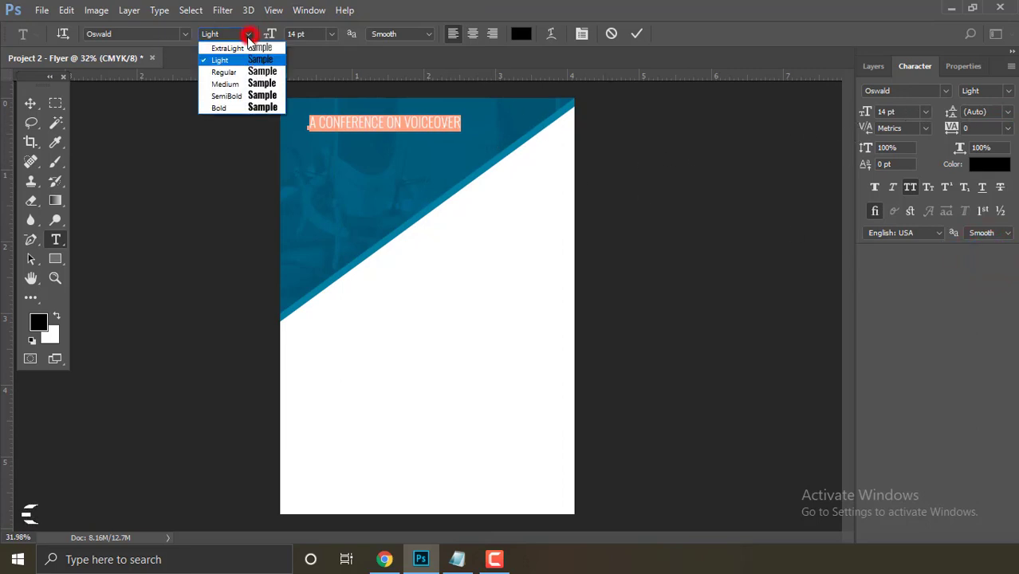
pyautogui.click(237, 109)
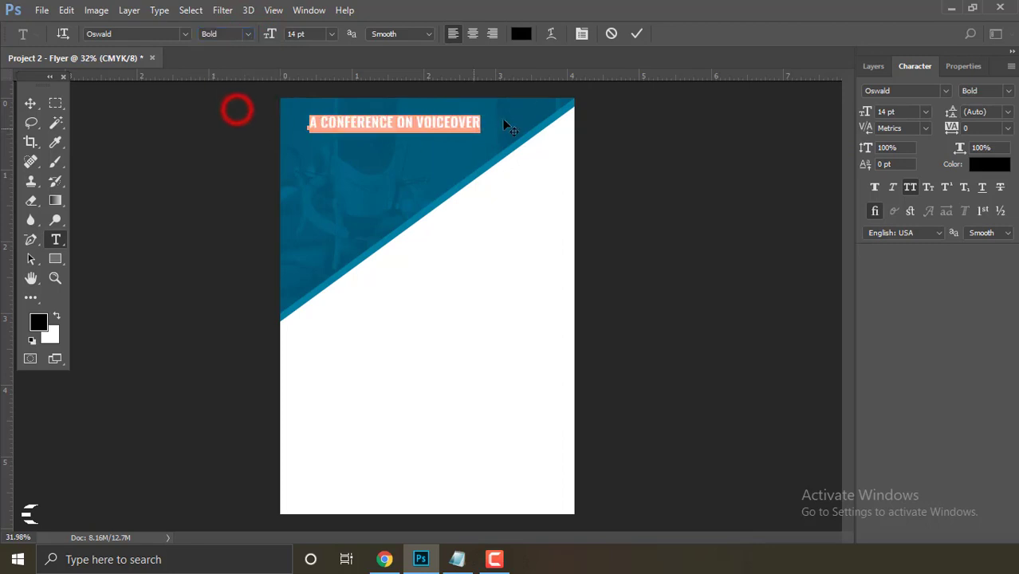
pyautogui.click(636, 33)
pyautogui.moveTo(421, 186); pyautogui.dragTo(448, 204)
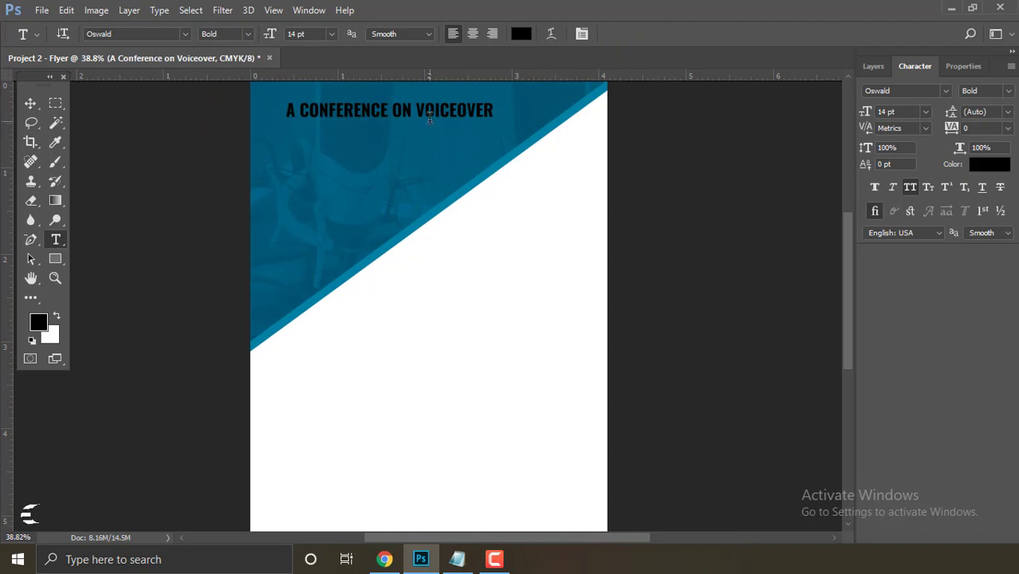
# Set the headline text colour to white.
pyautogui.click(873, 67)
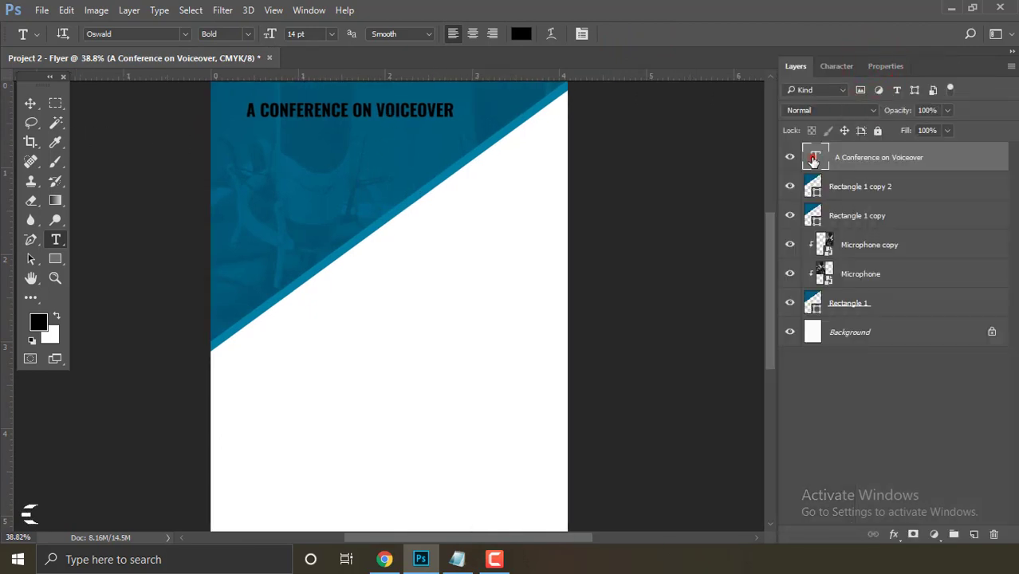
pyautogui.doubleClick(813, 159)
pyautogui.click(521, 34)
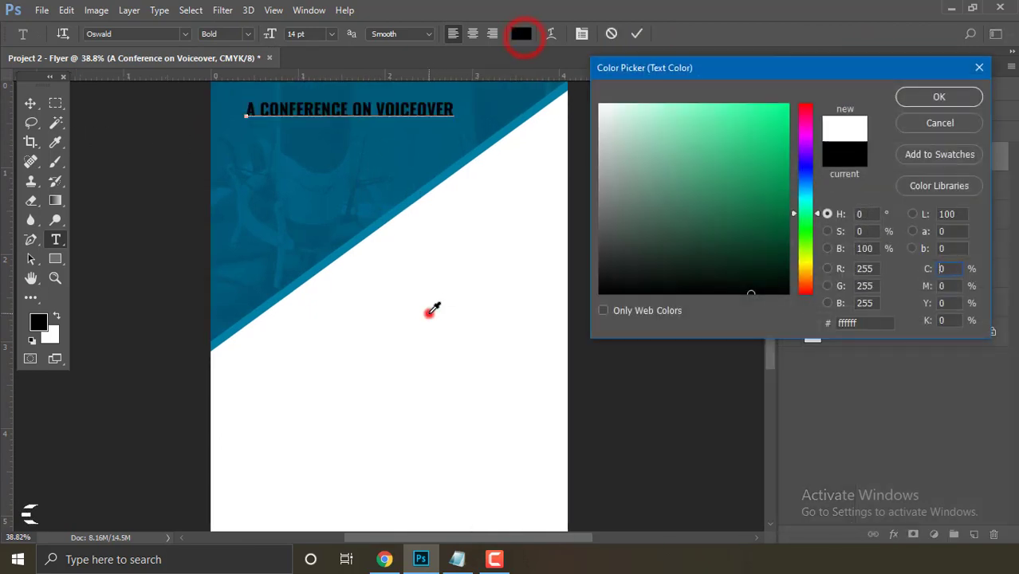
pyautogui.click(919, 95)
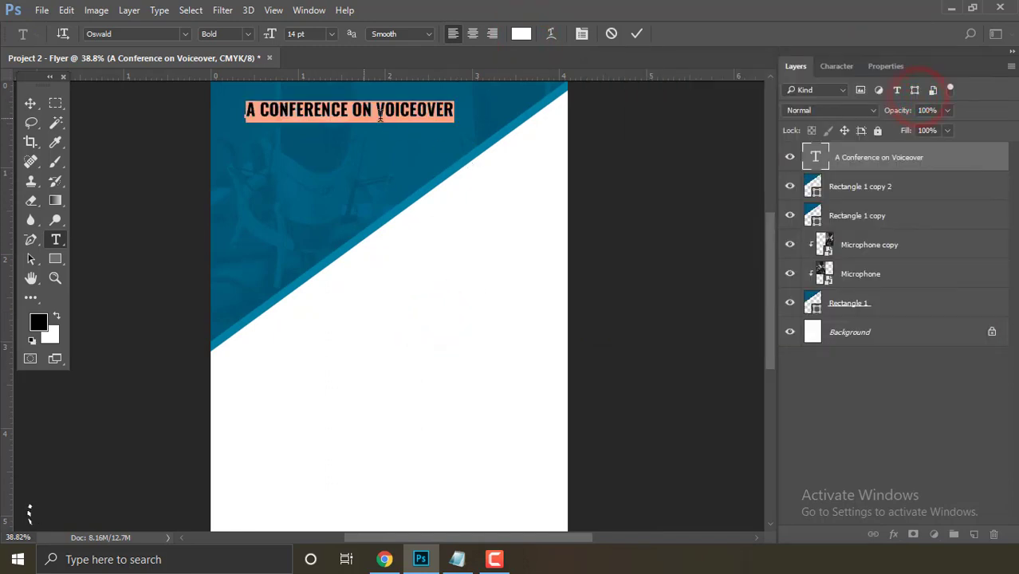
pyautogui.click(639, 34)
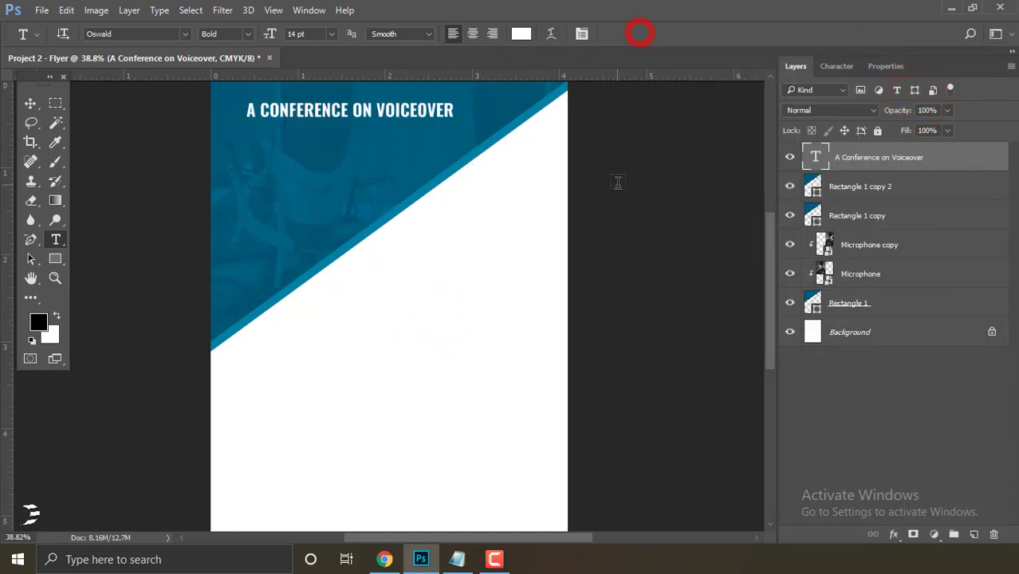
# Fit the flyer on screen and move the headline slightly down on the panel.
pyautogui.click(30, 104)
pyautogui.hotkey('ctrl', '0')
pyautogui.click(508, 211)
pyautogui.click(663, 223)
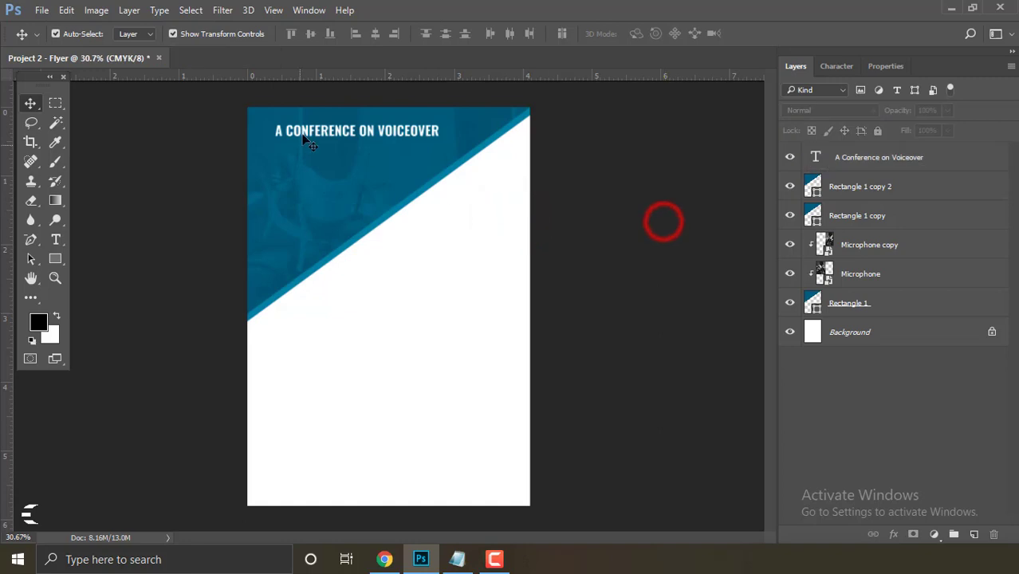
pyautogui.moveTo(305, 137); pyautogui.dragTo(307, 143)
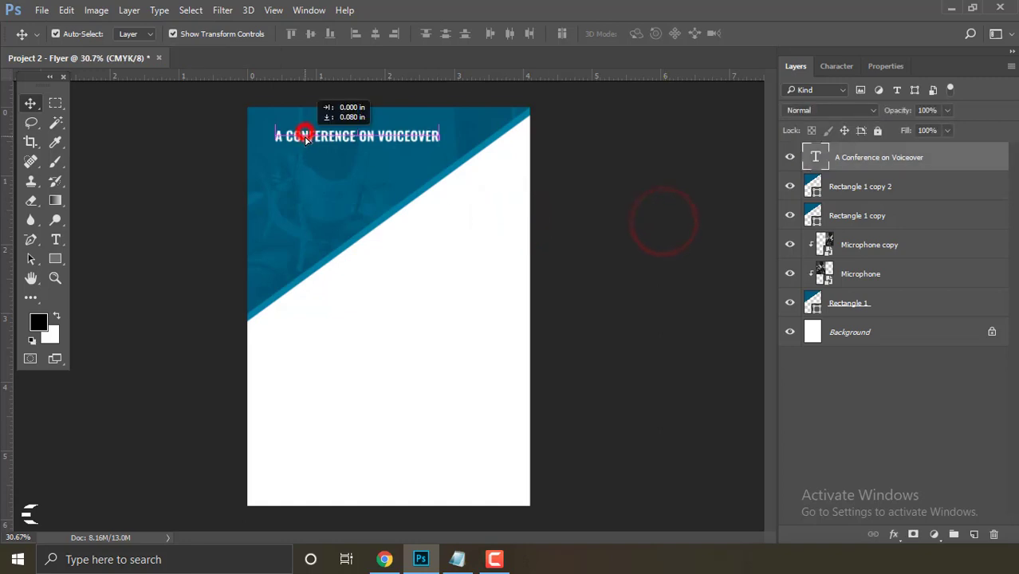
# Set the headline to 20 pt and break VOICEOVER onto its own second line.
pyautogui.doubleClick(813, 158)
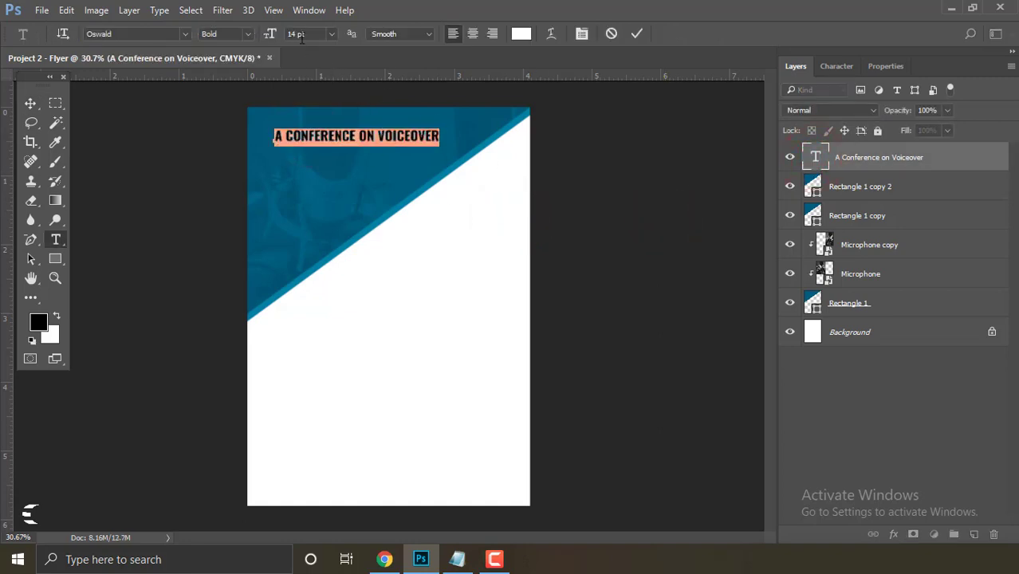
pyautogui.write('20')
pyautogui.press('Return')
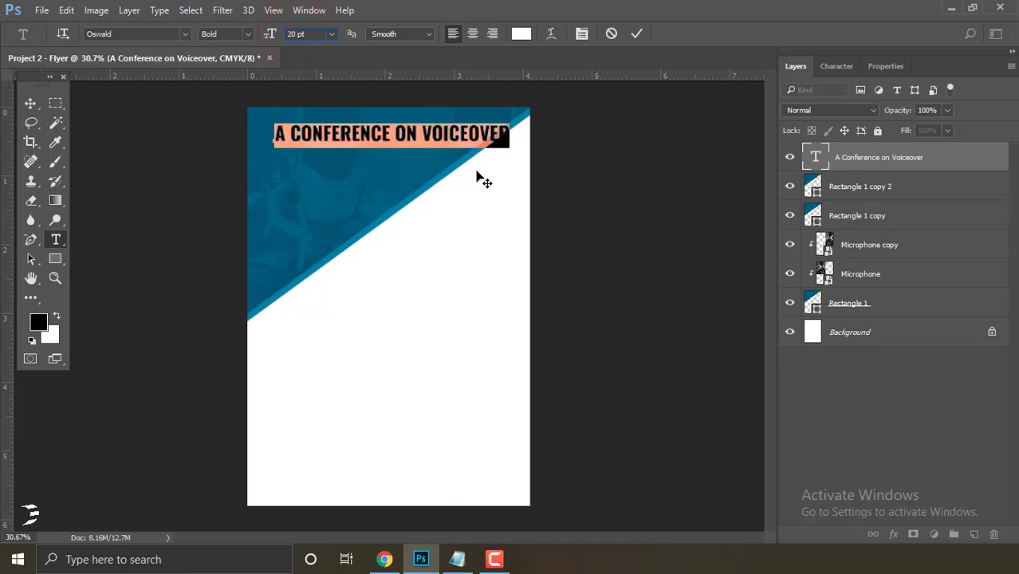
pyautogui.click(420, 138)
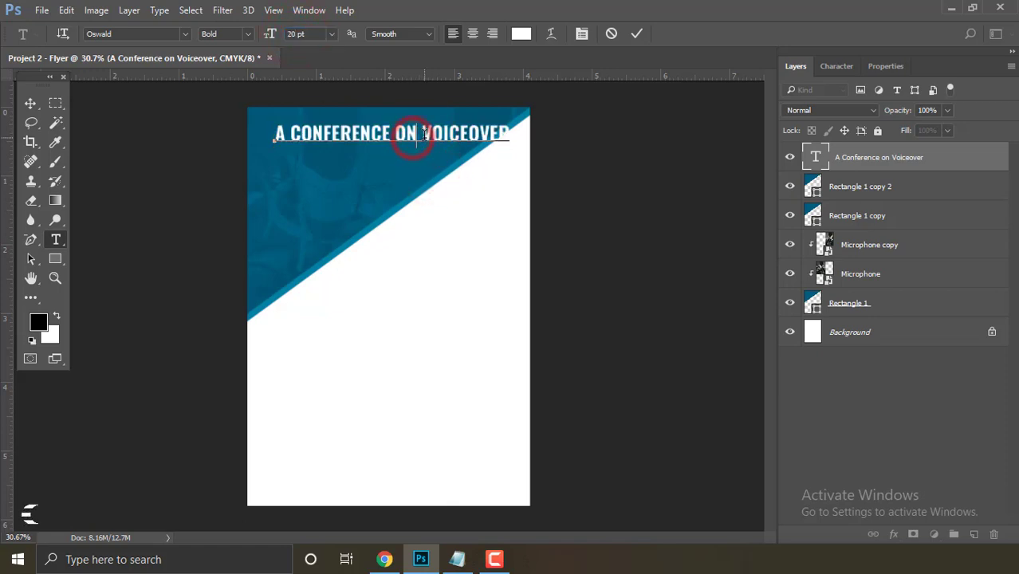
pyautogui.press('BackSpace')
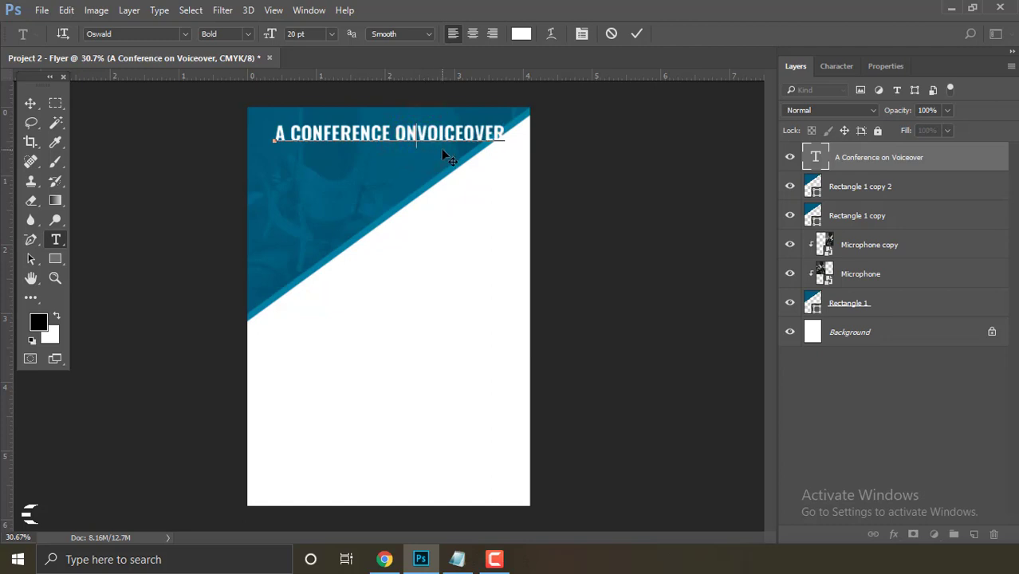
pyautogui.press('Return')
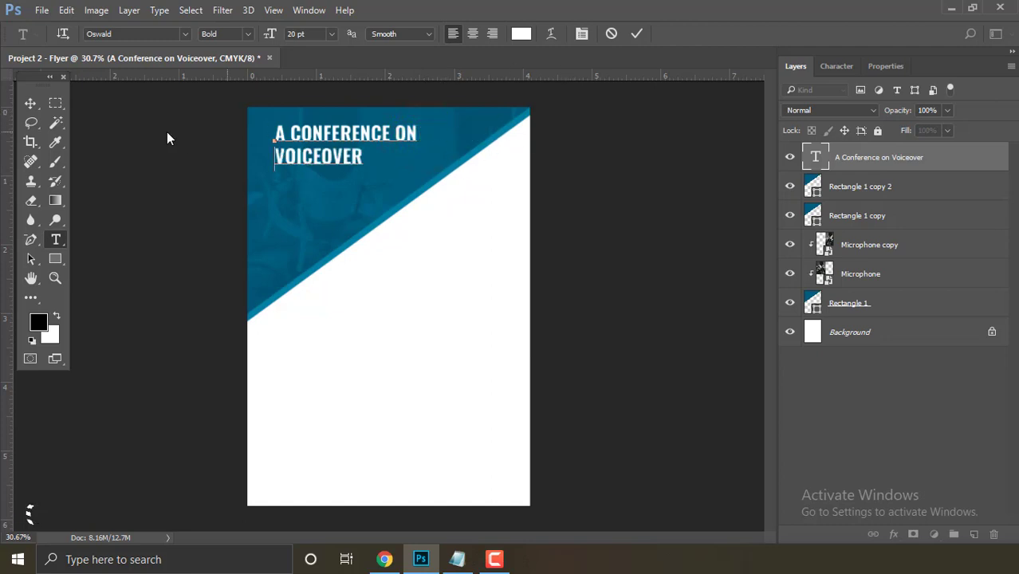
# Finish the text edit and shift the headline slightly left.
pyautogui.click(29, 102)
pyautogui.click(150, 157)
pyautogui.keyDown('alt'); pyautogui.scroll(1, 275, 144); pyautogui.keyUp('alt')
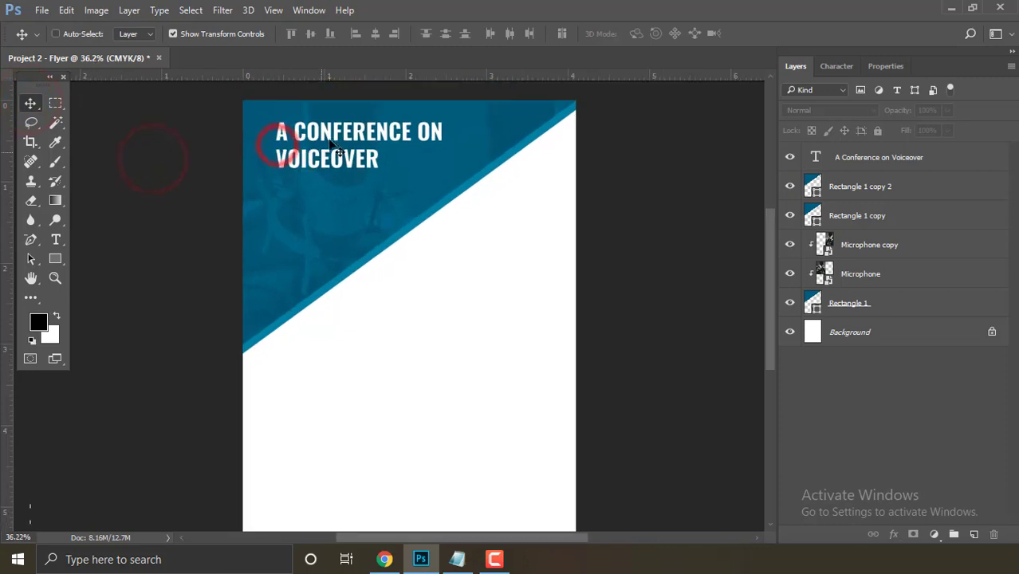
pyautogui.moveTo(329, 137); pyautogui.dragTo(318, 137)
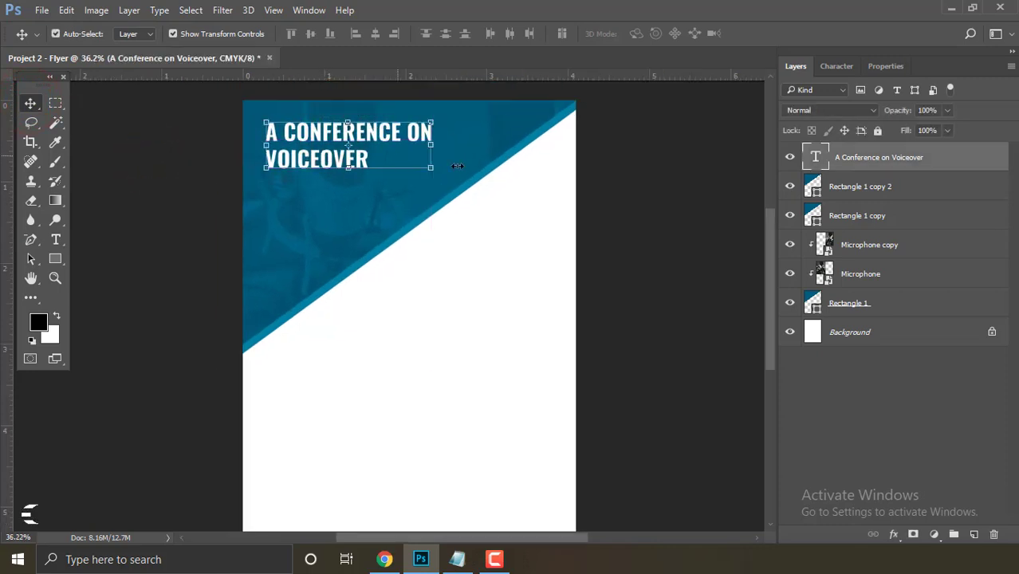
# Make the first line, A CONFERENCE ON, Light weight.
pyautogui.doubleClick(812, 157)
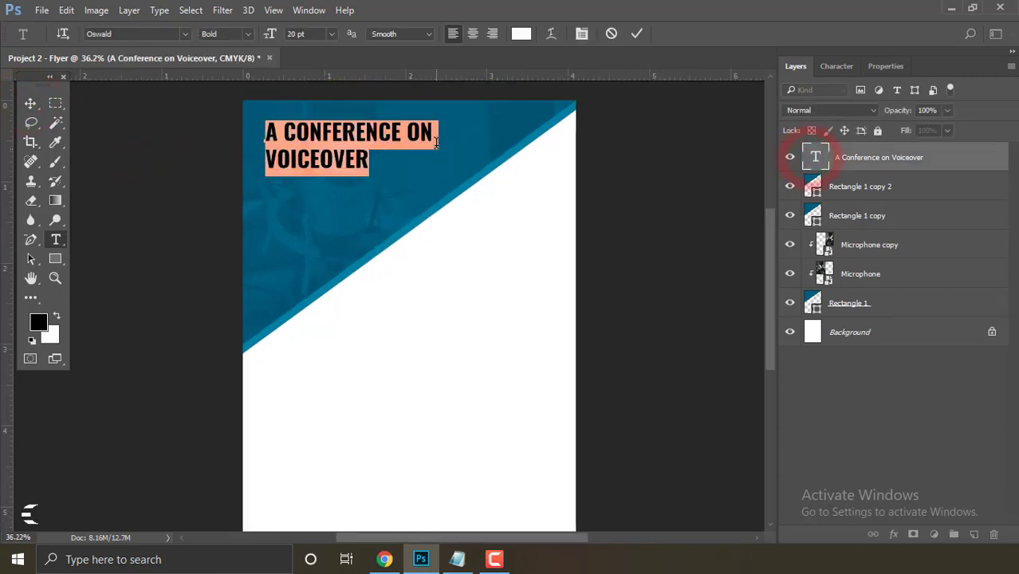
pyautogui.moveTo(435, 136); pyautogui.dragTo(199, 144)
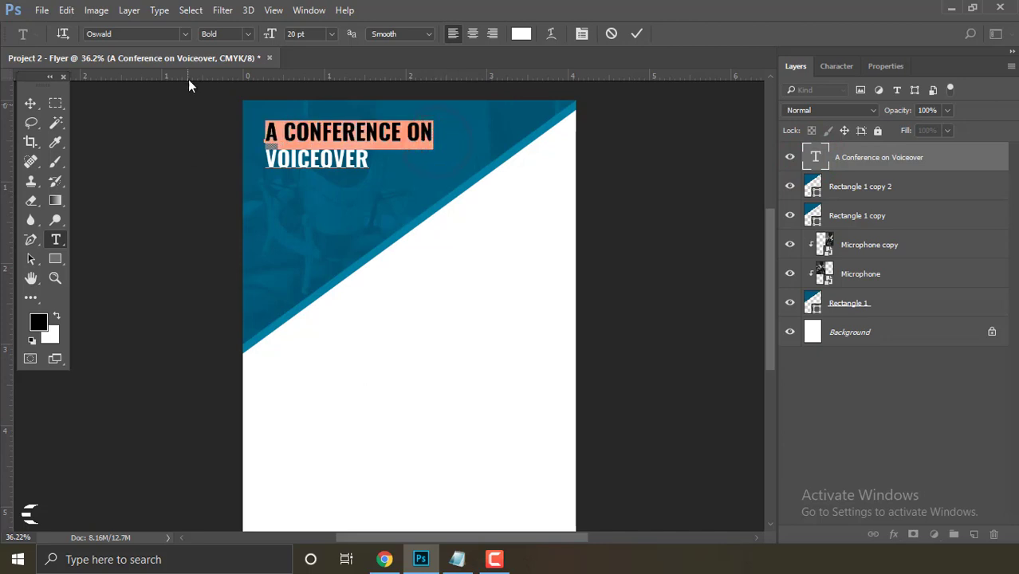
pyautogui.click(245, 35)
pyautogui.click(242, 57)
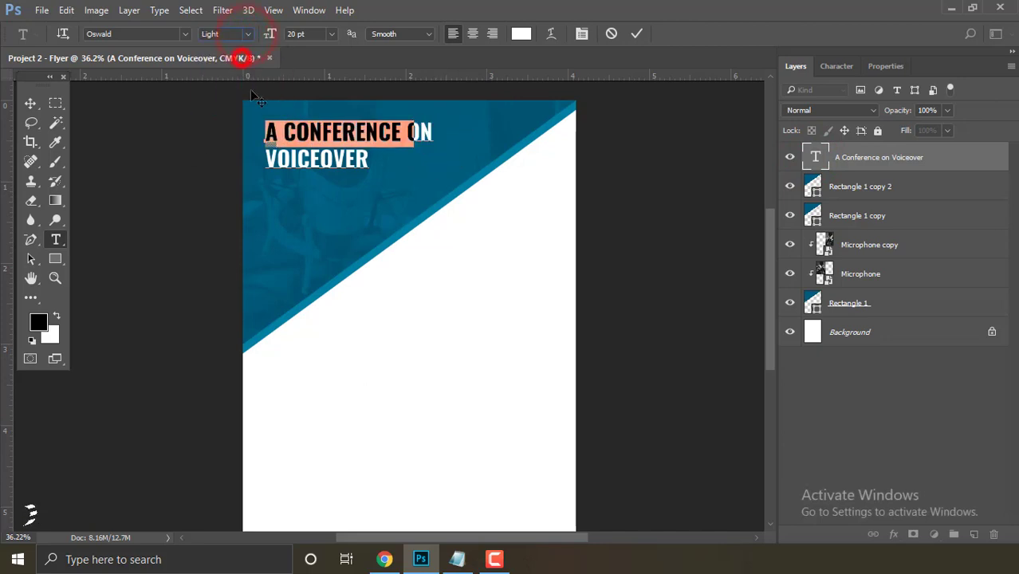
# Enlarge the VOICEOVER line to about 29 pt and commit the edit.
pyautogui.click(386, 156)
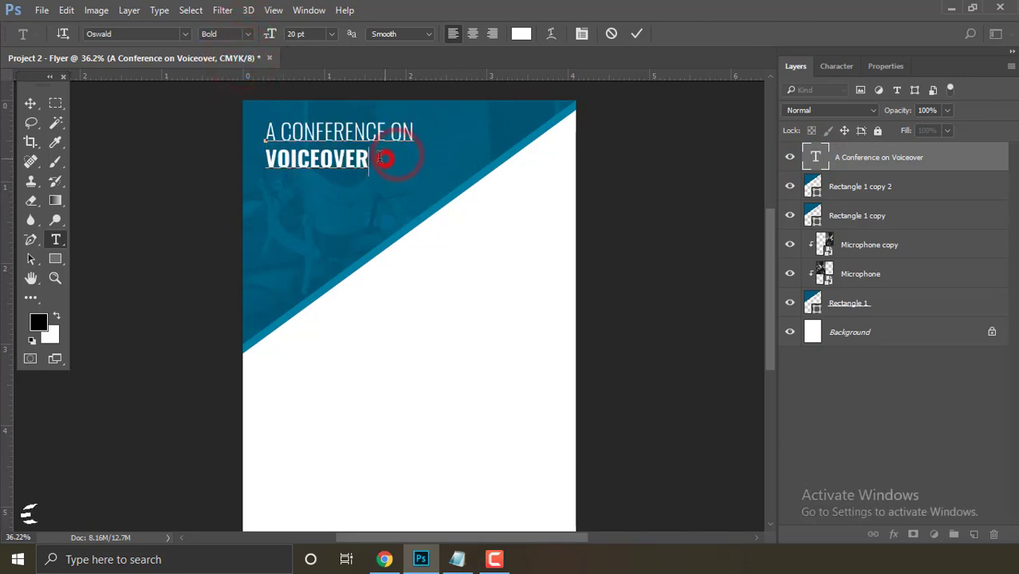
pyautogui.moveTo(381, 158); pyautogui.dragTo(232, 161)
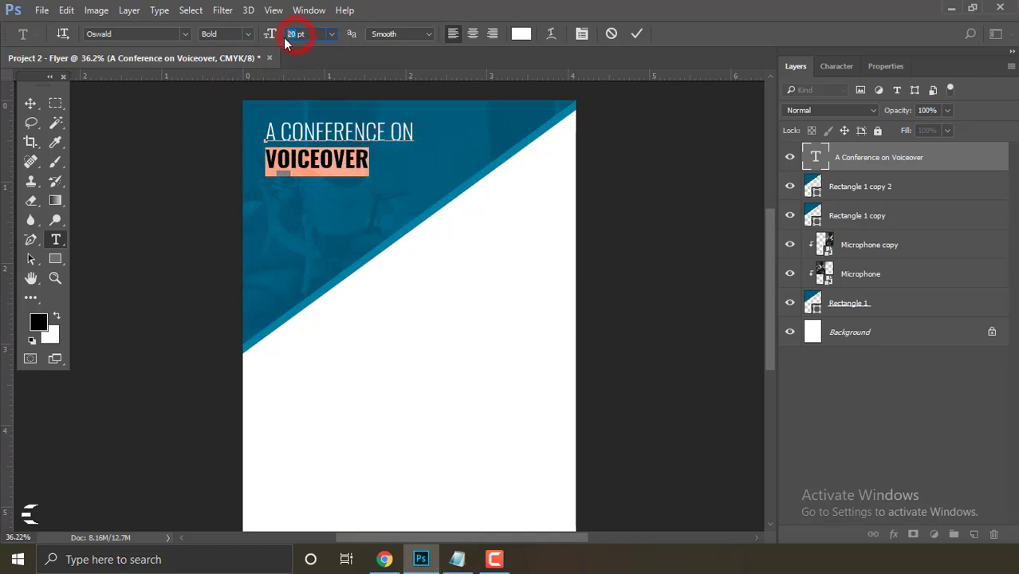
pyautogui.write('30')
pyautogui.press('Return')
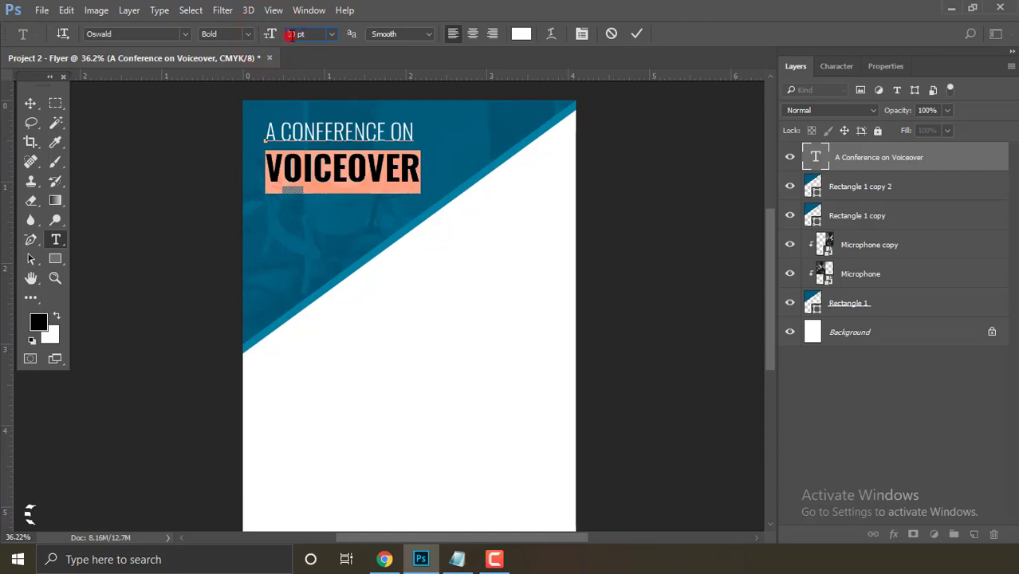
pyautogui.press('Down')
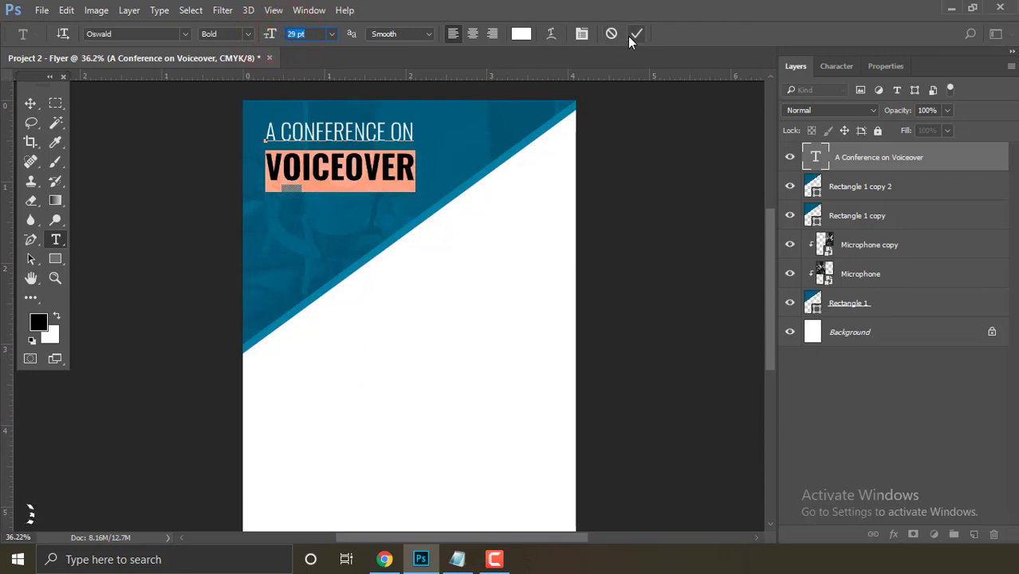
pyautogui.click(635, 34)
# Fit the flyer to the window and nudge the headline slightly upward.
pyautogui.keyDown('alt'); pyautogui.click(627, 200); pyautogui.keyUp('alt')
pyautogui.keyDown('alt'); pyautogui.click(469, 229); pyautogui.keyUp('alt')
pyautogui.keyDown('alt'); pyautogui.click(347, 254); pyautogui.keyUp('alt')
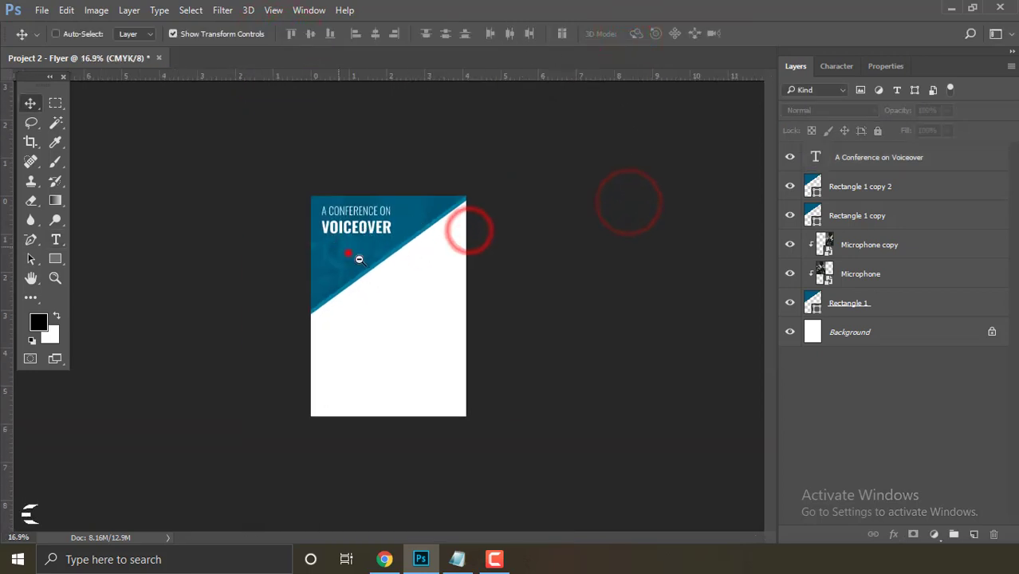
pyautogui.hotkey('ctrl', '0')
pyautogui.keyDown('ctrl'); pyautogui.click(351, 147); pyautogui.keyUp('ctrl')
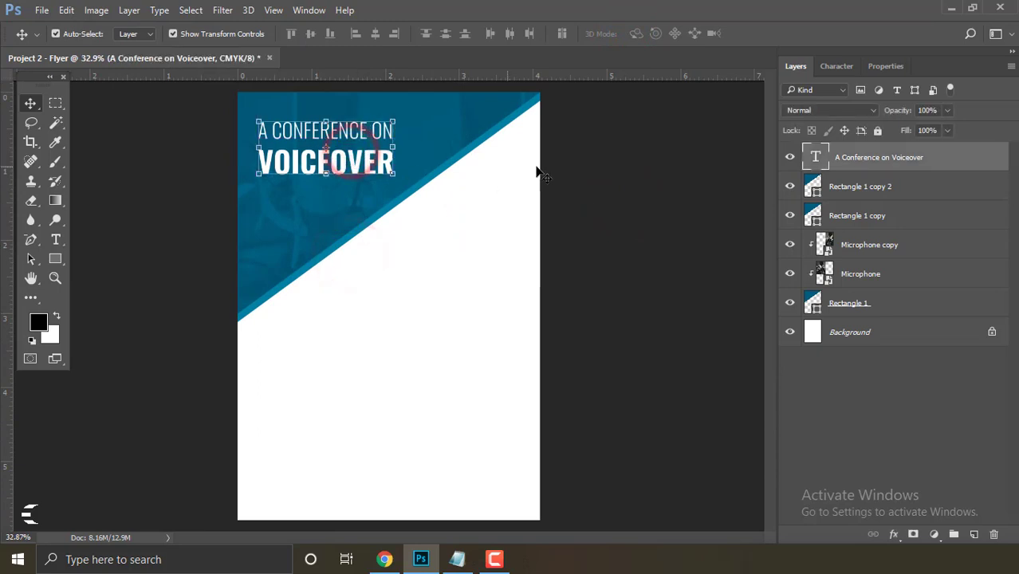
pyautogui.click(610, 212)
pyautogui.click(436, 119)
pyautogui.write('50')
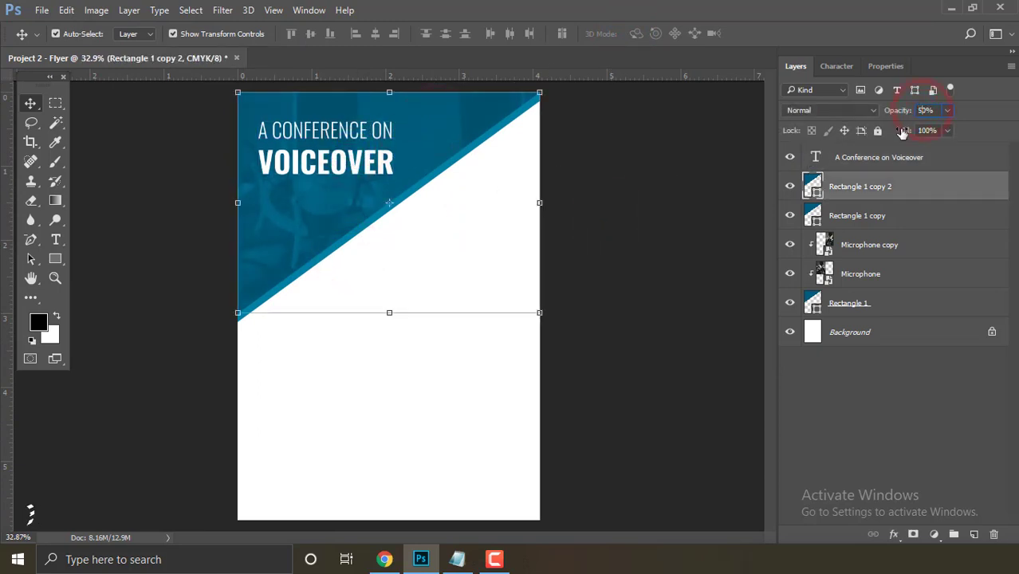
pyautogui.click(673, 222)
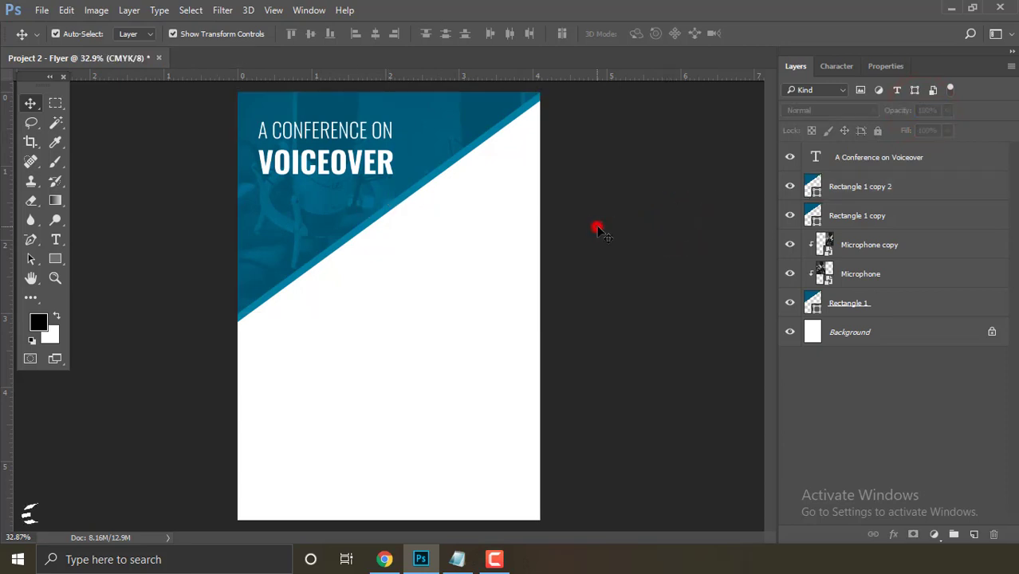
pyautogui.moveTo(358, 163); pyautogui.dragTo(363, 155)
pyautogui.click(637, 233)
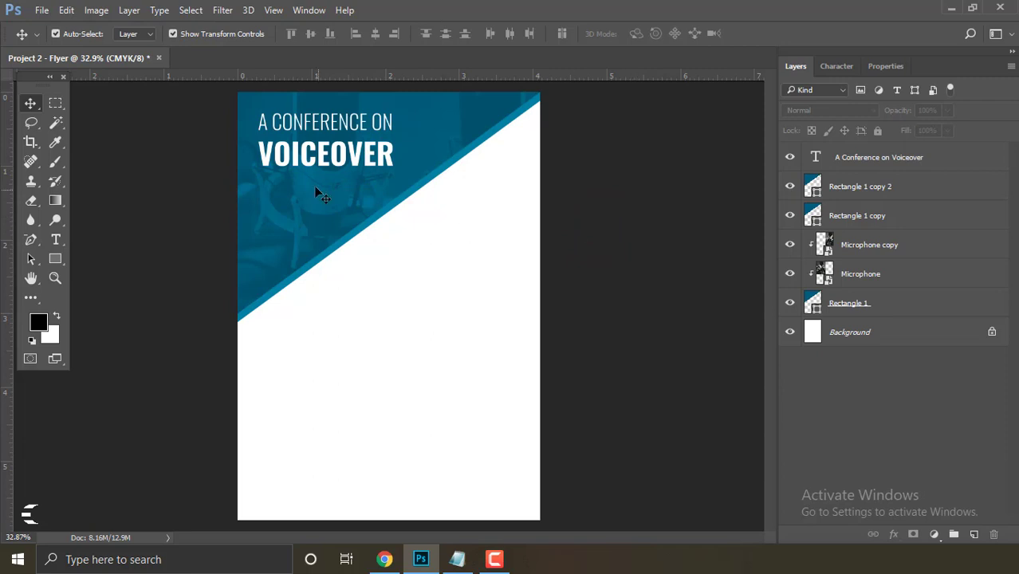
# Confirm the headline stays white, commit, and bring the Info.txt notes forward.
pyautogui.doubleClick(307, 159)
pyautogui.click(817, 151)
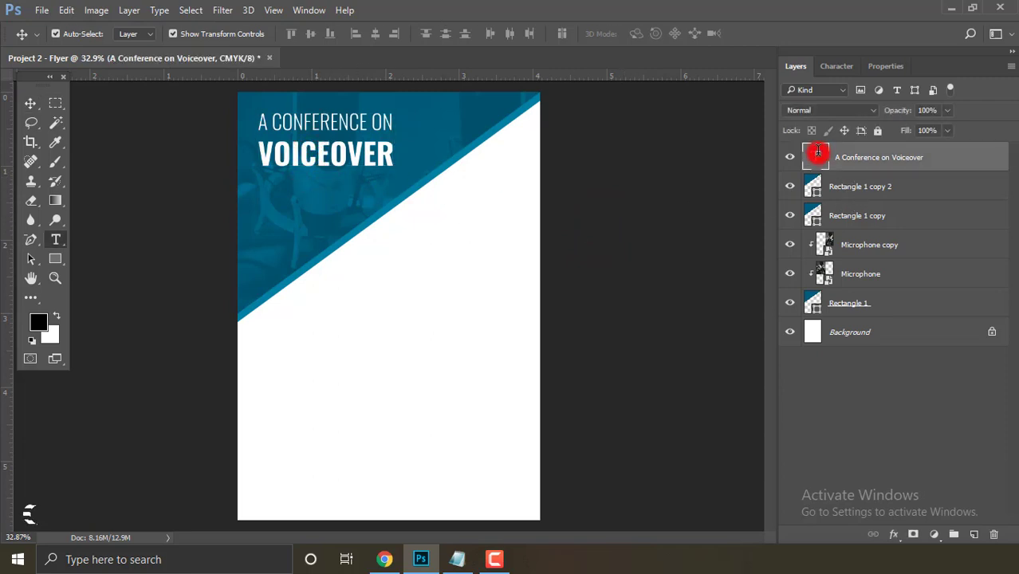
pyautogui.click(521, 33)
pyautogui.click(472, 222)
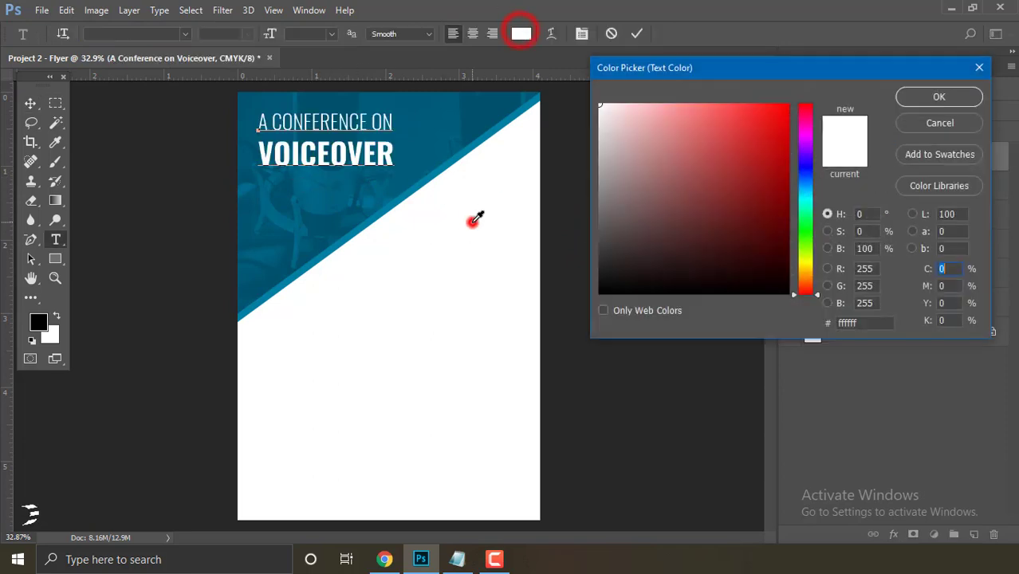
pyautogui.click(937, 97)
pyautogui.click(636, 33)
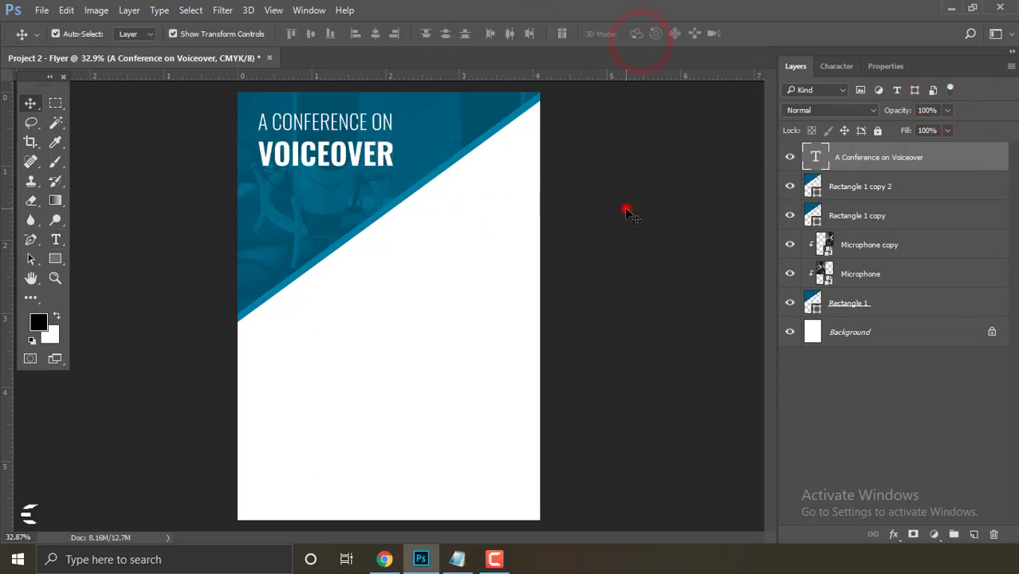
pyautogui.click(626, 210)
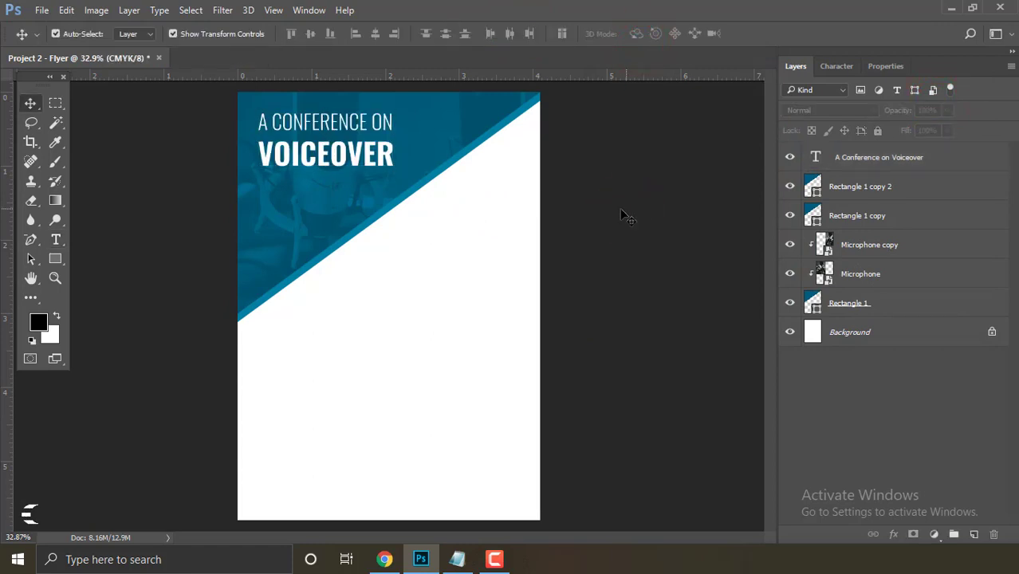
pyautogui.click(457, 559)
pyautogui.click(382, 202)
# Copy the line 'The Ultimate Guidelines for Voiceover Career' from Info.txt, then go back to Photoshop.
pyautogui.moveTo(382, 203); pyautogui.dragTo(133, 201)
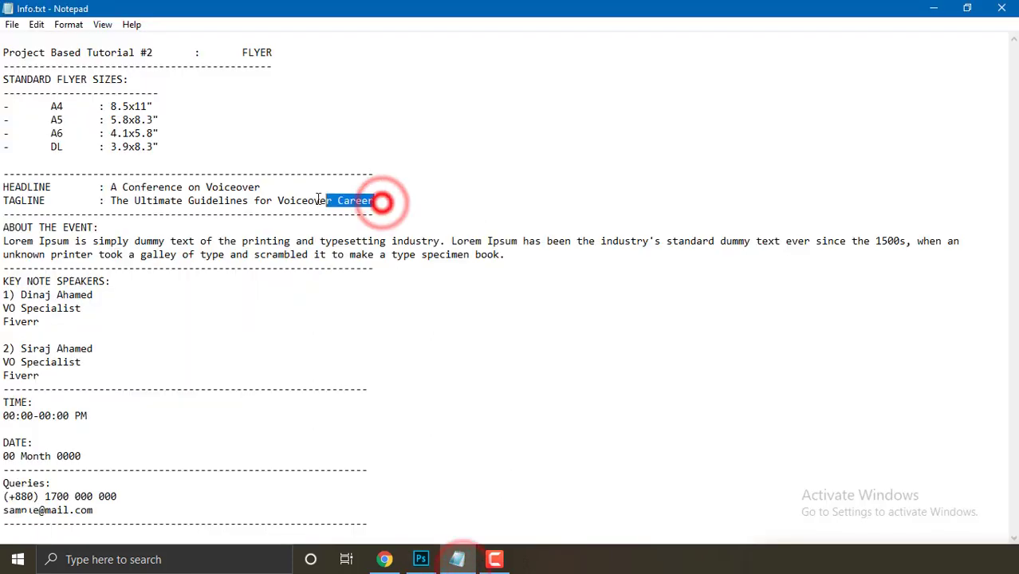
pyautogui.click(114, 198)
pyautogui.moveTo(391, 200); pyautogui.dragTo(111, 200)
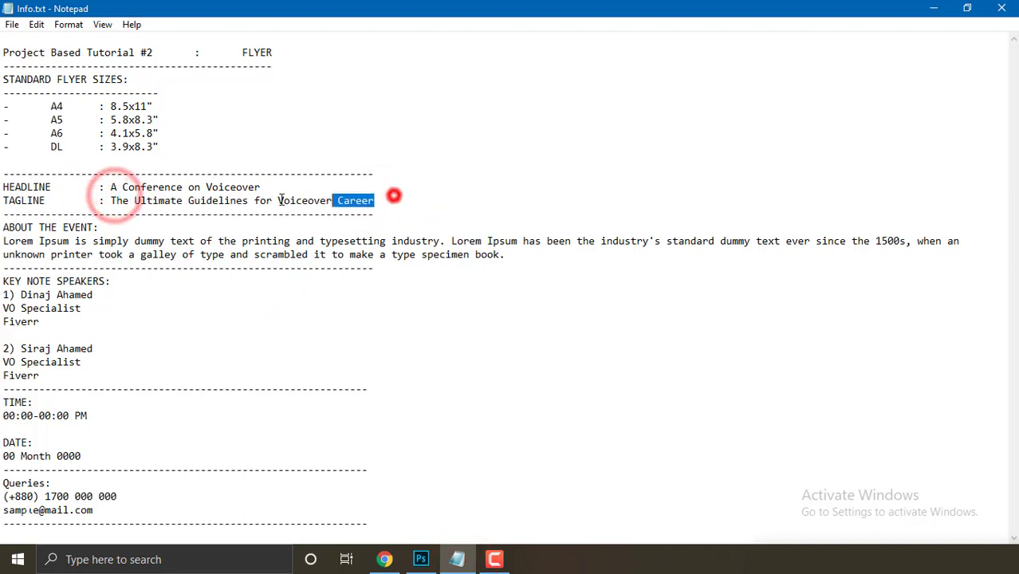
pyautogui.rightClick(111, 200)
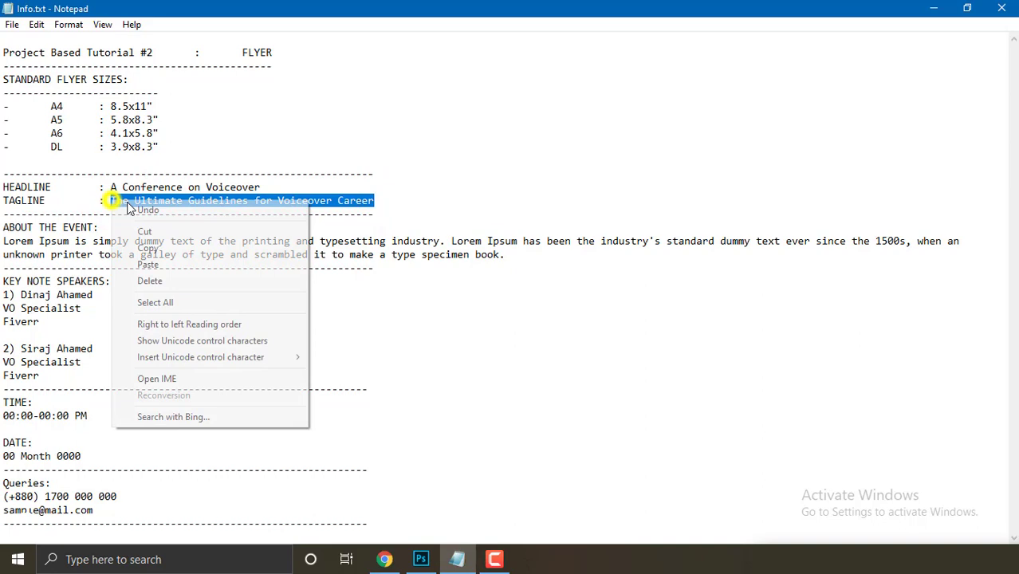
pyautogui.click(160, 248)
pyautogui.click(423, 562)
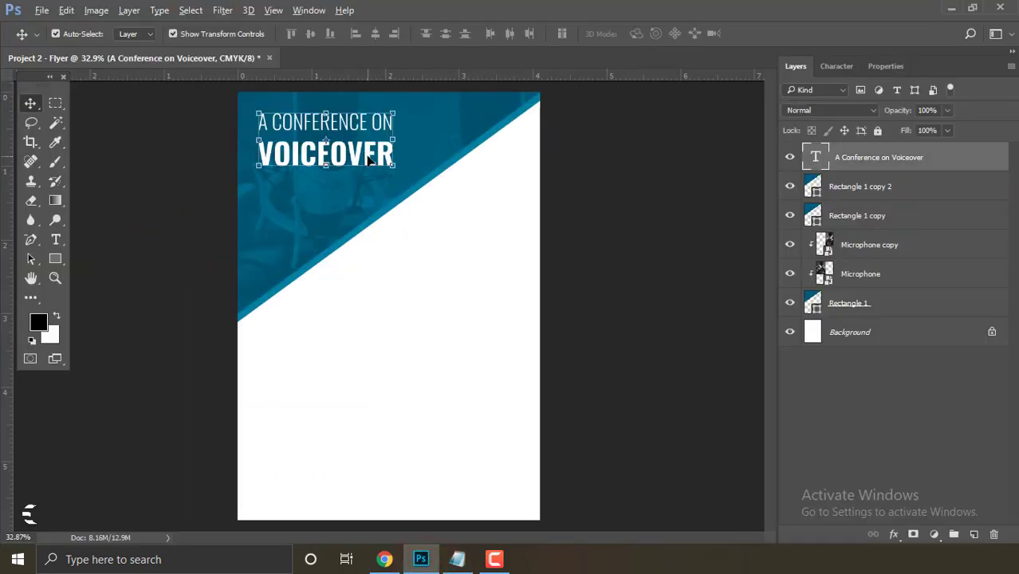
# Duplicate the heading below VOICEOVER and replace its text with the pasted tagline.
pyautogui.moveTo(369, 159); pyautogui.dragTo(372, 228)
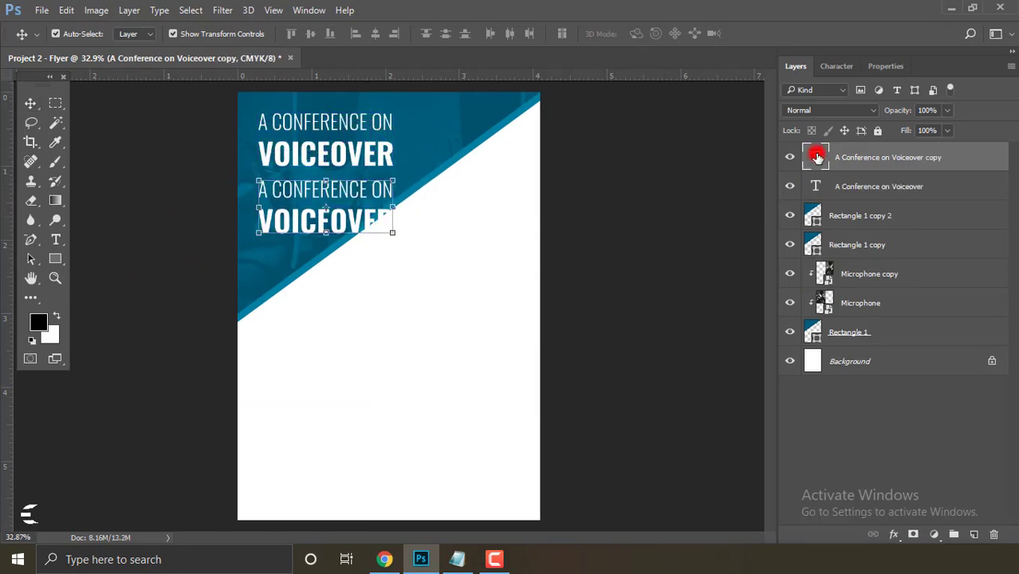
pyautogui.doubleClick(815, 157)
pyautogui.press('BackSpace')
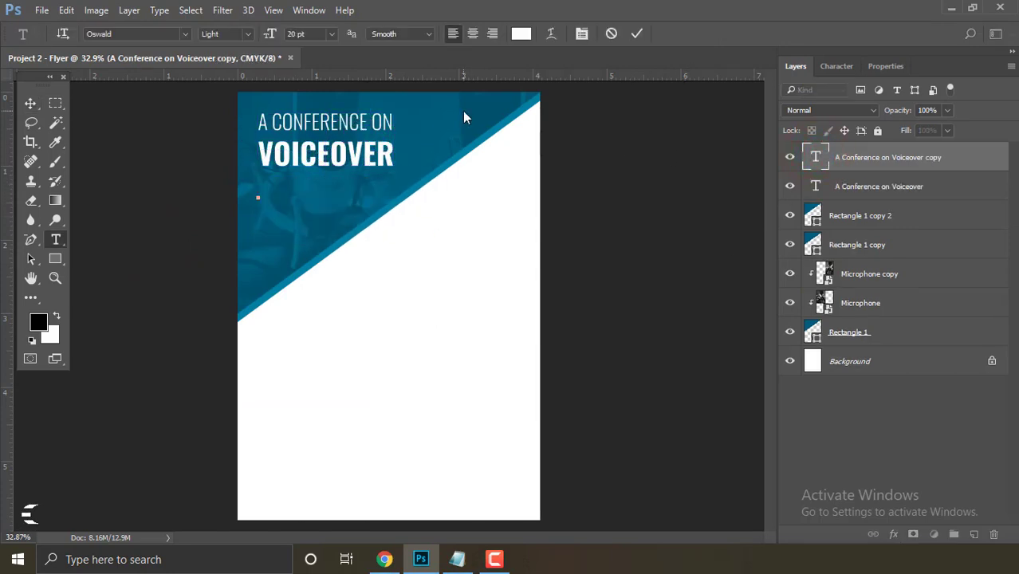
pyautogui.rightClick(276, 193)
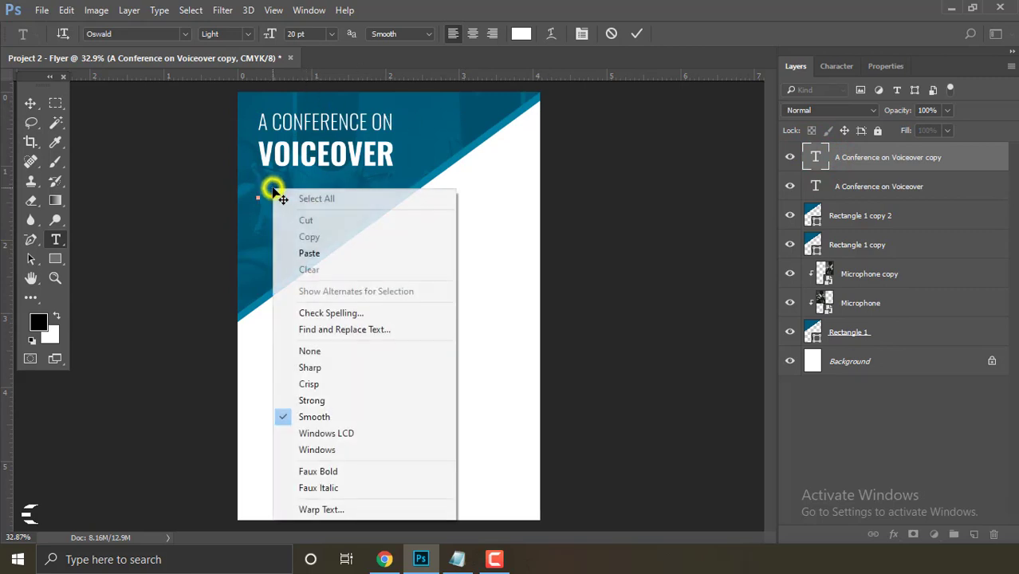
pyautogui.click(318, 256)
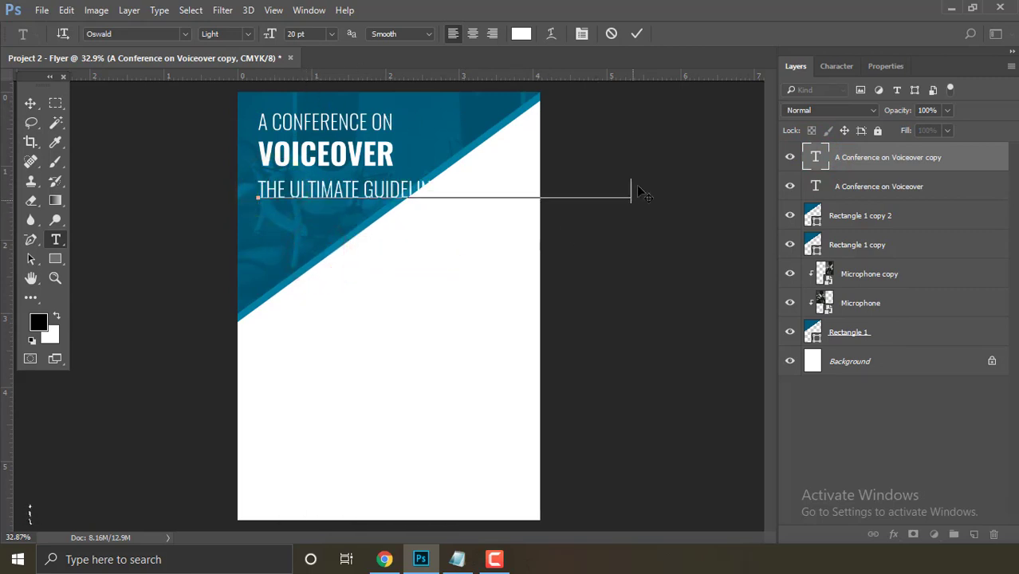
pyautogui.hotkey('ctrl', 'a')
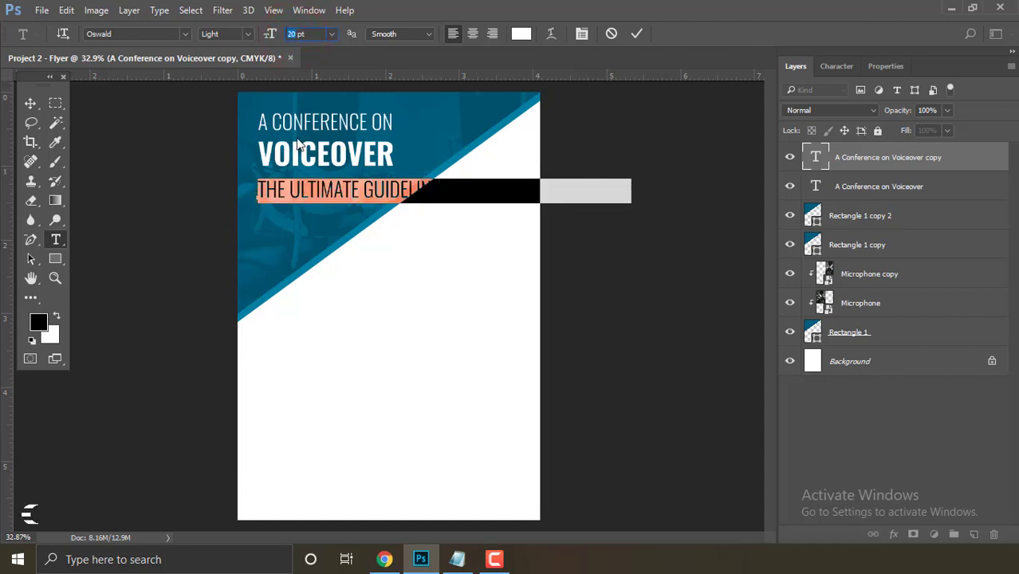
pyautogui.click(18, 558)
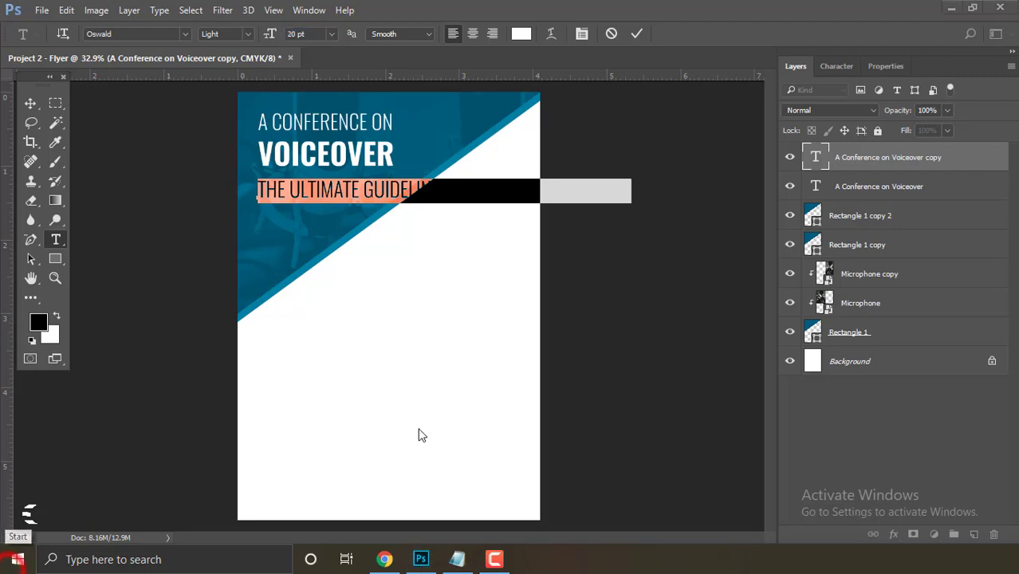
# Compute 20 ÷ 1.618 (about 12.36) in Calculator, then minimize it.
pyautogui.write('calc')
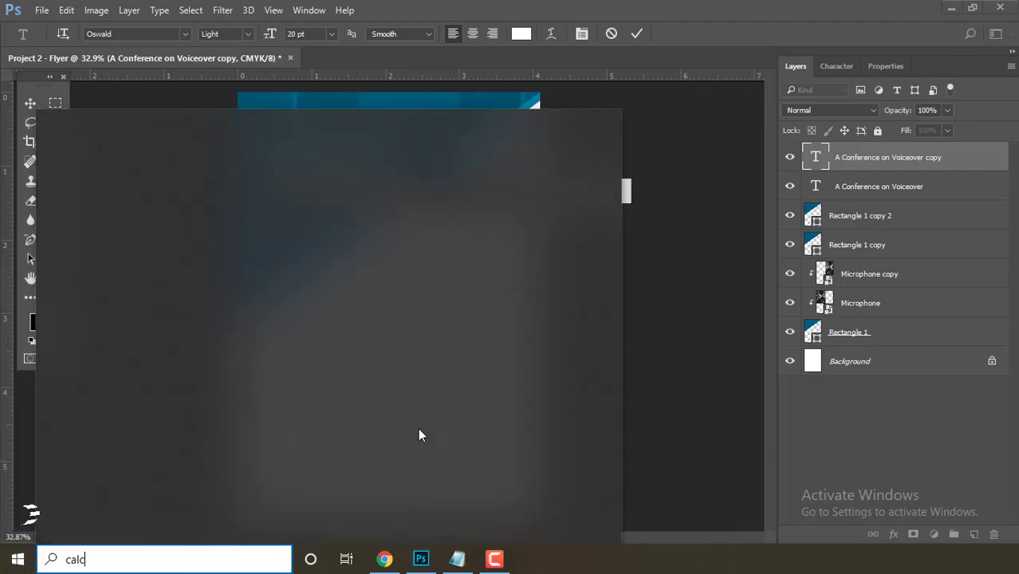
pyautogui.press('Return')
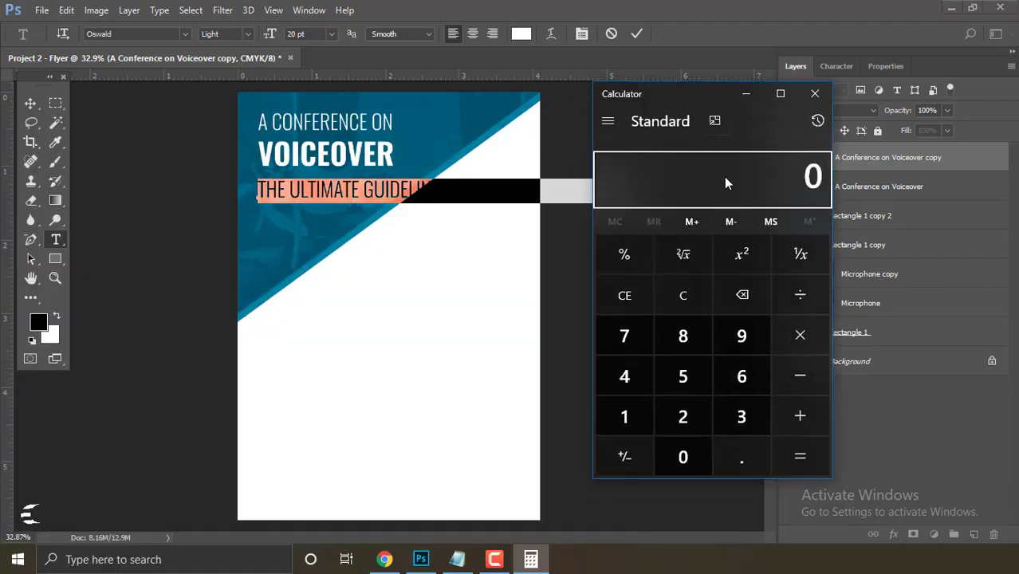
pyautogui.click(695, 414)
pyautogui.click(684, 455)
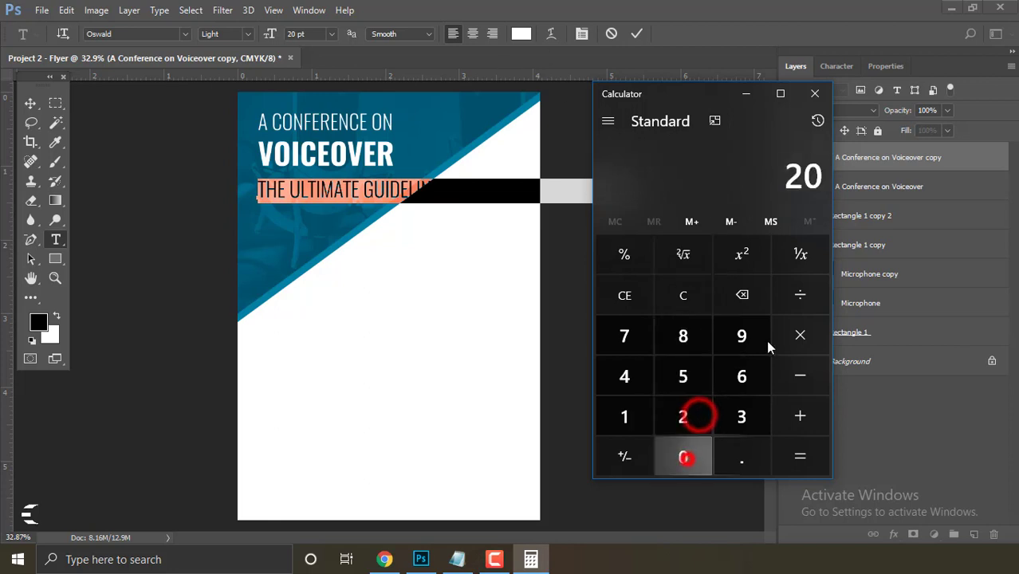
pyautogui.click(799, 295)
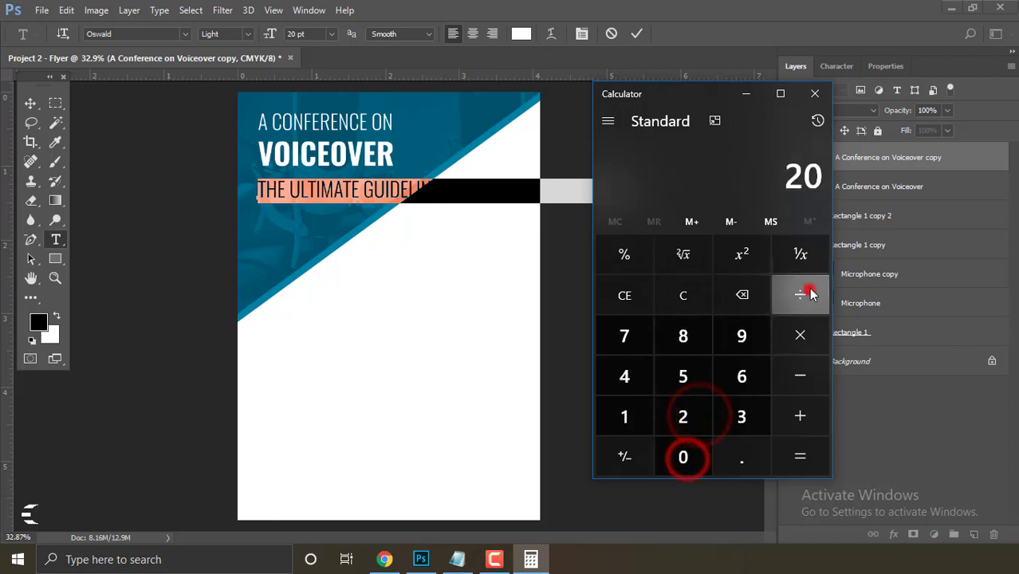
pyautogui.click(624, 416)
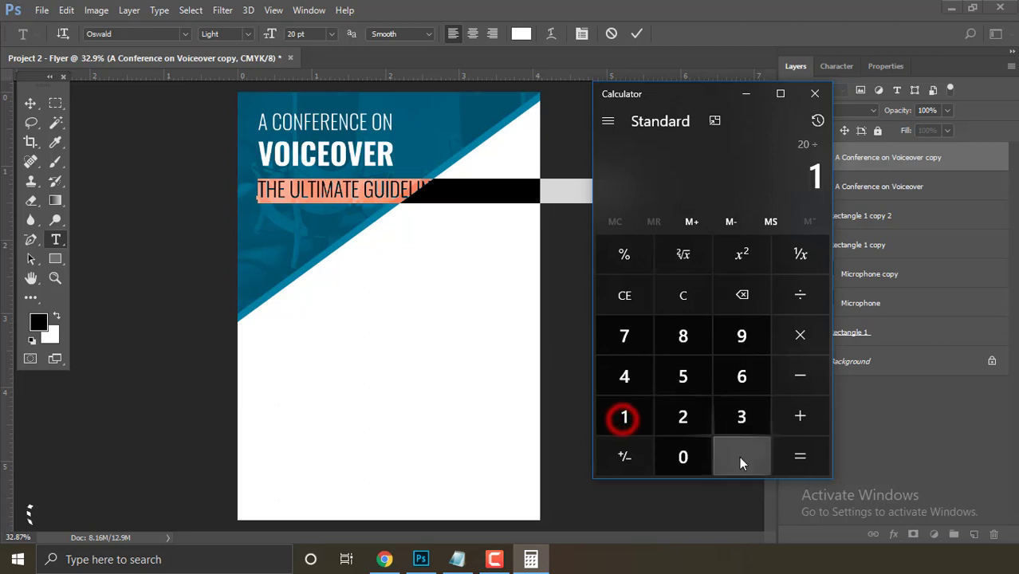
pyautogui.click(741, 456)
pyautogui.click(741, 375)
pyautogui.click(624, 416)
pyautogui.click(683, 335)
pyautogui.click(801, 453)
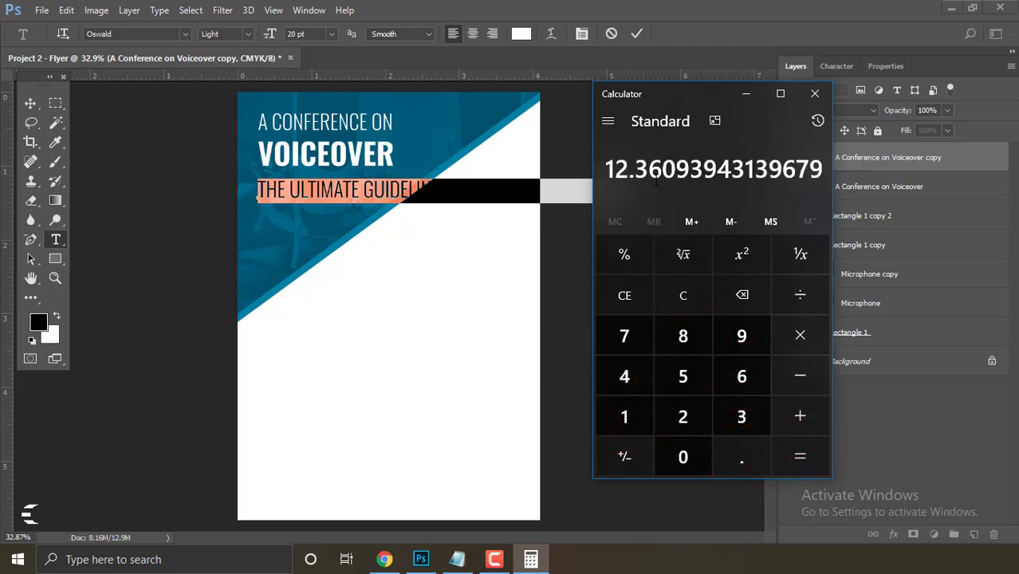
pyautogui.click(746, 93)
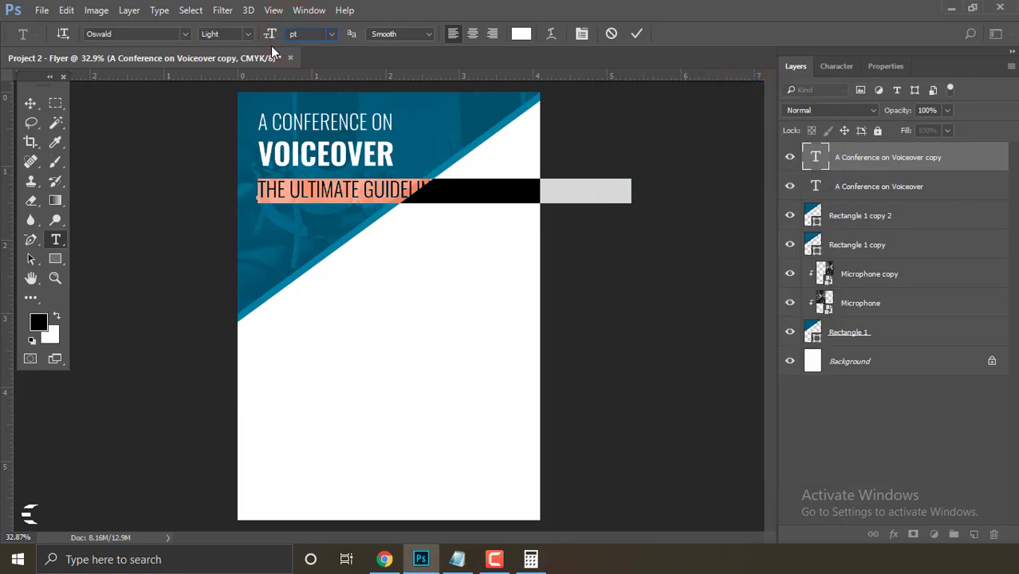
# Shrink the tagline to 12.5 pt and commit the size change.
pyautogui.write('12')
pyautogui.press('Return')
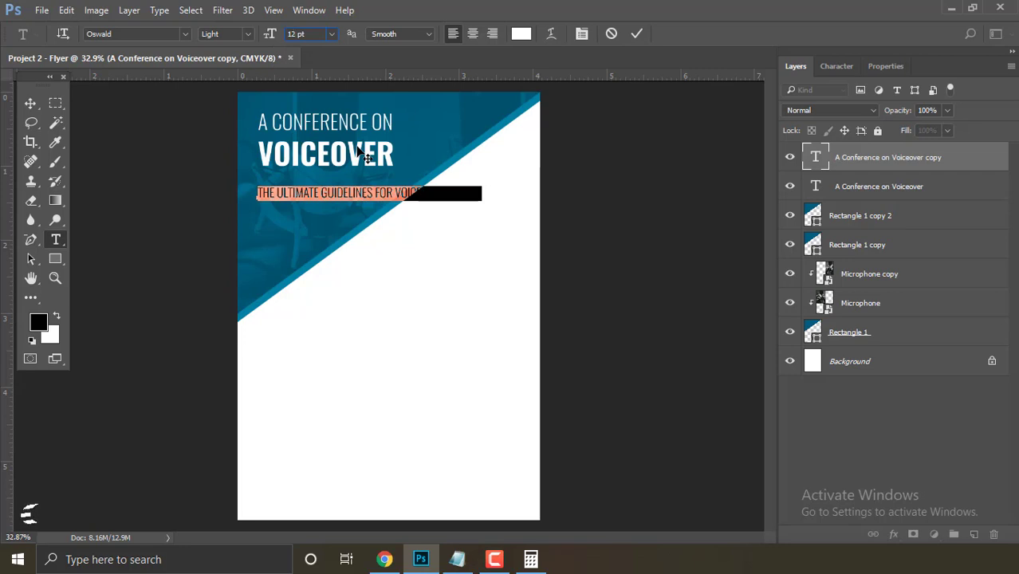
pyautogui.write('5')
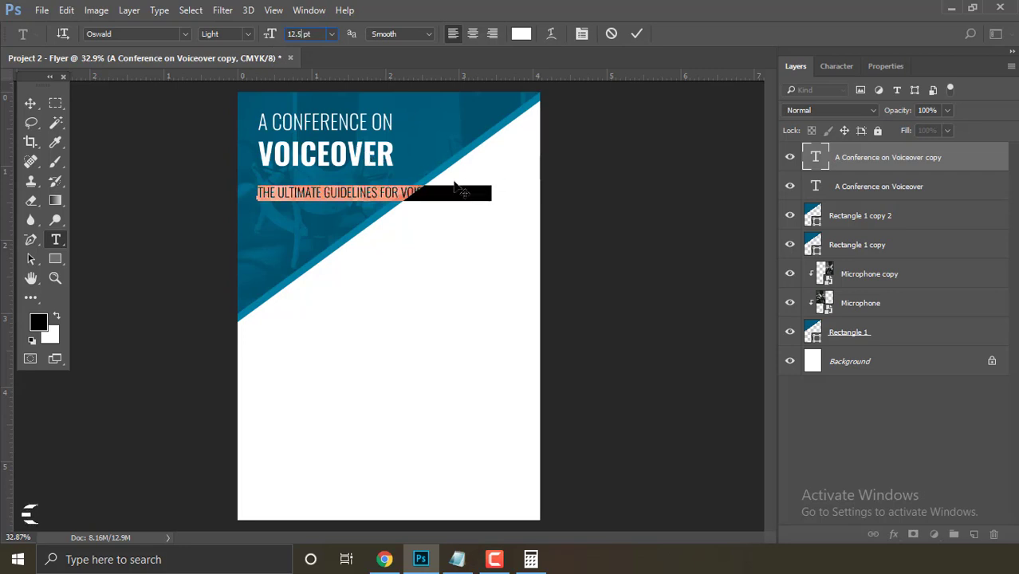
pyautogui.click(636, 33)
pyautogui.press('v')
pyautogui.keyDown('ctrl'); pyautogui.click(359, 221); pyautogui.keyUp('ctrl')
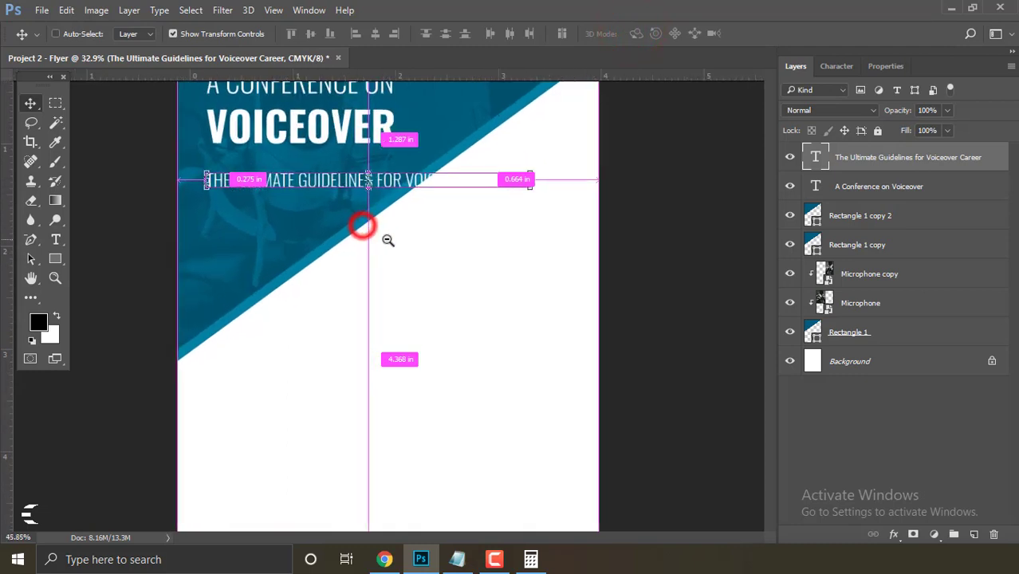
# Set the tagline to Regular and break it after GUIDELINES onto two lines.
pyautogui.doubleClick(817, 159)
pyautogui.click(246, 34)
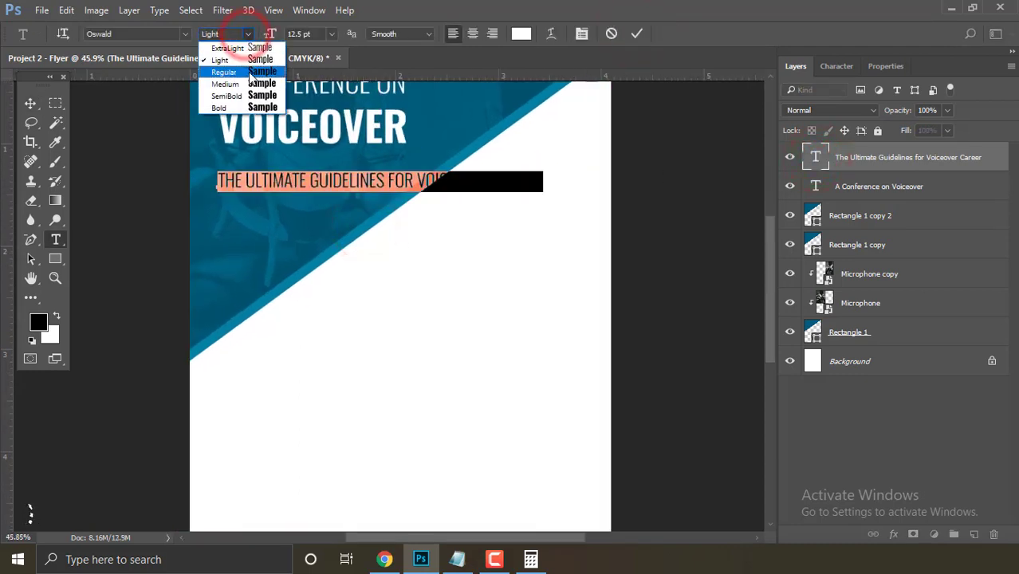
pyautogui.click(251, 73)
pyautogui.click(386, 178)
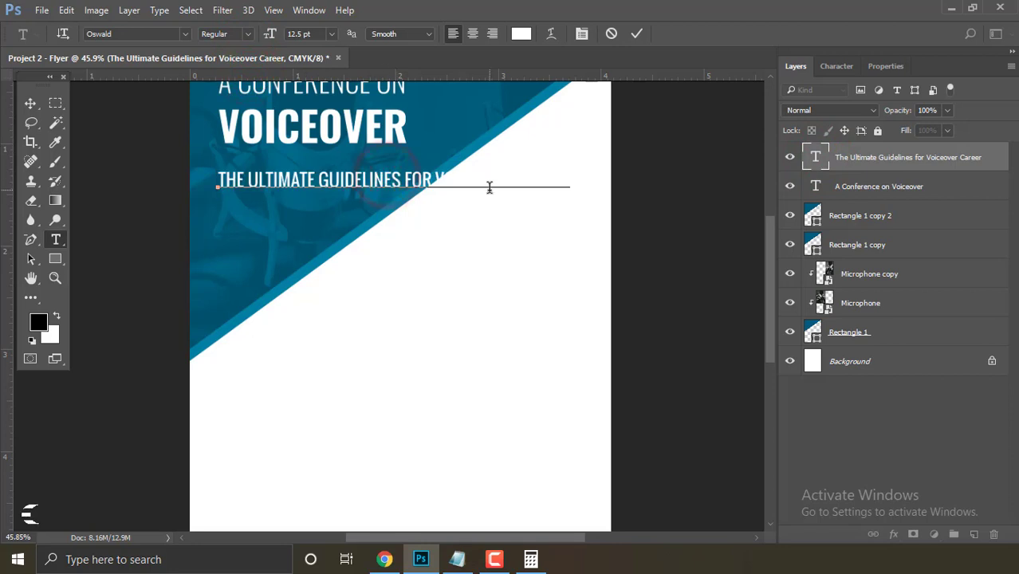
pyautogui.click(403, 183)
pyautogui.press('Delete')
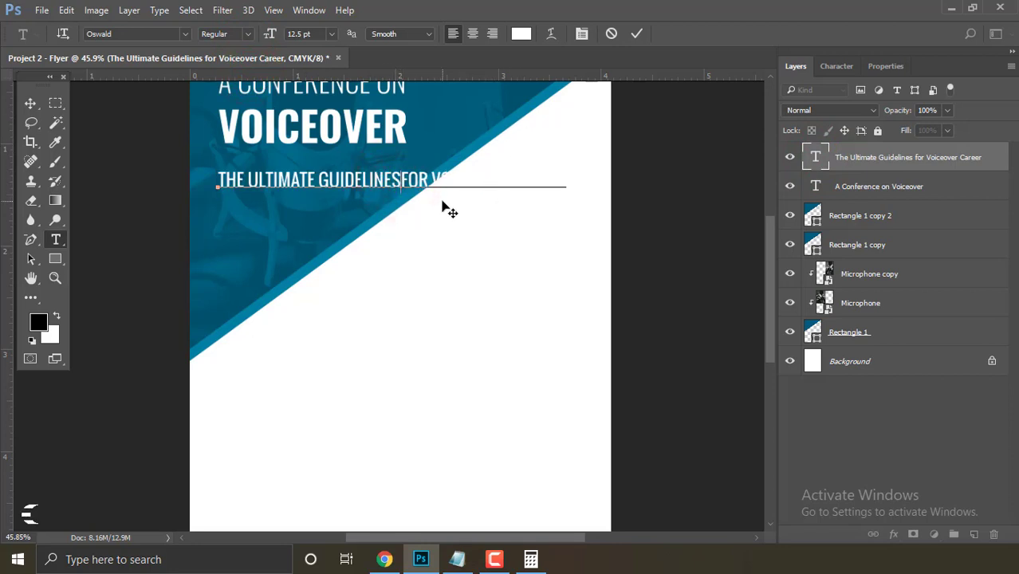
pyautogui.press('Return')
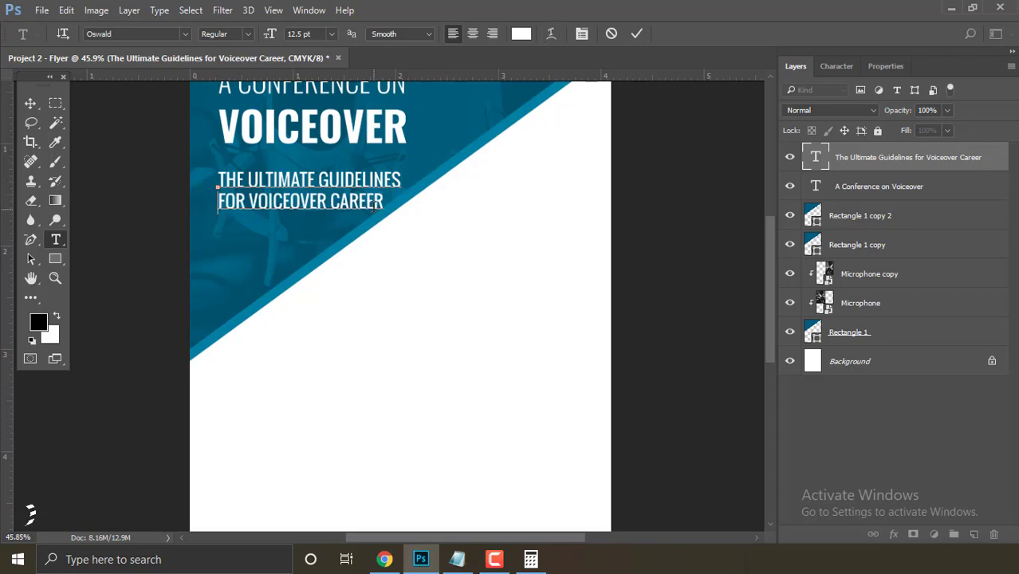
# Set both tagline lines to Light weight at 12 pt and commit.
pyautogui.tripleClick(386, 204)
pyautogui.click(248, 33)
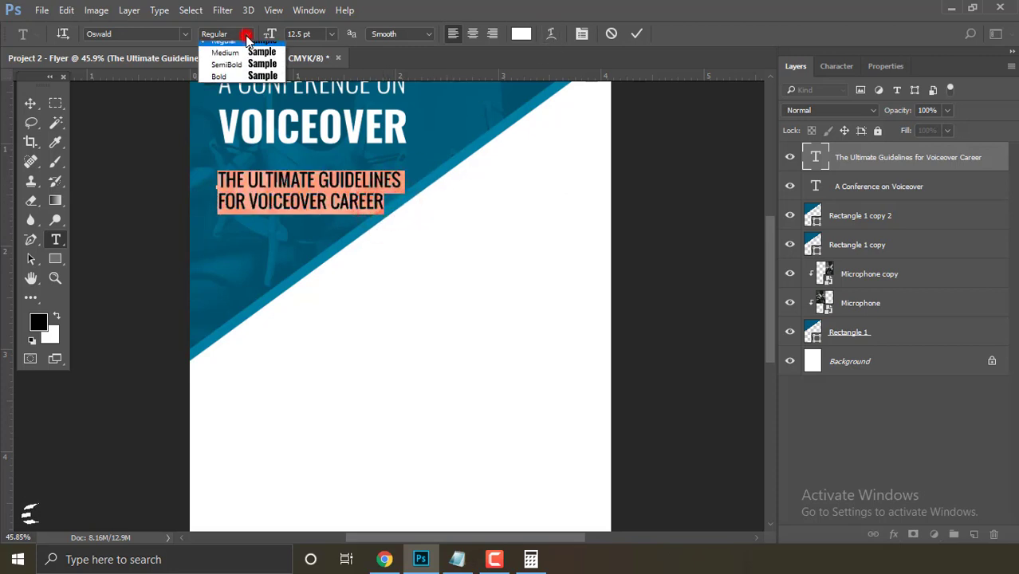
pyautogui.click(244, 61)
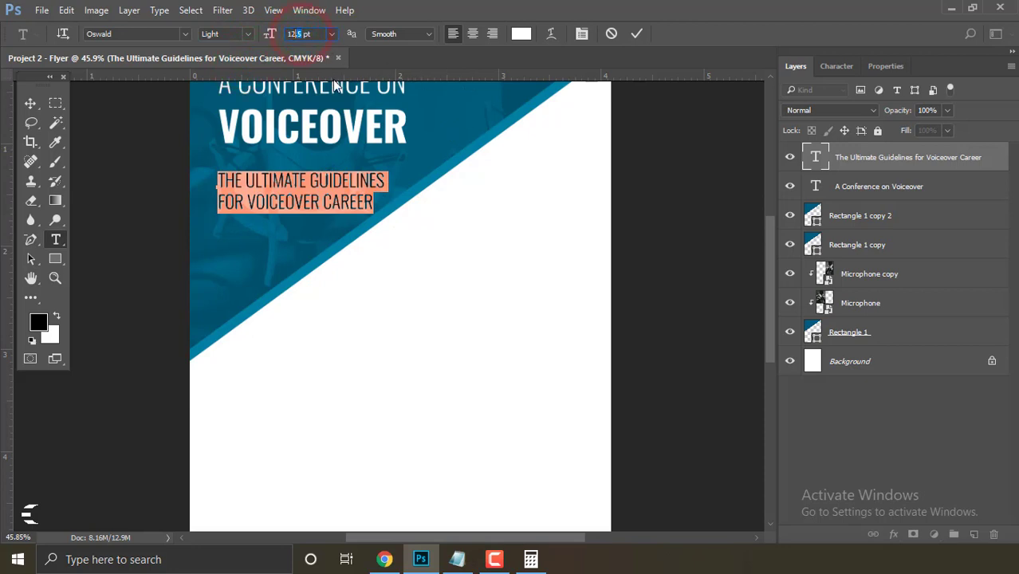
pyautogui.press('BackSpace')
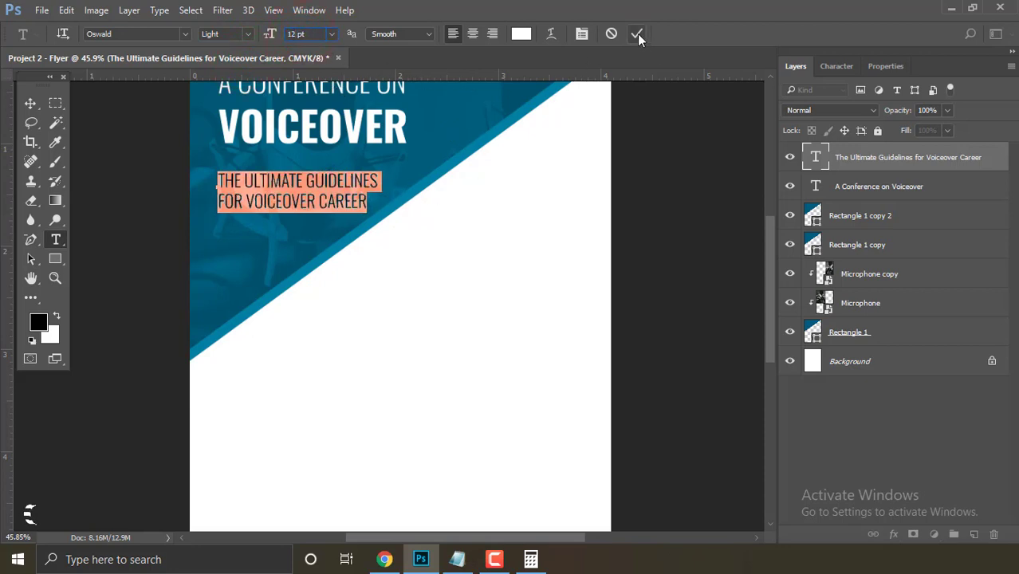
pyautogui.click(637, 34)
# Move the tagline slightly up beneath VOICEOVER.
pyautogui.keyDown('alt'); pyautogui.click(632, 211); pyautogui.keyUp('alt')
pyautogui.click(410, 221)
pyautogui.click(351, 209)
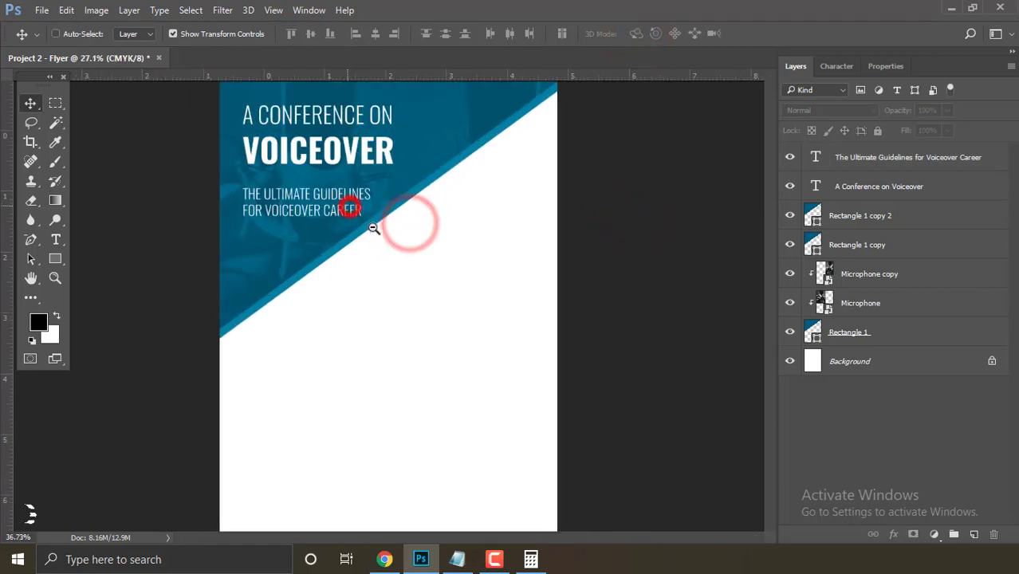
pyautogui.moveTo(363, 222); pyautogui.dragTo(360, 181)
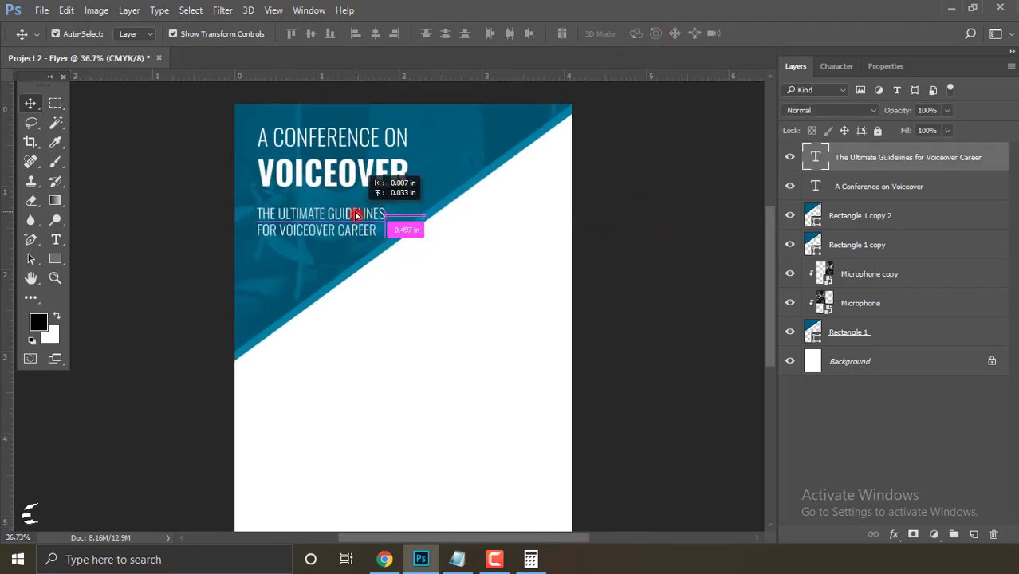
# Left-align the headline and tagline text layers.
pyautogui.click(353, 169)
pyautogui.hotkey('ctrl', 't')
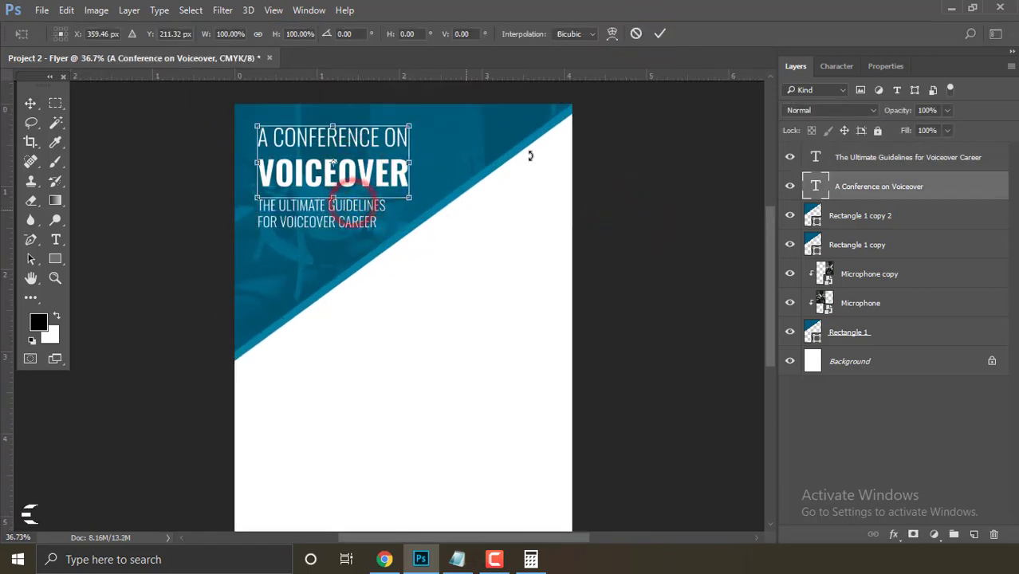
pyautogui.click(661, 33)
pyautogui.click(632, 212)
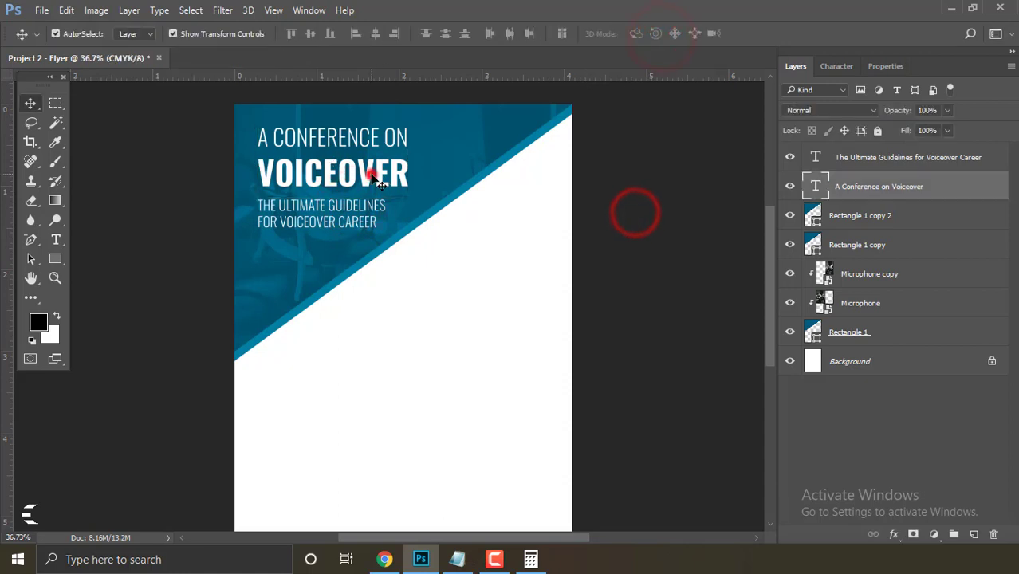
pyautogui.keyDown('shift'); pyautogui.click(363, 221); pyautogui.keyUp('shift')
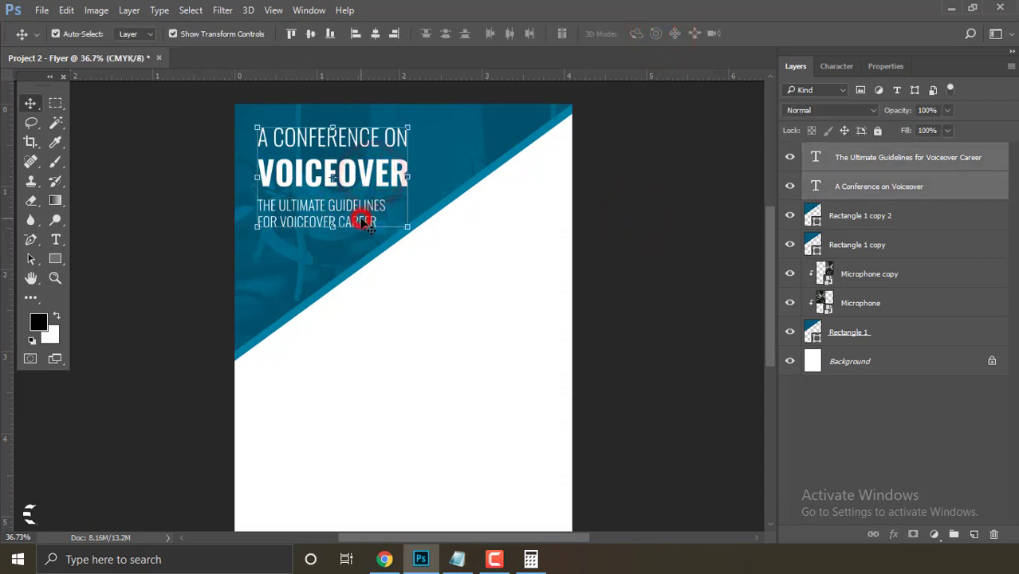
pyautogui.click(353, 34)
pyautogui.click(644, 288)
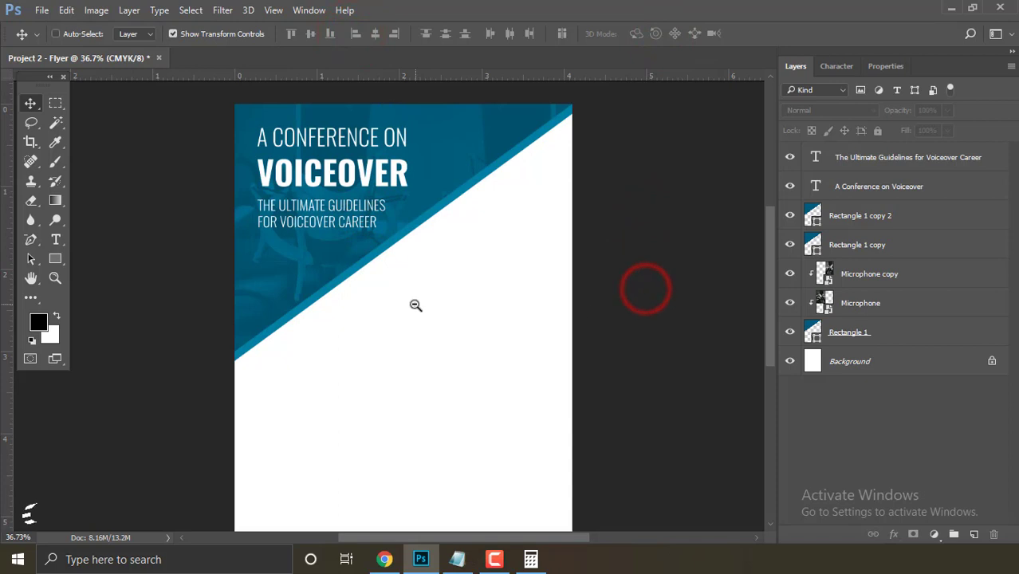
# Turn off All Caps on the tagline and set it to 12.5 pt.
pyautogui.moveTo(398, 293); pyautogui.dragTo(371, 244)
pyautogui.click(348, 209)
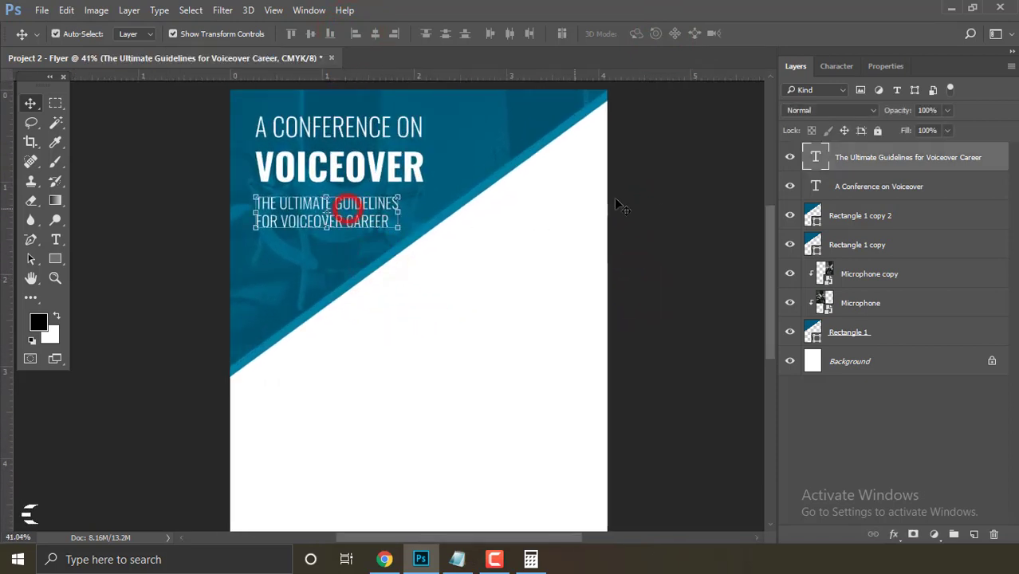
pyautogui.doubleClick(816, 161)
pyautogui.click(838, 65)
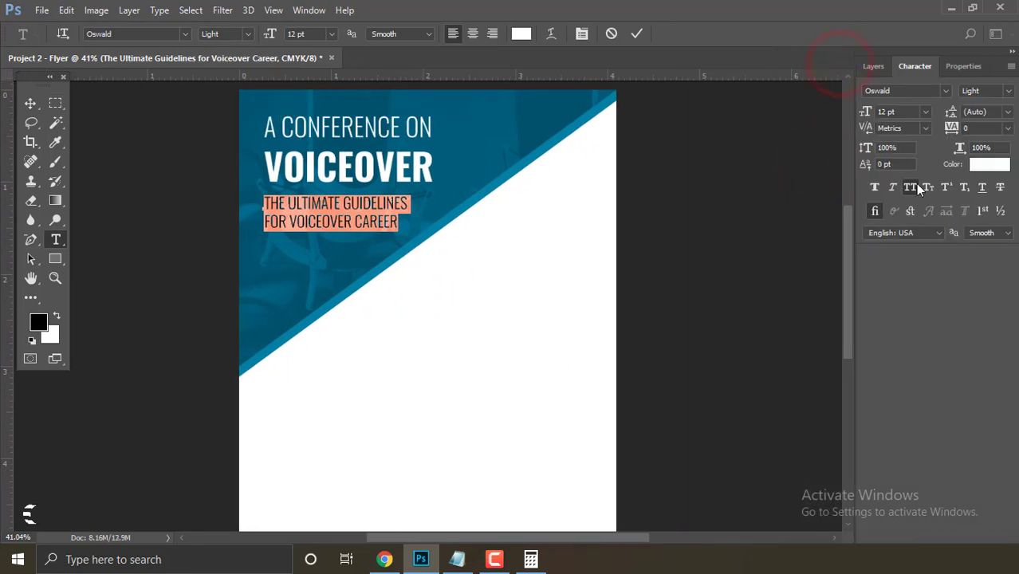
pyautogui.click(911, 186)
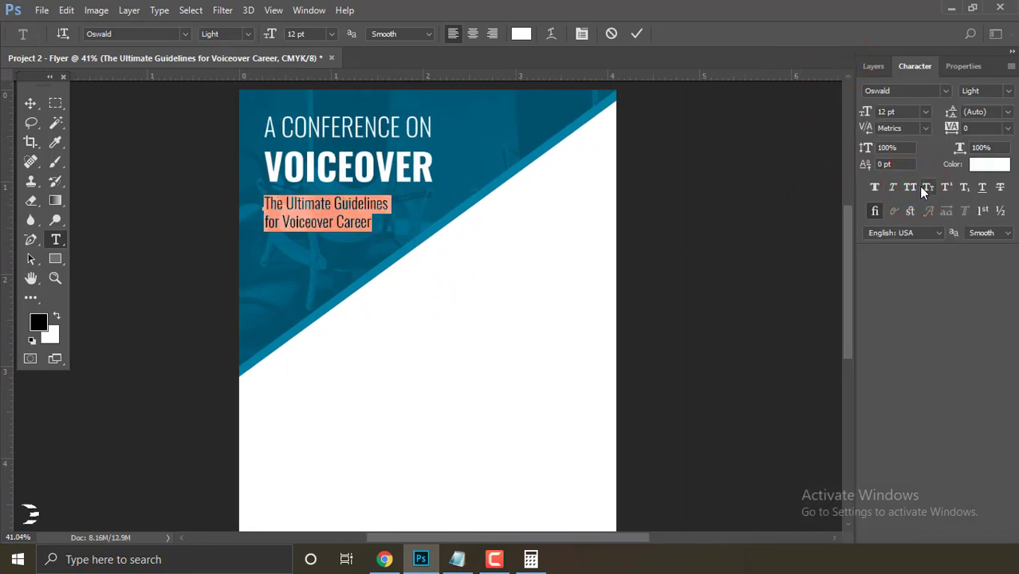
pyautogui.click(295, 35)
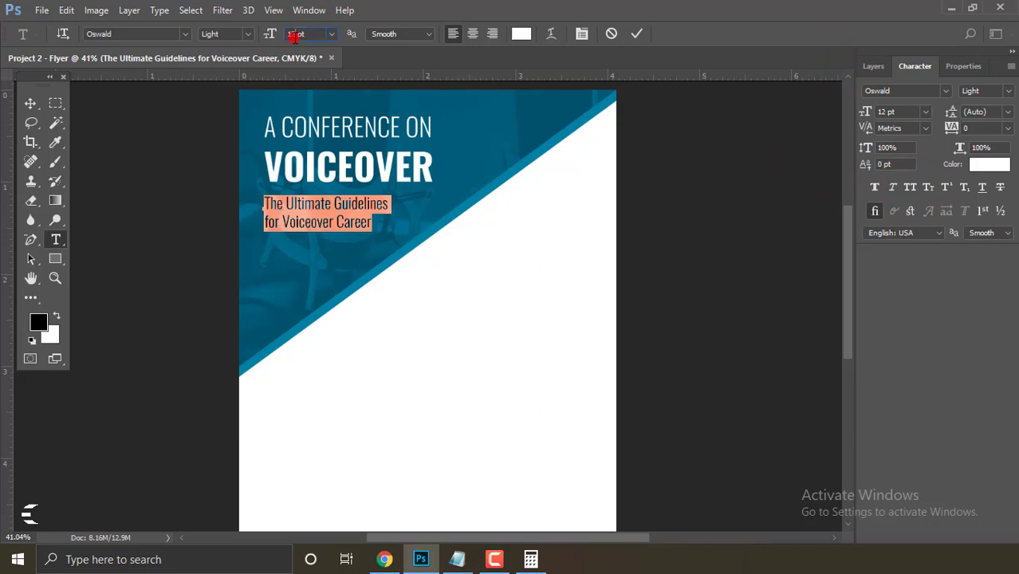
pyautogui.write('12.5')
pyautogui.press('Return')
pyautogui.click(635, 36)
pyautogui.press('v')
# Nudge the title-case tagline slightly lower beneath VOICEOVER.
pyautogui.click(654, 212)
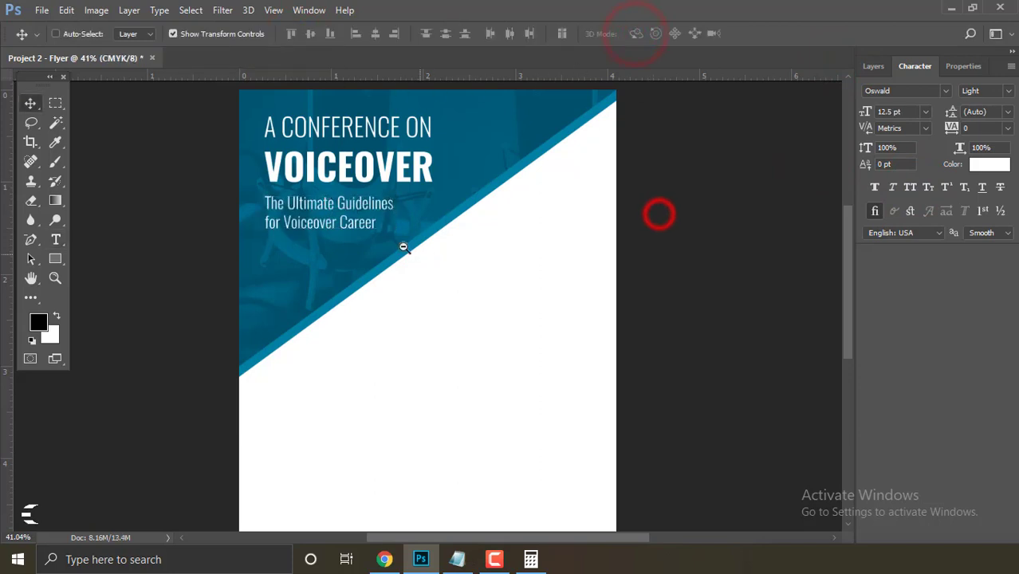
pyautogui.scroll(2, 349, 209)
pyautogui.scroll(1, 359, 223)
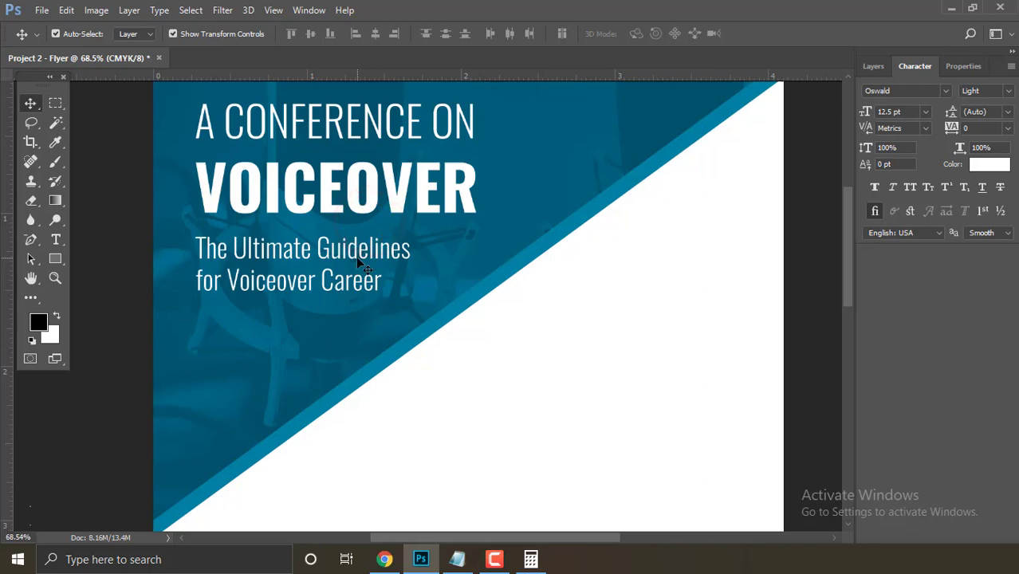
pyautogui.click(361, 256)
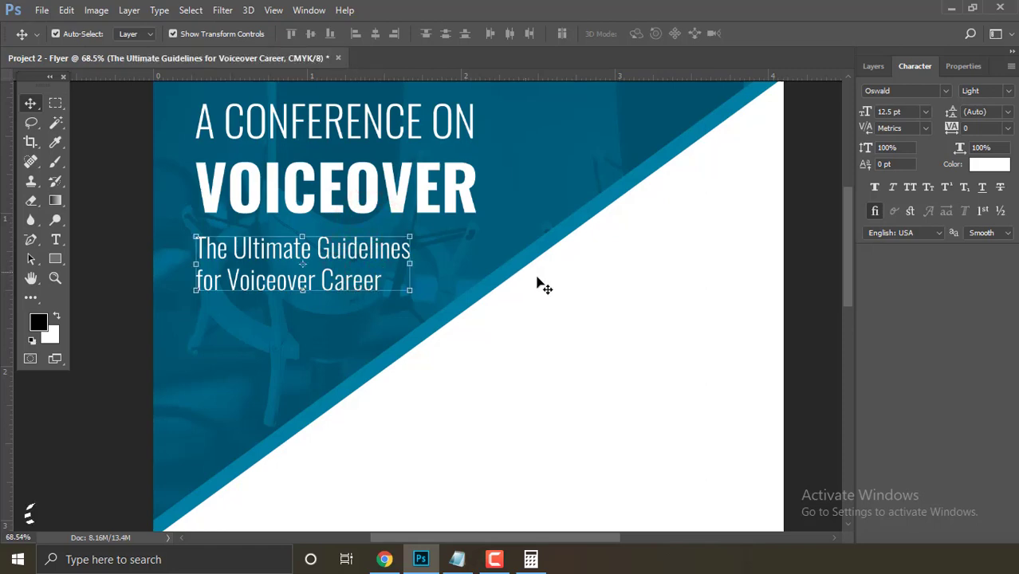
pyautogui.click(820, 316)
pyautogui.scroll(-1, 388, 292)
pyautogui.moveTo(389, 292); pyautogui.dragTo(400, 305)
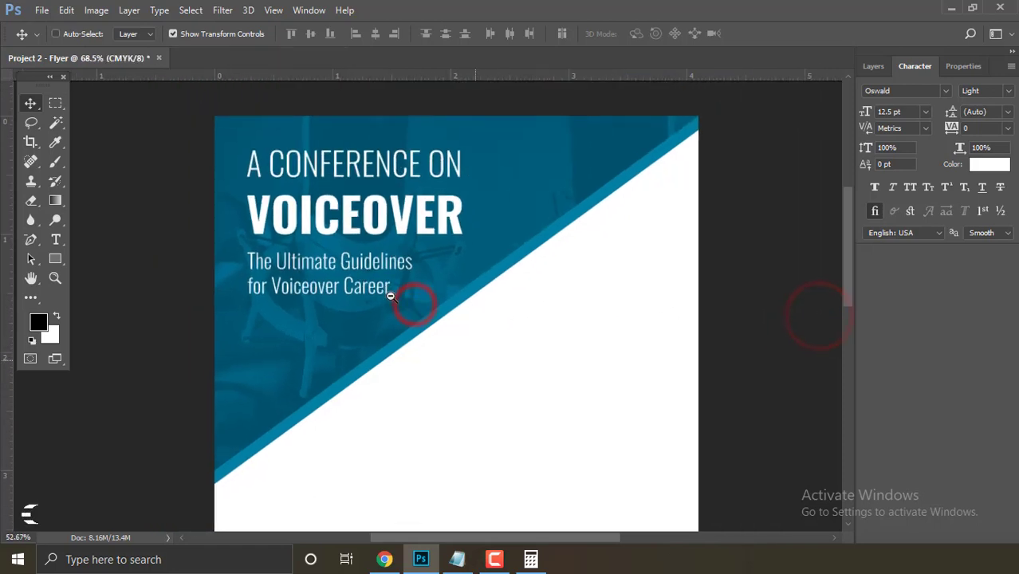
pyautogui.scroll(-3, 382, 292)
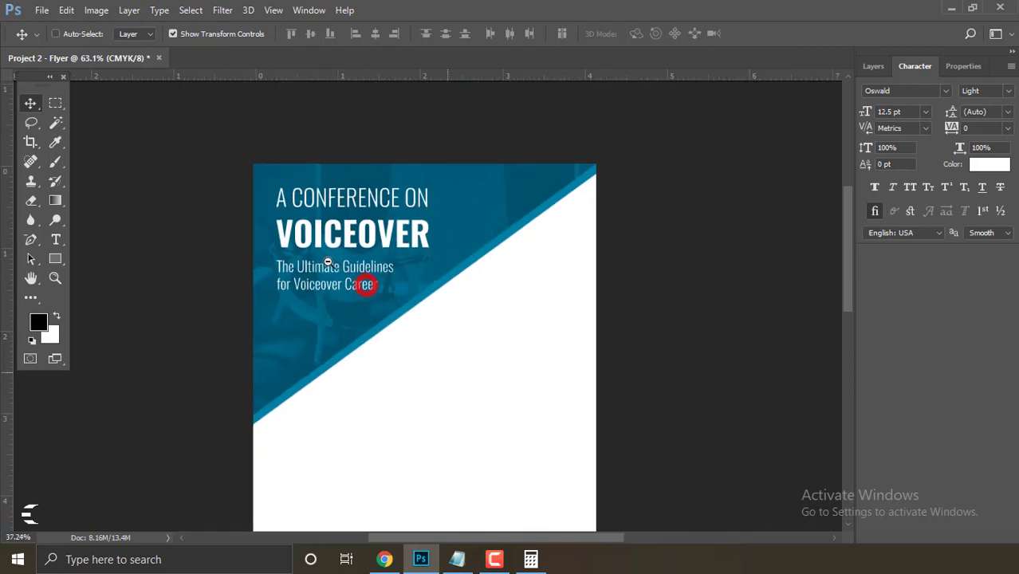
pyautogui.scroll(2, 363, 288)
pyautogui.scroll(-2, 404, 270)
pyautogui.scroll(2, 389, 272)
pyautogui.moveTo(389, 272)
pyautogui.mouseDown()
pyautogui.moveTo(316, 256)
pyautogui.moveTo(314, 275)
pyautogui.mouseUp()
pyautogui.click(700, 312)
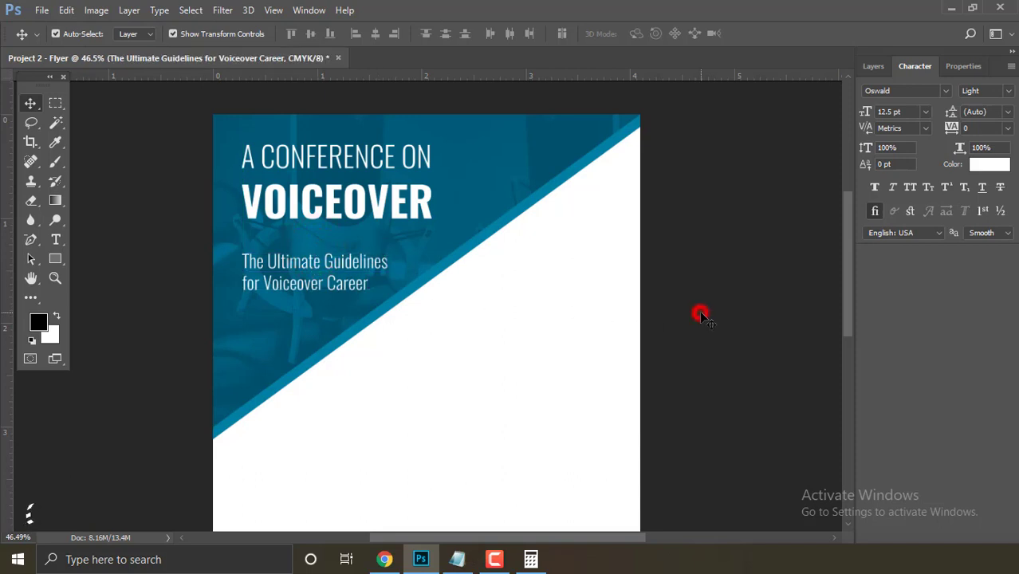
pyautogui.click(55, 258)
# Draw a thin white rectangle bar below the VOICEOVER headline.
pyautogui.click(110, 259)
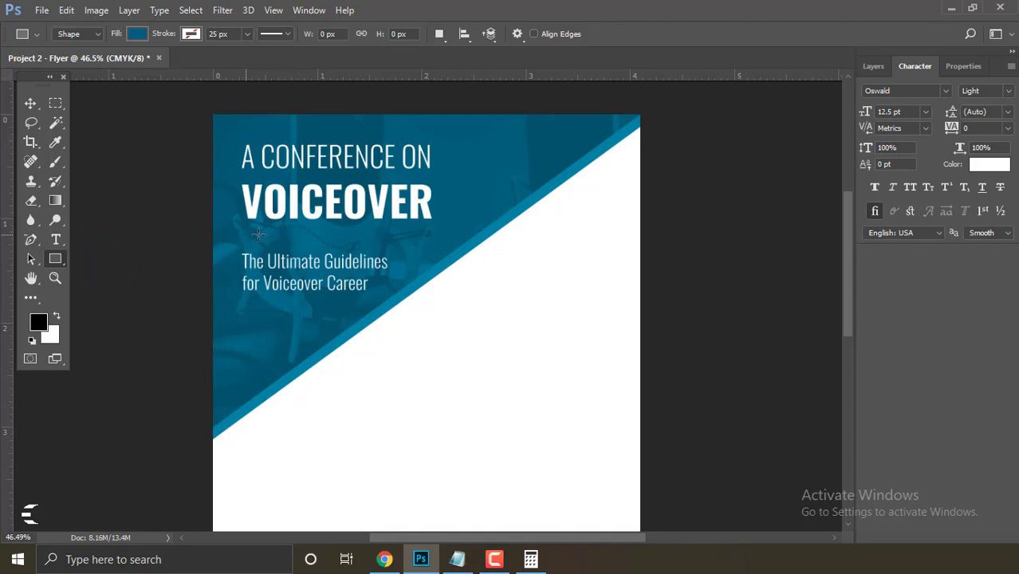
pyautogui.moveTo(276, 234); pyautogui.dragTo(299, 249)
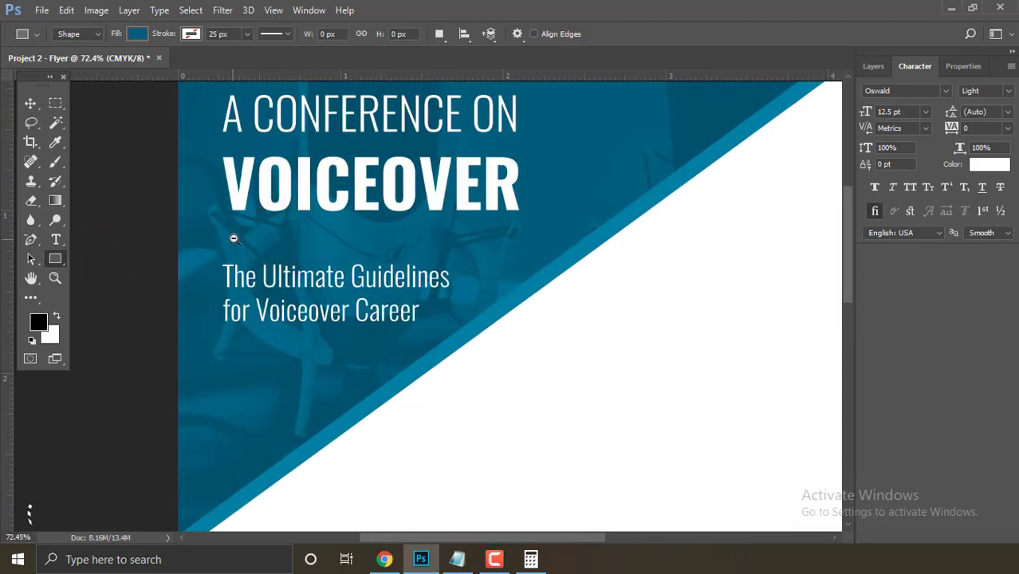
pyautogui.click(233, 239)
pyautogui.moveTo(232, 236)
pyautogui.mouseDown()
pyautogui.moveTo(629, 248)
pyautogui.moveTo(652, 236)
pyautogui.moveTo(837, 239)
pyautogui.mouseUp()
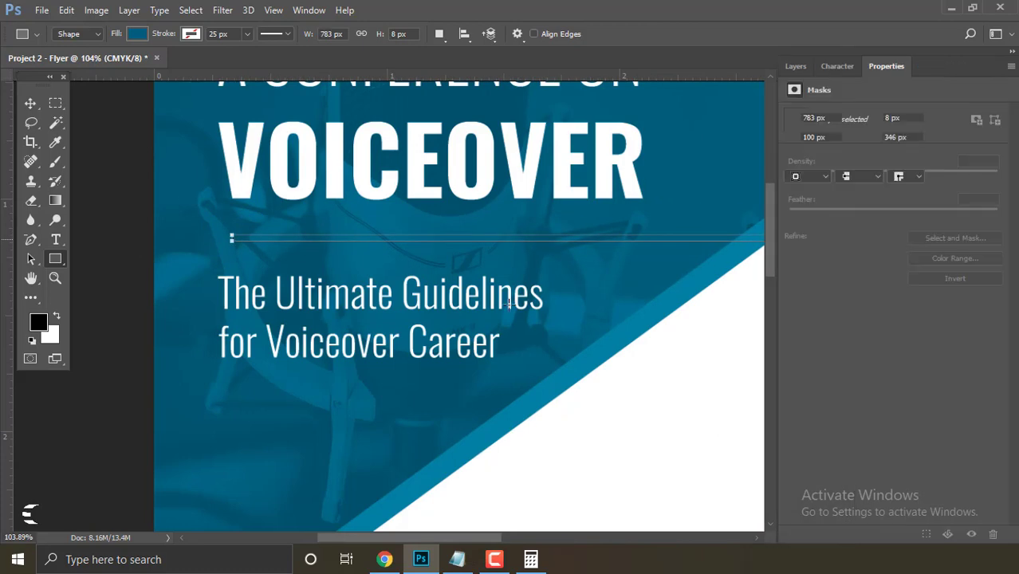
pyautogui.hotkey('ctrl', '0')
pyautogui.click(137, 33)
pyautogui.click(148, 112)
# Shorten the white bar by pulling in its right end.
pyautogui.click(29, 103)
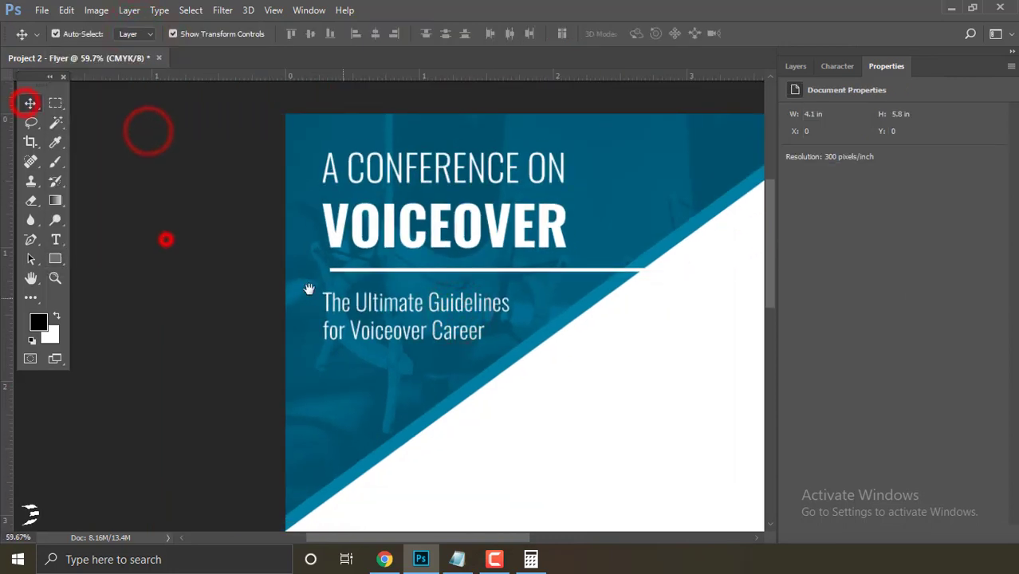
pyautogui.scroll(2, 534, 284)
pyautogui.scroll(3, 590, 300)
pyautogui.moveTo(590, 296); pyautogui.dragTo(245, 295)
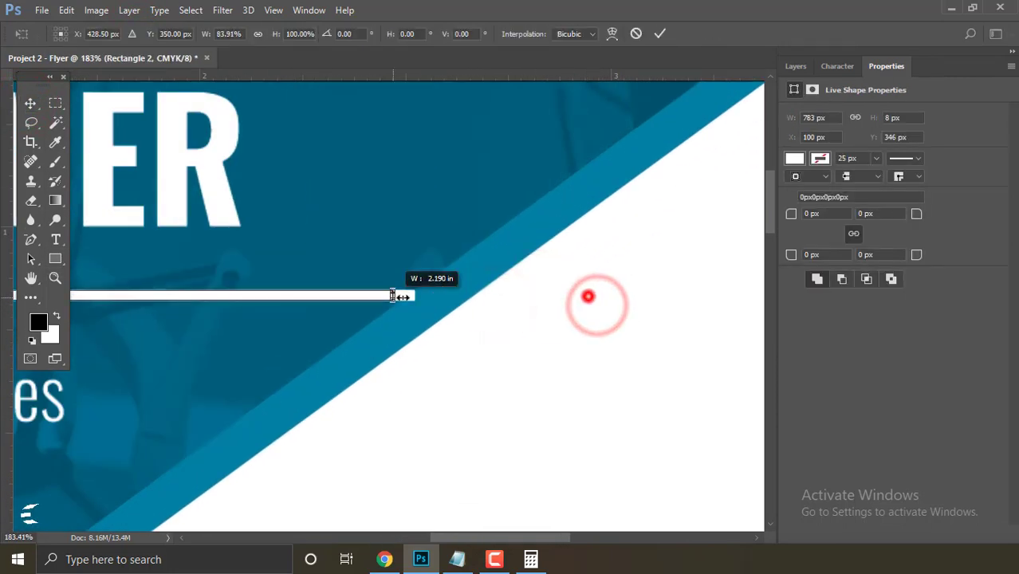
pyautogui.click(29, 239)
pyautogui.click(336, 221)
# Taper the bar's right end into a point with Add Anchor Point and Convert Point.
pyautogui.rightClick(29, 239)
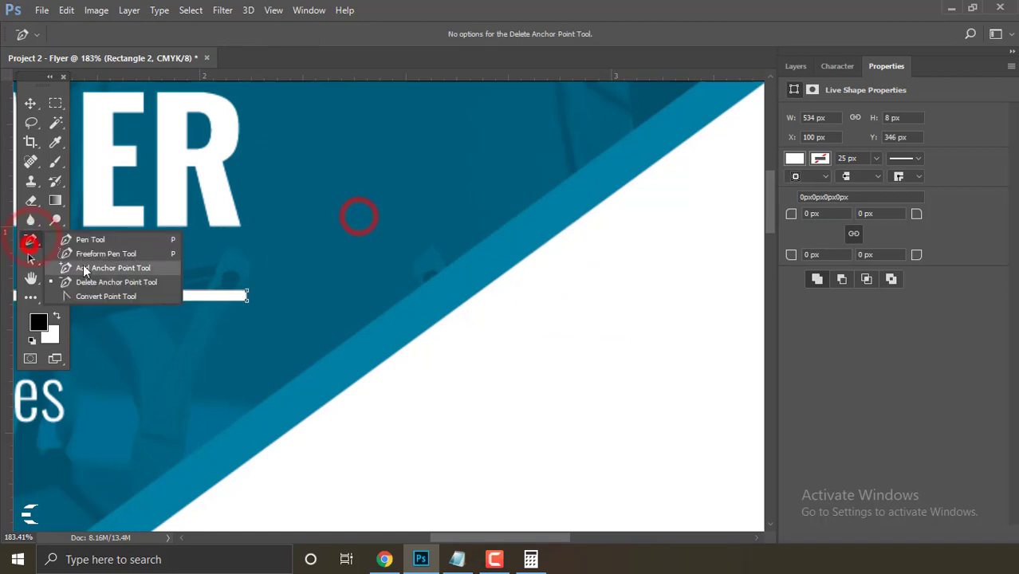
pyautogui.click(88, 269)
pyautogui.scroll(5, 205, 296)
pyautogui.click(436, 301)
pyautogui.rightClick(29, 239)
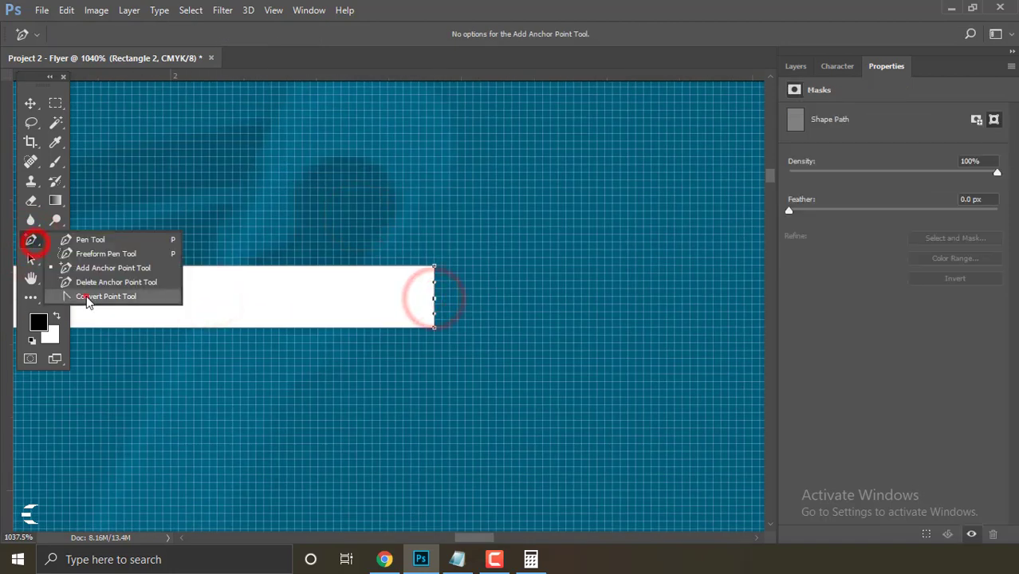
pyautogui.click(80, 296)
pyautogui.scroll(-5, 510, 321)
pyautogui.scroll(3, 510, 323)
pyautogui.click(456, 305)
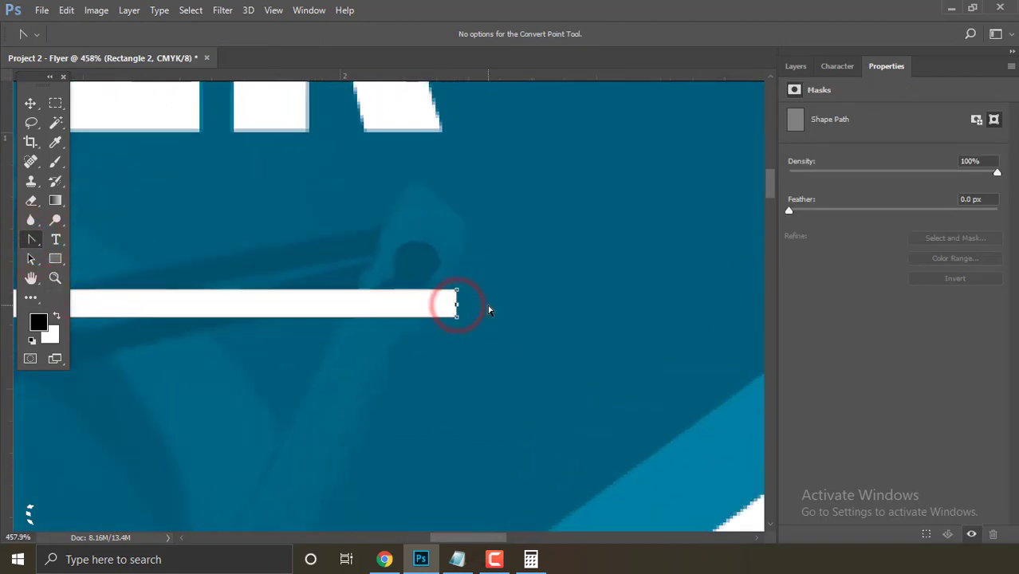
pyautogui.hotkey('shift', 'Right')
pyautogui.hotkey('shift', 'Right')
pyautogui.hotkey('shift', 'Right')
pyautogui.hotkey('shift', 'Right')
pyautogui.hotkey('shift', 'Right')
pyautogui.hotkey('shift', 'Right')
pyautogui.scroll(-5, 422, 278)
# Draw a small circle with the Ellipse Tool at the bar's left end.
pyautogui.press('v')
pyautogui.scroll(5, 424, 279)
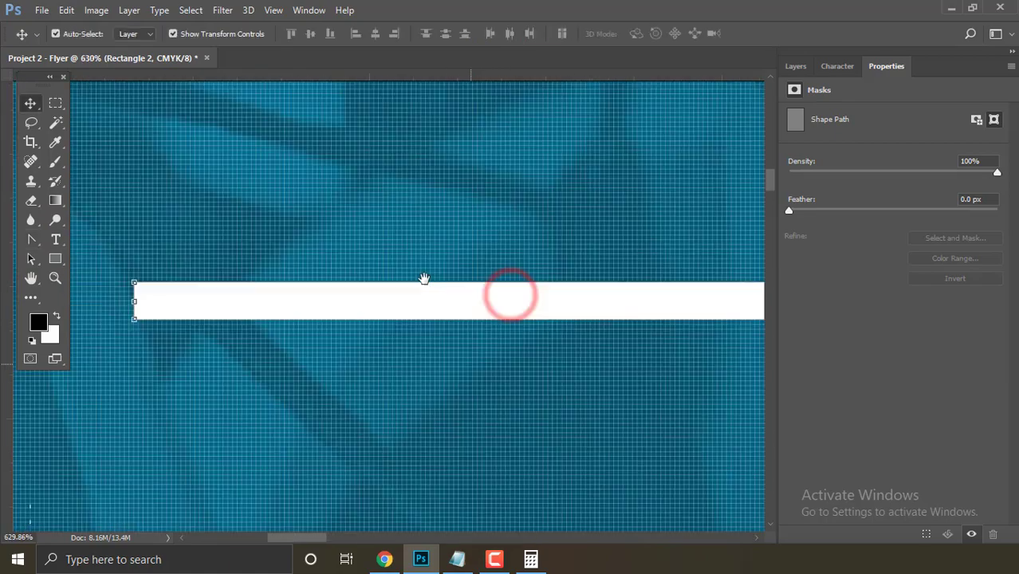
pyautogui.scroll(-5, 423, 278)
pyautogui.scroll(2, 402, 243)
pyautogui.scroll(1, 262, 364)
pyautogui.scroll(2, 185, 335)
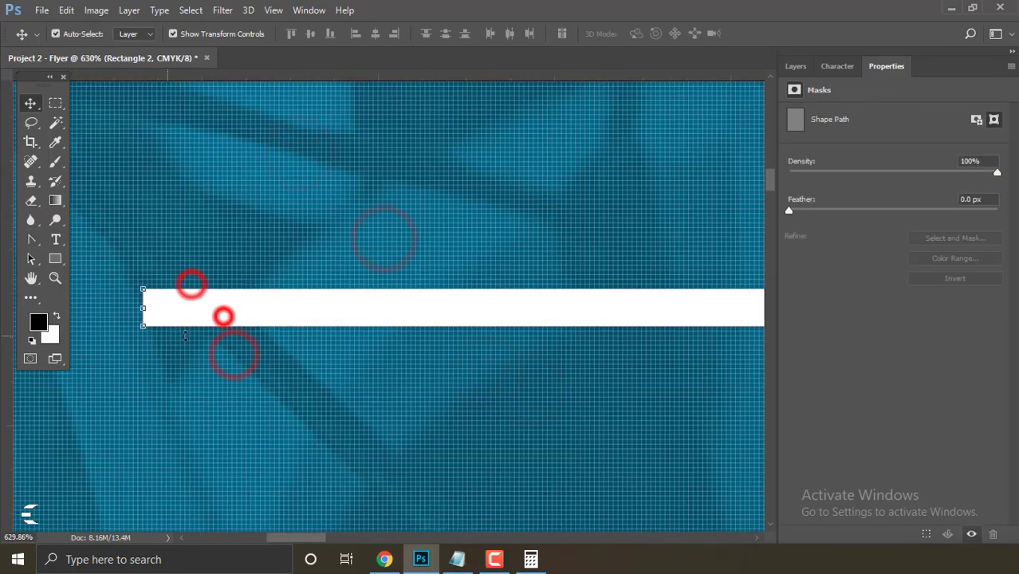
pyautogui.click(144, 319)
pyautogui.press('Return')
pyautogui.scroll(-4, 413, 362)
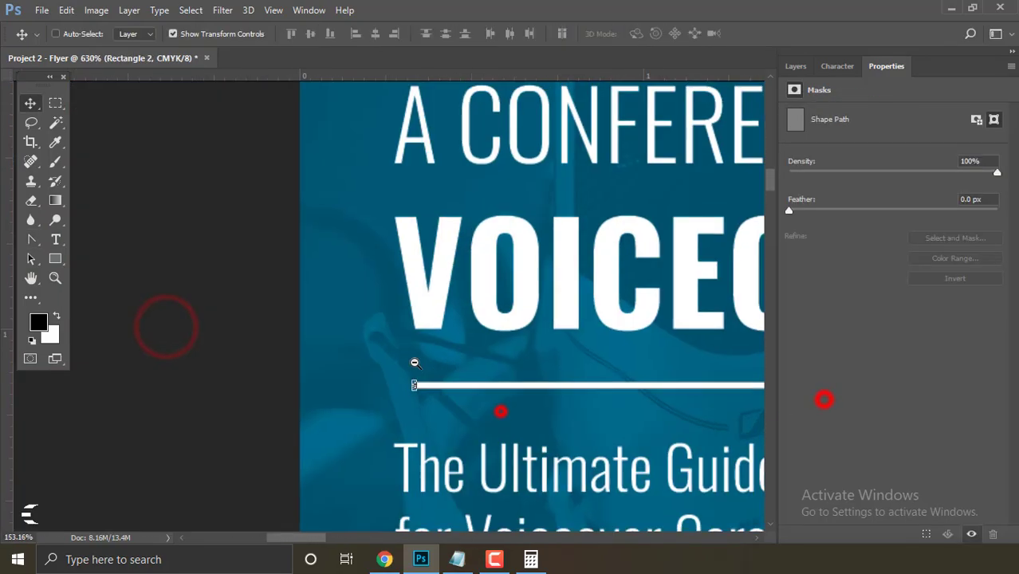
pyautogui.scroll(1, 414, 363)
pyautogui.rightClick(55, 258)
pyautogui.click(102, 292)
pyautogui.scroll(4, 432, 416)
pyautogui.moveTo(400, 349); pyautogui.dragTo(424, 375)
# Finish the circle and position it at the bar's left end.
pyautogui.click(30, 102)
pyautogui.moveTo(425, 322); pyautogui.dragTo(433, 314)
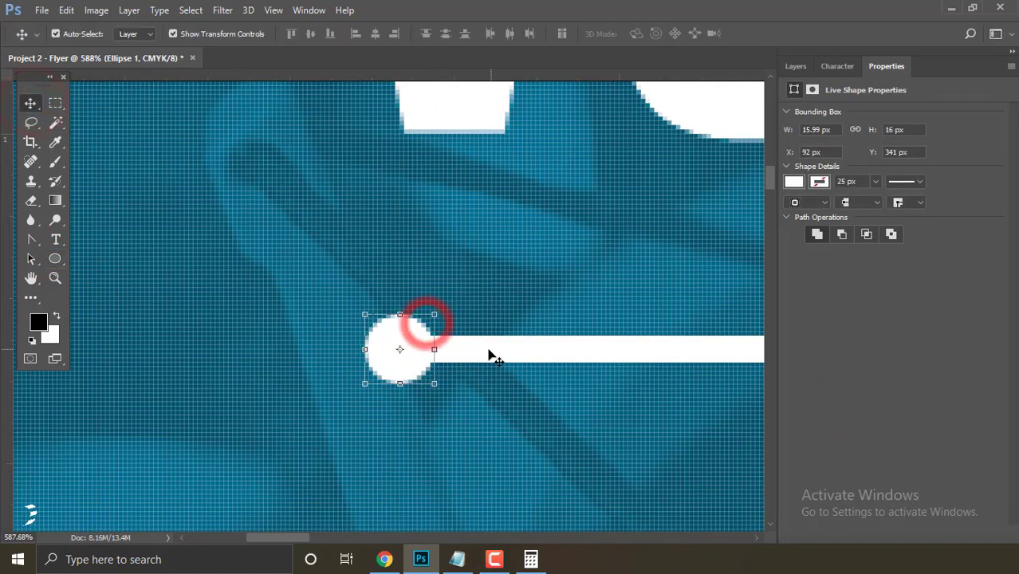
pyautogui.press('ctrl')
pyautogui.hotkey('ctrl', '0')
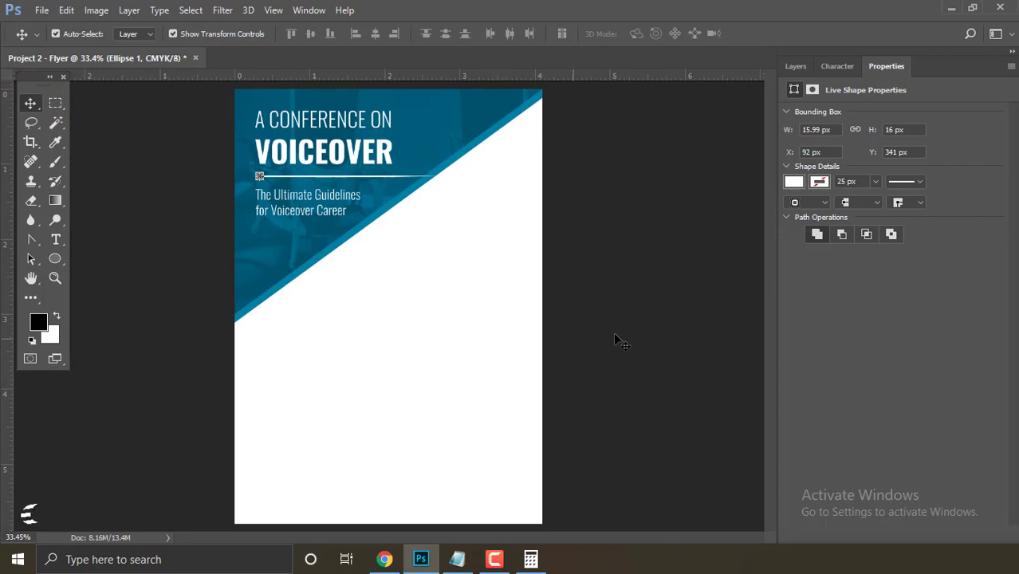
pyautogui.click(628, 334)
# Scale the circle to 143.75%, from 16 px to about 23 px.
pyautogui.moveTo(269, 163); pyautogui.dragTo(319, 165)
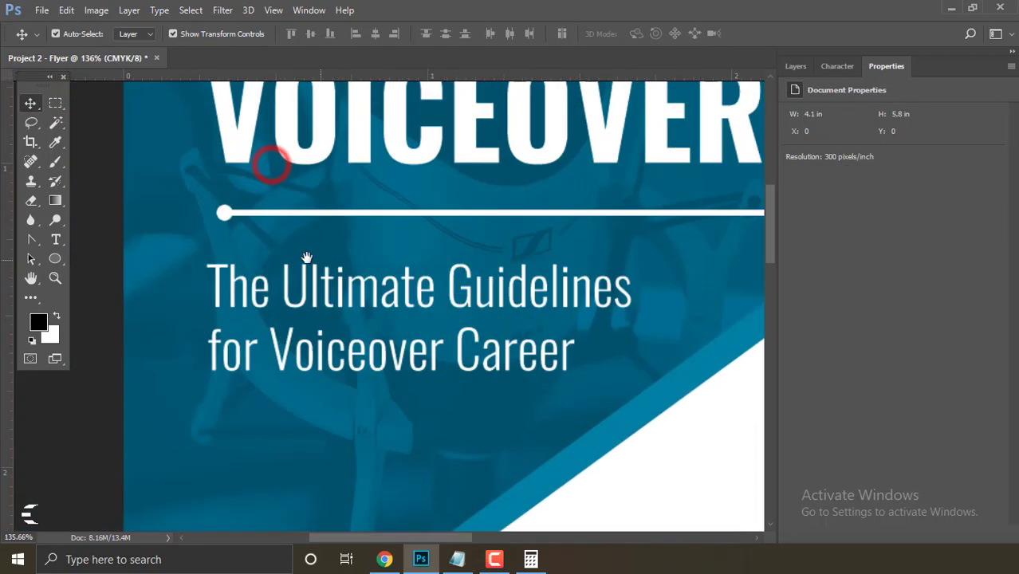
pyautogui.click(226, 215)
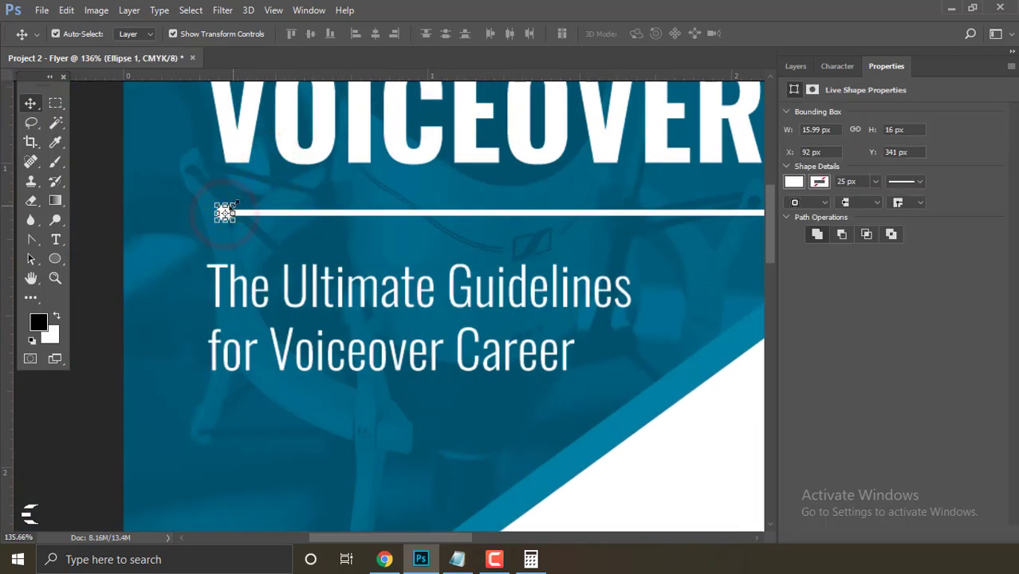
pyautogui.hotkey('ctrl', 't')
pyautogui.moveTo(236, 203); pyautogui.dragTo(239, 199)
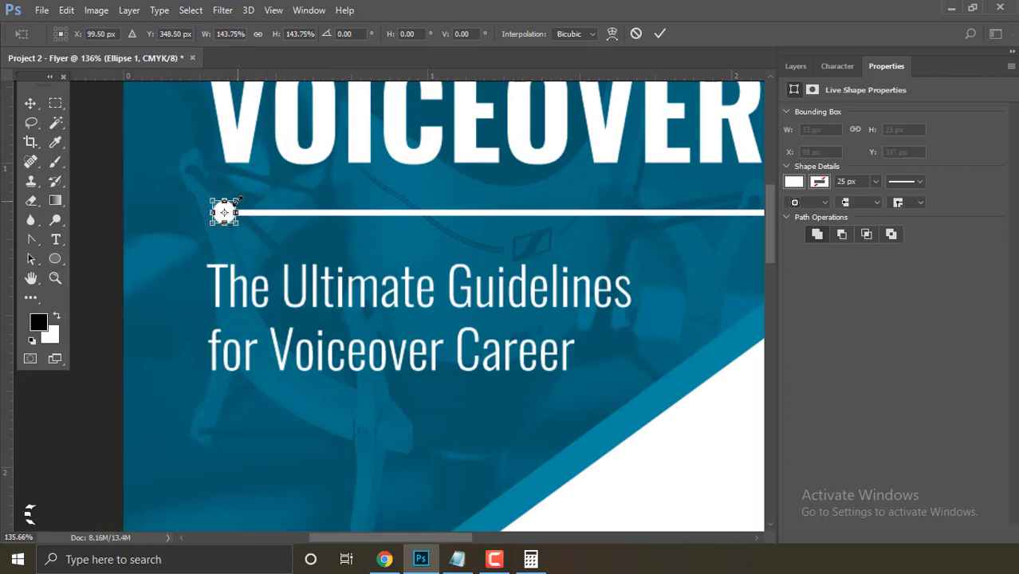
pyautogui.press('Return')
pyautogui.moveTo(490, 309); pyautogui.dragTo(456, 287)
pyautogui.moveTo(613, 263); pyautogui.dragTo(642, 255)
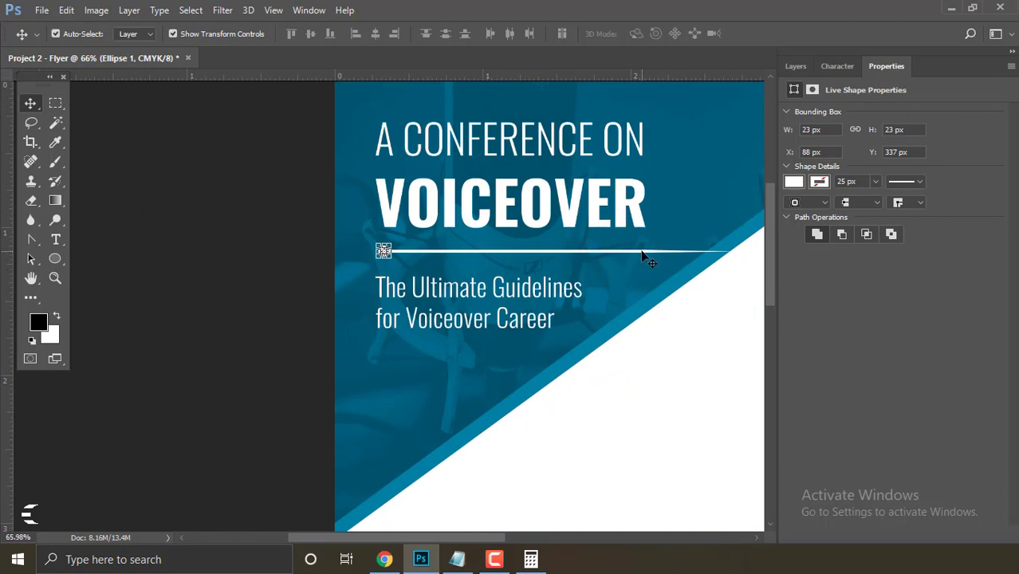
# Group the Ellipse 1 and Rectangle 2 layers into a group named 'Line'.
pyautogui.click(796, 67)
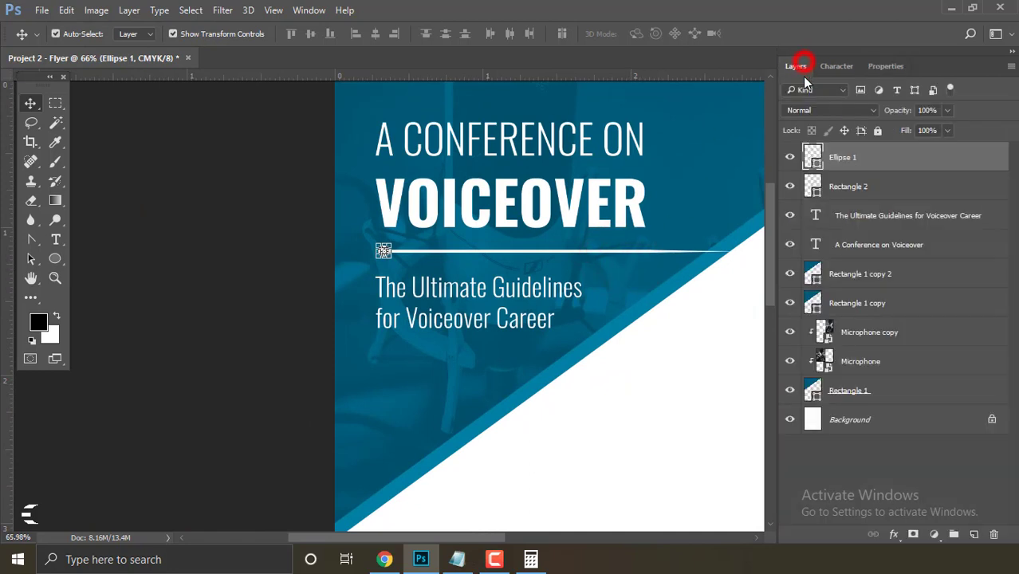
pyautogui.keyDown('shift'); pyautogui.click(879, 189); pyautogui.keyUp('shift')
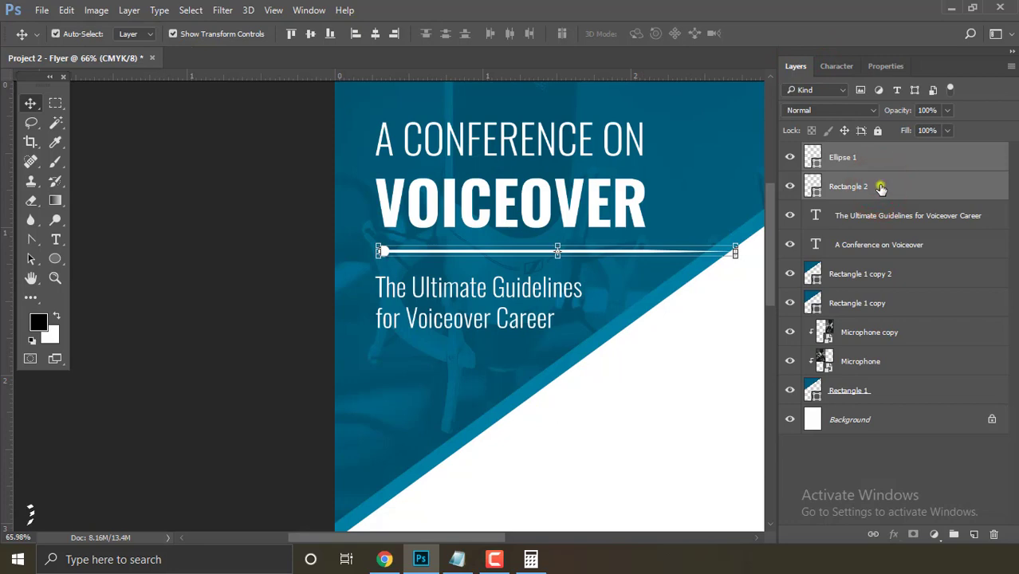
pyautogui.rightClick(880, 187)
pyautogui.click(647, 182)
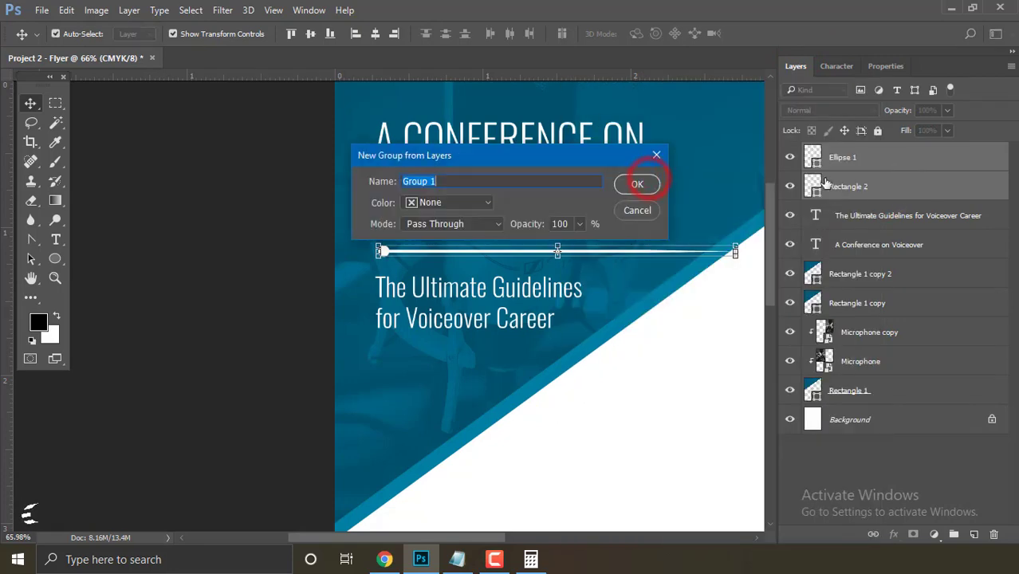
pyautogui.click(635, 184)
pyautogui.doubleClick(845, 151)
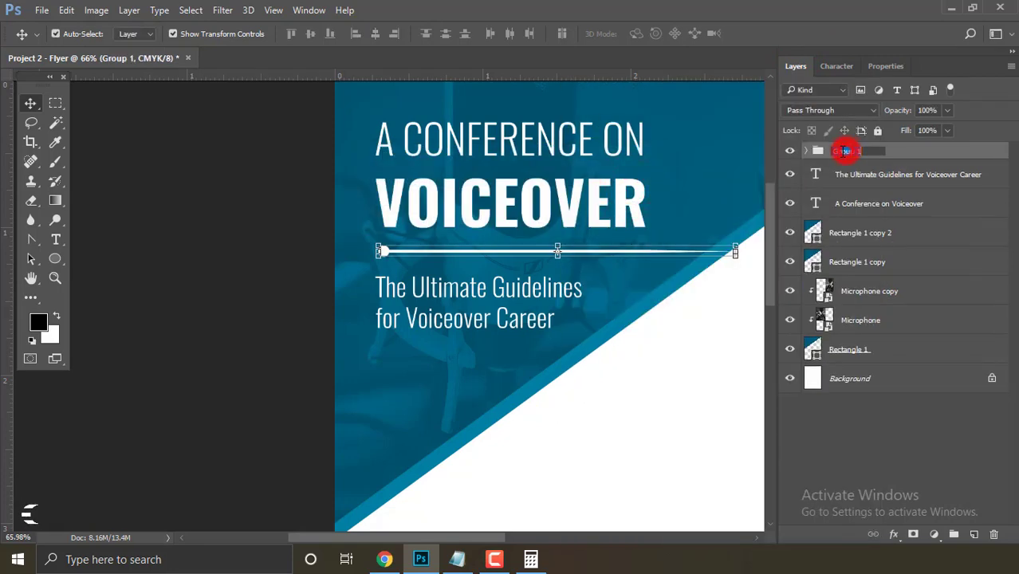
pyautogui.write('Line')
pyautogui.press('Return')
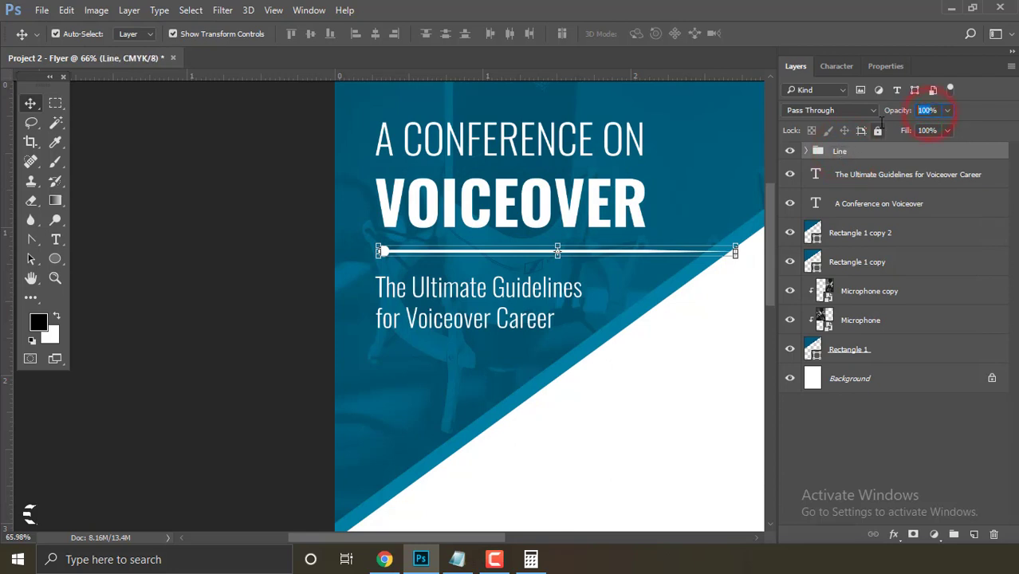
# Set the Line group's opacity to 70%.
pyautogui.write('0')
pyautogui.press('Return')
pyautogui.press('Return')
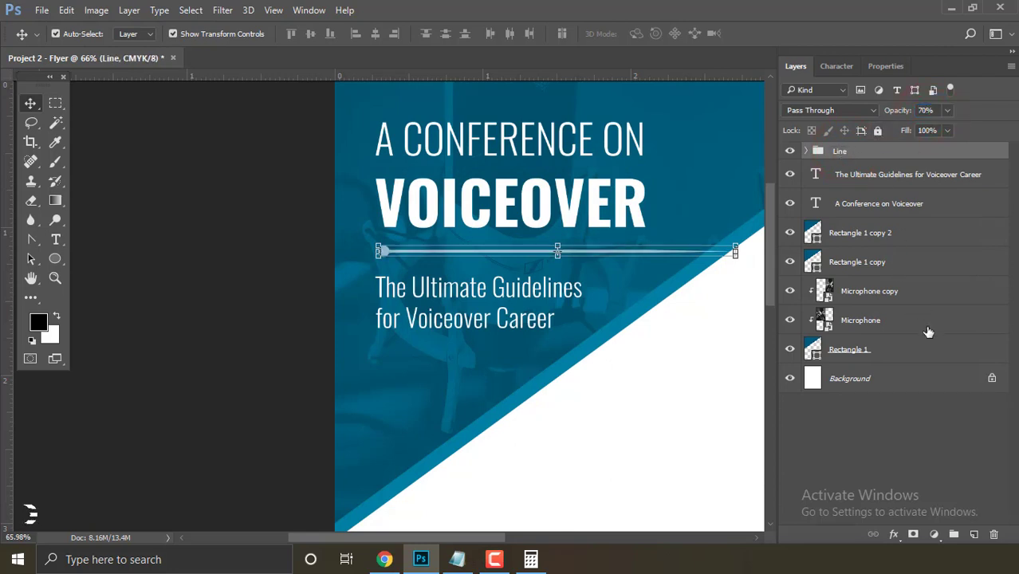
pyautogui.click(877, 488)
pyautogui.keyDown('alt'); pyautogui.click(511, 282); pyautogui.keyUp('alt')
pyautogui.click(505, 285)
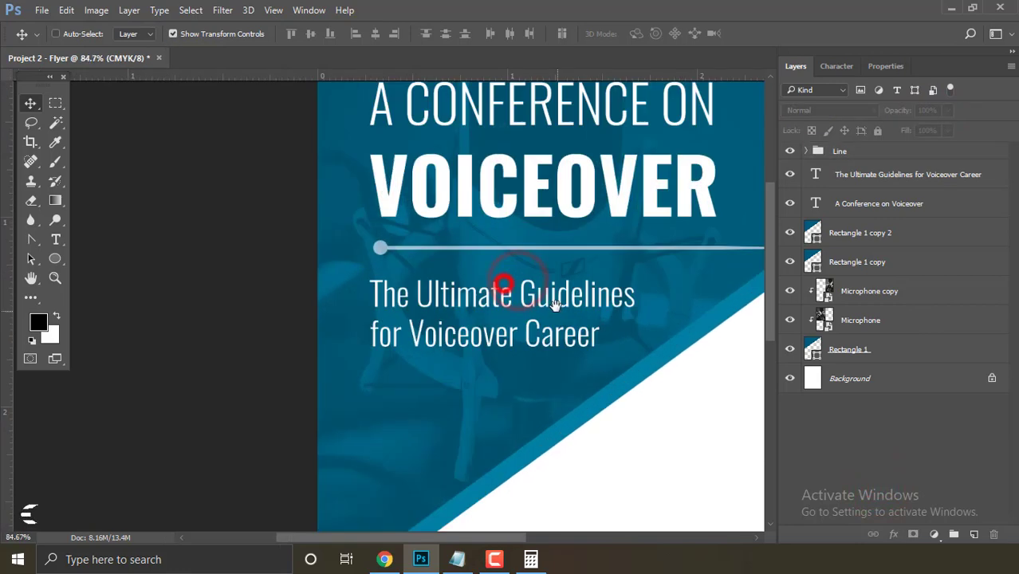
pyautogui.keyDown('alt'); pyautogui.click(481, 297); pyautogui.keyUp('alt')
pyautogui.click(466, 295)
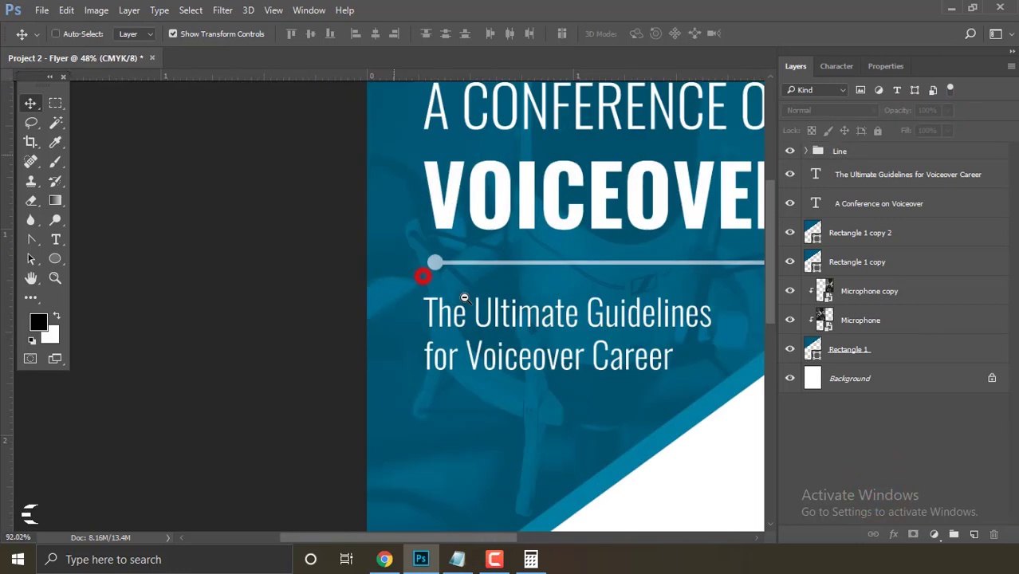
pyautogui.click(499, 278)
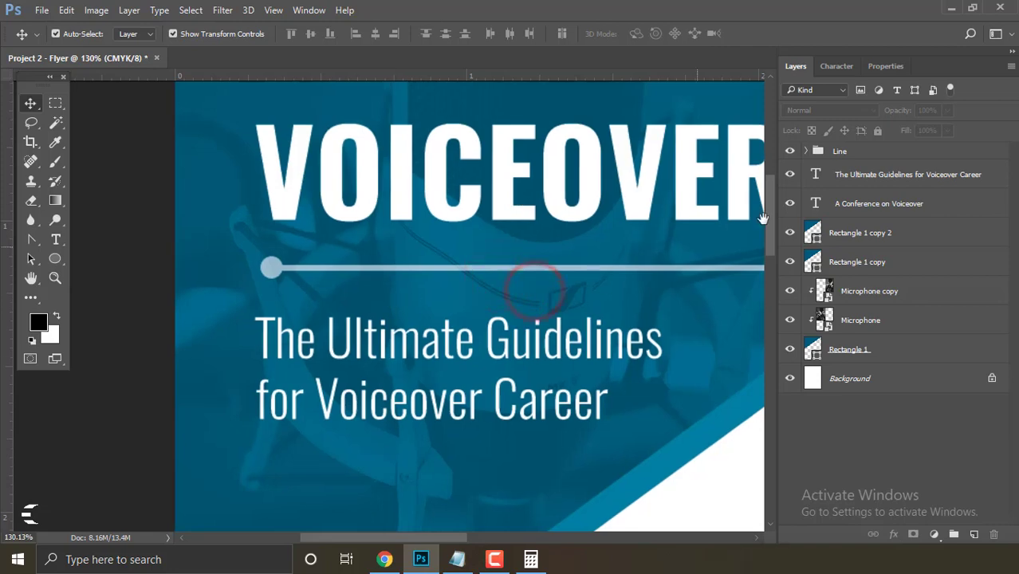
# Nudge the Line group slightly left beneath VOICEOVER.
pyautogui.click(871, 152)
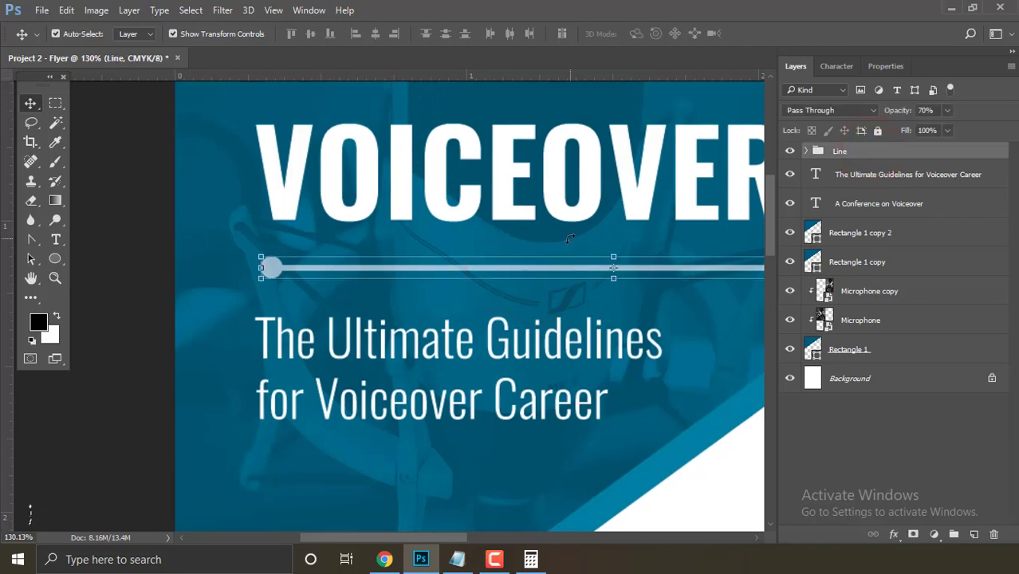
pyautogui.hotkey('shift', 'Left')
pyautogui.hotkey('shift', 'Left')
pyautogui.hotkey('shift', 'Left')
pyautogui.hotkey('shift', 'Left')
pyautogui.hotkey('shift', 'Left')
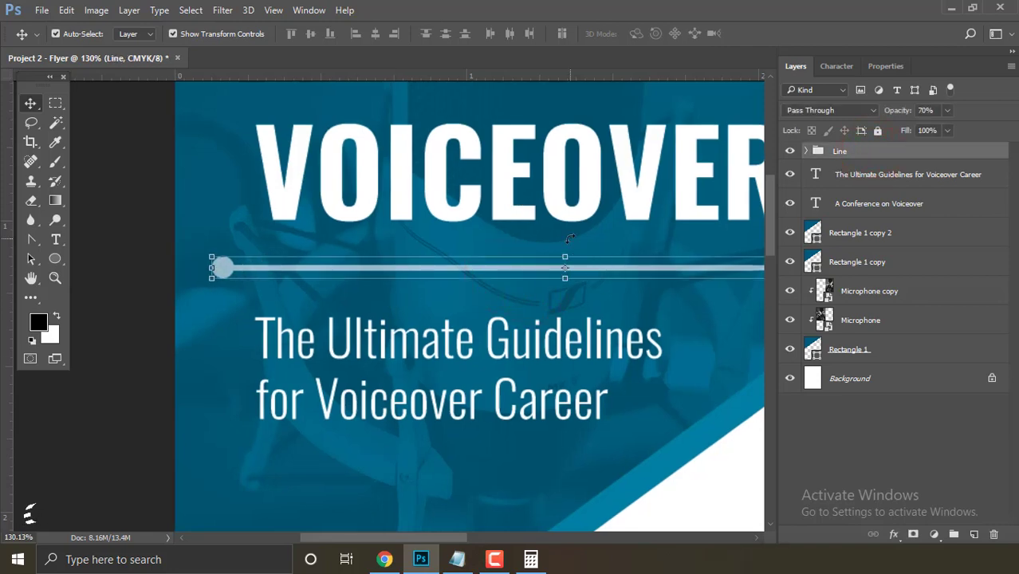
pyautogui.click(102, 300)
pyautogui.scroll(-5, 102, 300)
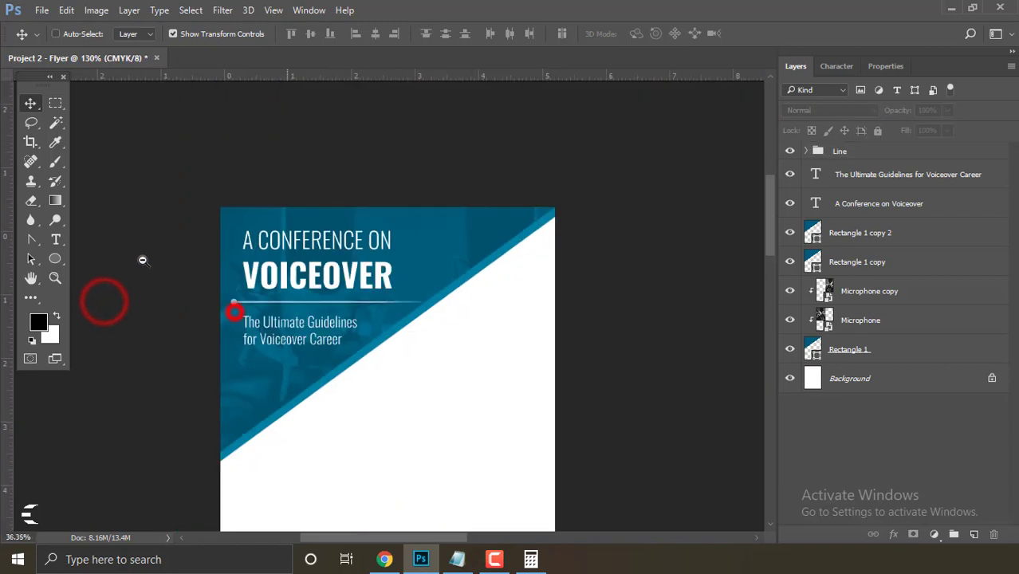
pyautogui.scroll(3, 234, 310)
pyautogui.scroll(1, 453, 218)
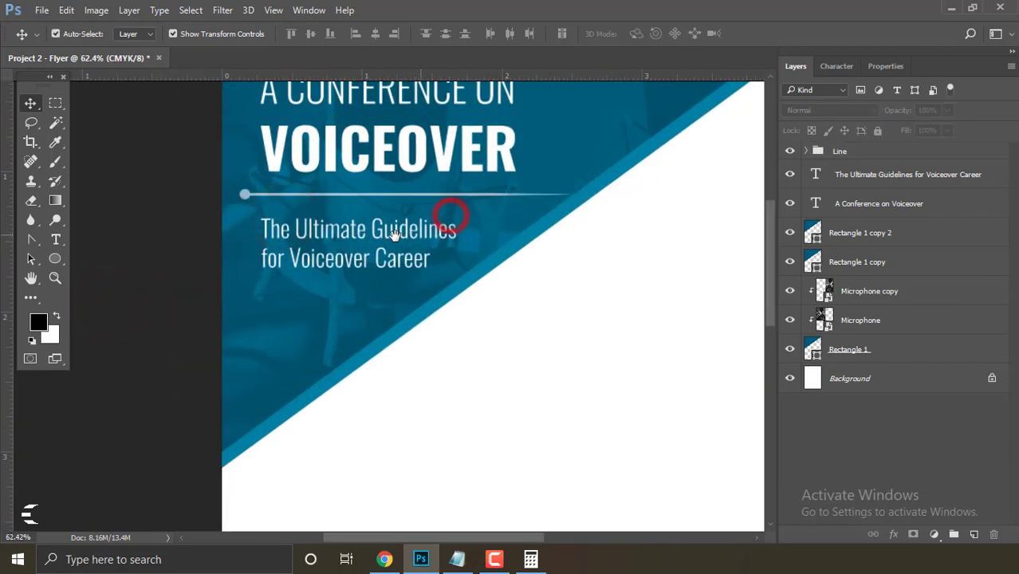
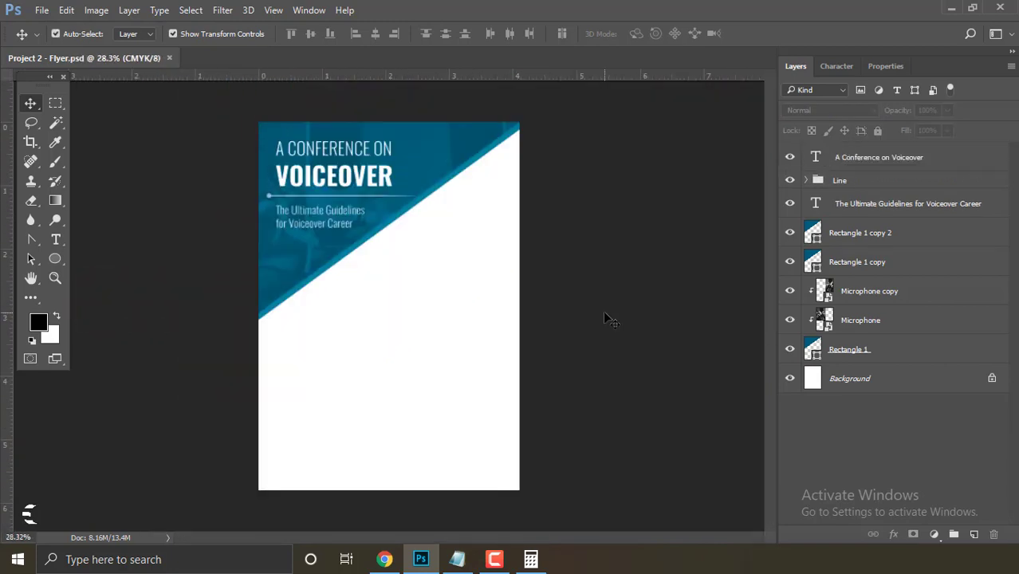
# Group the header layers, title through Rectangle 1, into a locked group 'Top' and save Flyer.psd.
pyautogui.click(946, 160)
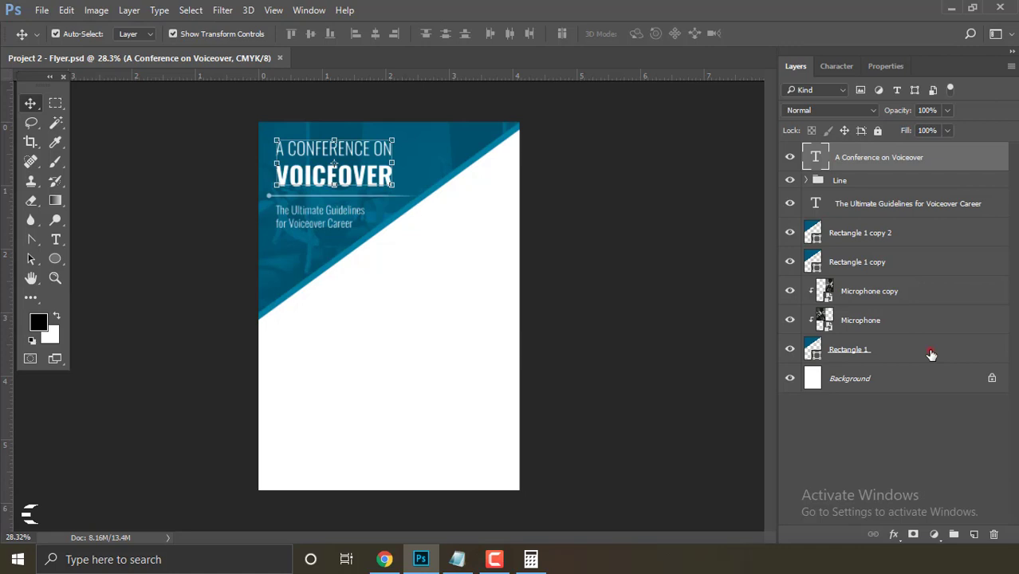
pyautogui.keyDown('shift'); pyautogui.click(930, 351); pyautogui.keyUp('shift')
pyautogui.rightClick(937, 158)
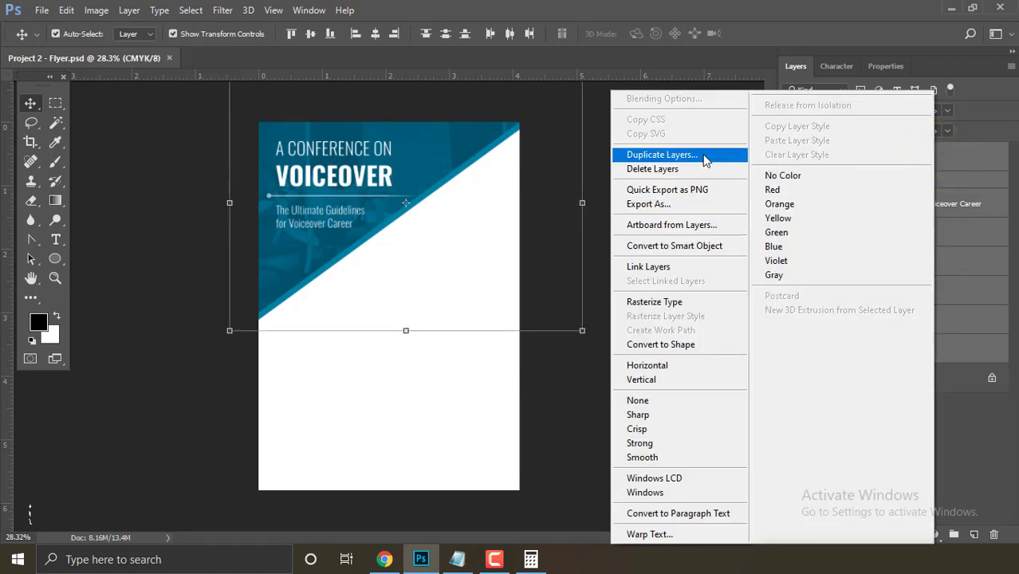
pyautogui.click(970, 415)
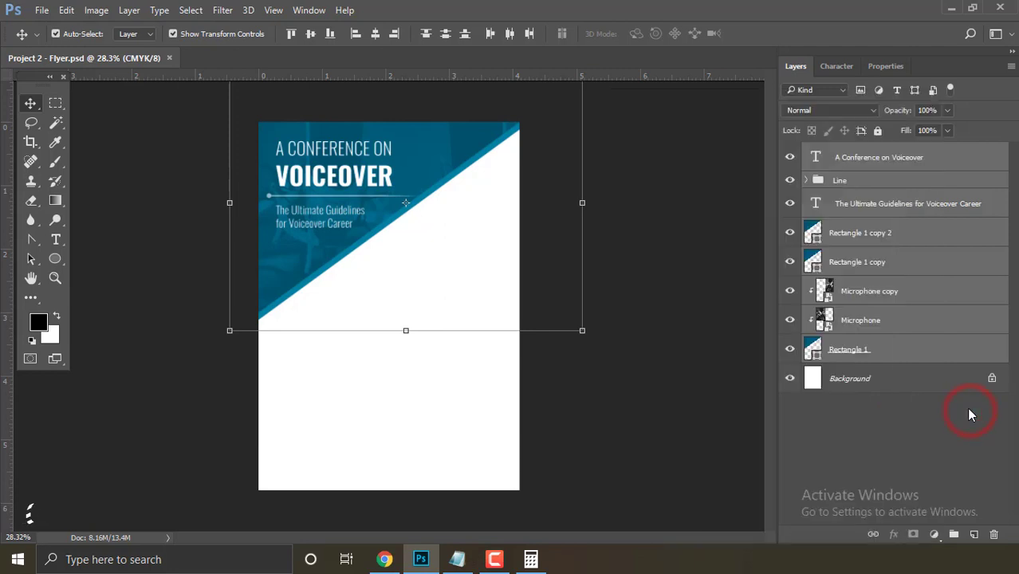
pyautogui.hotkey('ctrl', 'g')
pyautogui.write('Top')
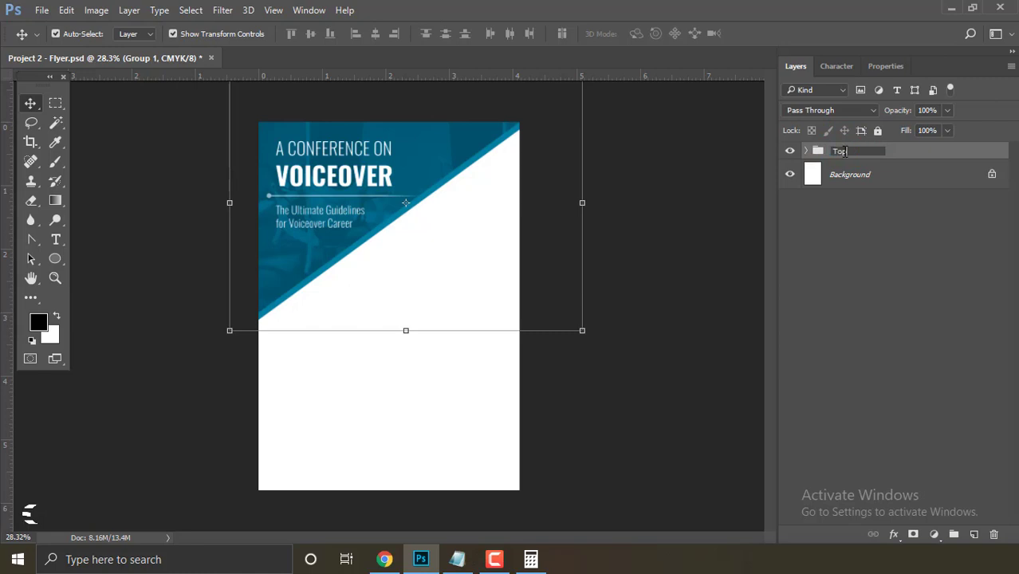
pyautogui.press('Return')
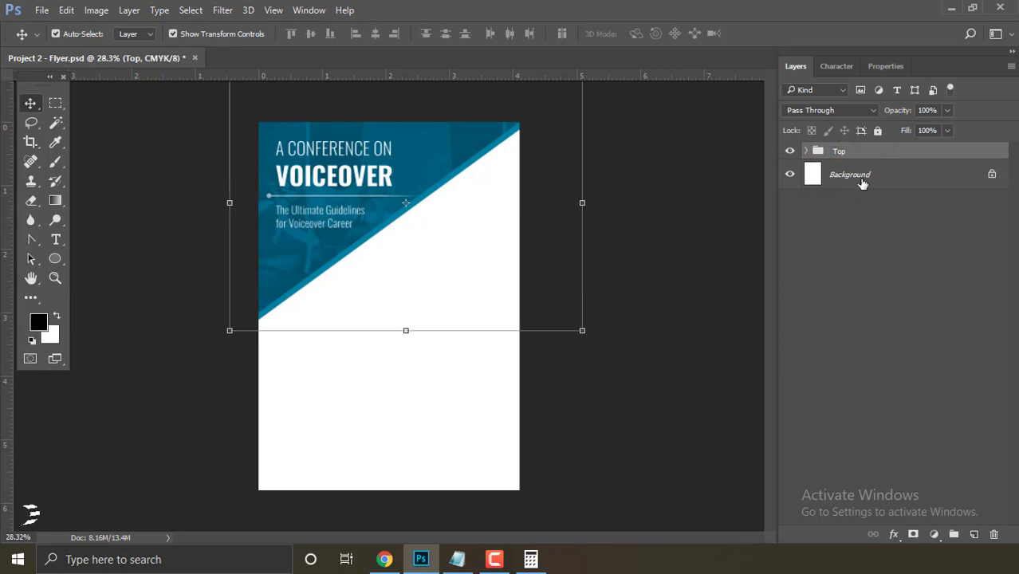
pyautogui.click(877, 131)
pyautogui.click(634, 218)
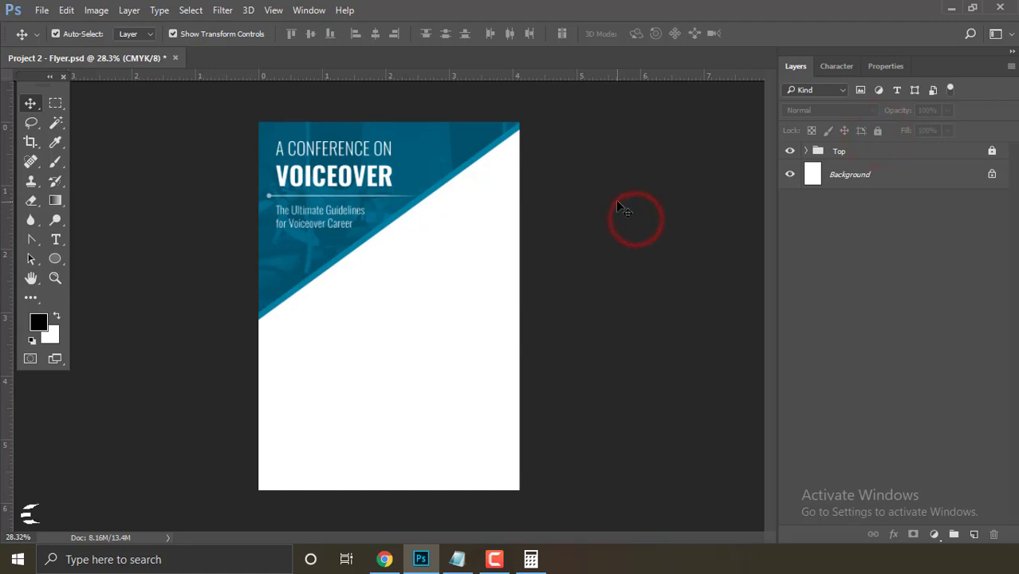
pyautogui.hotkey('ctrl', 's')
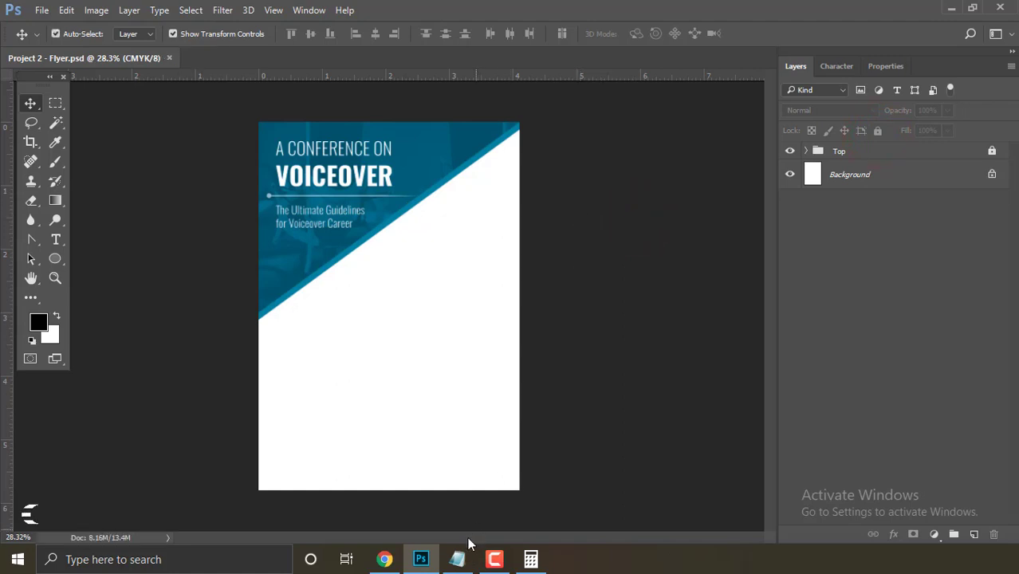
# Copy the ABOUT THE EVENT heading and paragraph from Info.txt, then return to Flyer.psd.
pyautogui.click(456, 559)
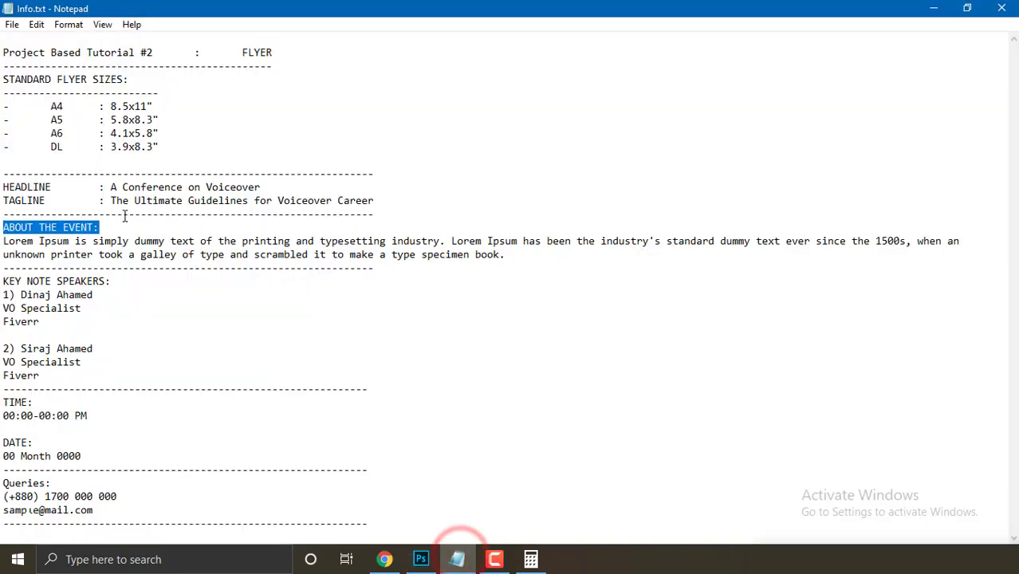
pyautogui.click(119, 227)
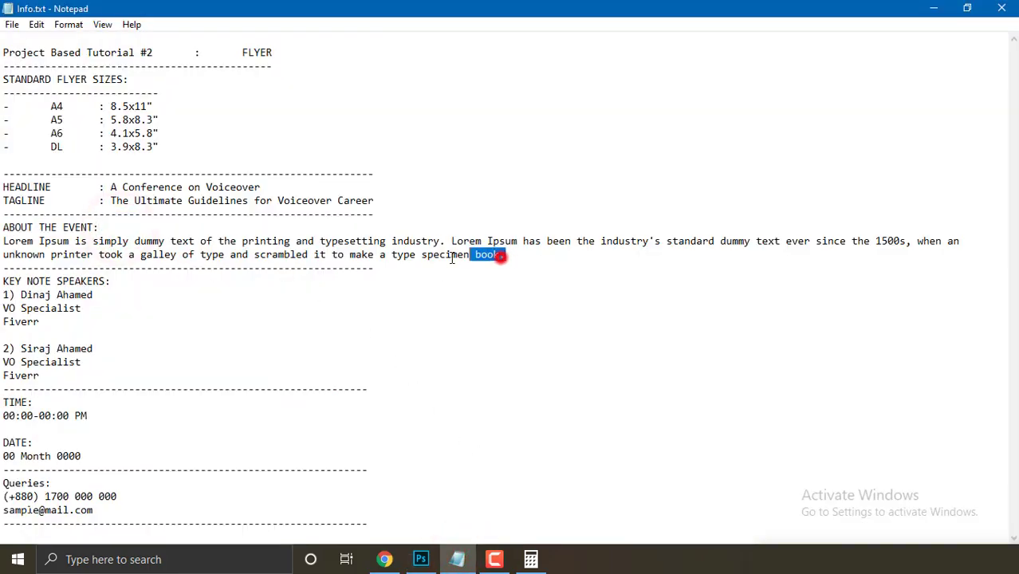
pyautogui.moveTo(451, 258); pyautogui.dragTo(7, 228)
pyautogui.rightClick(12, 230)
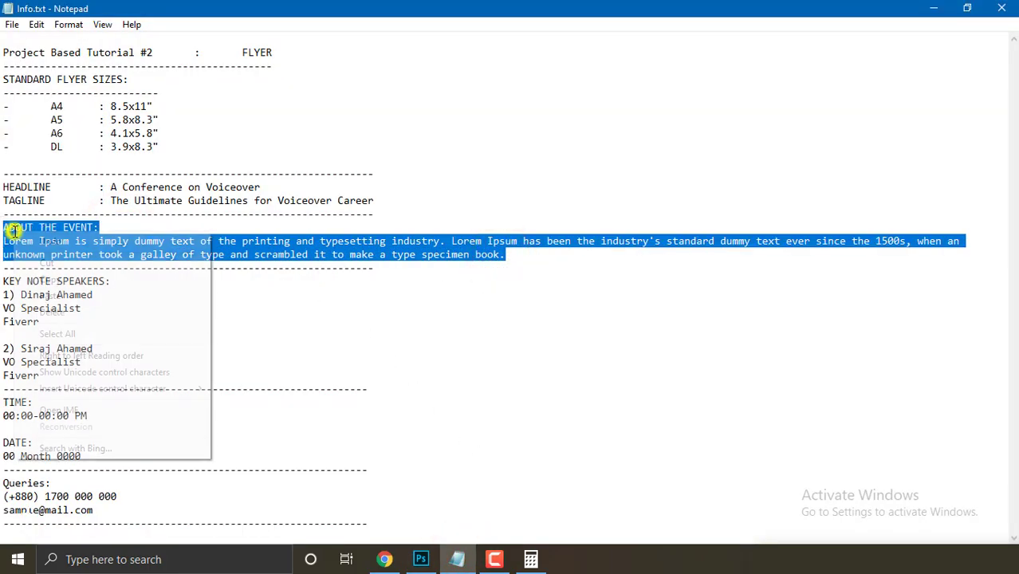
pyautogui.click(63, 279)
pyautogui.click(421, 559)
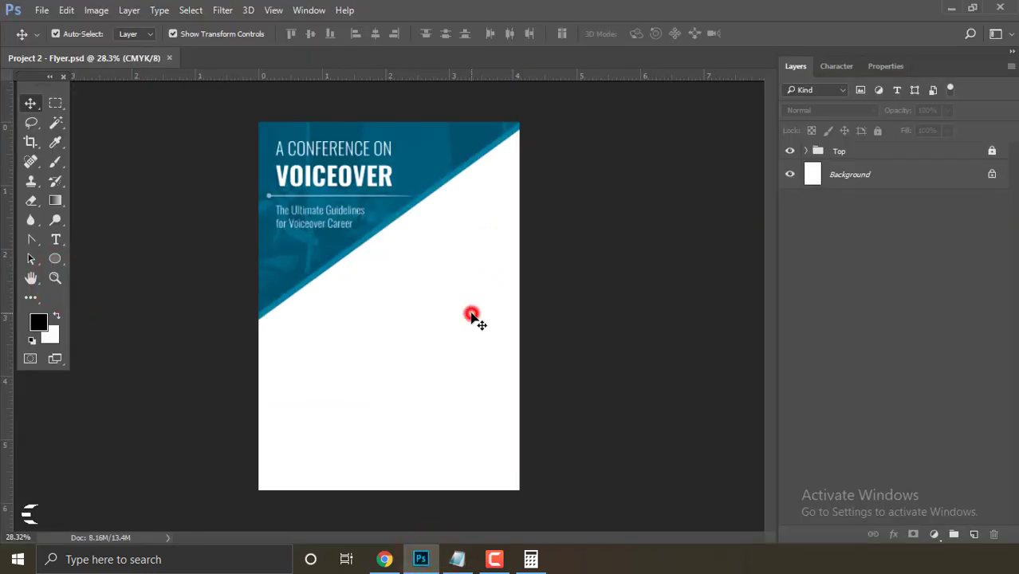
# Choose the Horizontal Type tool with the header's teal sampled as the text colour.
pyautogui.click(55, 239)
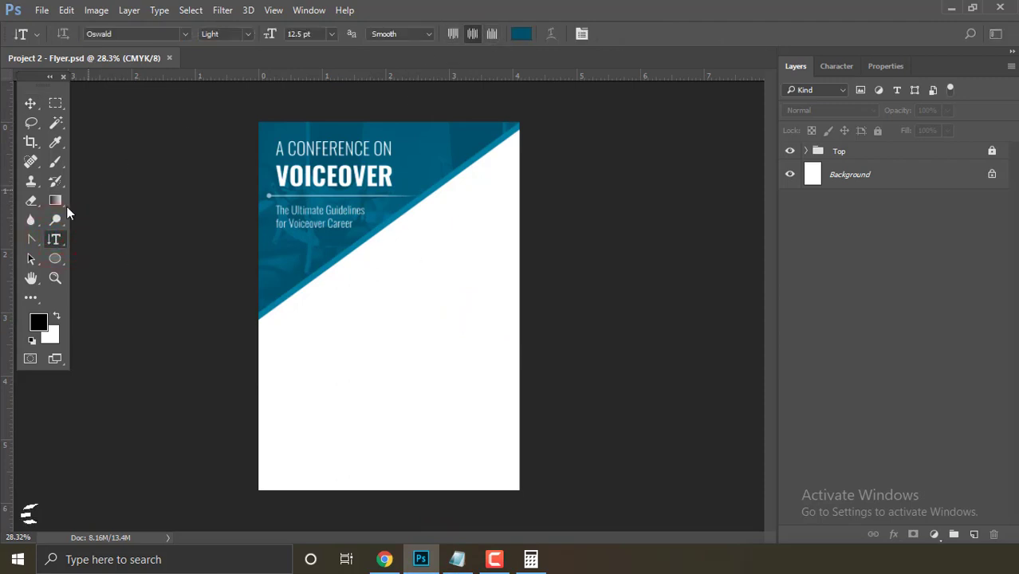
pyautogui.rightClick(55, 243)
pyautogui.click(98, 239)
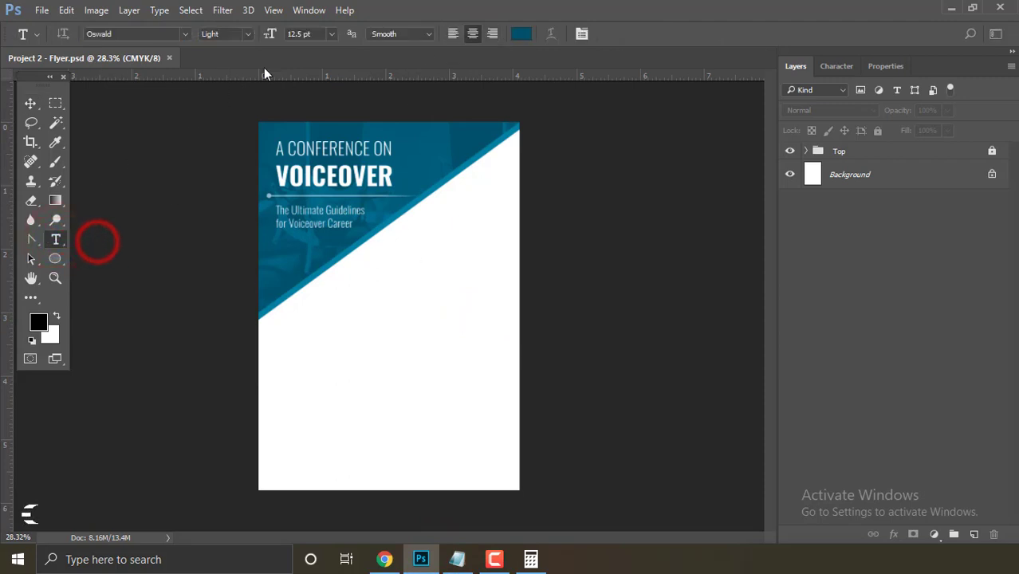
pyautogui.click(520, 35)
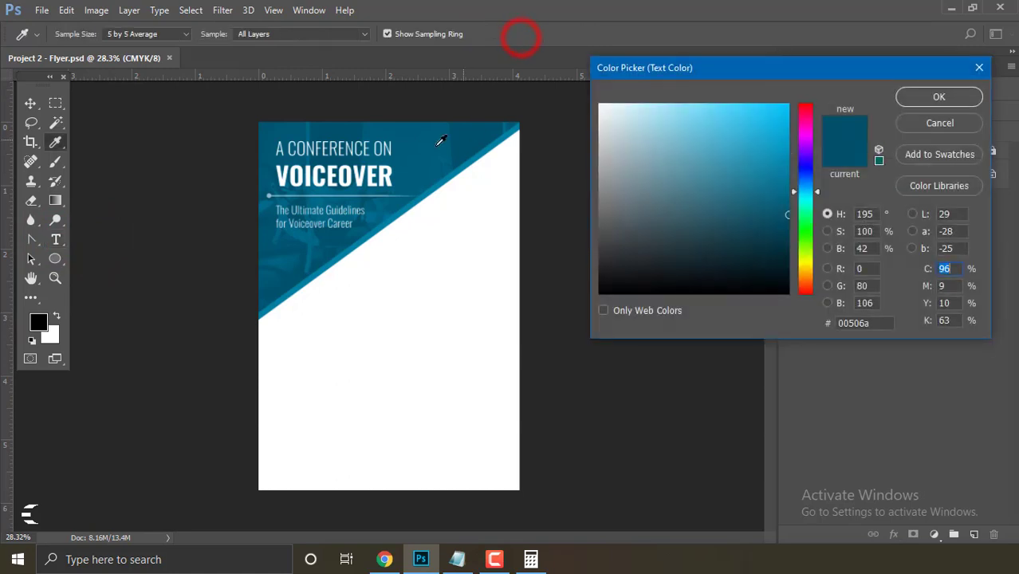
pyautogui.click(415, 148)
pyautogui.click(462, 141)
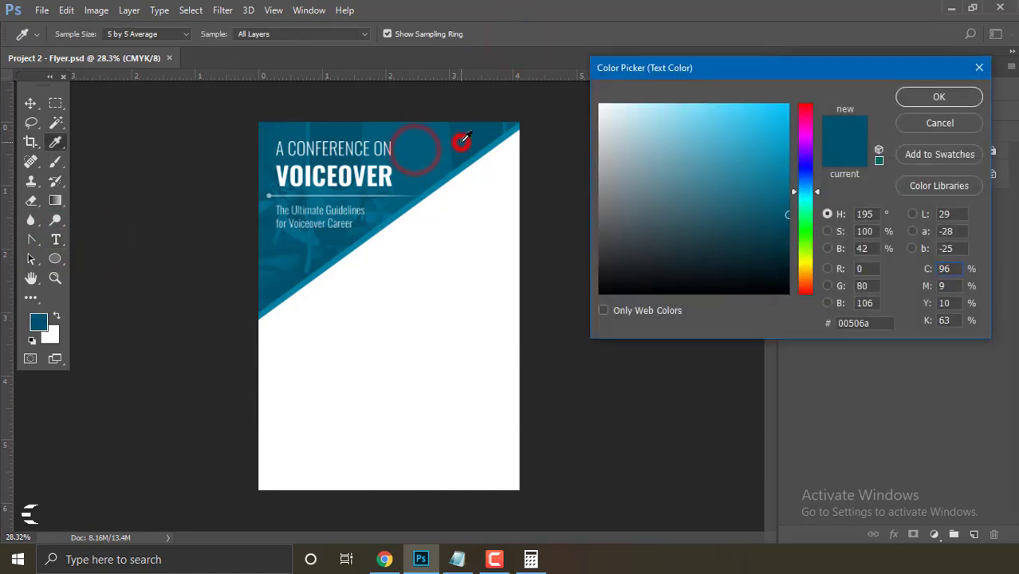
pyautogui.click(936, 98)
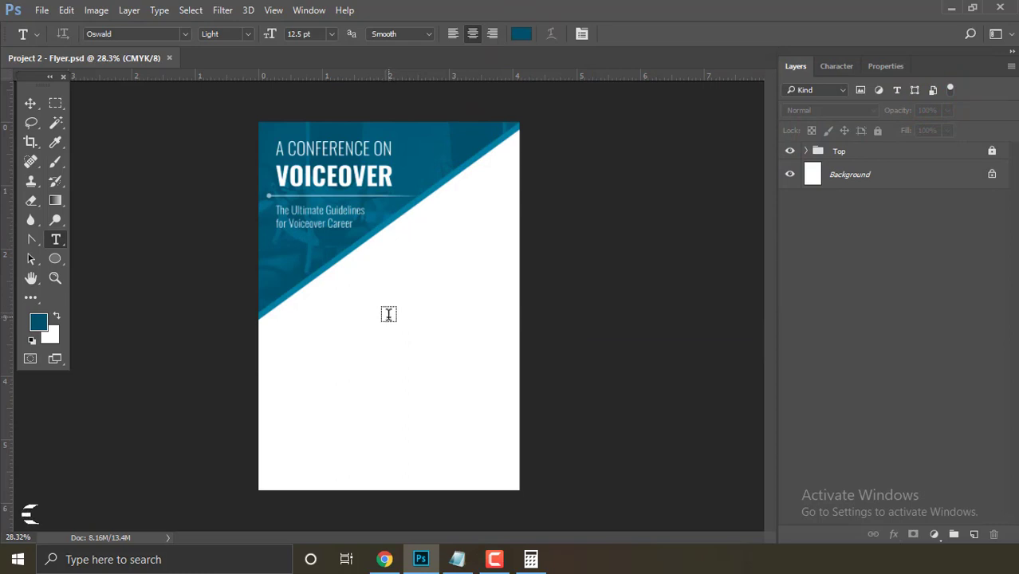
# Paste the event text below the header as a narrower paragraph at about 9 pt.
pyautogui.click(390, 310)
pyautogui.rightClick(385, 296)
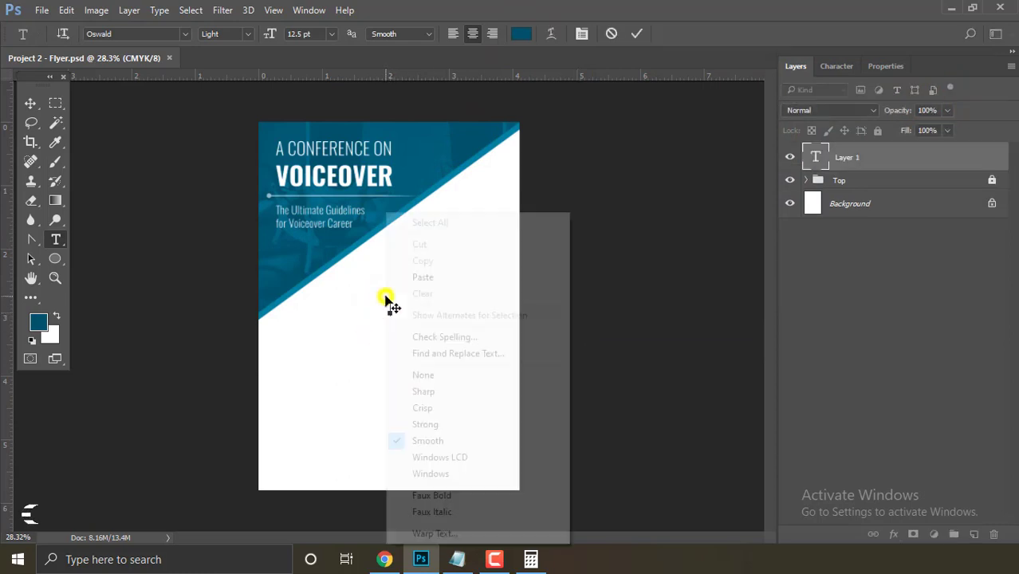
pyautogui.click(424, 276)
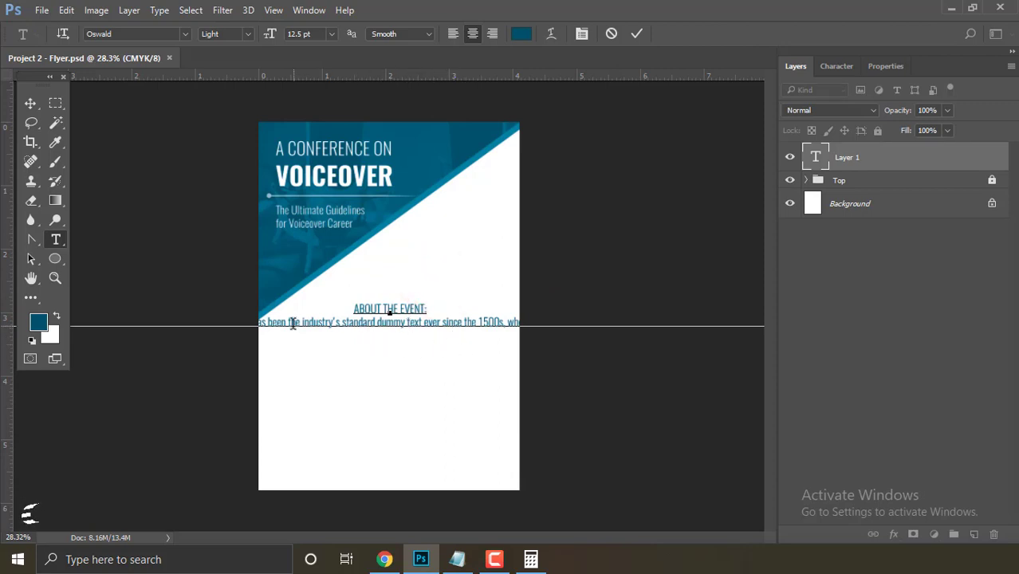
pyautogui.hotkey('ctrl', 'a')
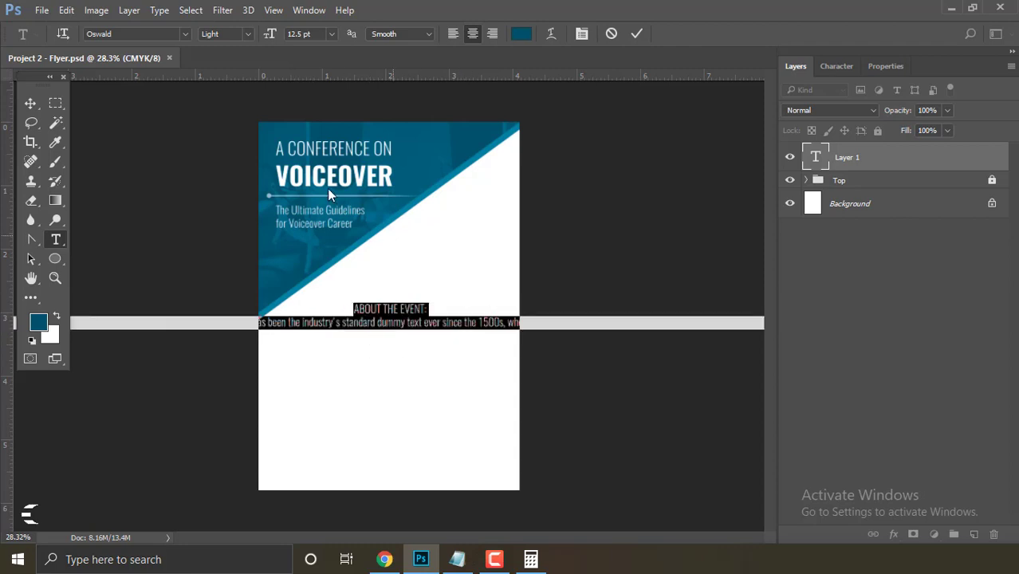
pyautogui.moveTo(271, 38); pyautogui.dragTo(266, 118)
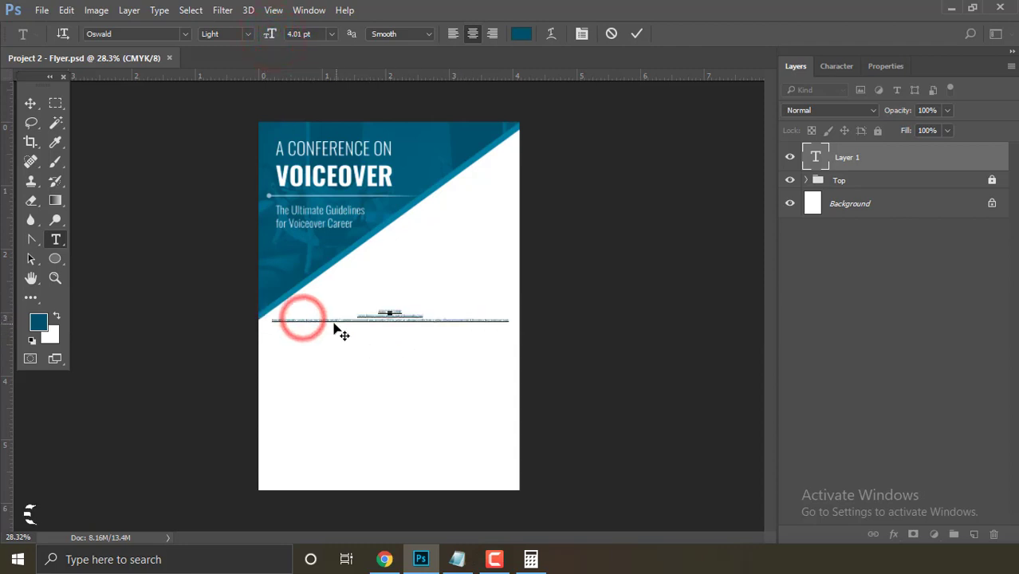
pyautogui.moveTo(300, 314); pyautogui.dragTo(330, 319)
pyautogui.click(409, 325)
pyautogui.hotkey('ctrl', 'a')
pyautogui.moveTo(271, 34); pyautogui.dragTo(288, 34)
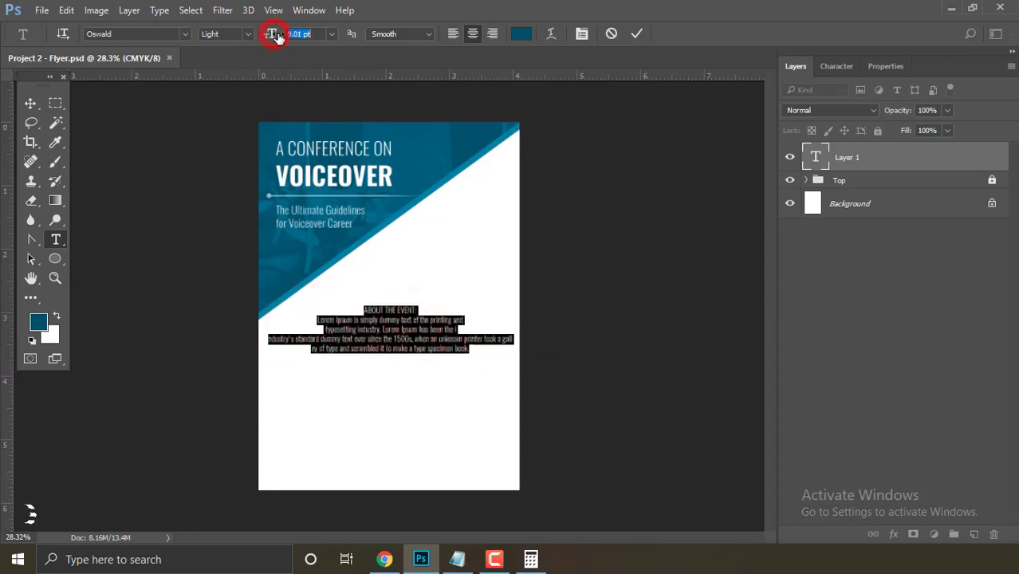
pyautogui.click(636, 33)
# Break the event paragraph's lines before 'the industry's' and 'unknown printer'.
pyautogui.click(30, 102)
pyautogui.scroll(1, 370, 329)
pyautogui.scroll(1, 370, 329)
pyautogui.doubleClick(815, 156)
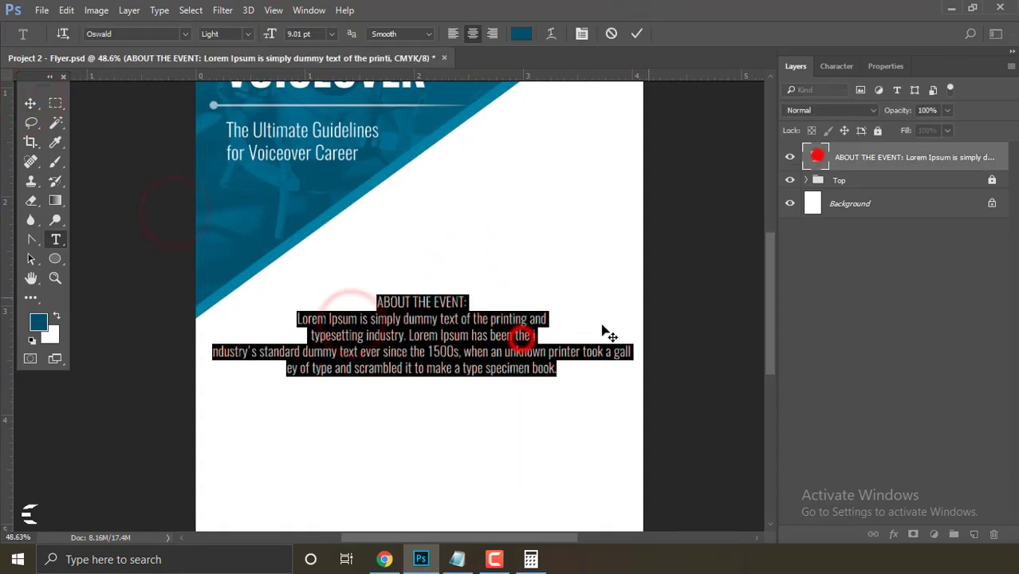
pyautogui.click(540, 333)
pyautogui.click(318, 335)
pyautogui.press('Return')
pyautogui.click(520, 351)
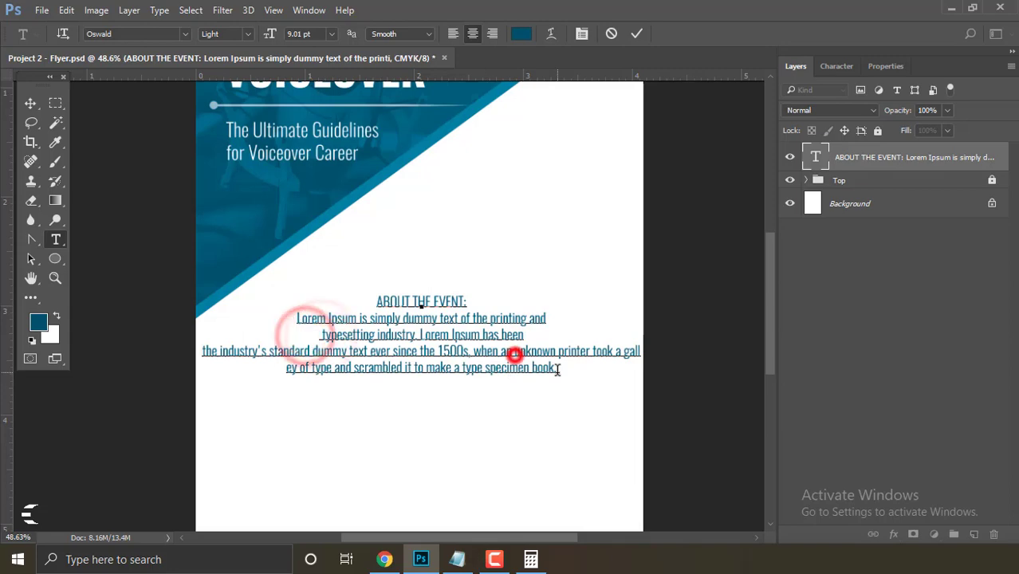
pyautogui.press('Return')
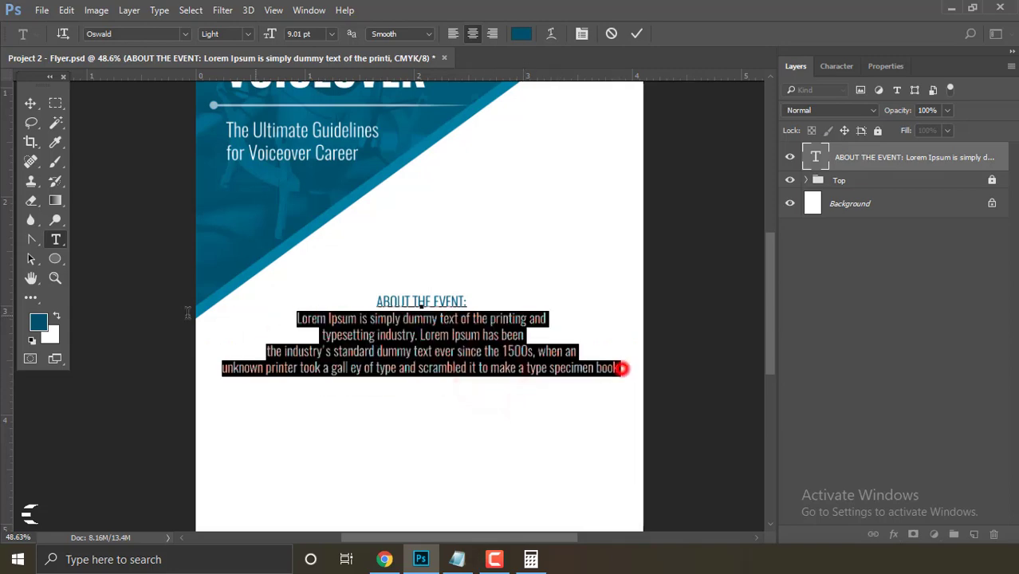
# Add a line break before 'a type' and commit the paragraph edits.
pyautogui.tripleClick(618, 369)
pyautogui.click(520, 368)
pyautogui.press('Return')
pyautogui.click(636, 34)
pyautogui.scroll(-1, 423, 369)
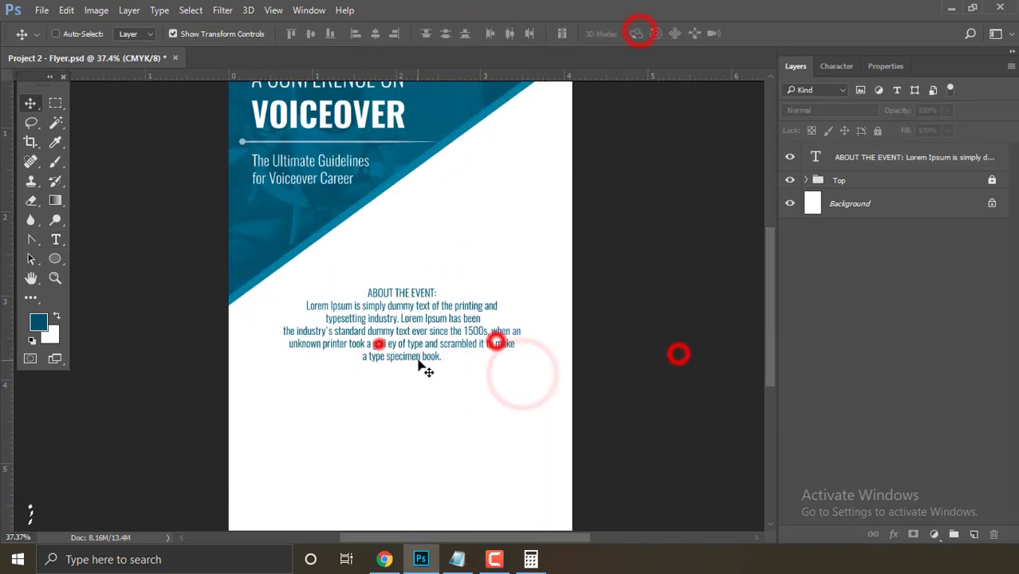
# Set the event text size to 12 pt.
pyautogui.doubleClick(814, 156)
pyautogui.click(299, 34)
pyautogui.write('12')
pyautogui.click(629, 257)
pyautogui.press('v')
pyautogui.scroll(-1, 629, 256)
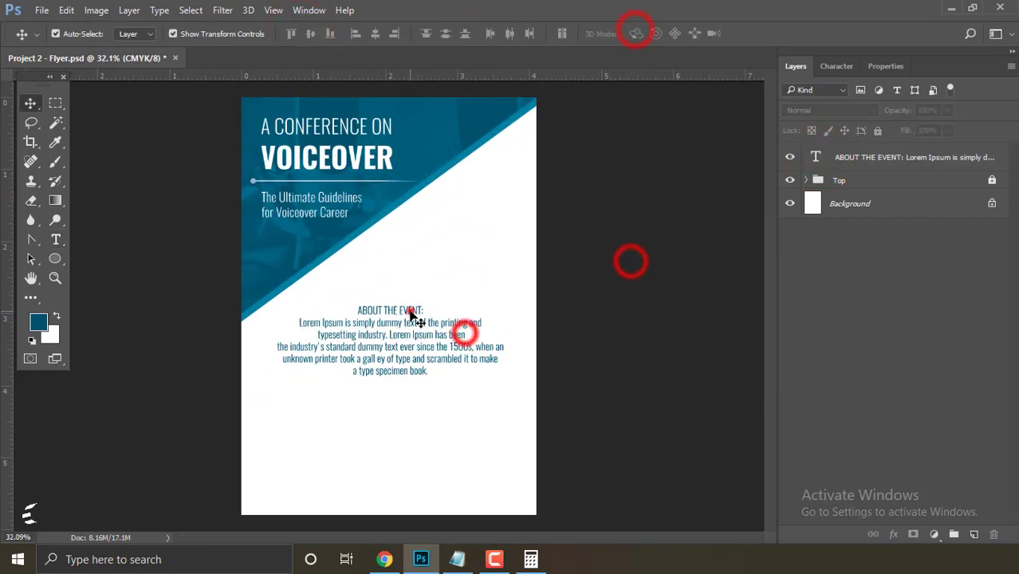
pyautogui.scroll(2, 630, 321)
# Recolour the event text dark grey using a colour code starting with 1c.
pyautogui.doubleClick(814, 156)
pyautogui.click(521, 34)
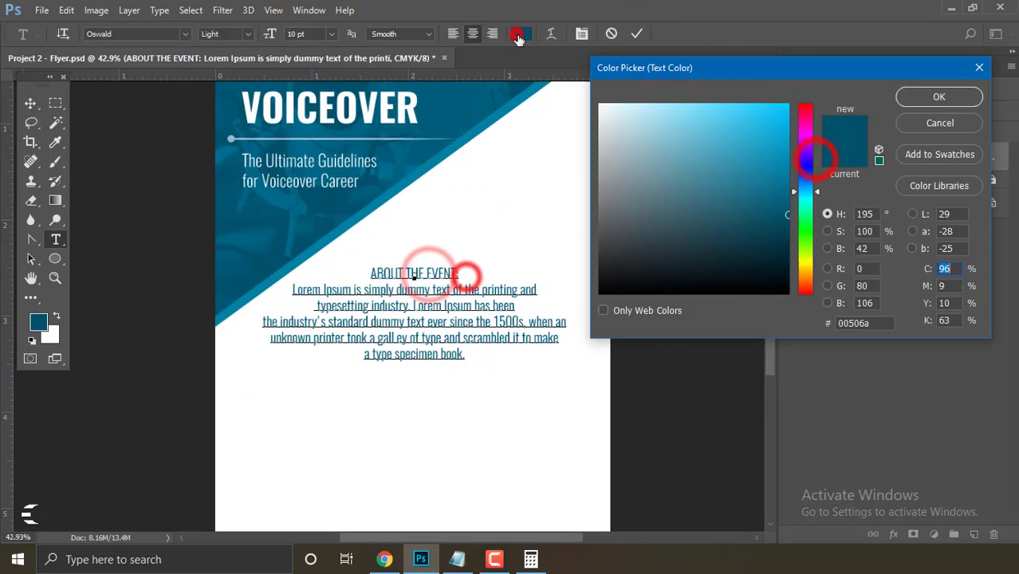
pyautogui.click(598, 266)
pyautogui.click(865, 322)
pyautogui.write('1c')
pyautogui.press('Escape')
pyautogui.moveTo(370, 272); pyautogui.dragTo(465, 356)
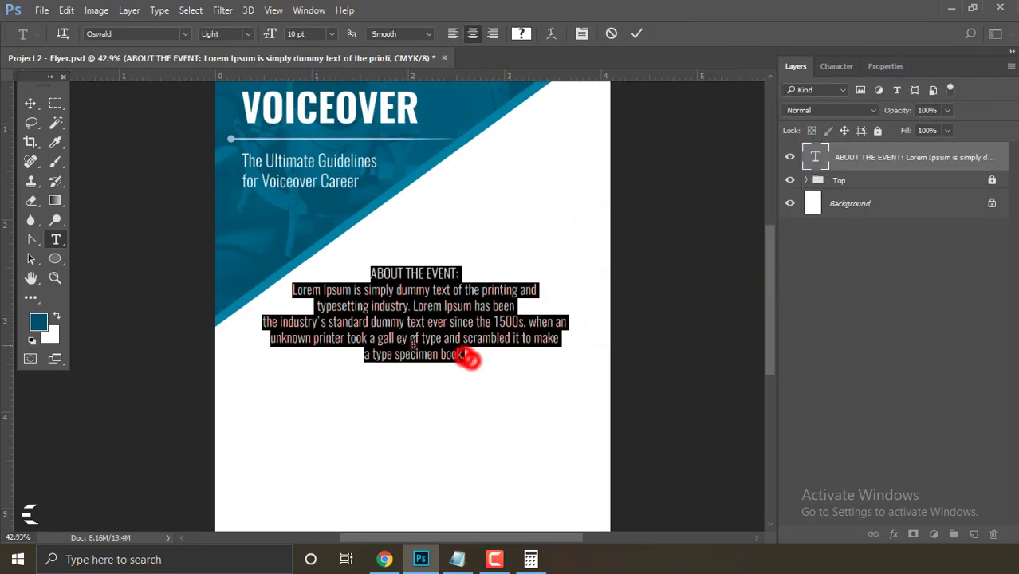
pyautogui.click(520, 34)
pyautogui.click(938, 97)
pyautogui.click(636, 34)
pyautogui.press('v')
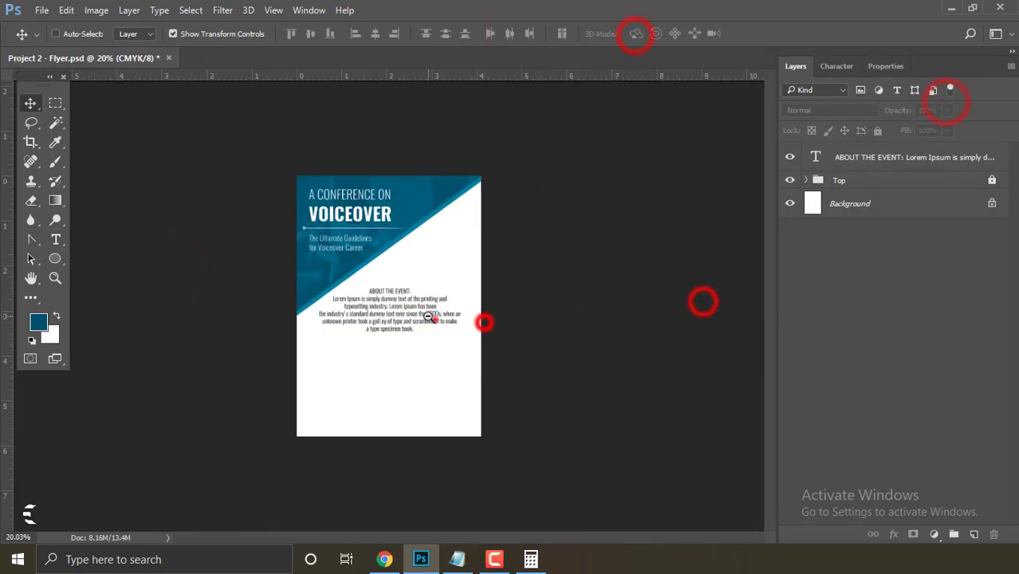
# Move the event text block lower on the page and commit a smaller text size.
pyautogui.hotkey('ctrl', '0')
pyautogui.moveTo(403, 283); pyautogui.dragTo(427, 311)
pyautogui.scroll(1, 505, 357)
pyautogui.click(409, 352)
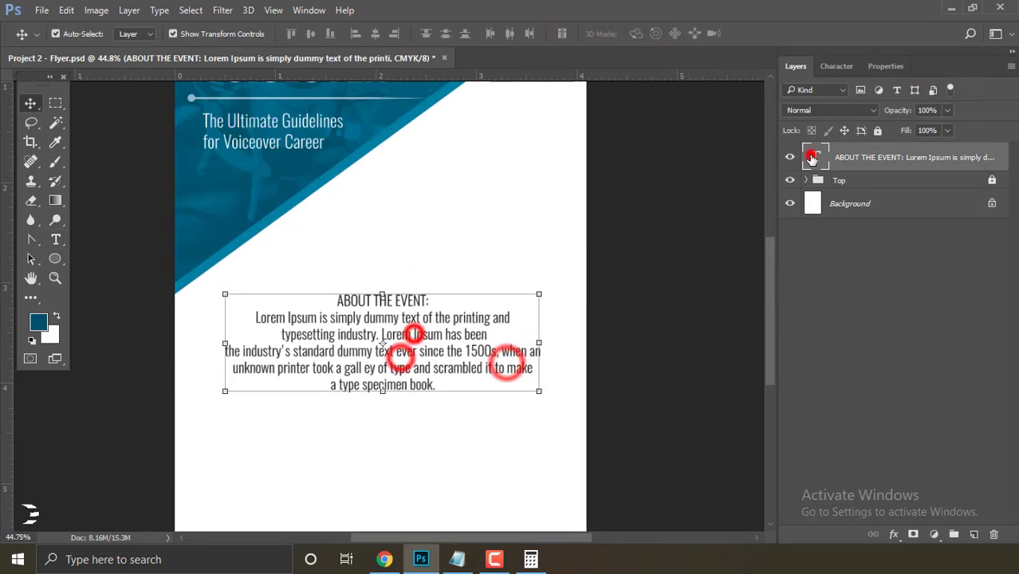
pyautogui.doubleClick(815, 156)
pyautogui.click(291, 33)
pyautogui.click(640, 33)
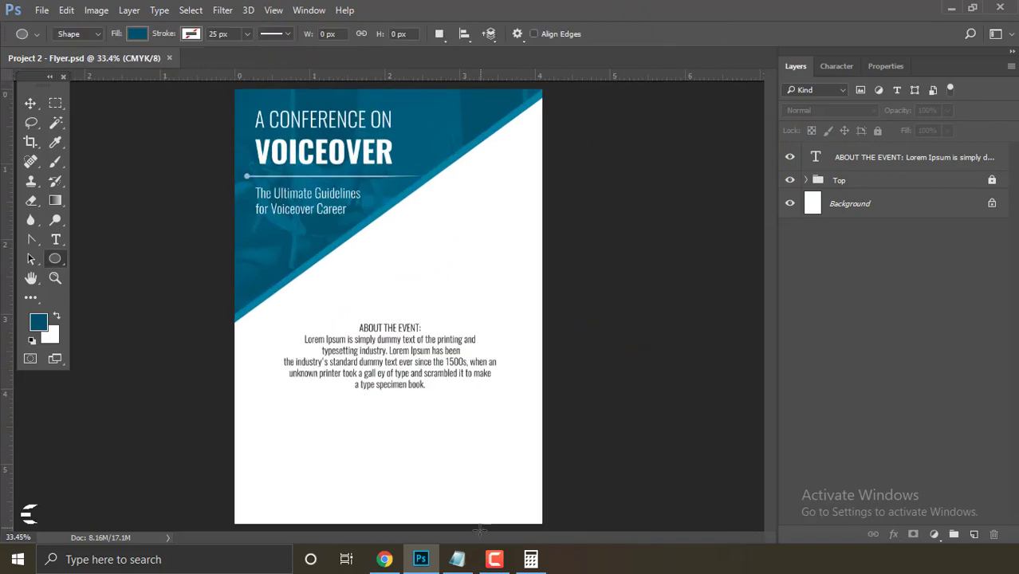
# Review the keynote speakers section in Info.txt before returning to the flyer.
pyautogui.click(456, 558)
pyautogui.moveTo(103, 348); pyautogui.dragTo(2, 279)
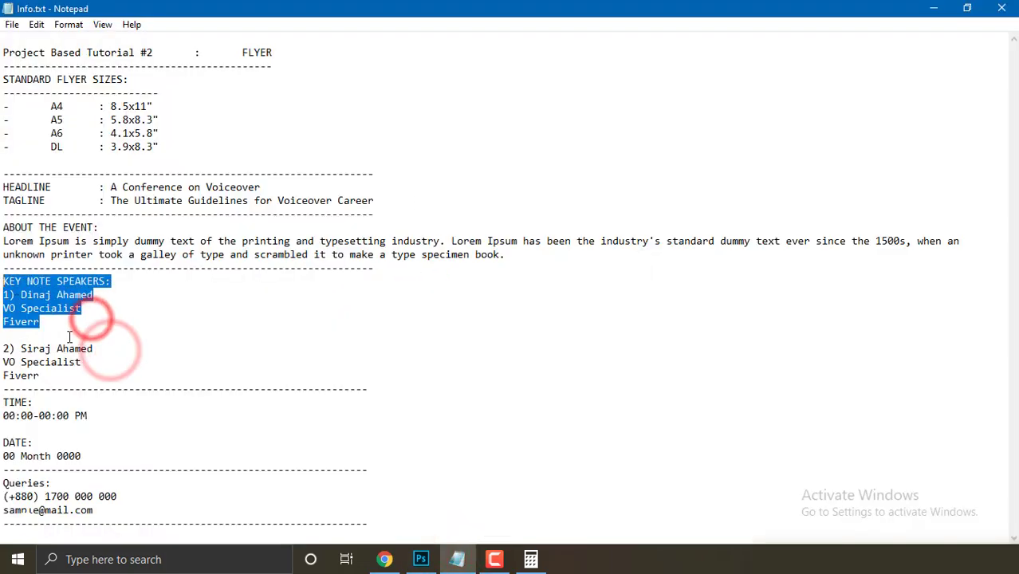
pyautogui.moveTo(56, 374); pyautogui.dragTo(2, 275)
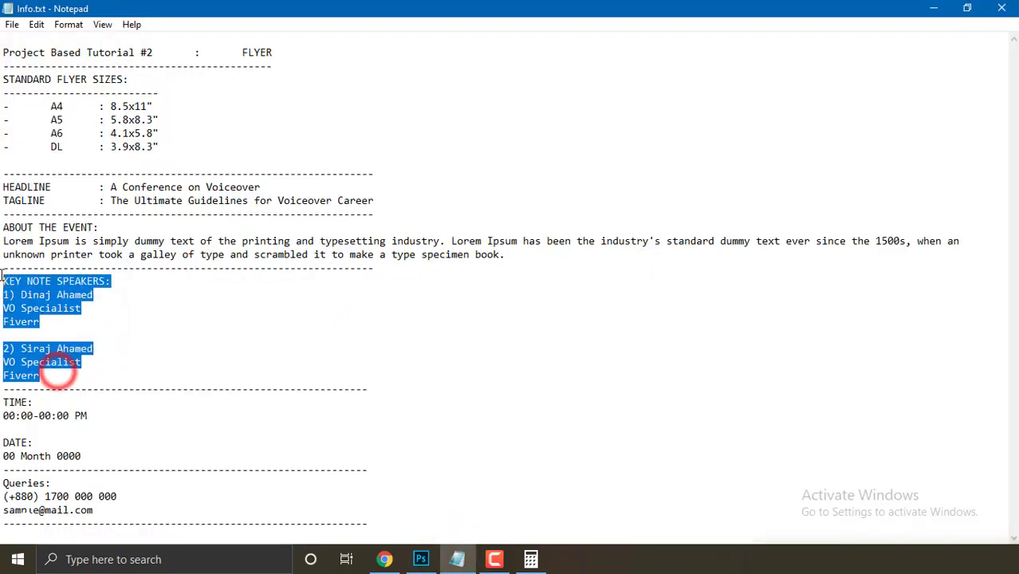
pyautogui.click(61, 300)
pyautogui.click(423, 561)
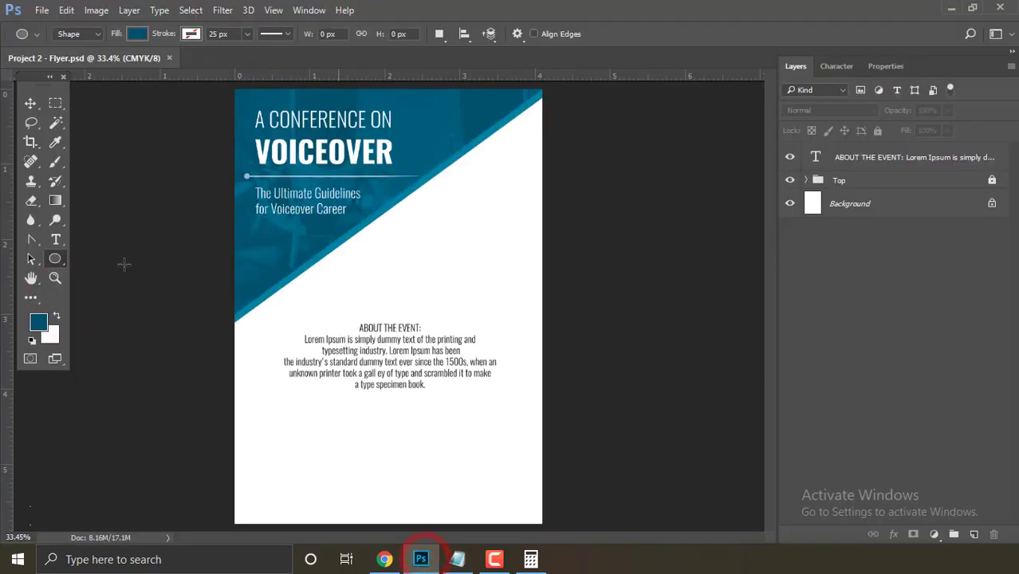
# Draw a circle with the Ellipse Tool at the flyer's top right over the header edge.
pyautogui.rightClick(56, 261)
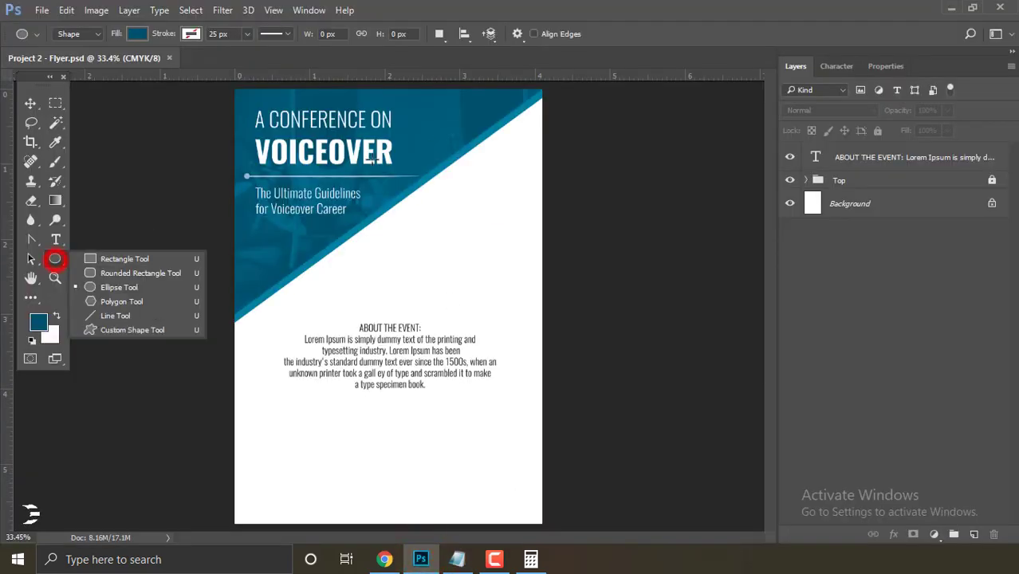
pyautogui.click(139, 286)
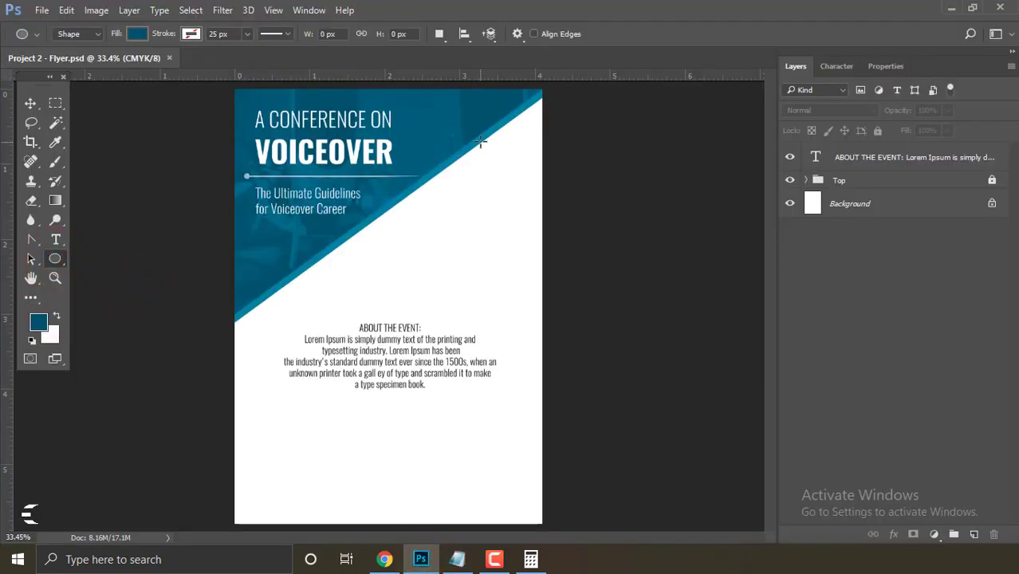
pyautogui.moveTo(478, 139); pyautogui.dragTo(518, 198)
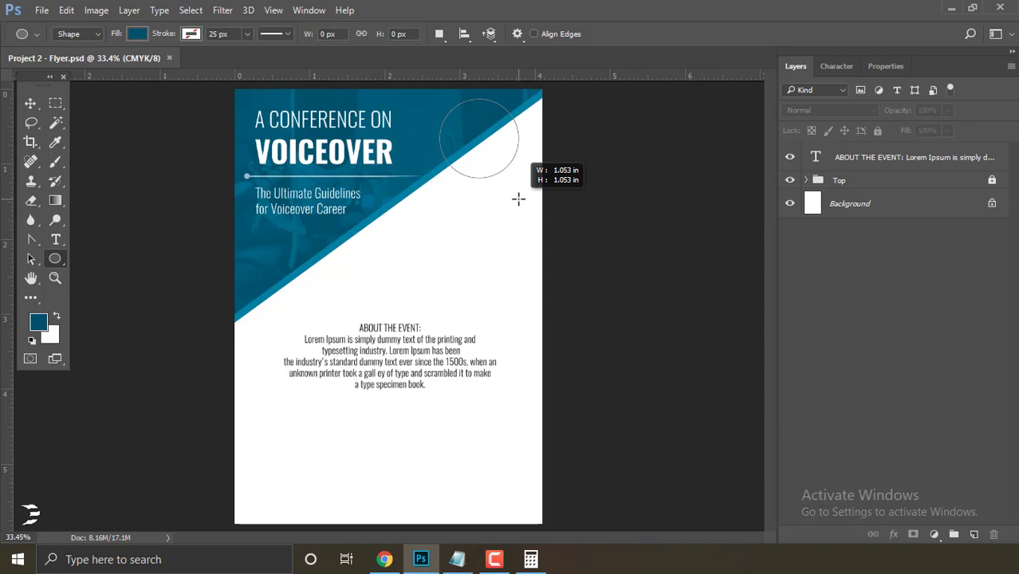
pyautogui.moveTo(518, 199); pyautogui.dragTo(518, 199)
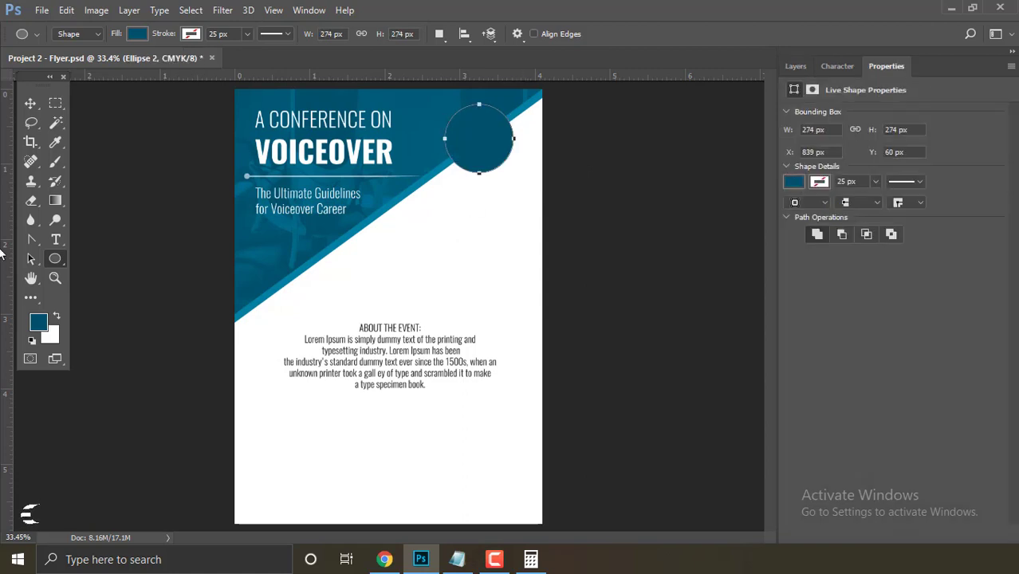
# Give the circle a light grey fill and a 10 px white stroke.
pyautogui.click(135, 34)
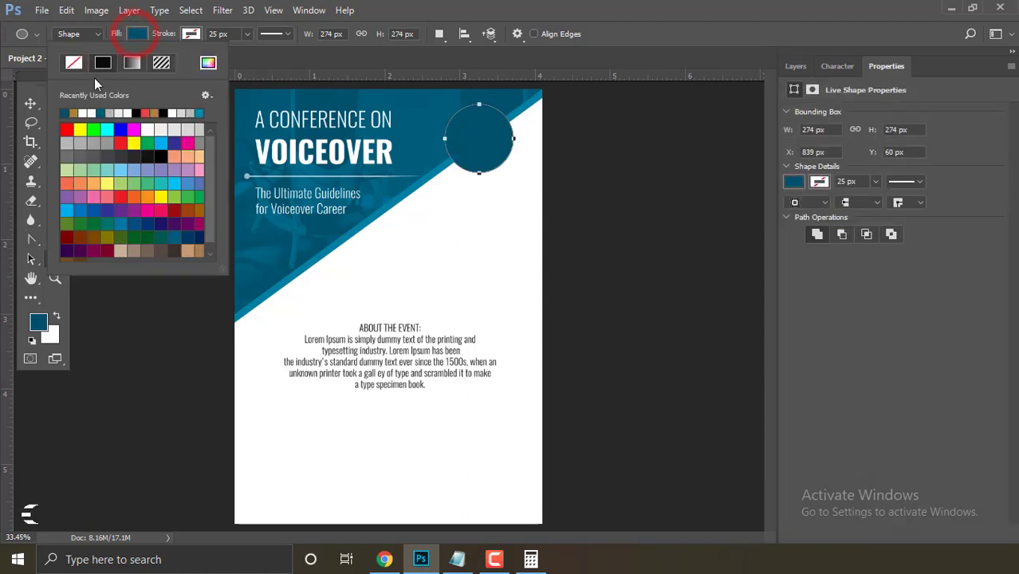
pyautogui.click(149, 130)
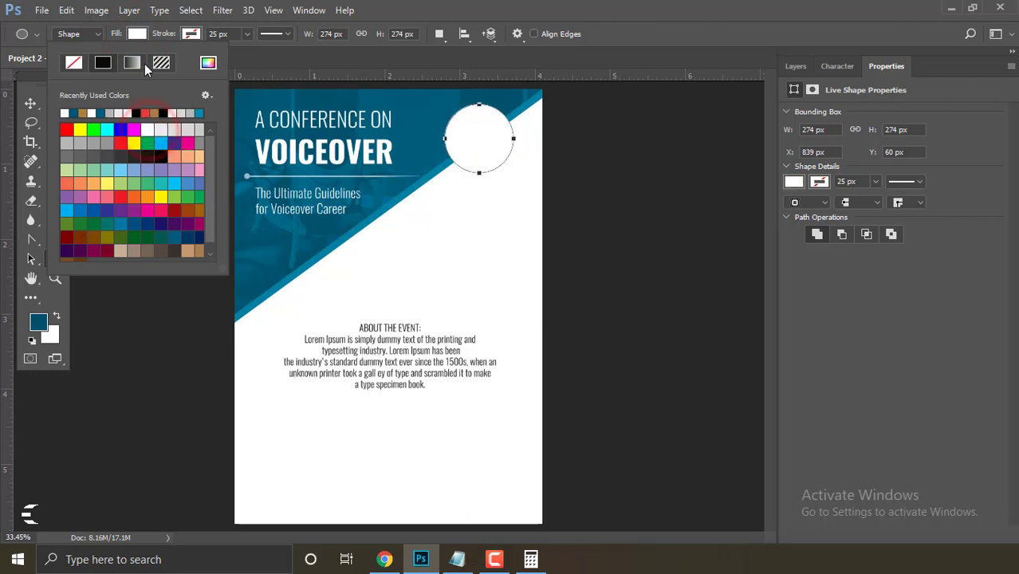
pyautogui.click(72, 143)
pyautogui.click(190, 34)
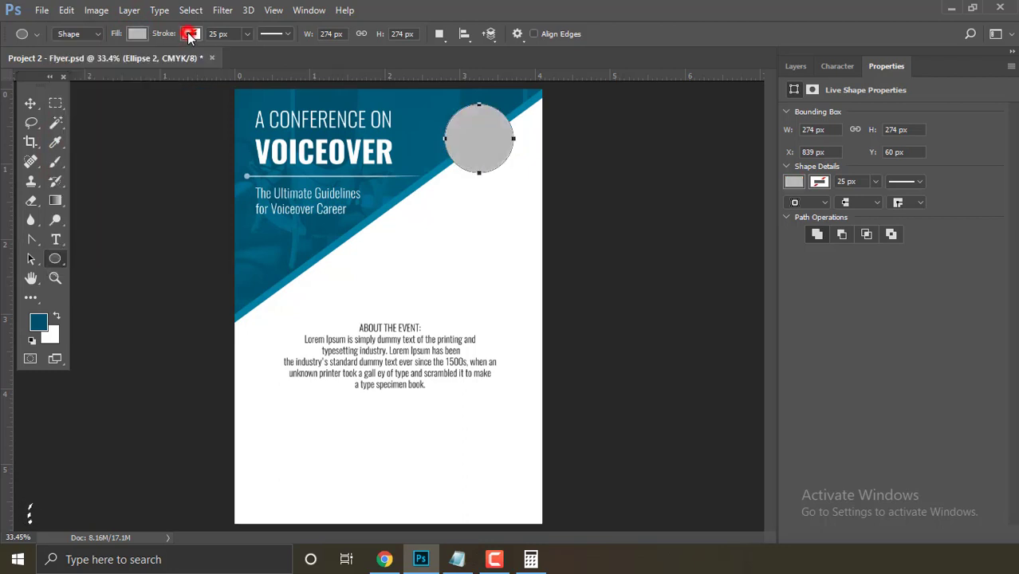
pyautogui.click(191, 33)
pyautogui.click(200, 132)
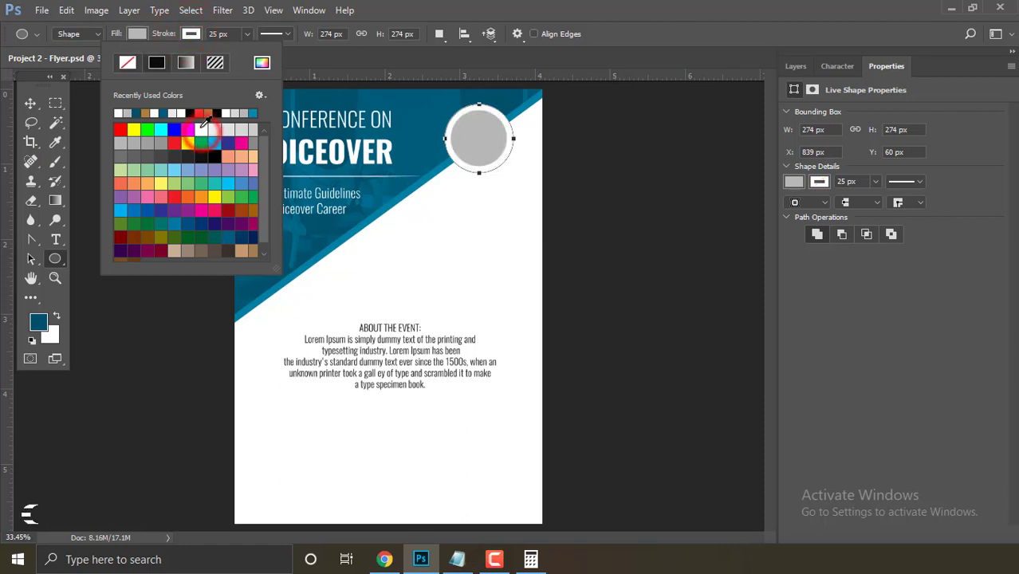
pyautogui.click(214, 33)
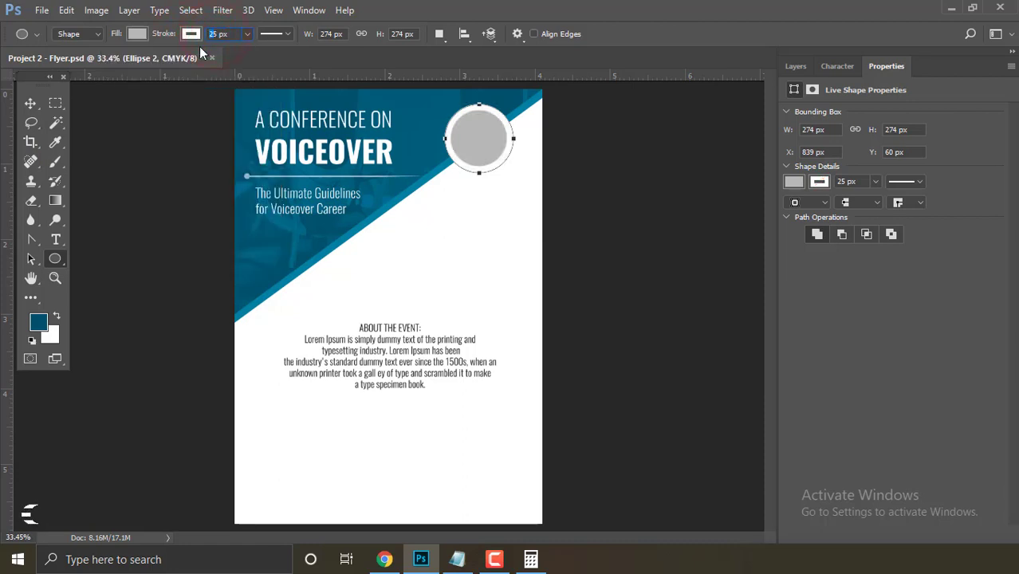
pyautogui.write('10')
pyautogui.press('Return')
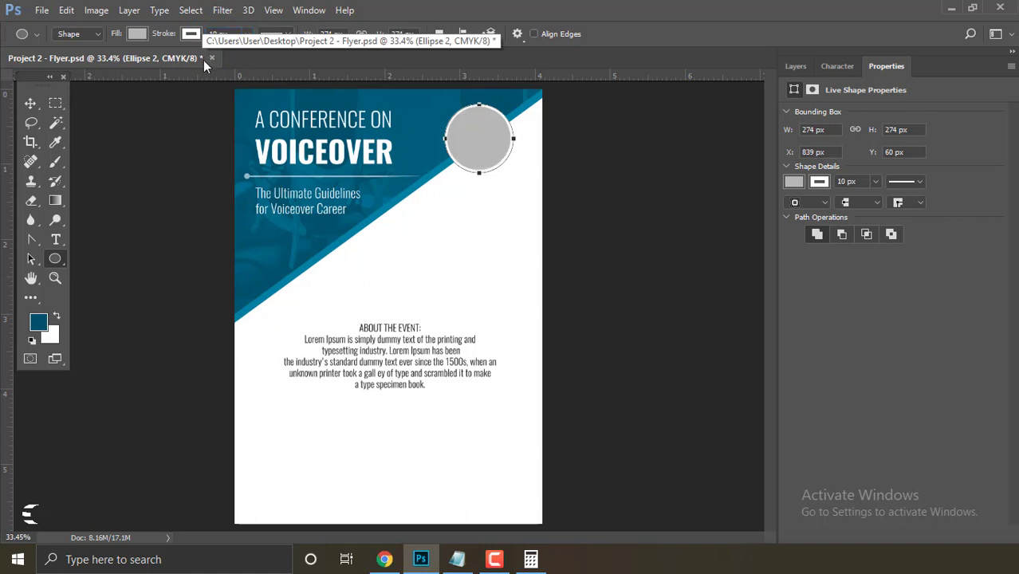
pyautogui.click(213, 35)
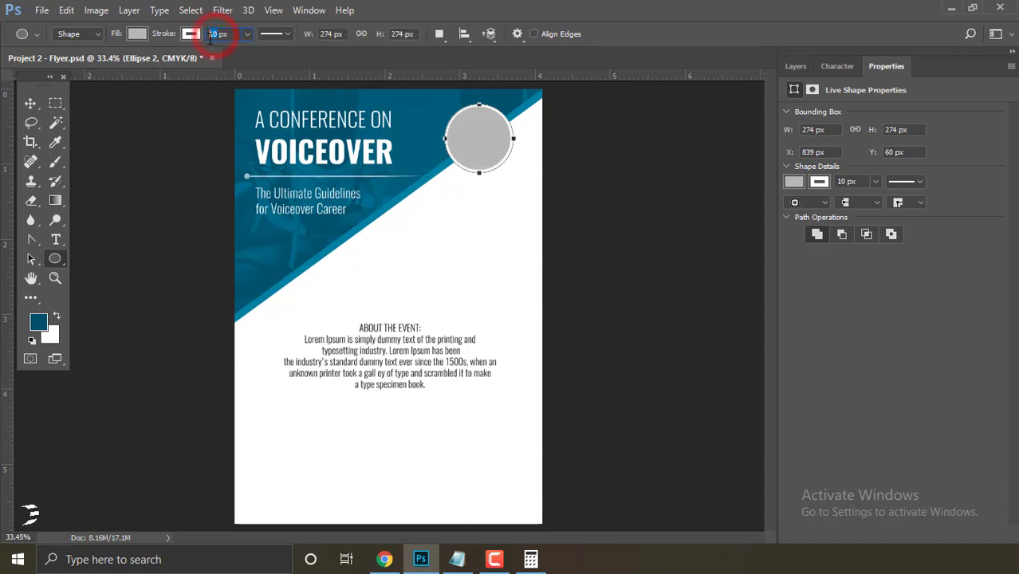
pyautogui.write('15')
# Reposition the grey circle along the header's diagonal edge with the Move Tool.
pyautogui.click(30, 103)
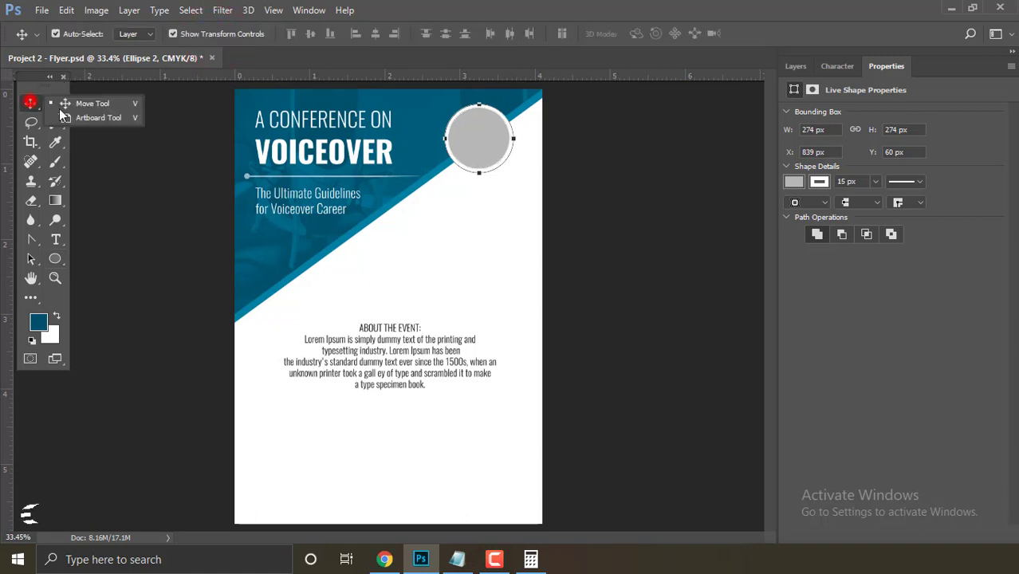
pyautogui.click(148, 159)
pyautogui.moveTo(518, 145); pyautogui.dragTo(517, 154)
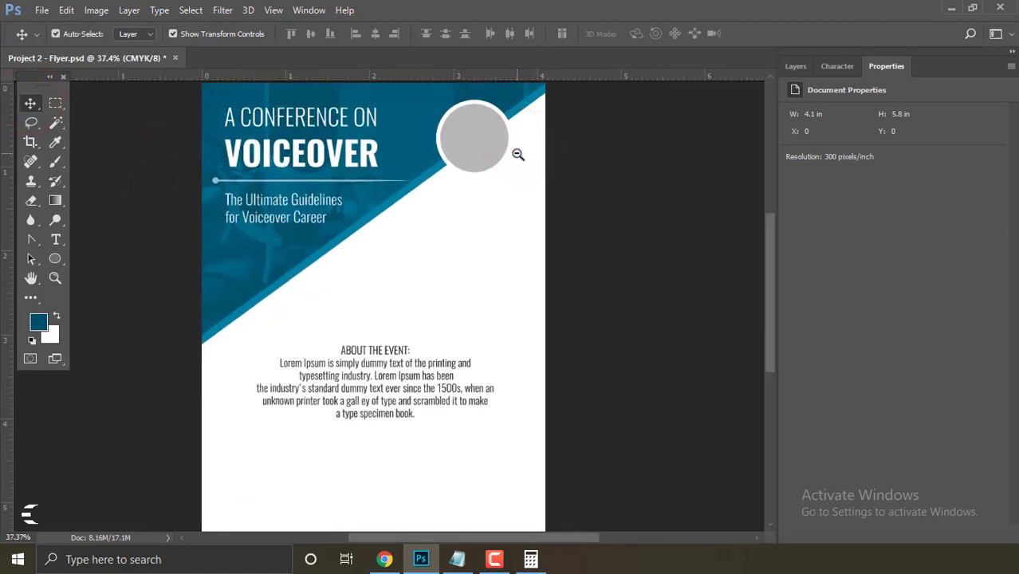
pyautogui.click(485, 151)
pyautogui.click(641, 157)
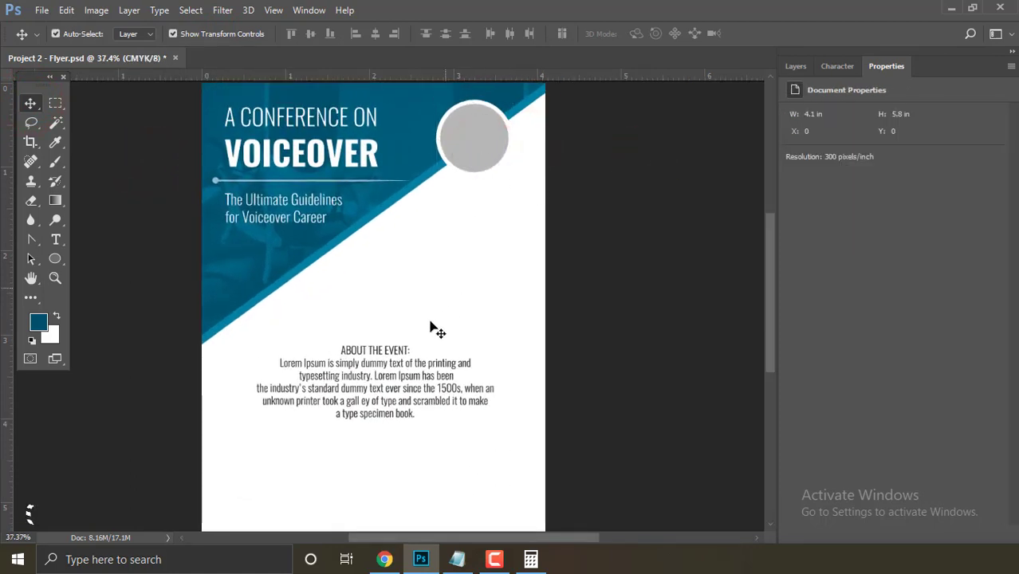
pyautogui.click(376, 349)
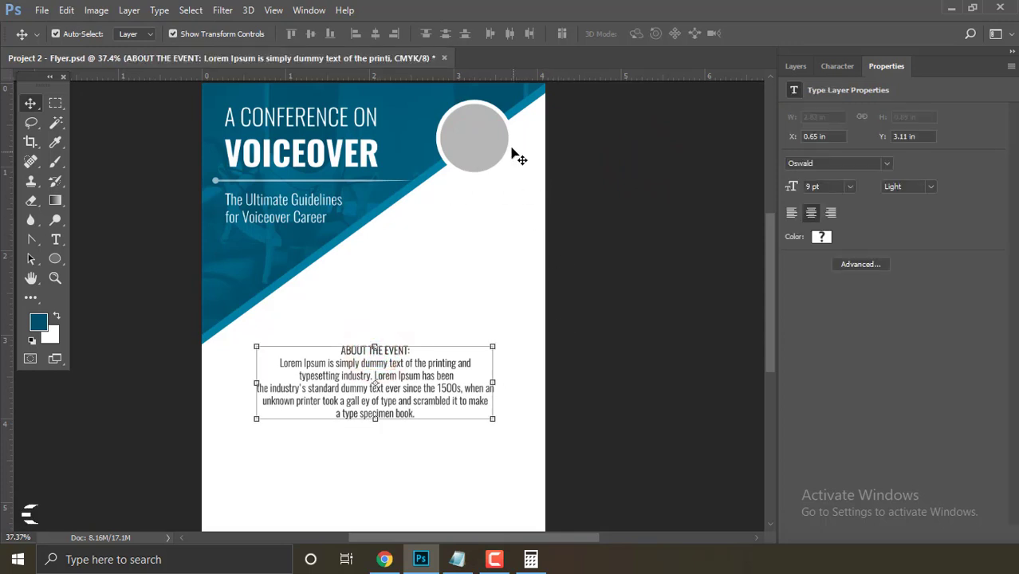
pyautogui.moveTo(505, 166); pyautogui.dragTo(490, 145)
pyautogui.click(601, 159)
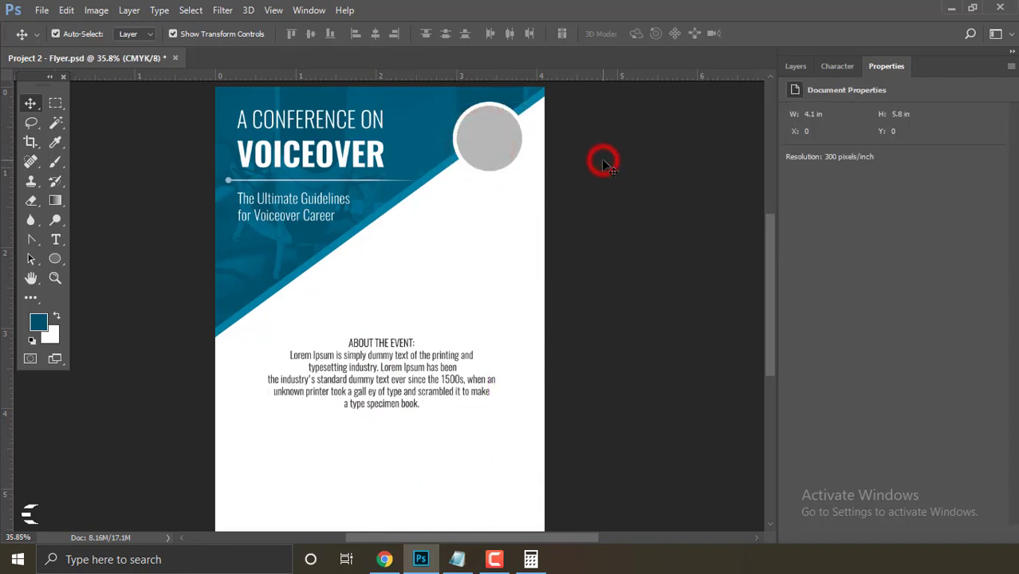
# Alt-drag a copy of the ABOUT THE EVENT text under the circle and select its contents.
pyautogui.click(483, 139)
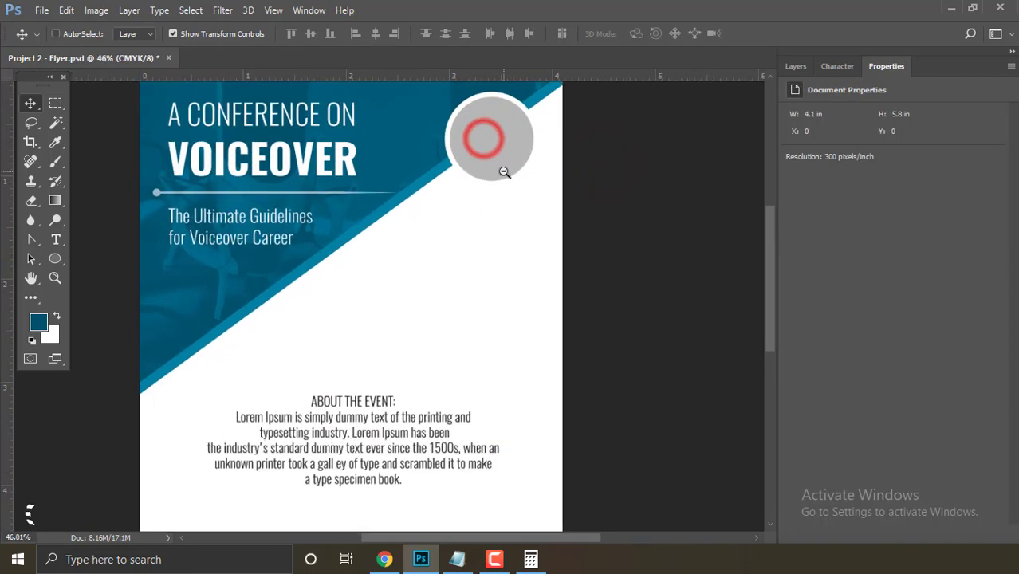
pyautogui.click(392, 401)
pyautogui.moveTo(388, 401)
pyautogui.mouseDown()
pyautogui.moveTo(498, 222)
pyautogui.moveTo(503, 190)
pyautogui.mouseUp()
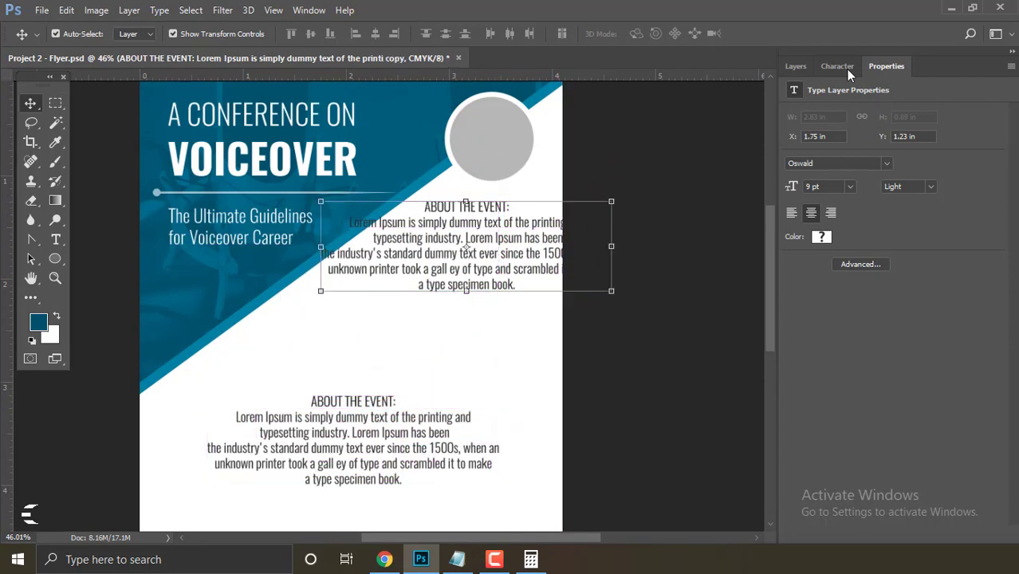
pyautogui.click(797, 66)
pyautogui.doubleClick(816, 186)
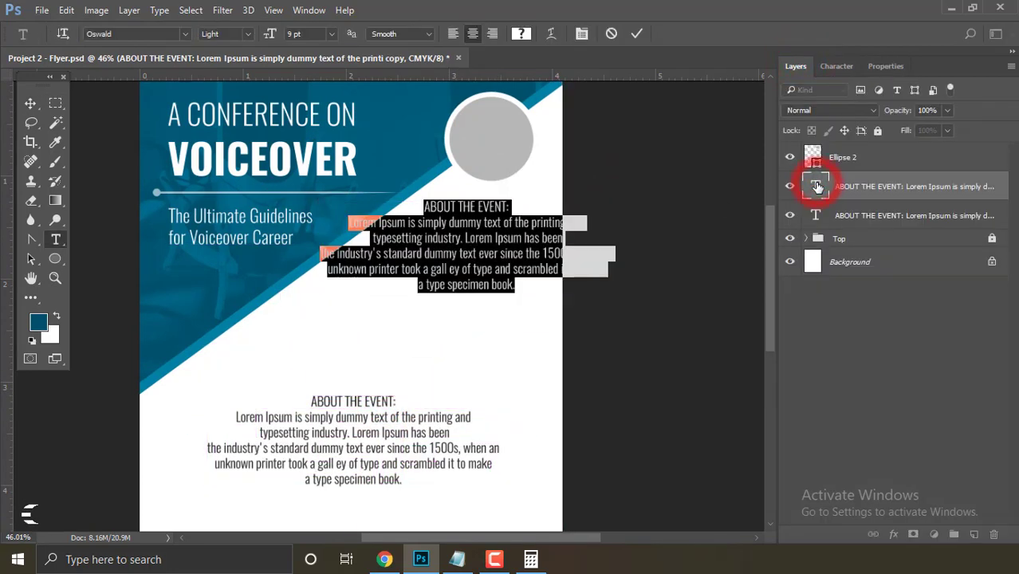
# Copy the first speaker's name, role and company from Info.txt.
pyautogui.click(459, 559)
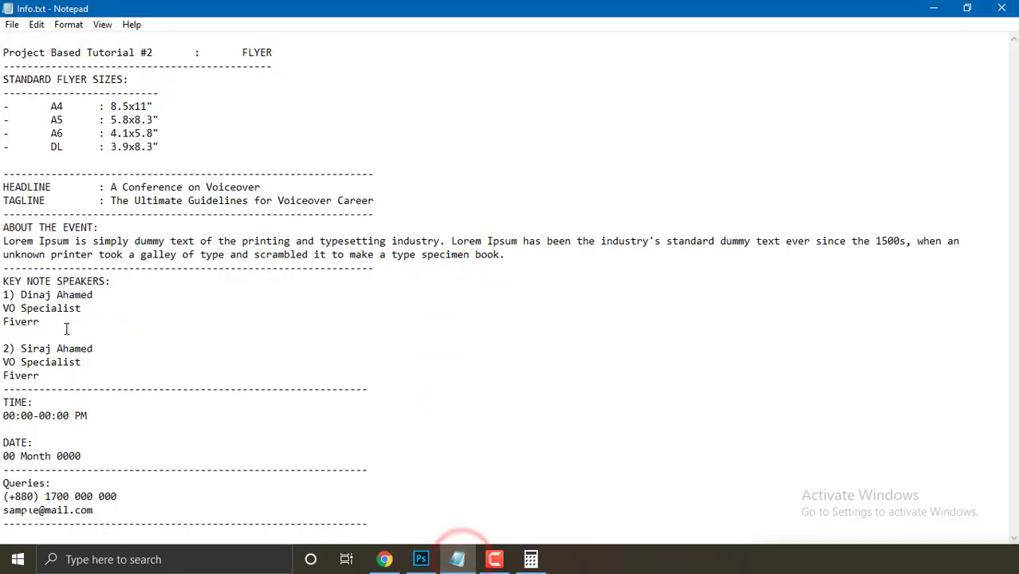
pyautogui.moveTo(40, 322); pyautogui.dragTo(20, 295)
pyautogui.rightClick(21, 295)
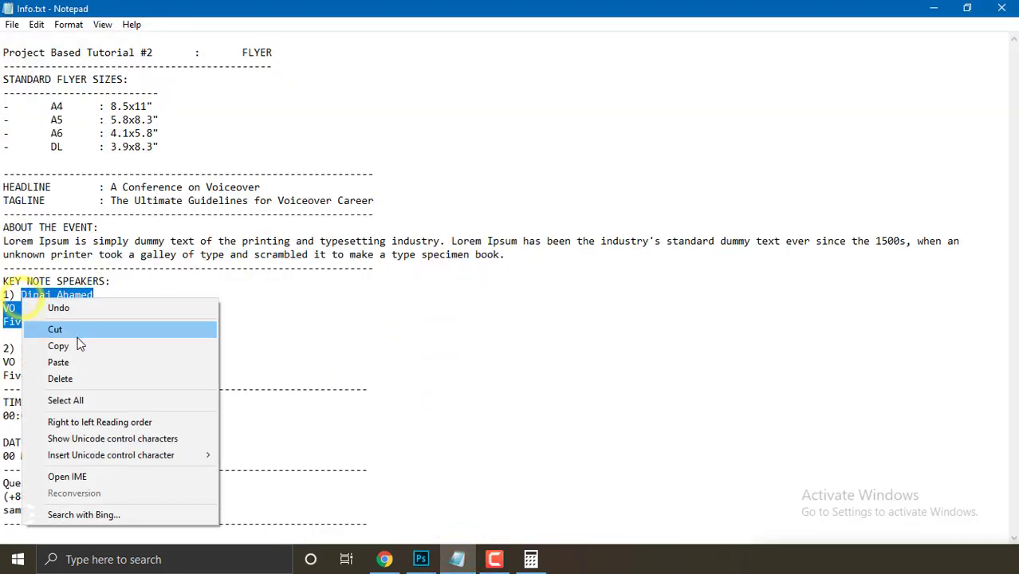
pyautogui.click(77, 348)
# Replace the copied text with the first speaker's pasted details.
pyautogui.click(420, 559)
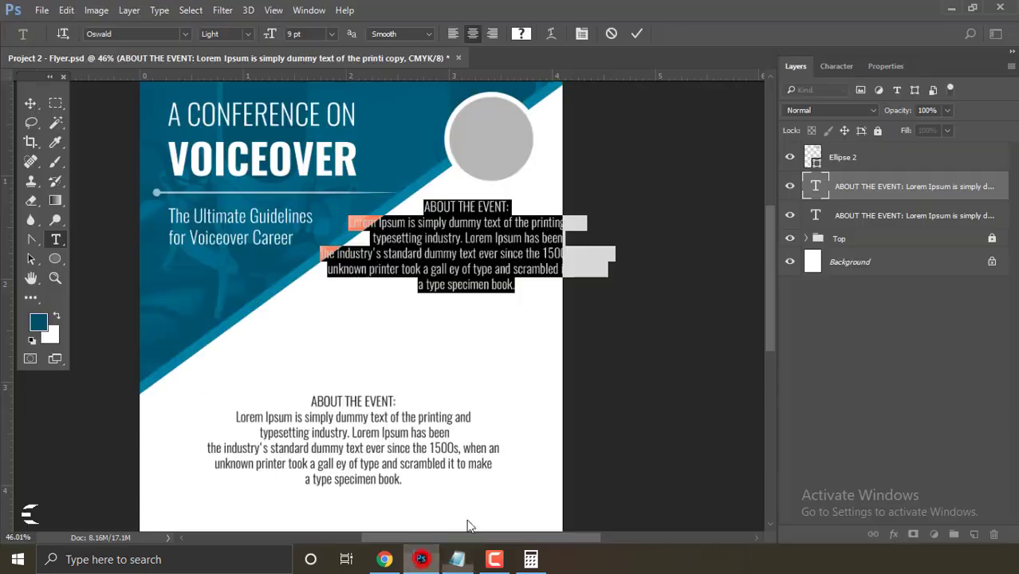
pyautogui.rightClick(491, 228)
pyautogui.click(519, 277)
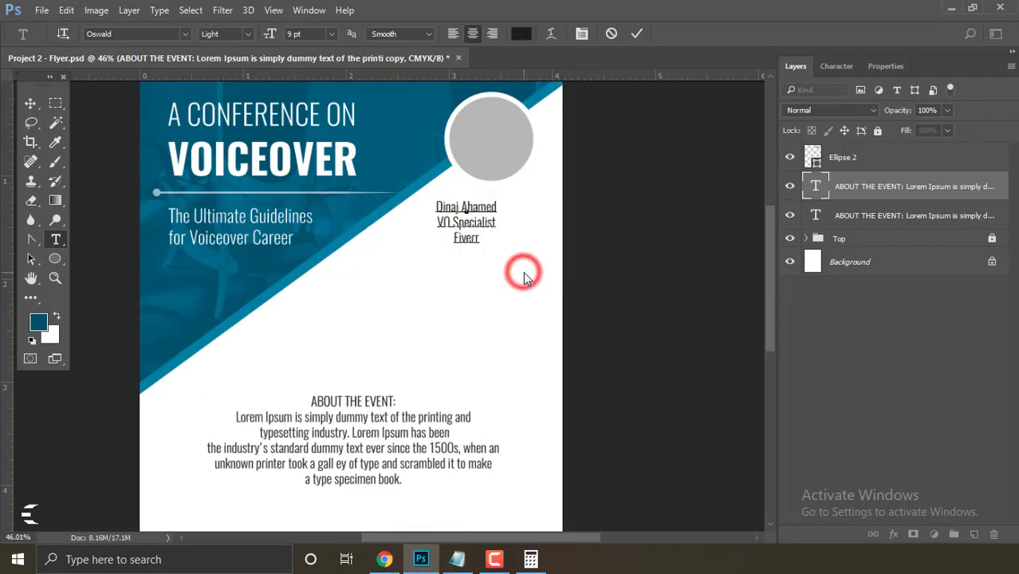
pyautogui.click(30, 103)
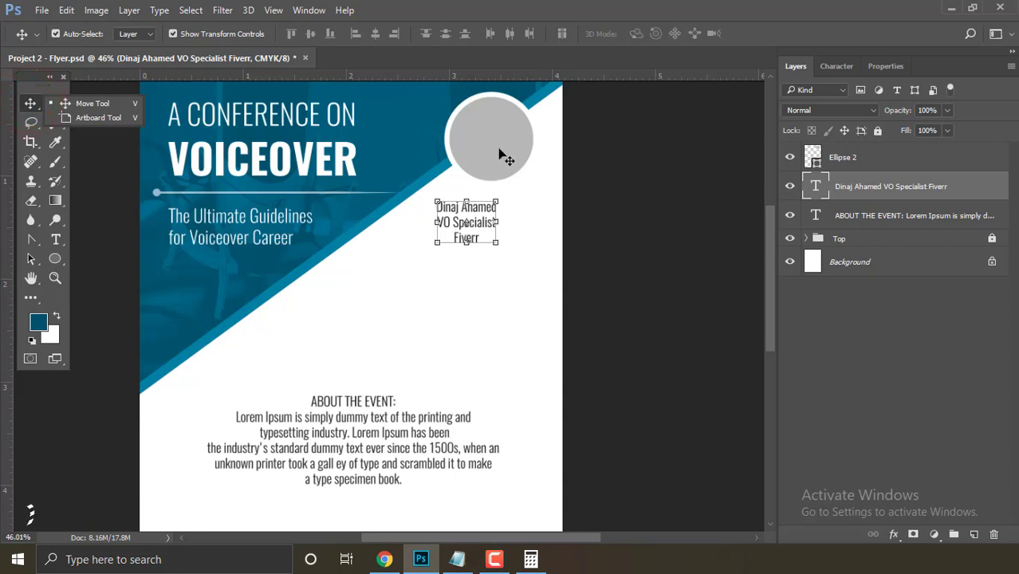
# Centre the speaker text horizontally under the grey circle and nudge it up closer.
pyautogui.keyDown('shift'); pyautogui.click(874, 159); pyautogui.keyUp('shift')
pyautogui.click(394, 33)
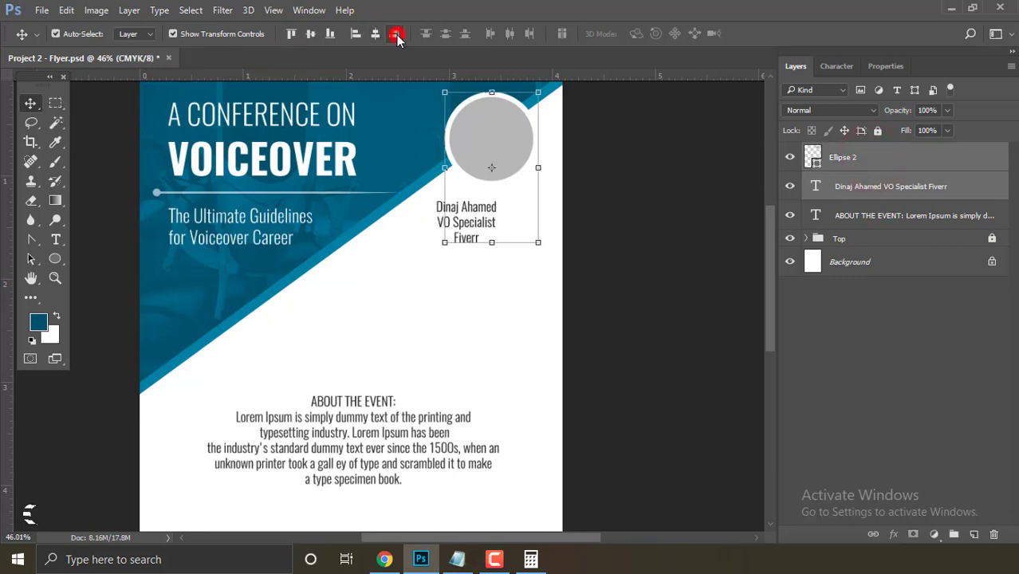
pyautogui.click(374, 33)
pyautogui.click(630, 267)
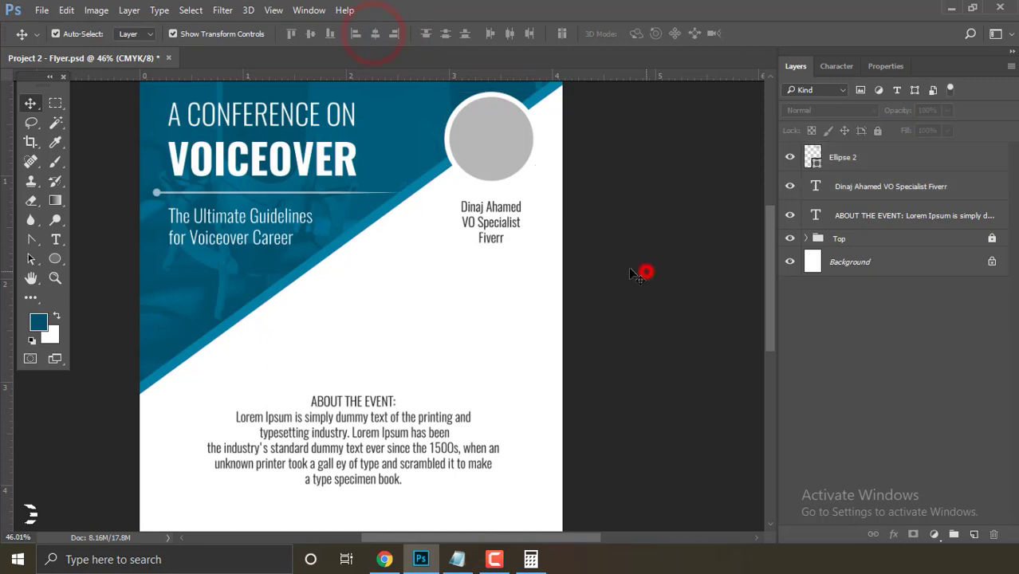
pyautogui.keyDown('ctrl'); pyautogui.click(504, 221); pyautogui.keyUp('ctrl')
pyautogui.moveTo(499, 209); pyautogui.dragTo(499, 198)
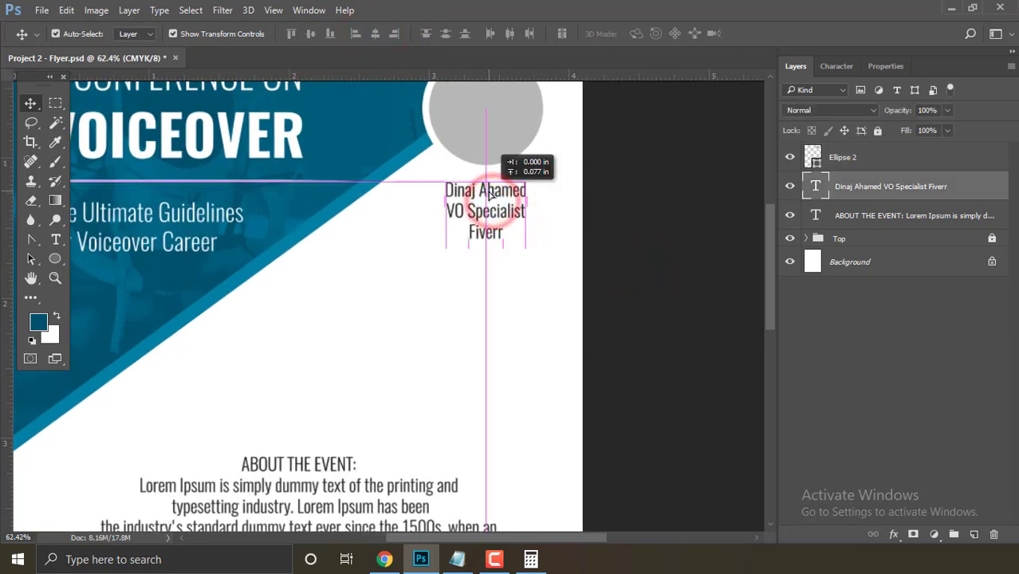
pyautogui.click(627, 228)
pyautogui.keyDown('ctrl'); pyautogui.click(468, 187); pyautogui.keyUp('ctrl')
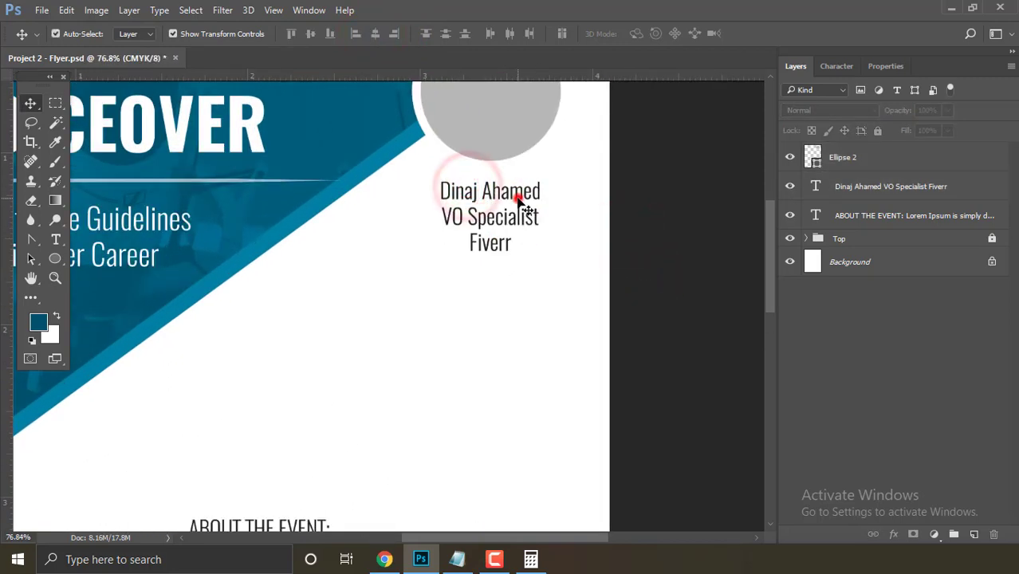
pyautogui.keyDown('ctrl'); pyautogui.click(518, 200); pyautogui.keyUp('ctrl')
pyautogui.doubleClick(819, 186)
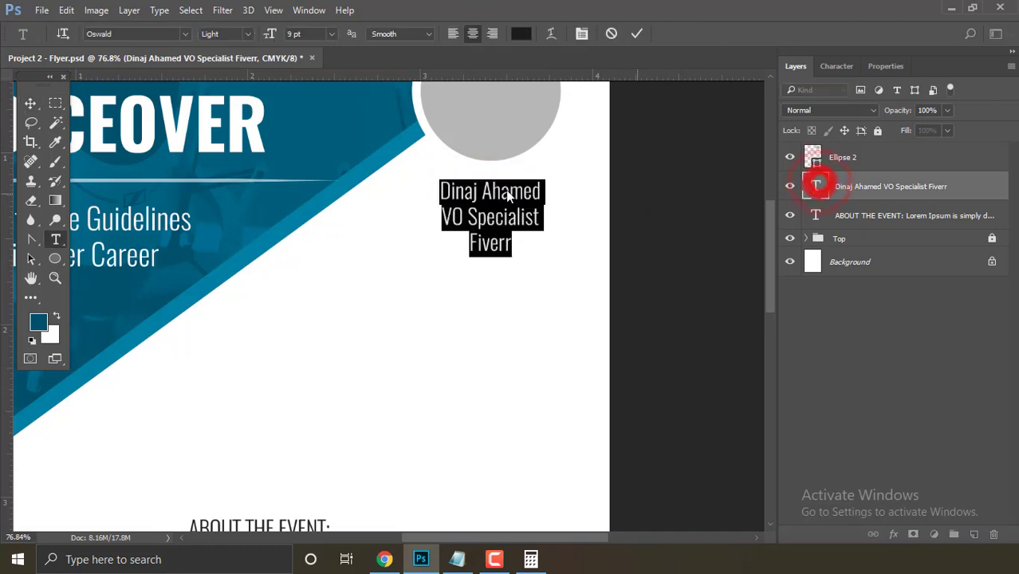
# Make the speaker's name line all caps in the Regular weight instead of Light.
pyautogui.moveTo(441, 188); pyautogui.dragTo(571, 188)
pyautogui.click(838, 67)
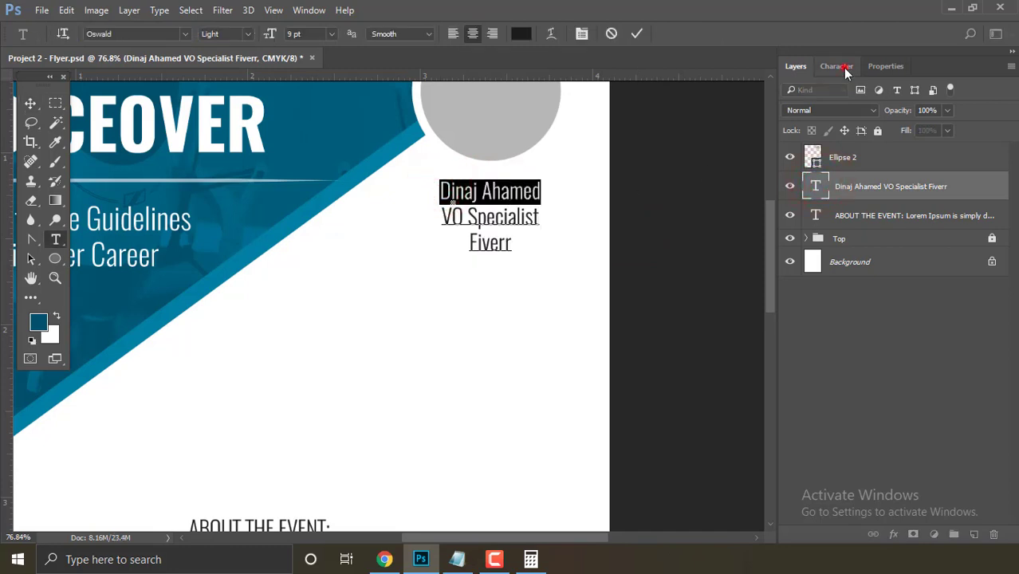
pyautogui.click(910, 188)
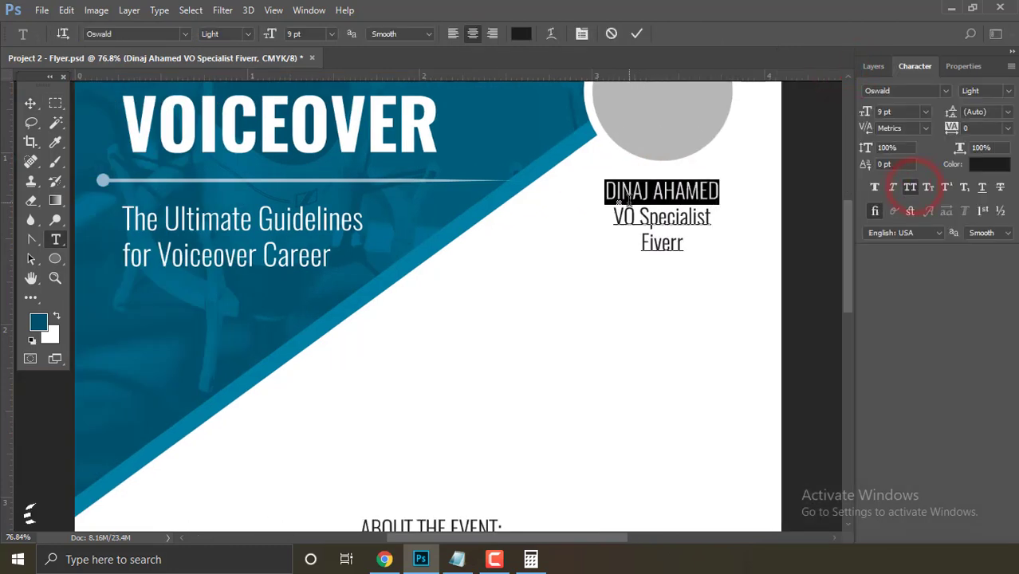
pyautogui.click(248, 36)
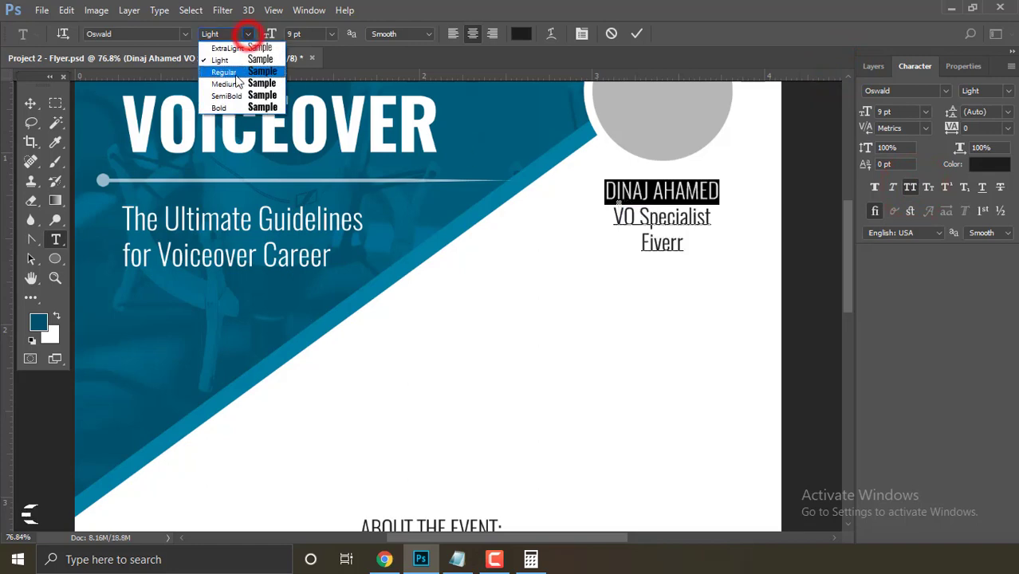
pyautogui.click(237, 76)
pyautogui.click(669, 232)
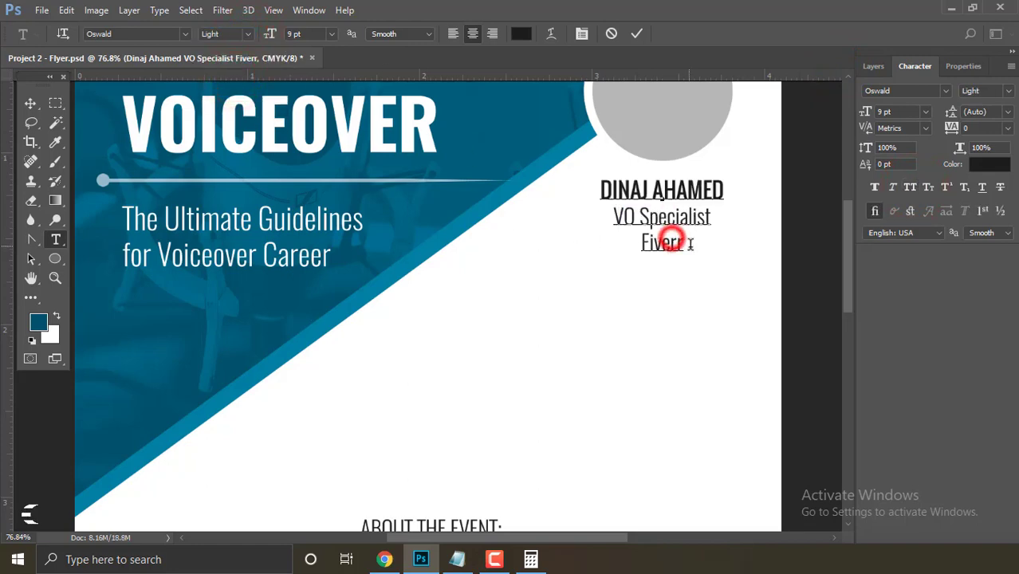
pyautogui.tripleClick(682, 243)
pyautogui.click(683, 235)
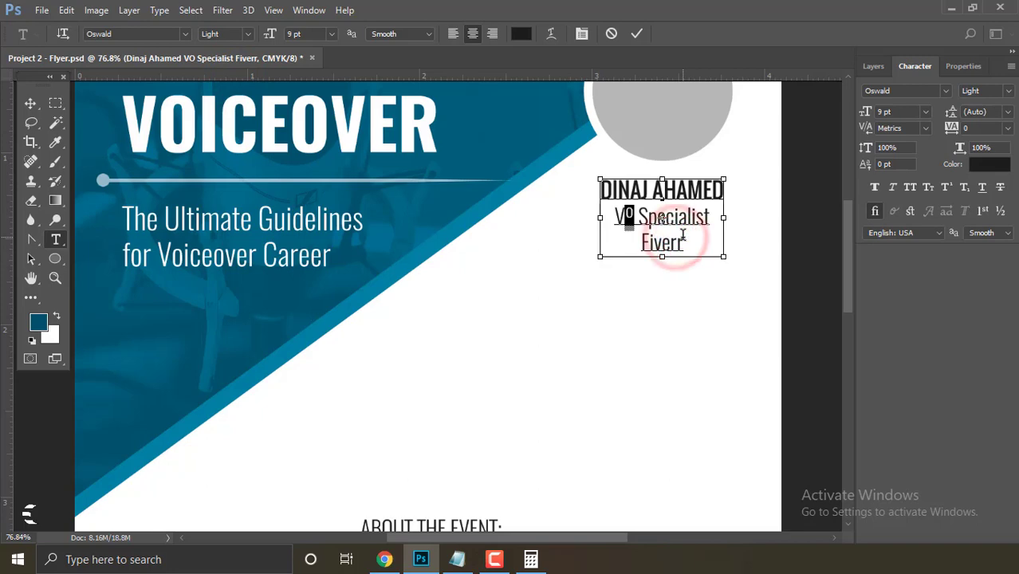
pyautogui.click(683, 236)
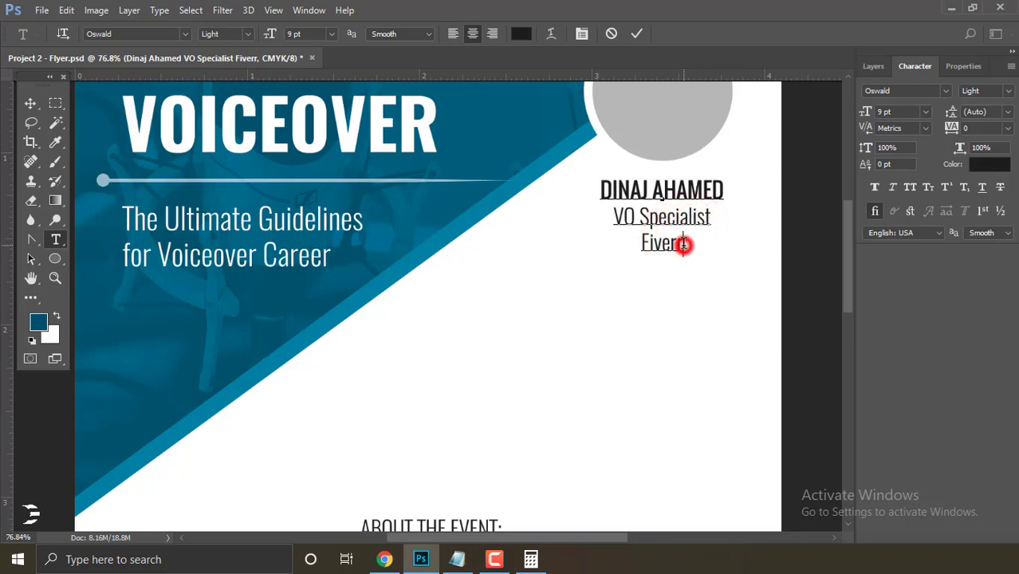
# Colour the speaker's name line blue (005e7c), sampled from the flyer.
pyautogui.moveTo(725, 190); pyautogui.dragTo(572, 188)
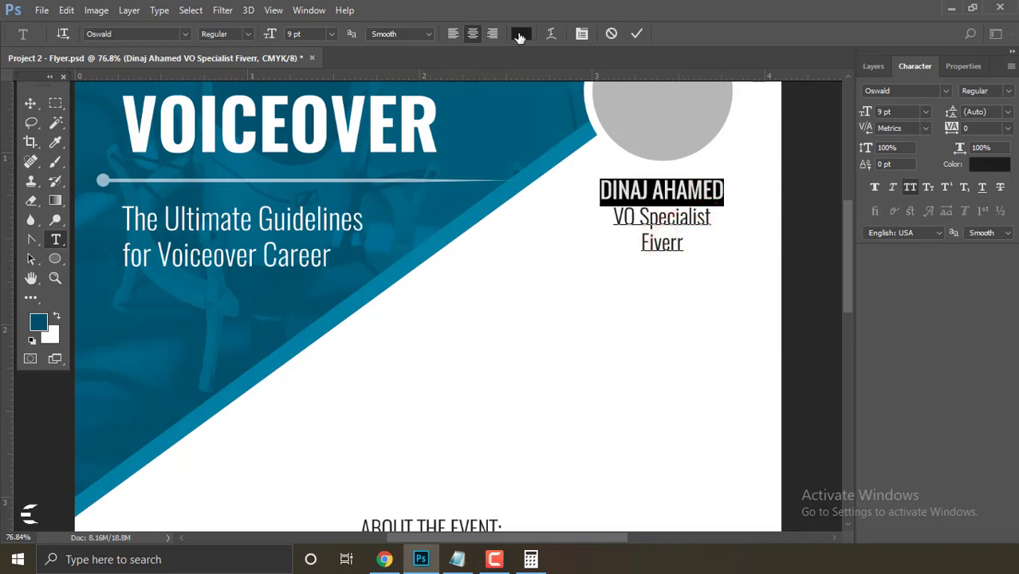
pyautogui.click(520, 33)
pyautogui.click(558, 130)
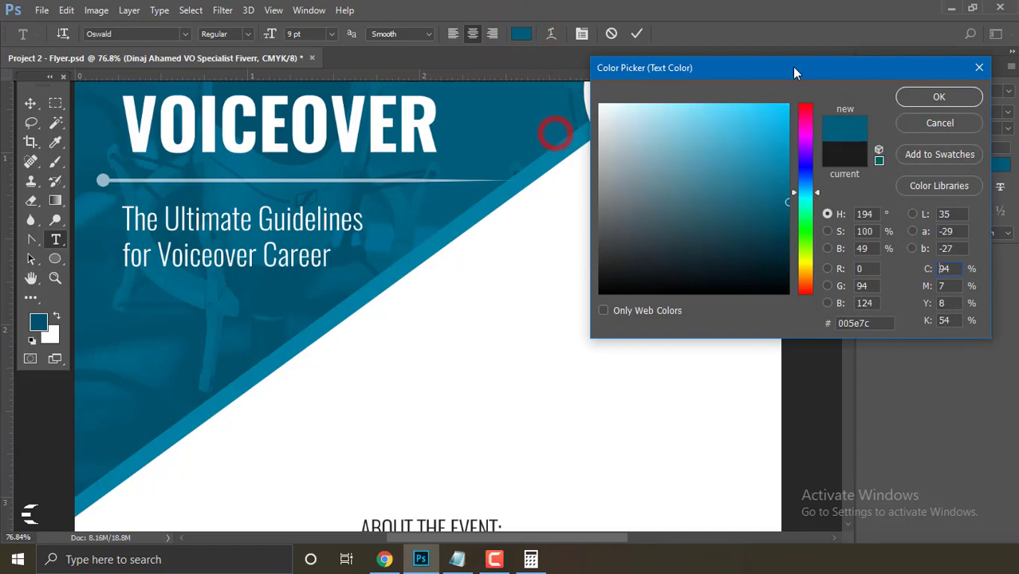
pyautogui.moveTo(796, 68)
pyautogui.mouseDown()
pyautogui.moveTo(706, 324)
pyautogui.moveTo(689, 262)
pyautogui.mouseUp()
pyautogui.click(832, 294)
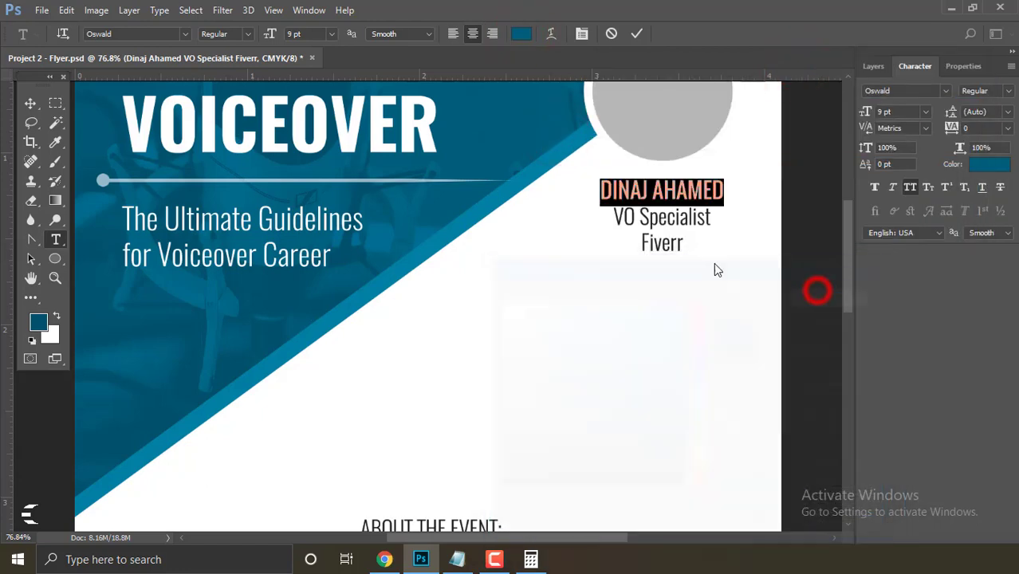
# Colour the VO Specialist line near-black, 1c1c1c.
pyautogui.click(688, 244)
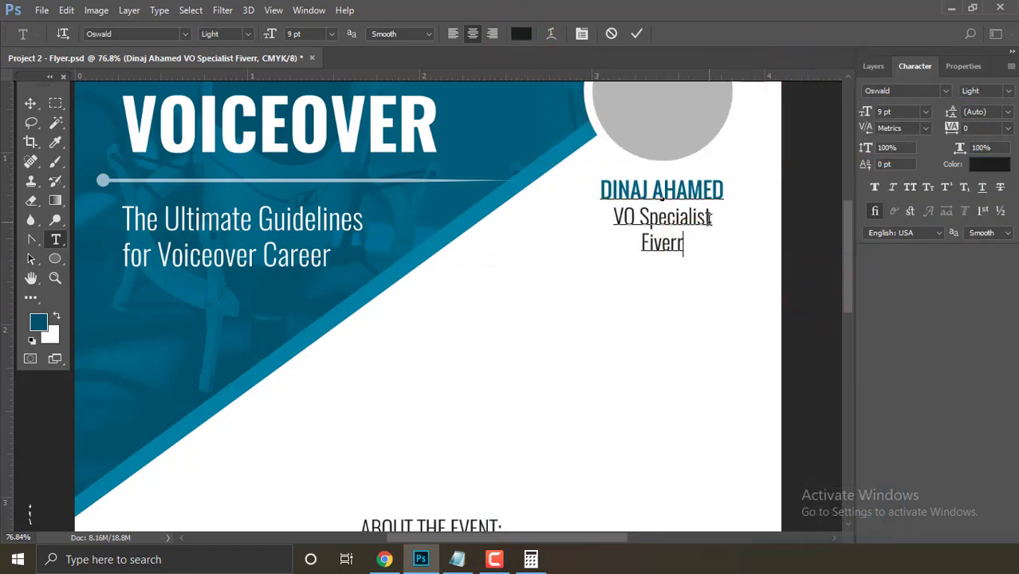
pyautogui.moveTo(712, 217); pyautogui.dragTo(612, 217)
pyautogui.click(519, 35)
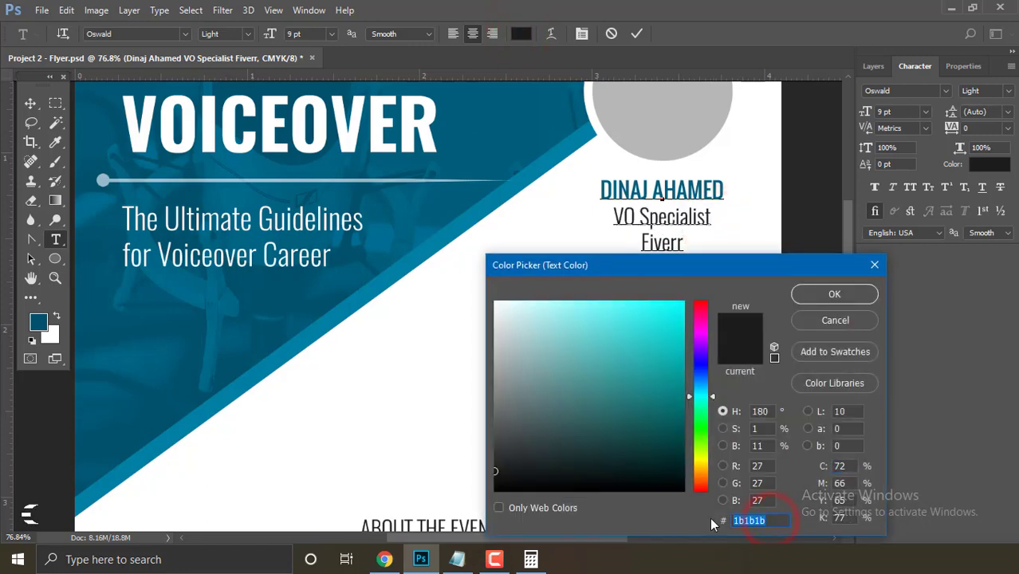
pyautogui.write('1c1c1c')
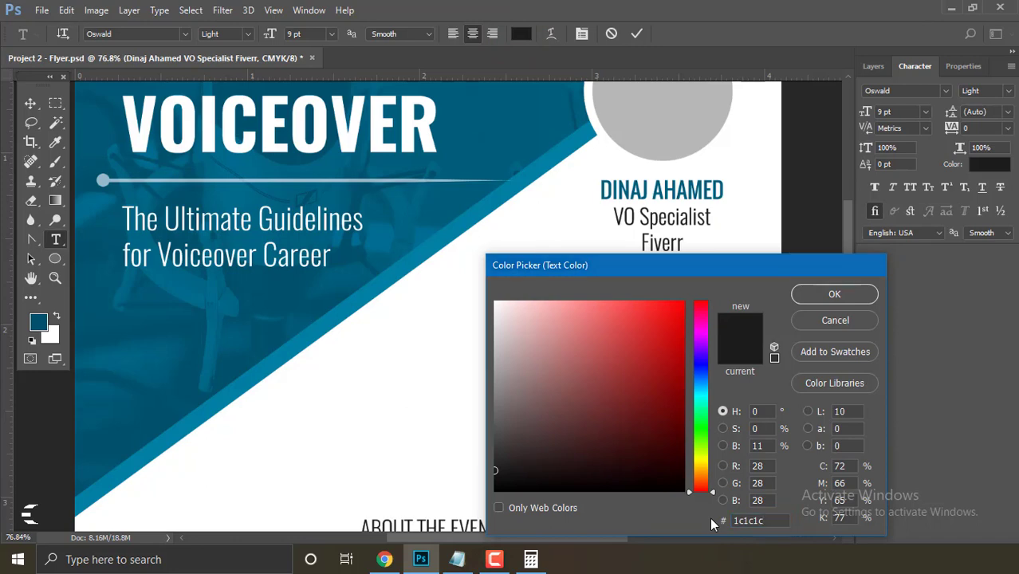
pyautogui.press('Return')
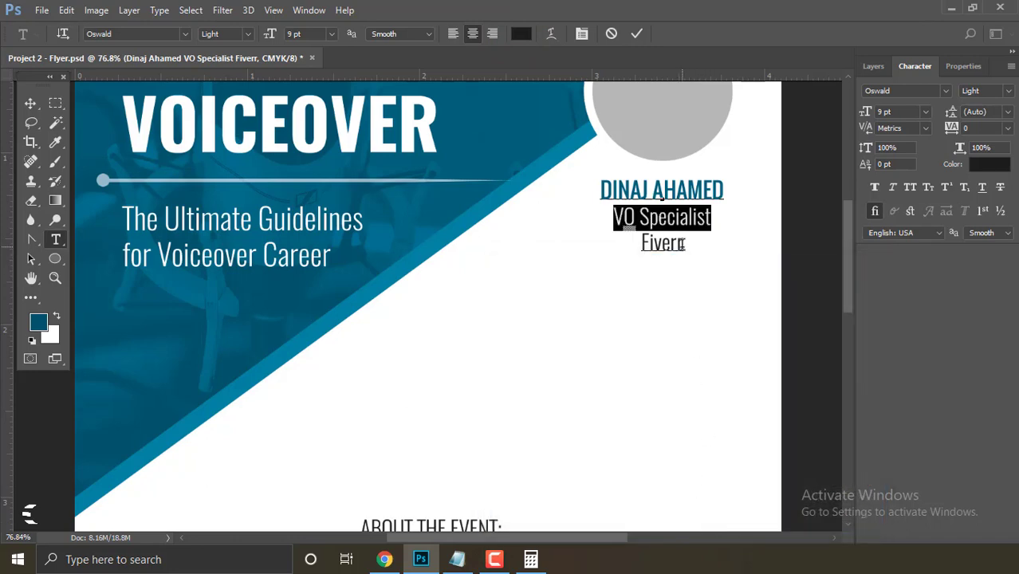
# Colour the Fiverr line a neutral mid-grey and commit the text edits.
pyautogui.moveTo(685, 244); pyautogui.dragTo(629, 246)
pyautogui.click(519, 33)
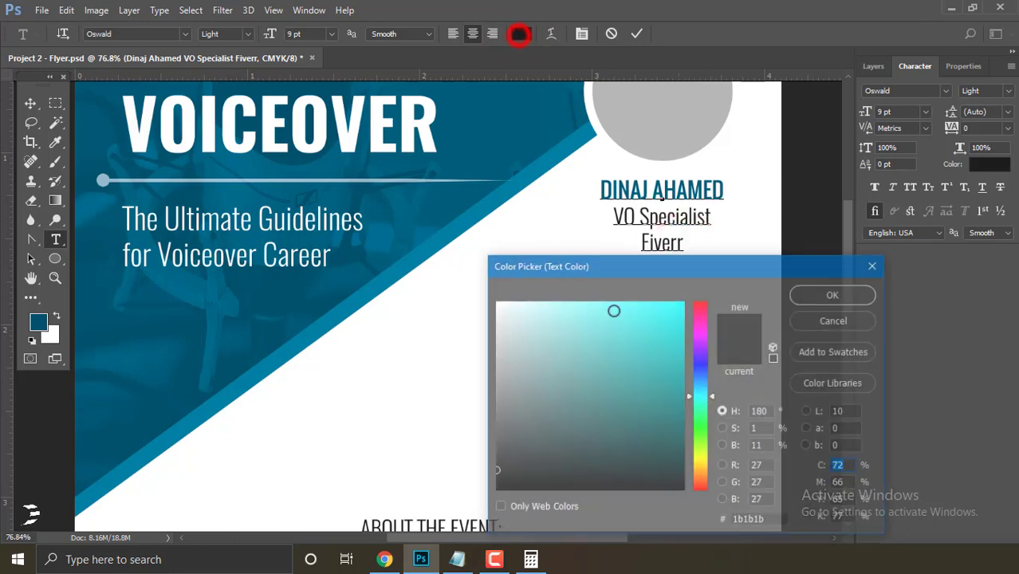
pyautogui.click(677, 109)
pyautogui.click(671, 117)
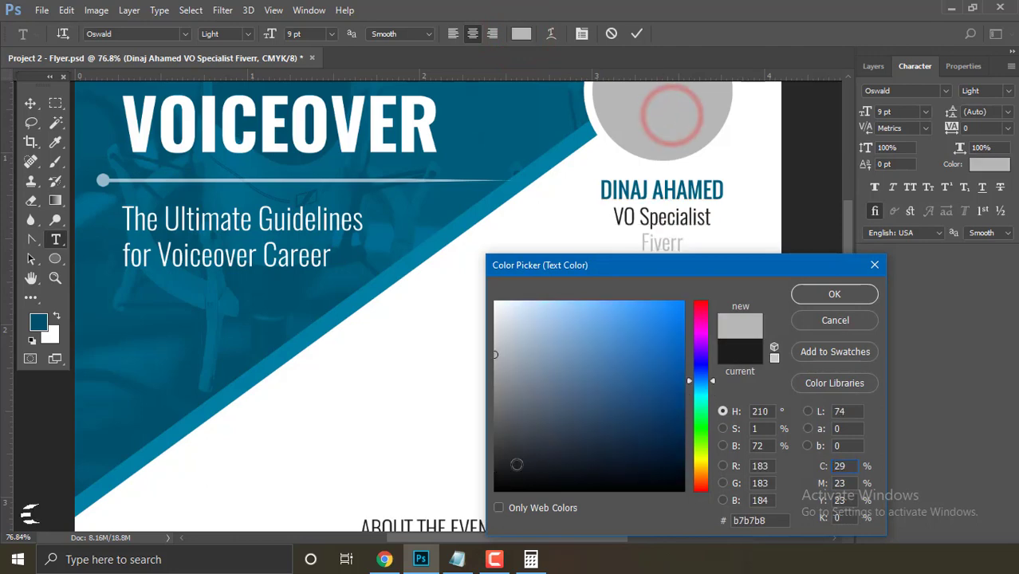
pyautogui.moveTo(498, 361); pyautogui.dragTo(467, 424)
pyautogui.click(832, 294)
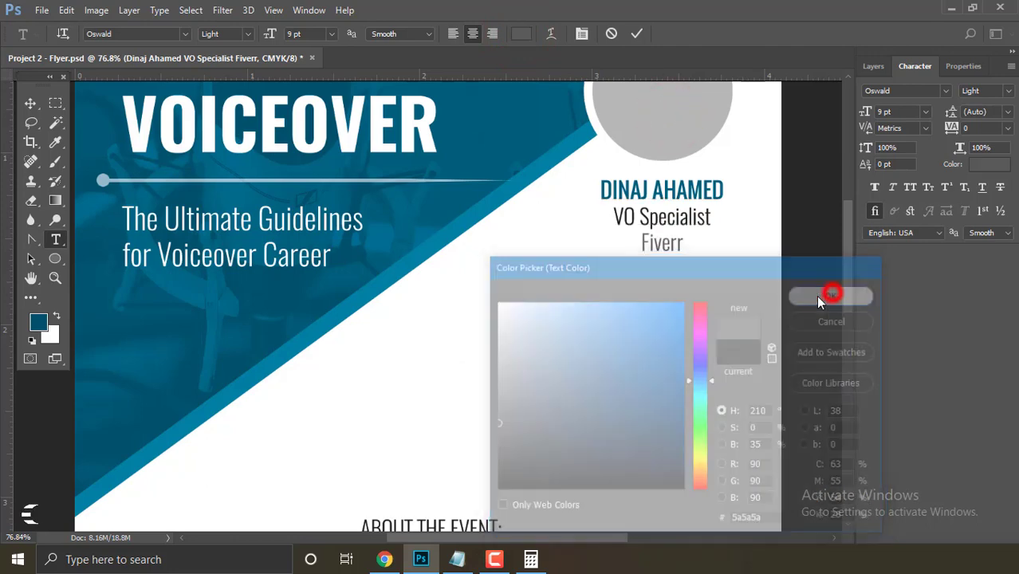
pyautogui.click(30, 102)
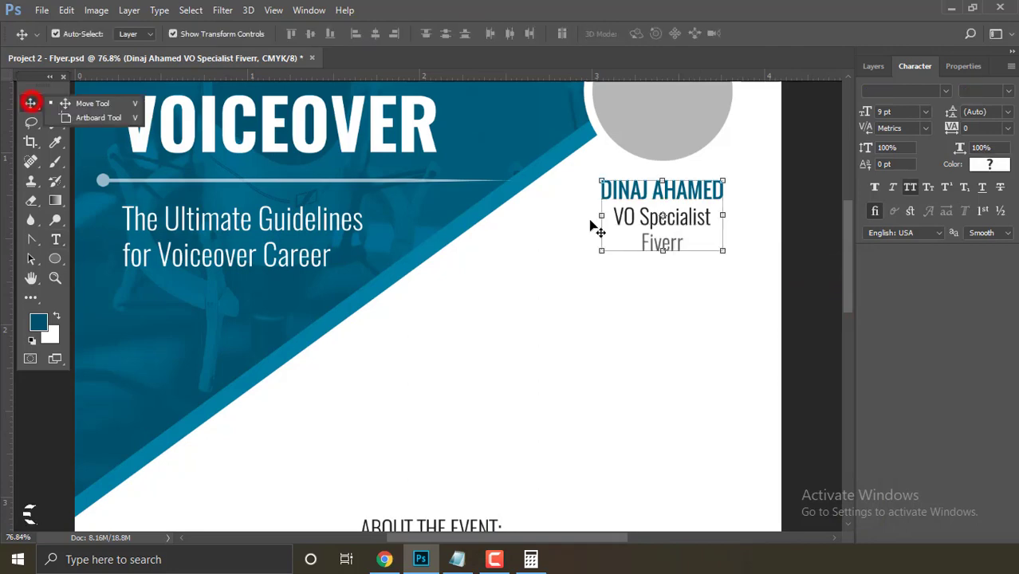
pyautogui.click(803, 273)
# Select the speaker name text together with the grey speaker circle.
pyautogui.scroll(-3, 717, 235)
pyautogui.moveTo(654, 225); pyautogui.dragTo(684, 226)
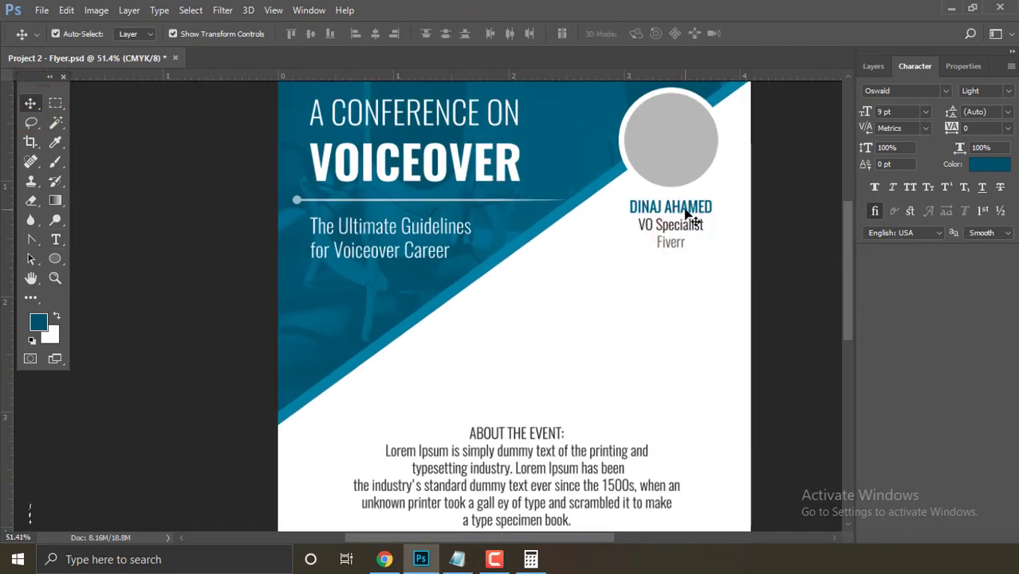
pyautogui.keyDown('ctrl'); pyautogui.click(675, 204); pyautogui.keyUp('ctrl')
pyautogui.click(801, 252)
pyautogui.scroll(-5, 799, 252)
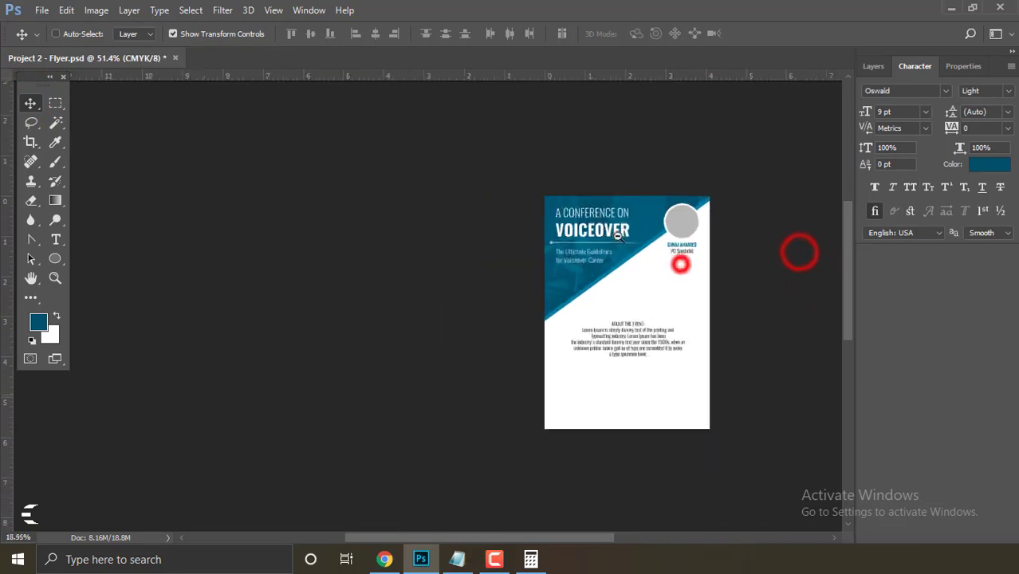
pyautogui.scroll(2, 679, 269)
pyautogui.scroll(2, 558, 269)
pyautogui.scroll(3, 571, 275)
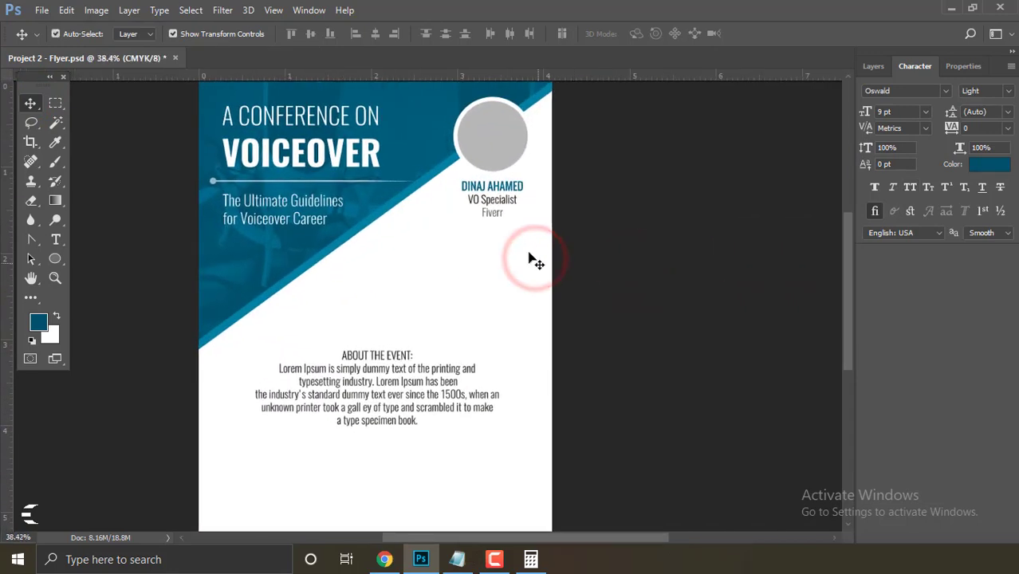
pyautogui.click(503, 188)
pyautogui.keyDown('shift'); pyautogui.click(498, 150); pyautogui.keyUp('shift')
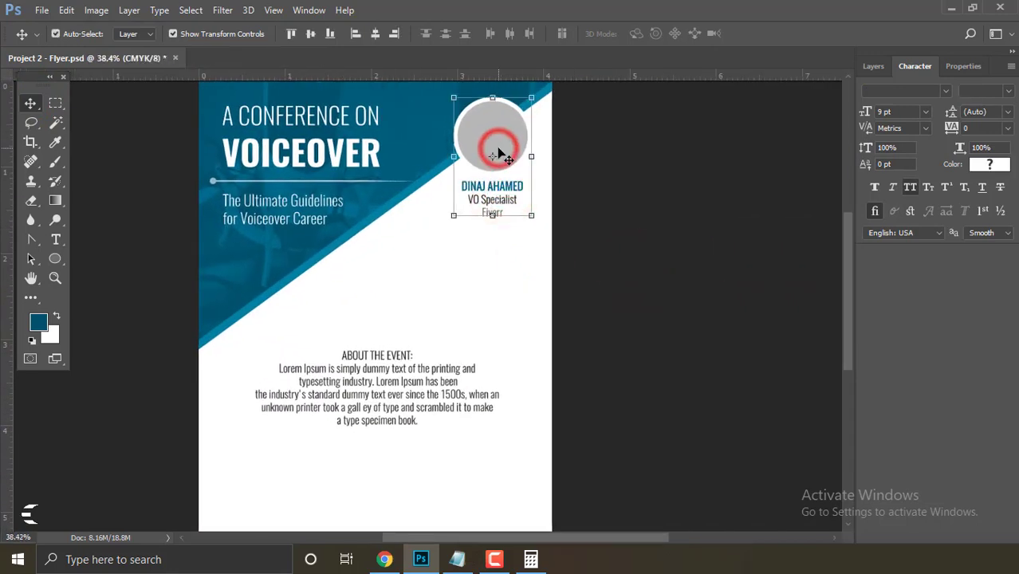
# Group the circle and name text into a group named Speaker 1.
pyautogui.click(874, 68)
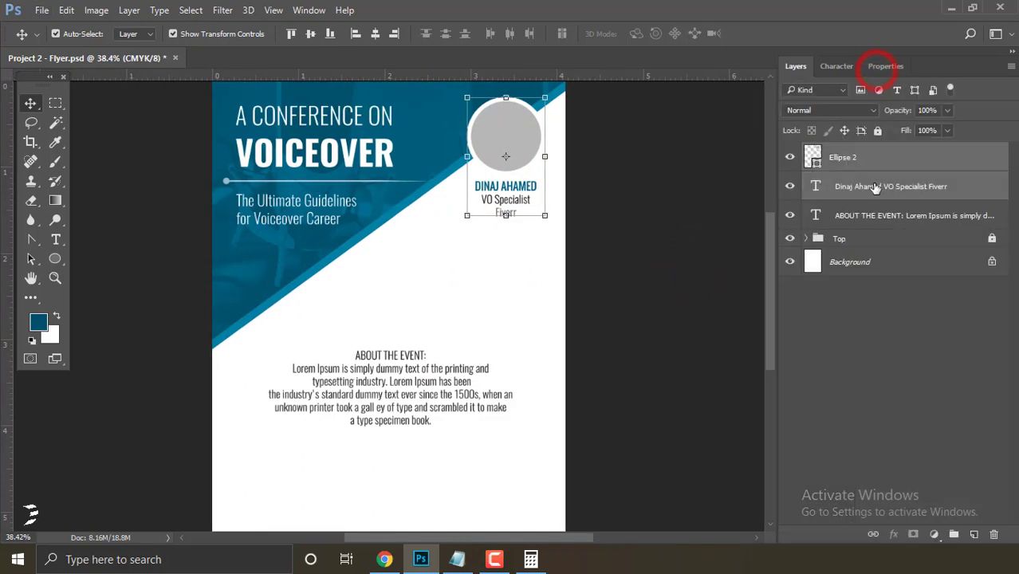
pyautogui.rightClick(864, 164)
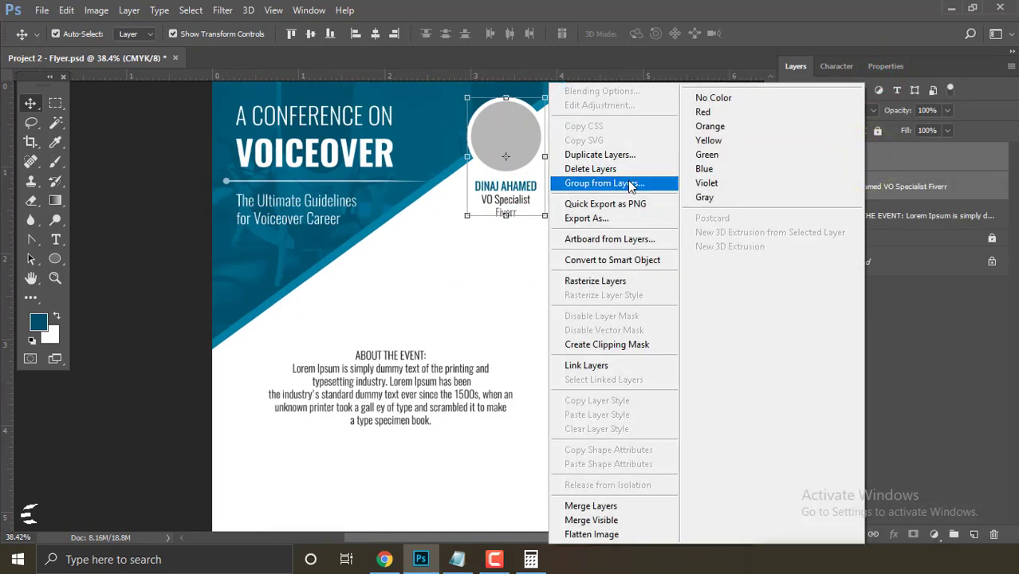
pyautogui.click(628, 184)
pyautogui.write('Speaker 1')
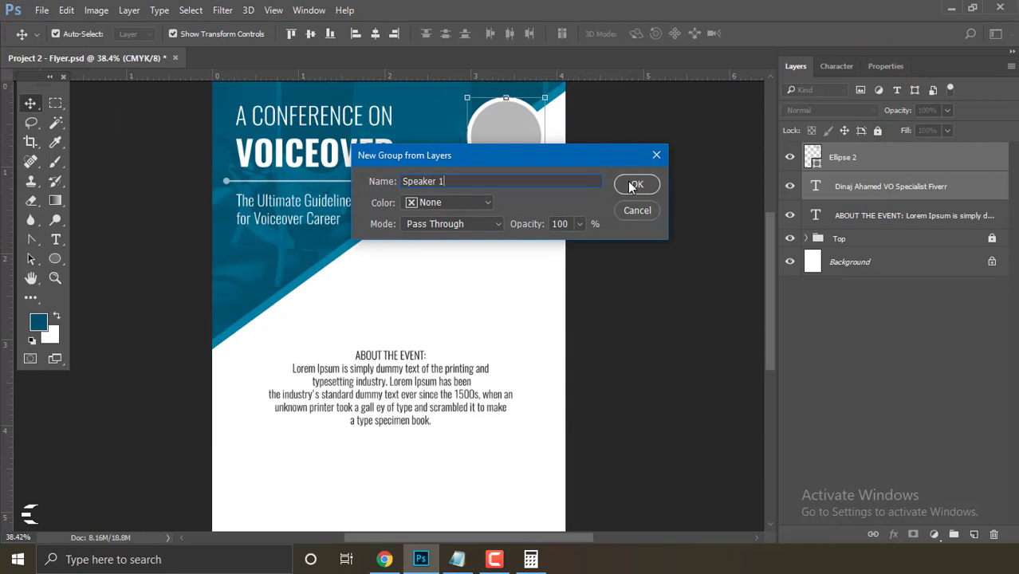
pyautogui.click(632, 185)
pyautogui.rightClick(894, 239)
pyautogui.click(957, 294)
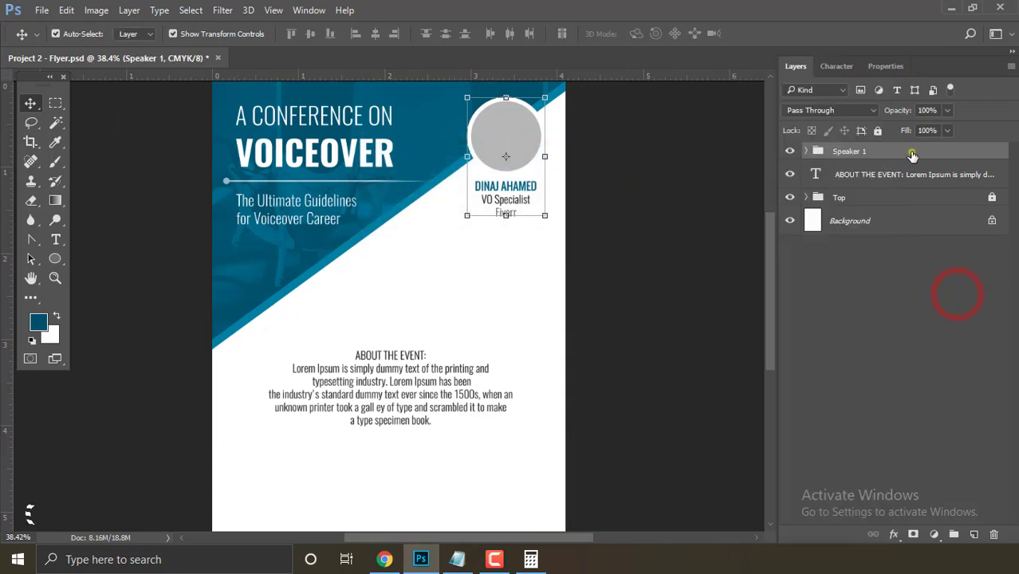
# Duplicate the Speaker 1 group, trimming the copy suffix from the new name.
pyautogui.rightClick(912, 154)
pyautogui.click(808, 91)
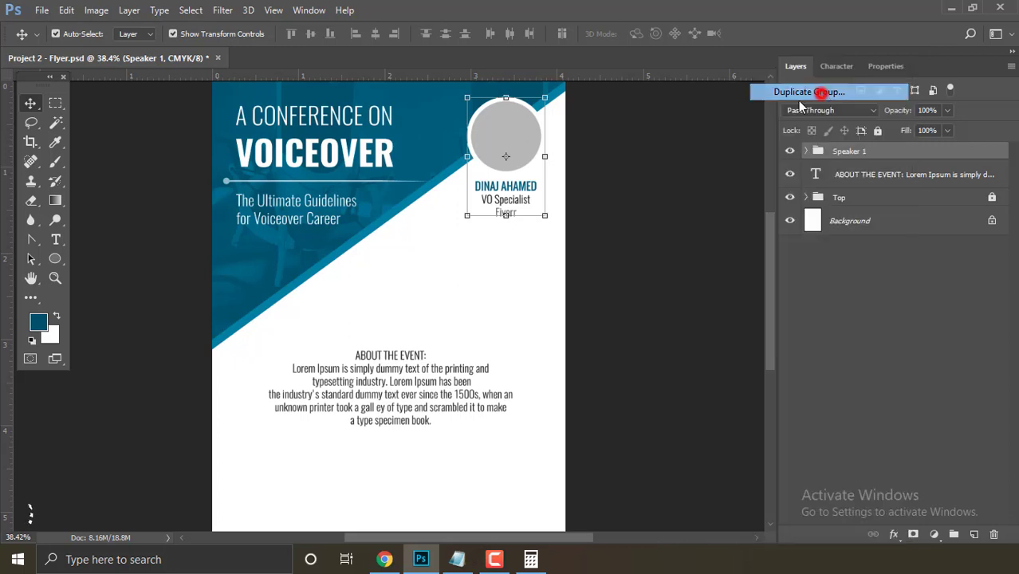
pyautogui.press('Right')
pyautogui.press('BackSpace')
pyautogui.press('BackSpace')
pyautogui.press('BackSpace')
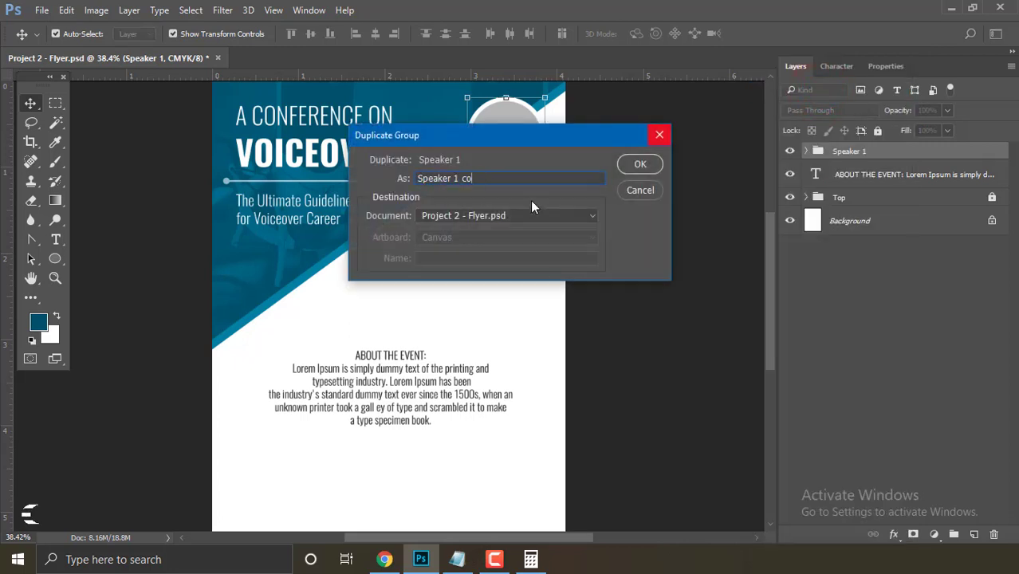
pyautogui.press('BackSpace')
pyautogui.press('BackSpace')
pyautogui.press('BackSpace')
# Name the duplicate Speaker 2 and move it down-left onto the header's diagonal edge.
pyautogui.write('2')
pyautogui.press('Return')
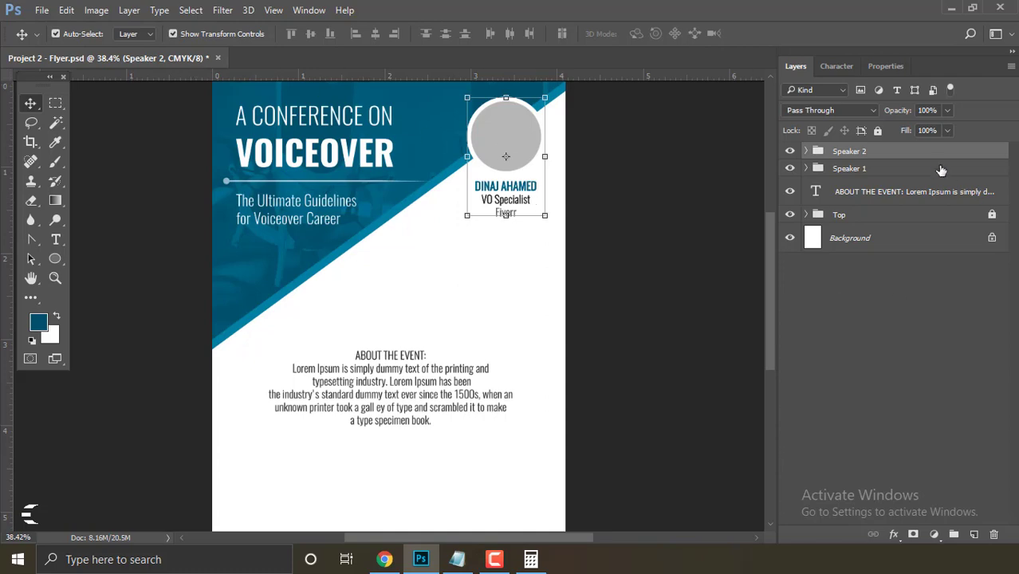
pyautogui.click(67, 9)
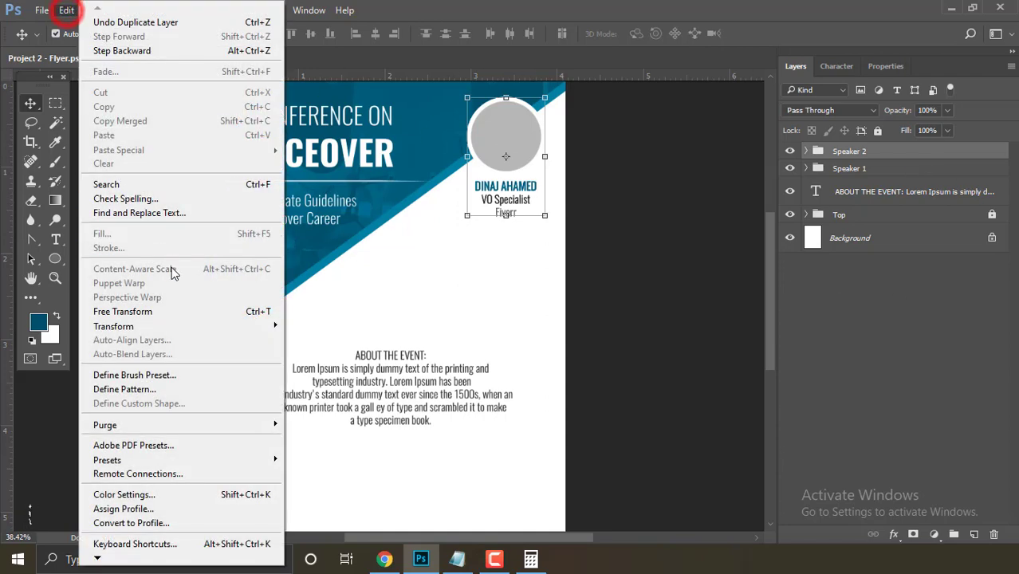
pyautogui.click(192, 308)
pyautogui.moveTo(520, 139)
pyautogui.mouseDown()
pyautogui.moveTo(330, 291)
pyautogui.moveTo(408, 200)
pyautogui.moveTo(408, 233)
pyautogui.mouseUp()
pyautogui.press('Return')
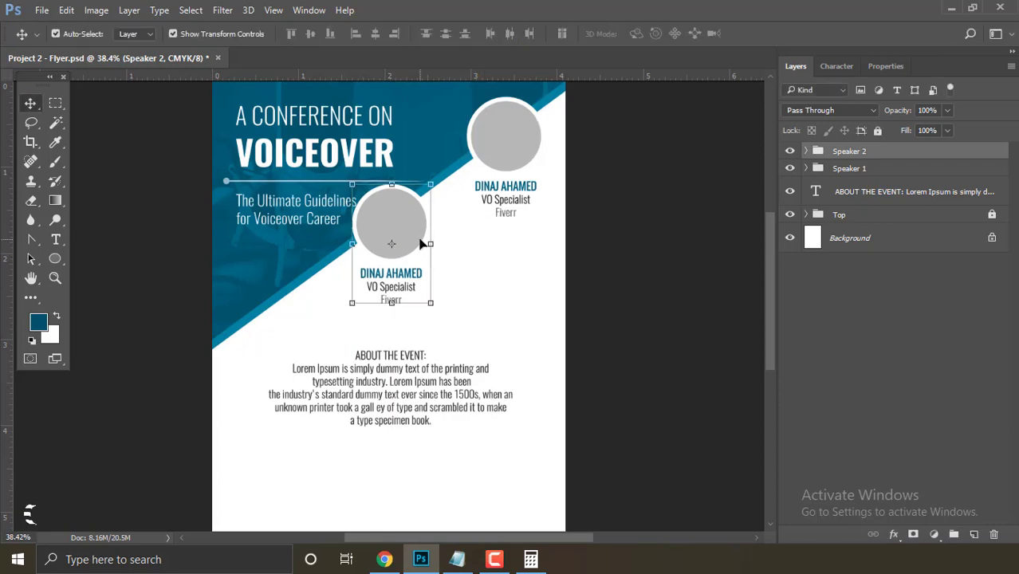
pyautogui.click(66, 9)
pyautogui.click(602, 302)
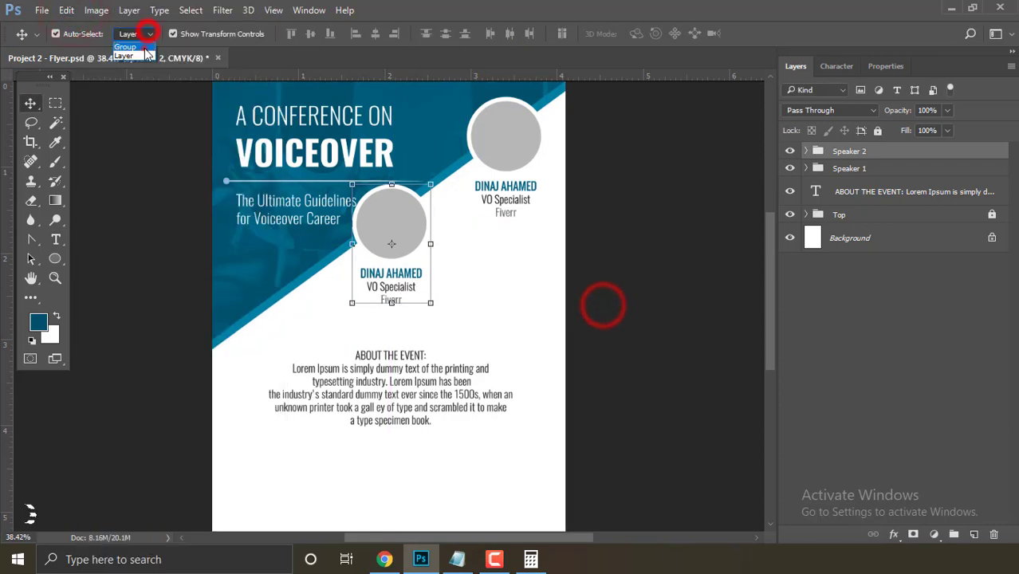
pyautogui.moveTo(408, 201); pyautogui.dragTo(429, 182)
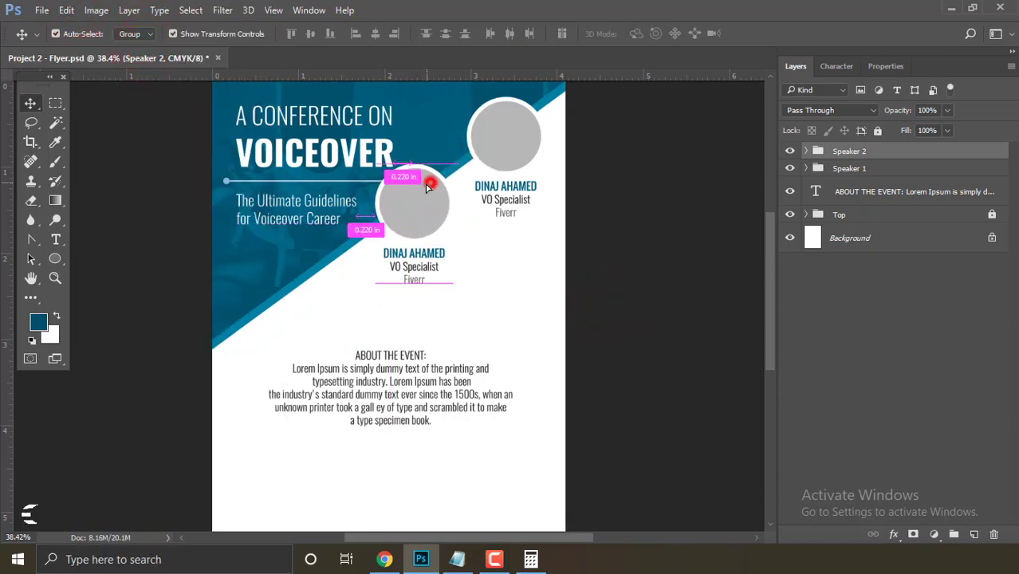
# Copy the second speaker's name from the notes text file.
pyautogui.click(608, 275)
pyautogui.scroll(2, 441, 296)
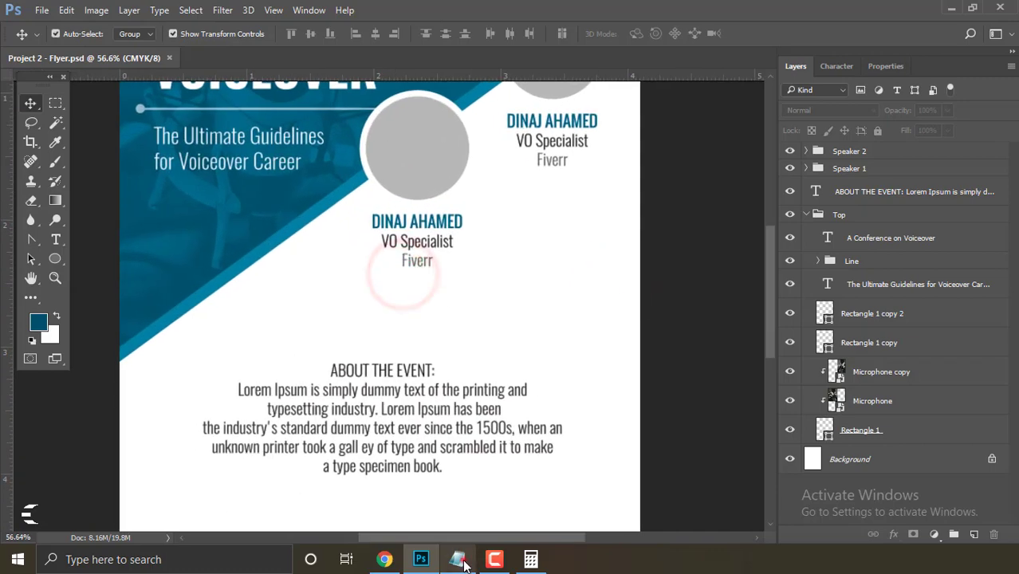
pyautogui.click(458, 559)
pyautogui.moveTo(111, 349); pyautogui.dragTo(21, 349)
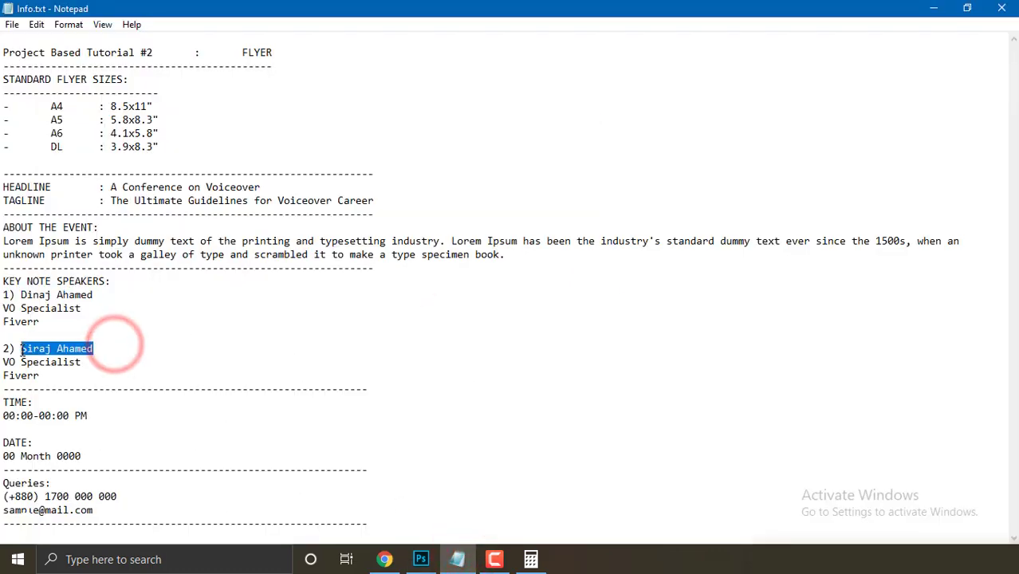
pyautogui.rightClick(67, 351)
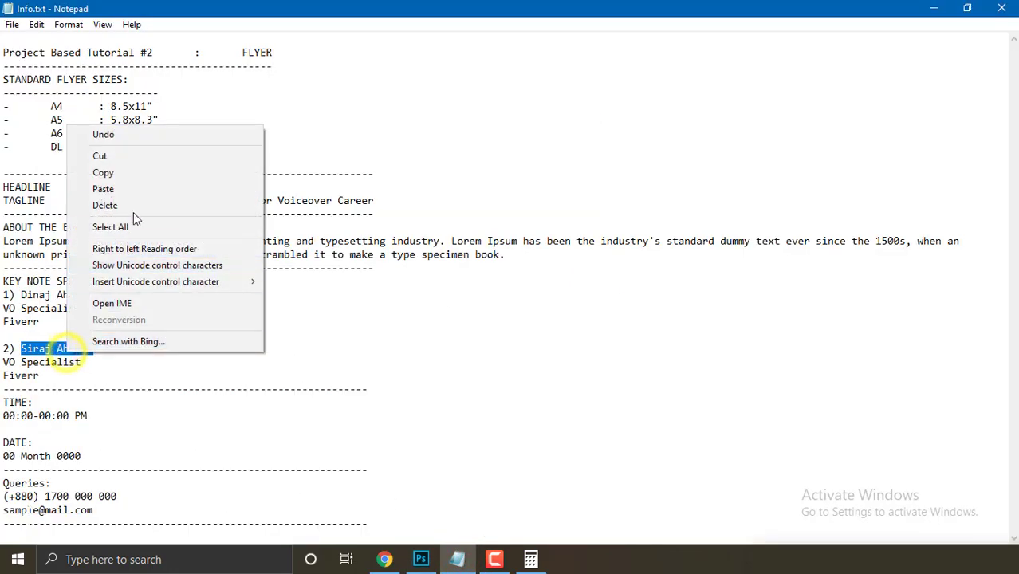
pyautogui.click(148, 171)
# Paste the second speaker's name over the name line of the Speaker 2 caption.
pyautogui.click(421, 558)
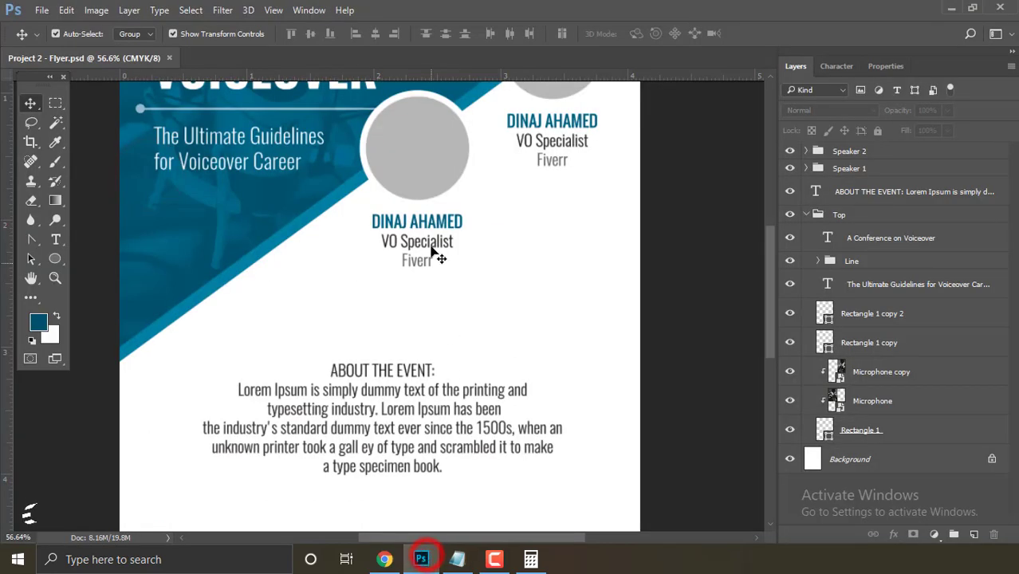
pyautogui.click(431, 220)
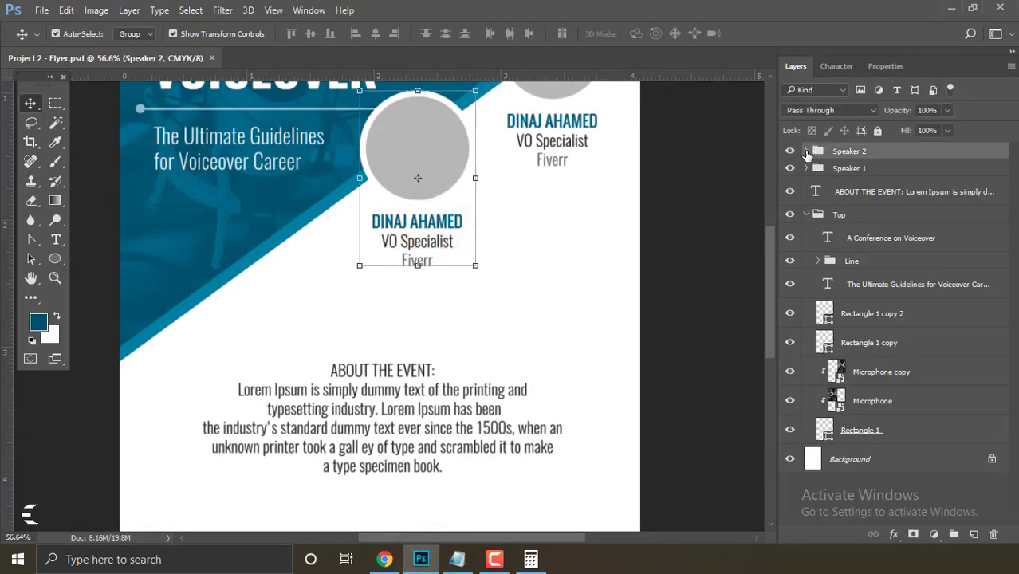
pyautogui.click(806, 213)
pyautogui.click(806, 151)
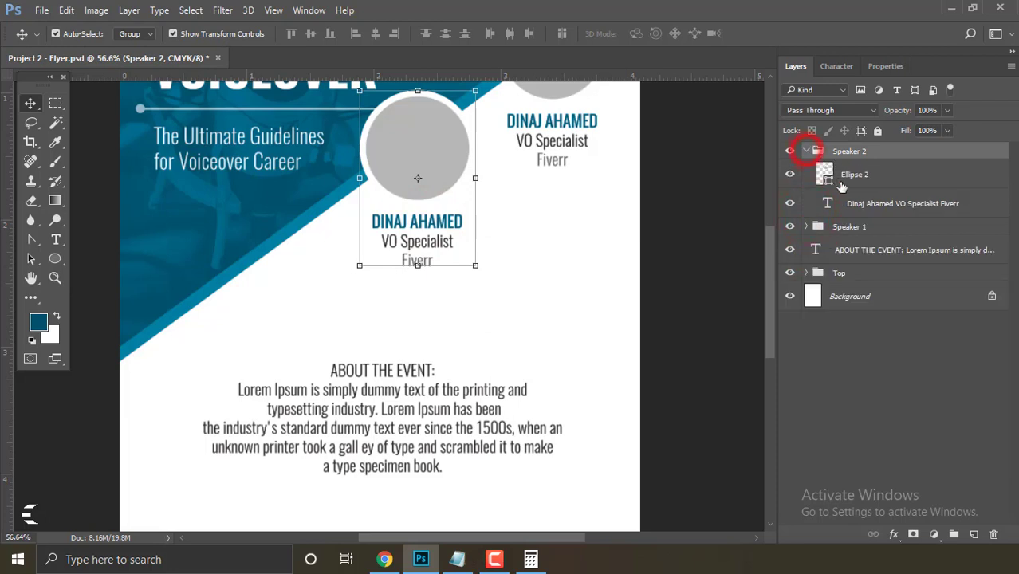
pyautogui.click(829, 203)
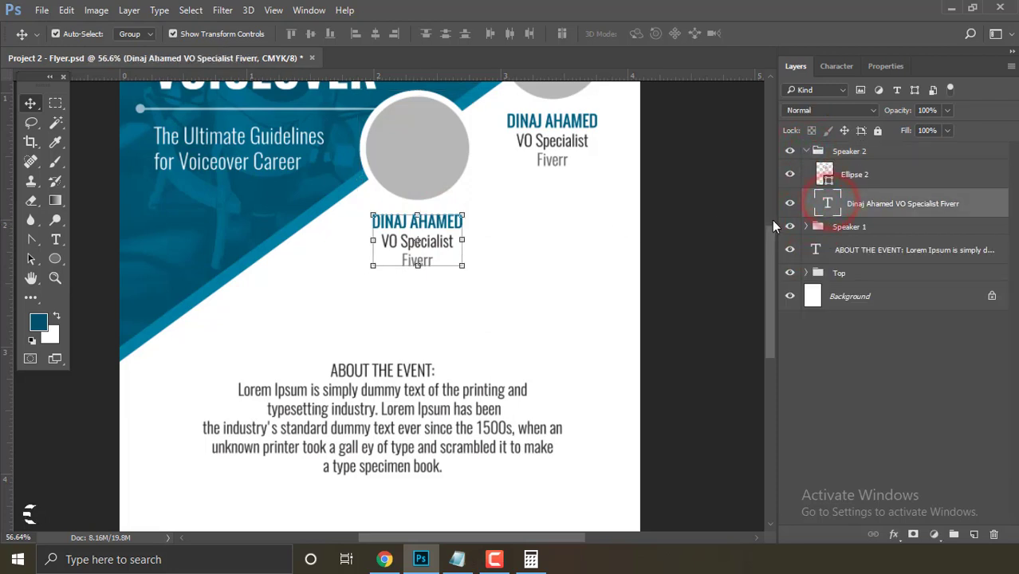
pyautogui.doubleClick(821, 205)
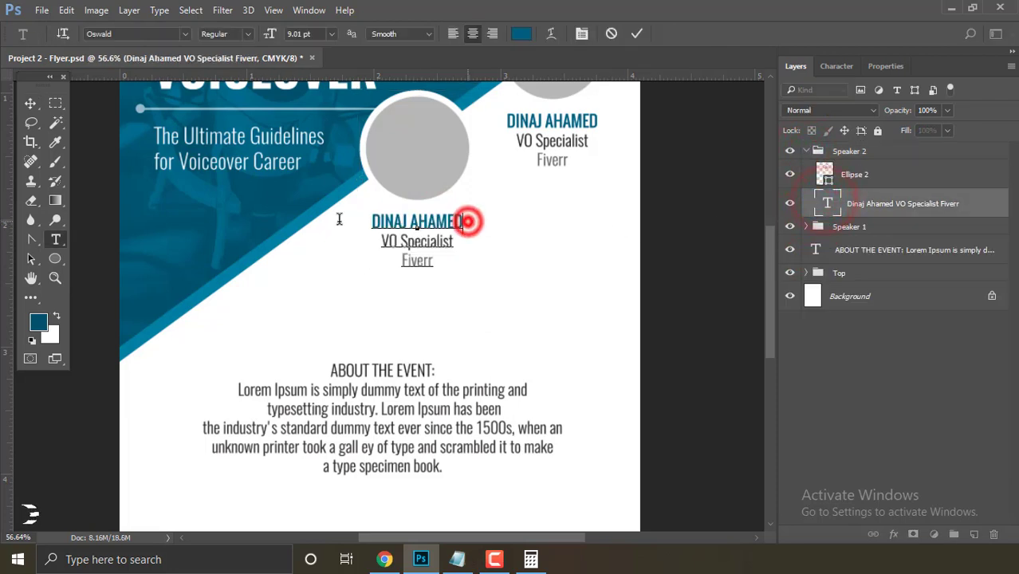
pyautogui.moveTo(466, 221); pyautogui.dragTo(343, 221)
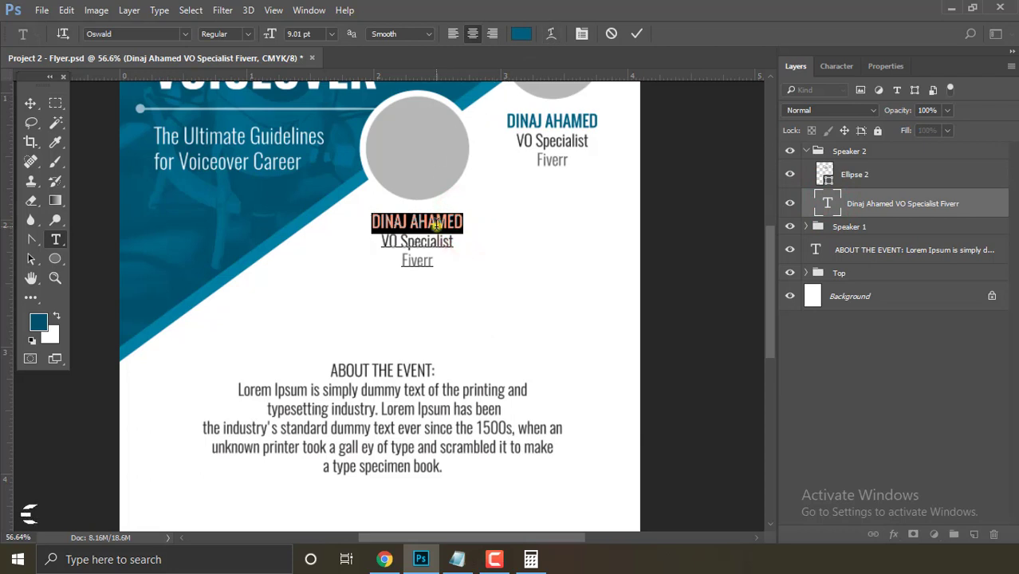
pyautogui.rightClick(502, 214)
pyautogui.click(602, 275)
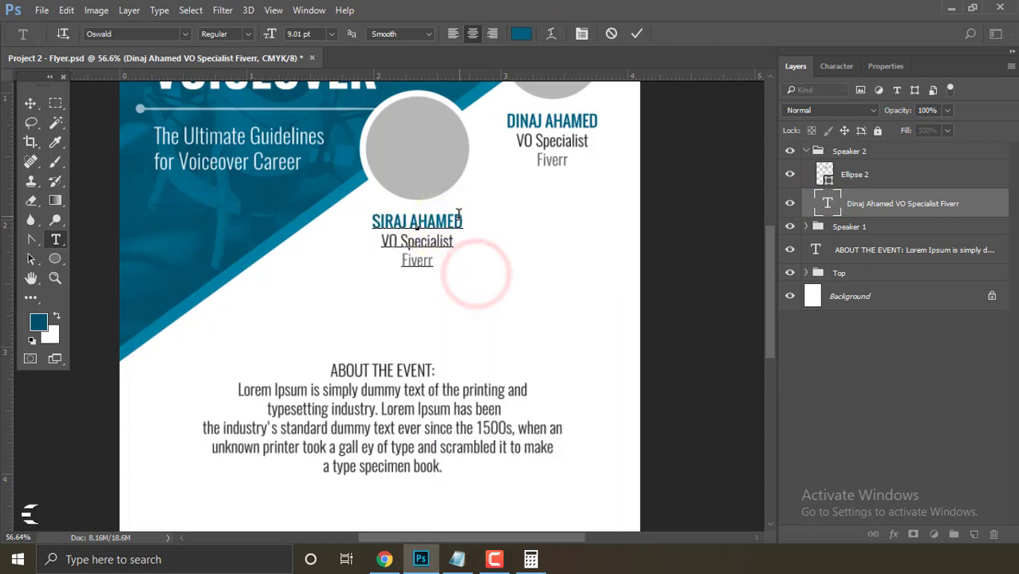
# Colour the new name header blue #007fa1, commit it, and save the flyer.
pyautogui.moveTo(462, 221); pyautogui.dragTo(369, 222)
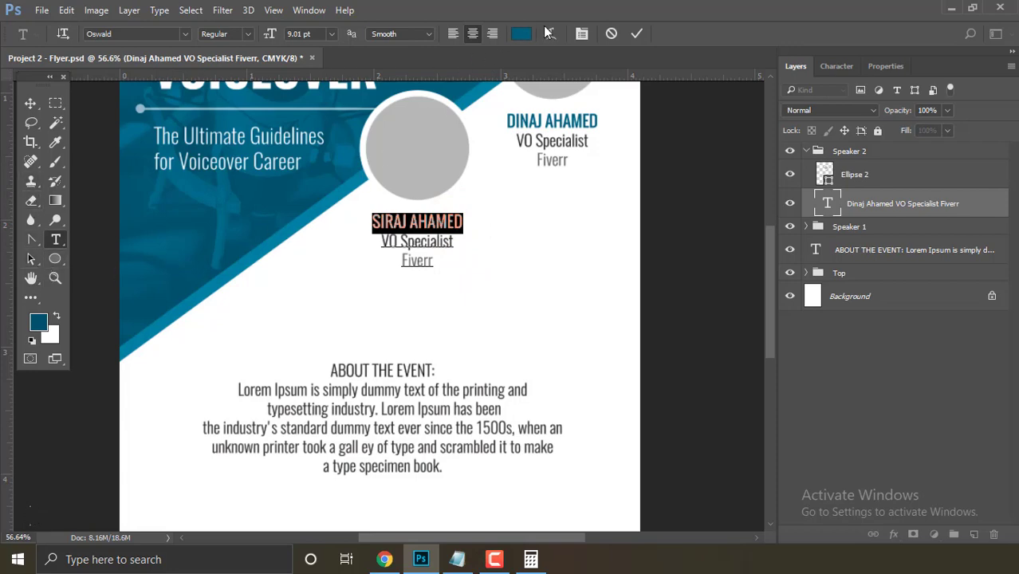
pyautogui.click(520, 34)
pyautogui.click(318, 209)
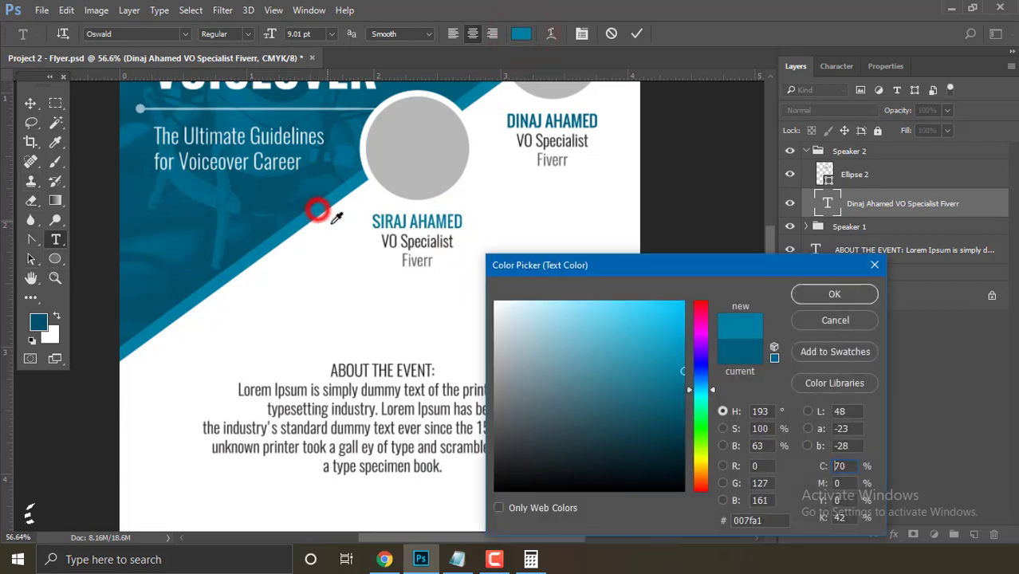
pyautogui.click(822, 297)
pyautogui.click(638, 34)
pyautogui.press('v')
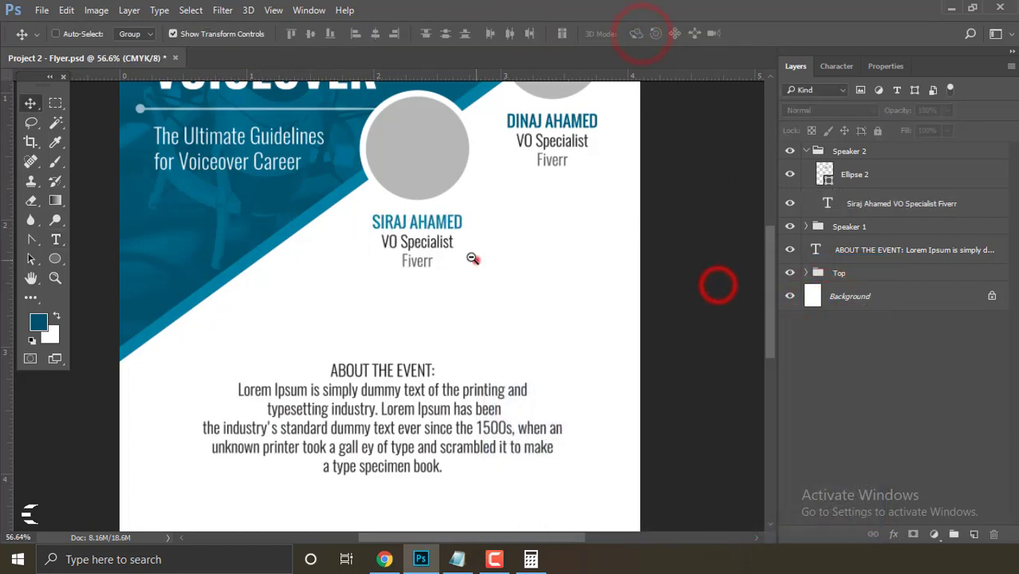
pyautogui.keyDown('alt'); pyautogui.click(470, 257); pyautogui.keyUp('alt')
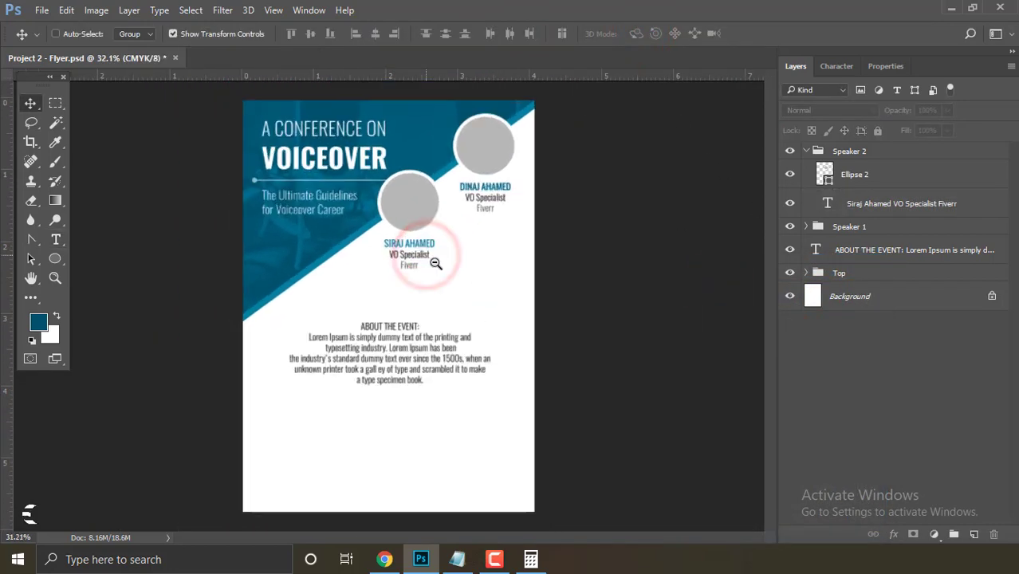
pyautogui.hotkey('ctrl', 's')
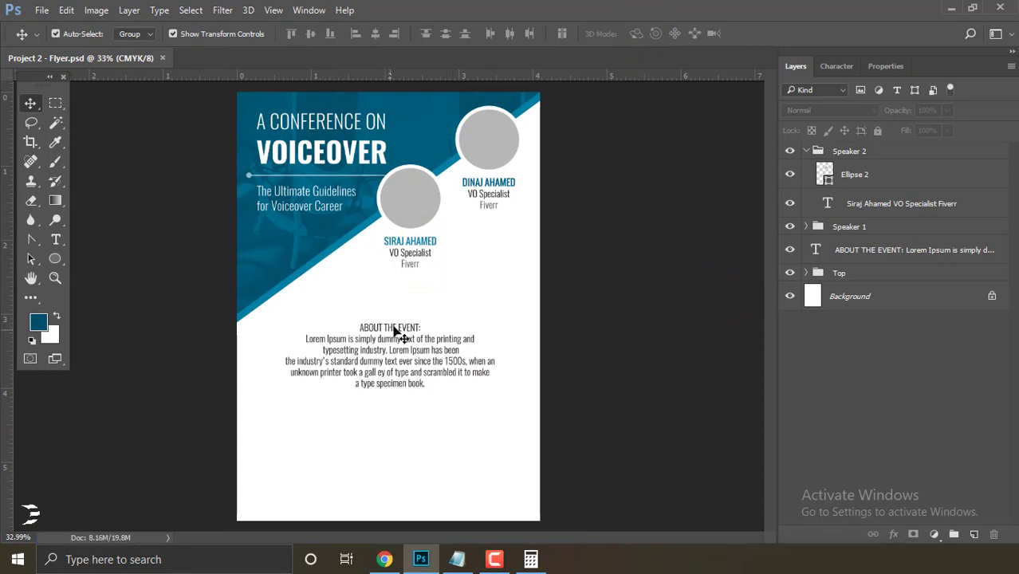
# Nudge the ABOUT THE EVENT text up slightly and fit the page in view.
pyautogui.moveTo(394, 331)
pyautogui.mouseDown()
pyautogui.moveTo(412, 298)
pyautogui.moveTo(412, 328)
pyautogui.mouseUp()
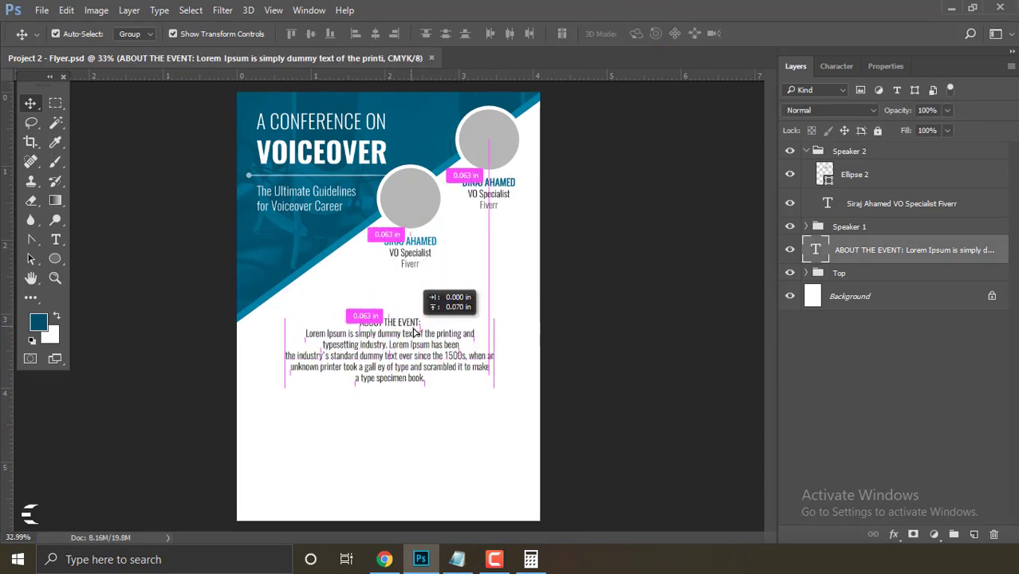
pyautogui.click(629, 325)
pyautogui.hotkey('ctrl', '0')
pyautogui.click(393, 297)
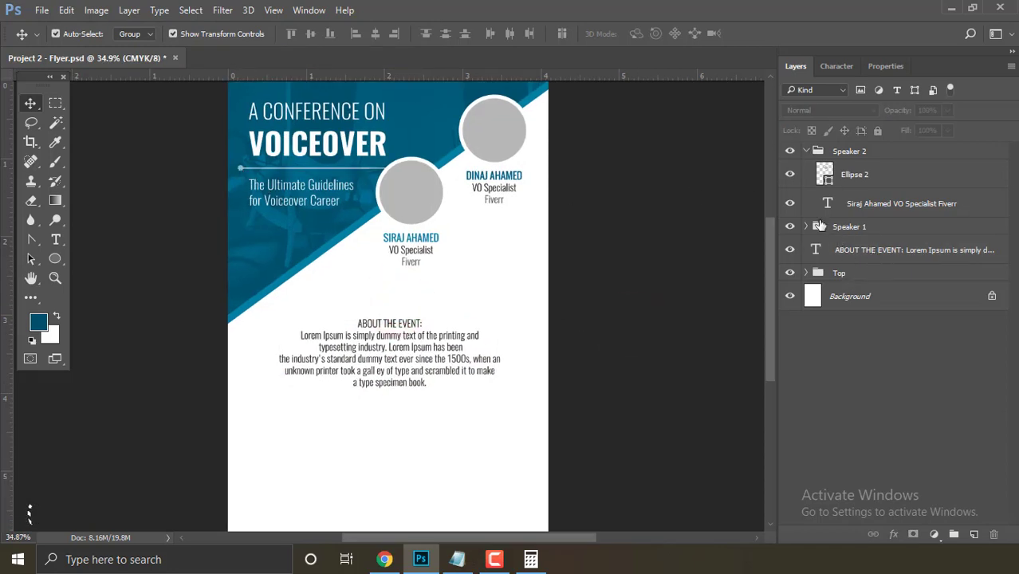
# Duplicate the Line group inside Top as a new group named Line 2.
pyautogui.click(806, 152)
pyautogui.click(901, 216)
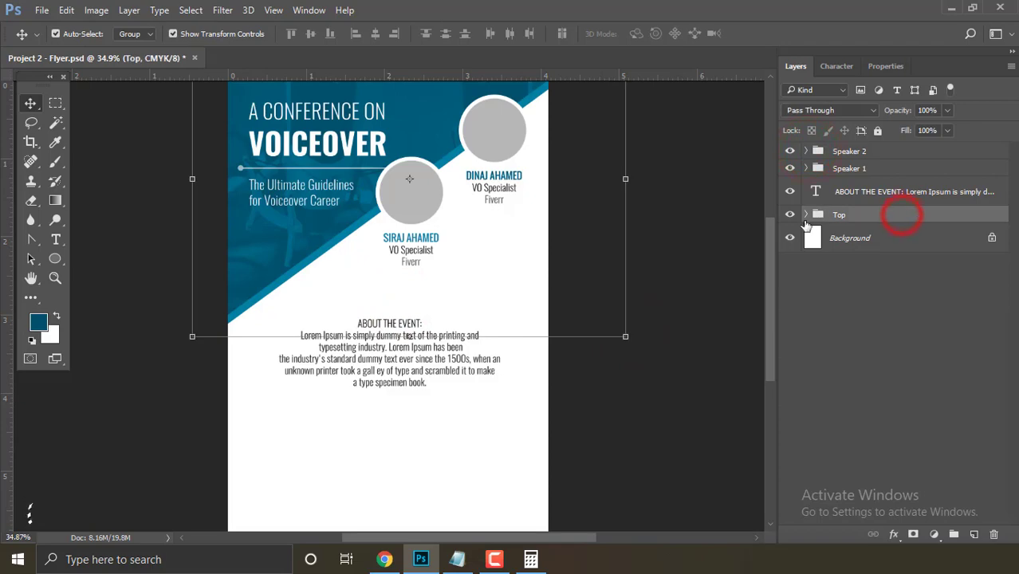
pyautogui.click(805, 215)
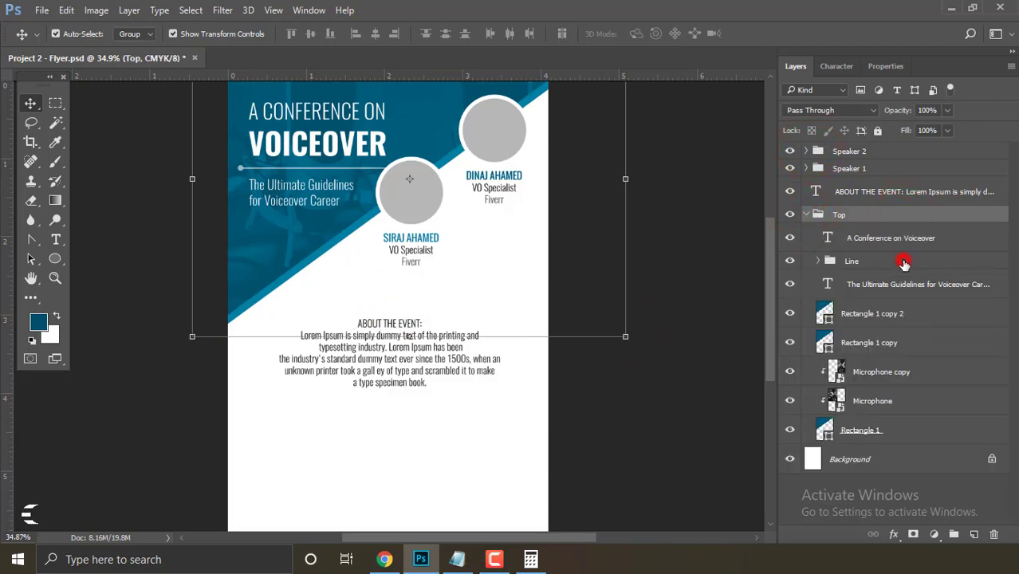
pyautogui.rightClick(903, 262)
pyautogui.click(826, 92)
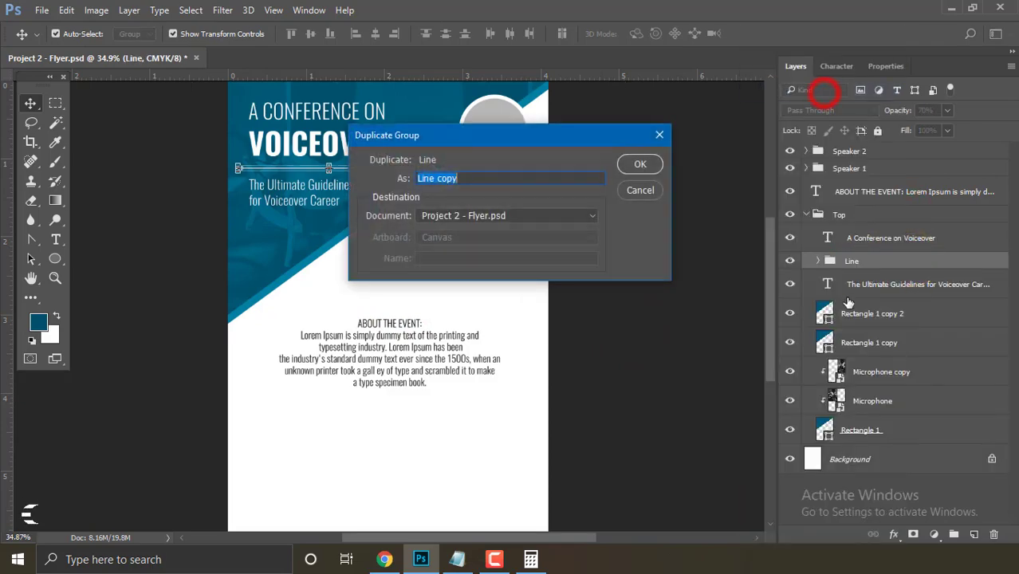
pyautogui.press('End')
pyautogui.press('BackSpace')
pyautogui.press('BackSpace')
pyautogui.press('BackSpace')
pyautogui.press('BackSpace')
pyautogui.write('2')
pyautogui.press('Return')
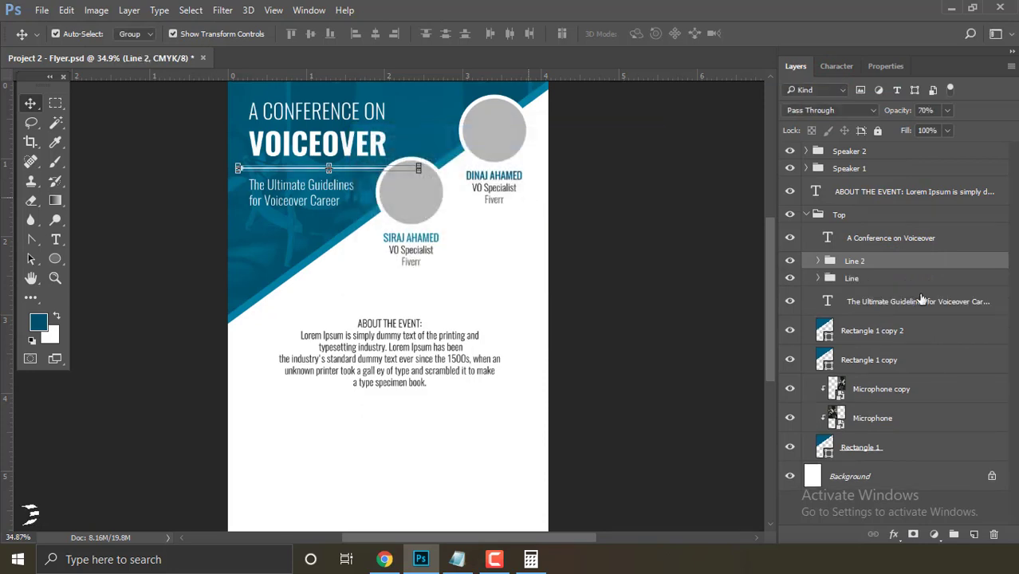
# Move Line 2 out of Top above Speaker 1, then collapse and fully lock Top.
pyautogui.moveTo(947, 264)
pyautogui.mouseDown()
pyautogui.moveTo(929, 165)
pyautogui.moveTo(926, 177)
pyautogui.mouseUp()
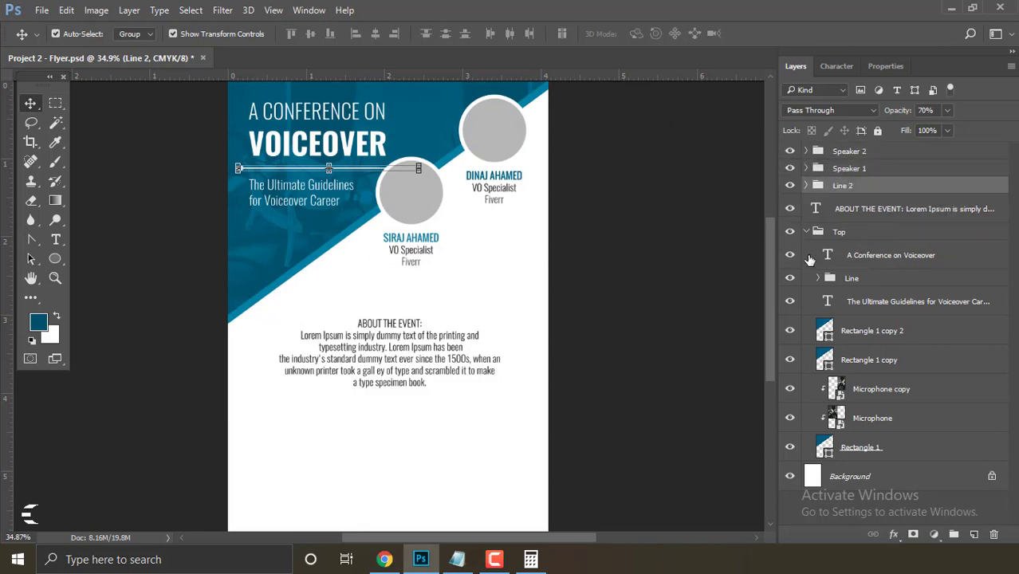
pyautogui.click(805, 232)
pyautogui.click(839, 231)
pyautogui.click(877, 130)
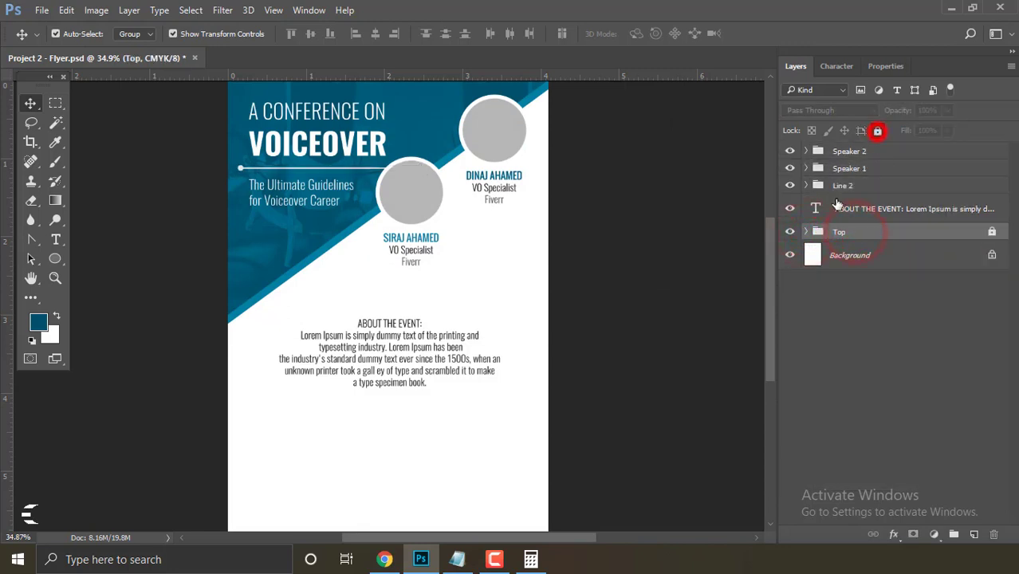
pyautogui.click(879, 186)
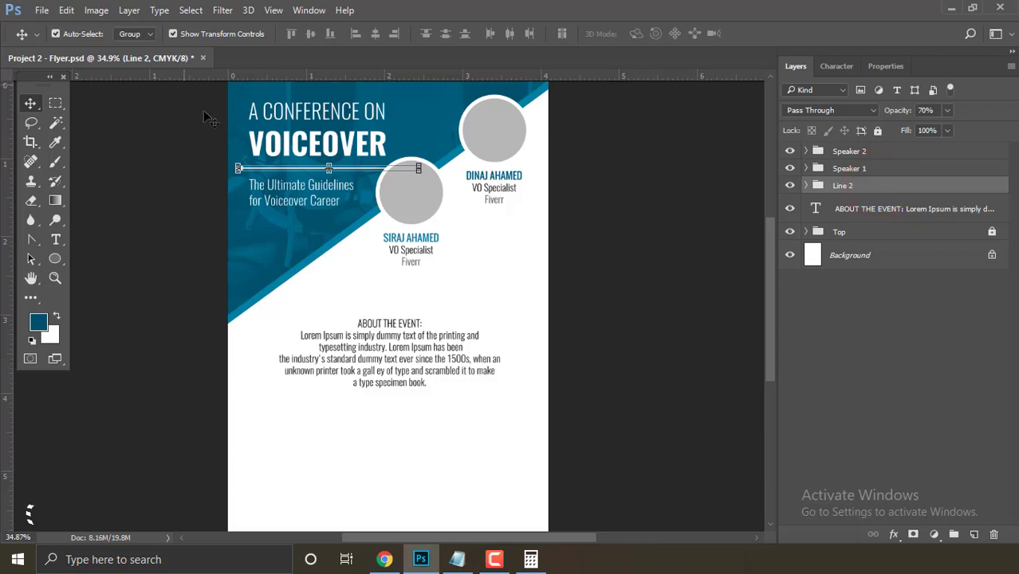
pyautogui.click(806, 184)
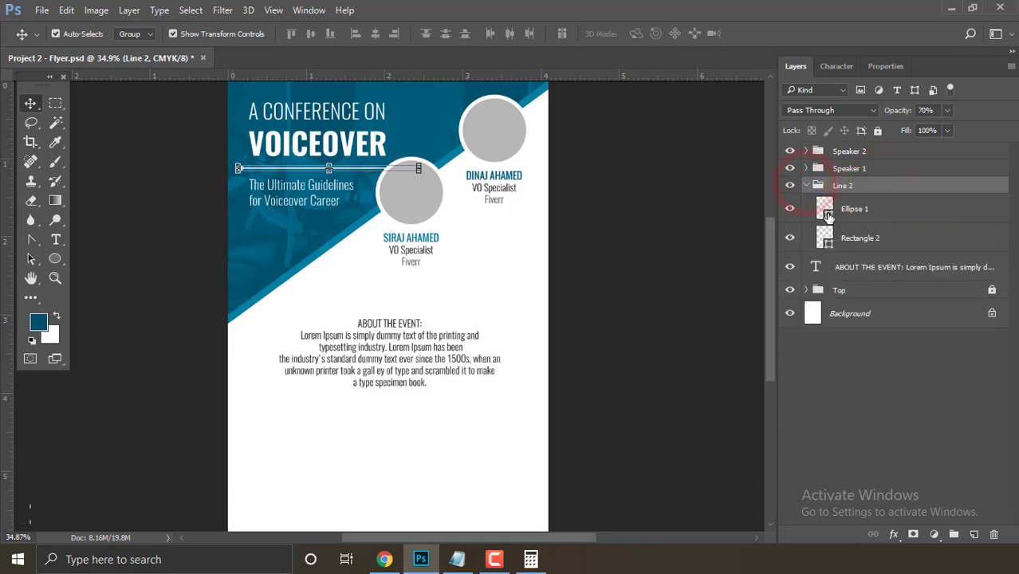
pyautogui.click(805, 185)
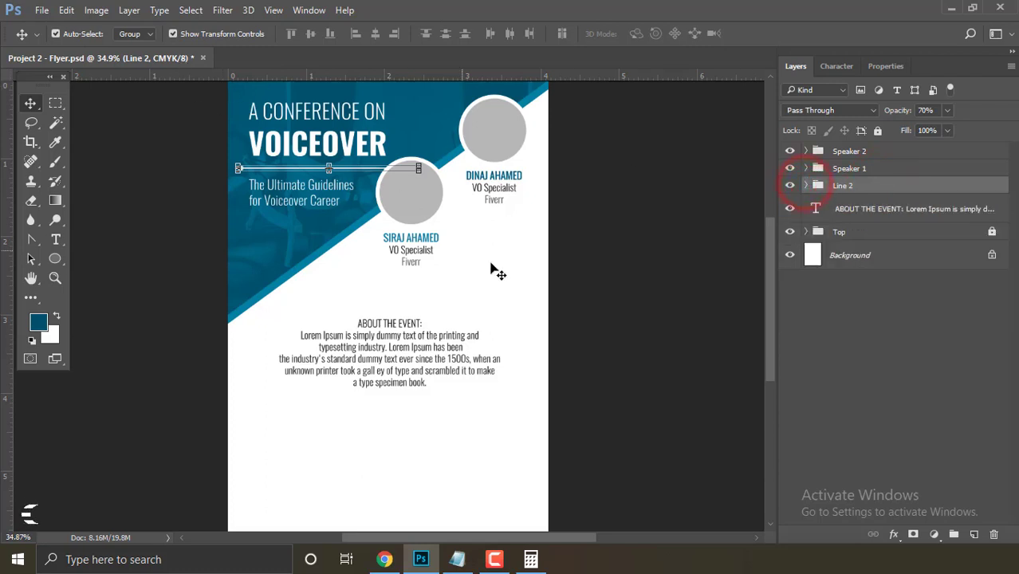
pyautogui.click(66, 10)
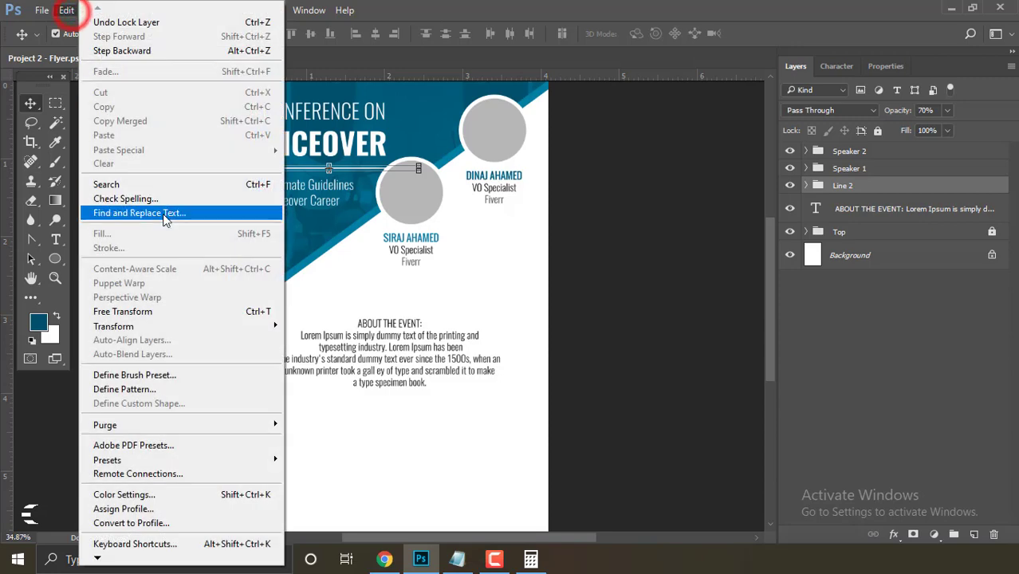
# Move the Line 2 divider above ABOUT THE EVENT, flip it horizontally, and nudge it right.
pyautogui.click(206, 313)
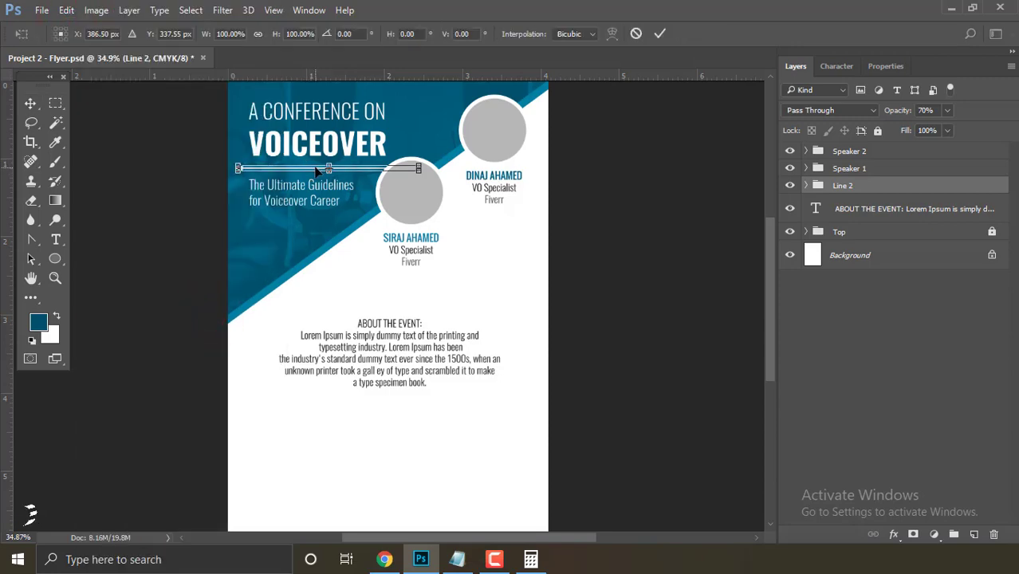
pyautogui.moveTo(316, 171); pyautogui.dragTo(419, 296)
pyautogui.rightClick(430, 295)
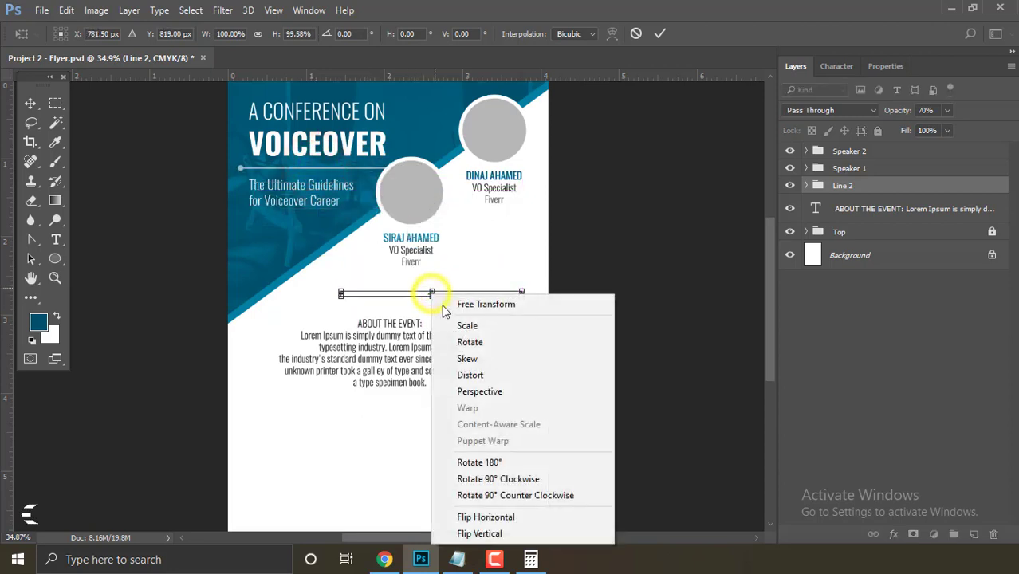
pyautogui.click(545, 515)
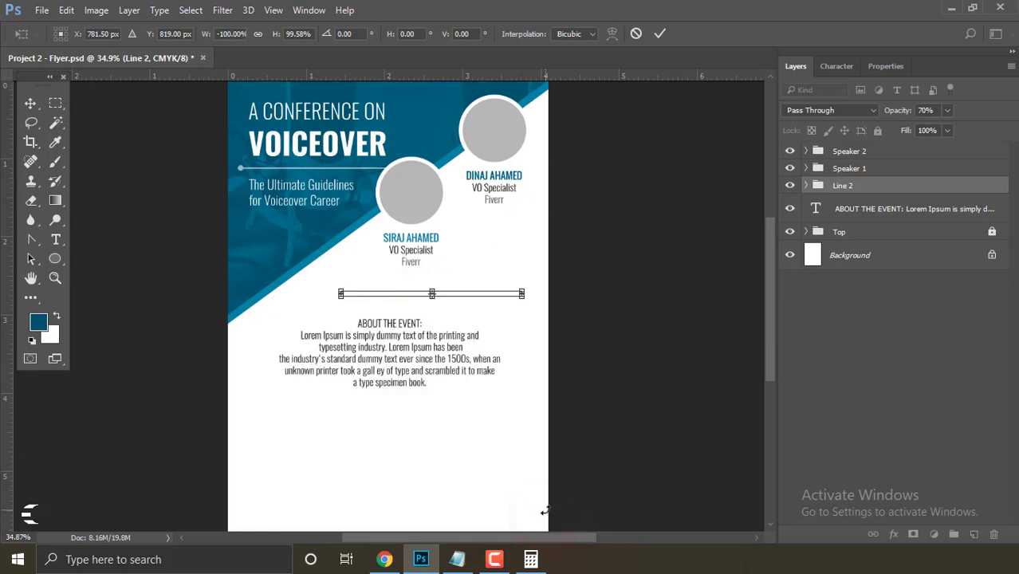
pyautogui.press('Return')
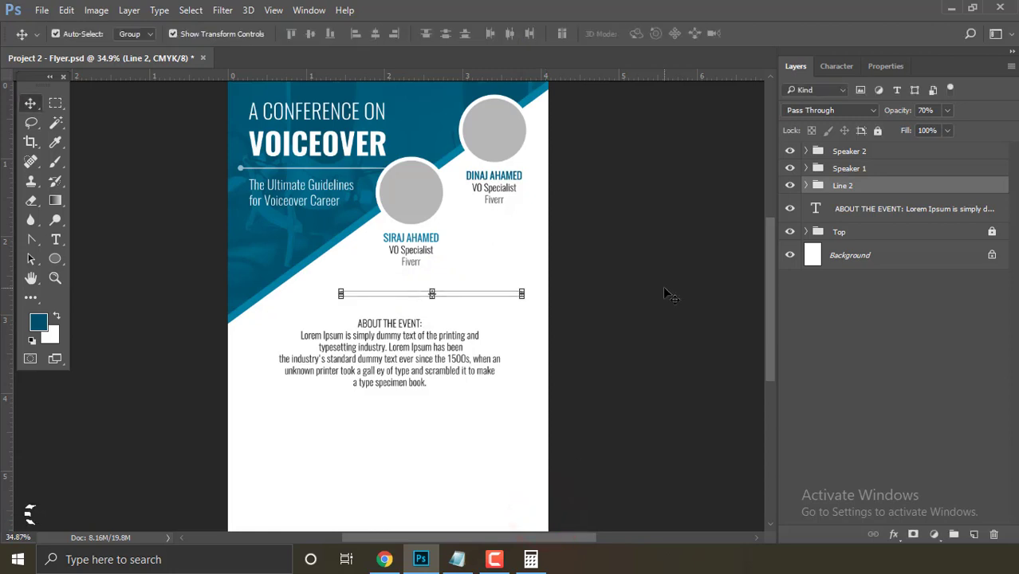
pyautogui.hotkey('ctrl', ';')
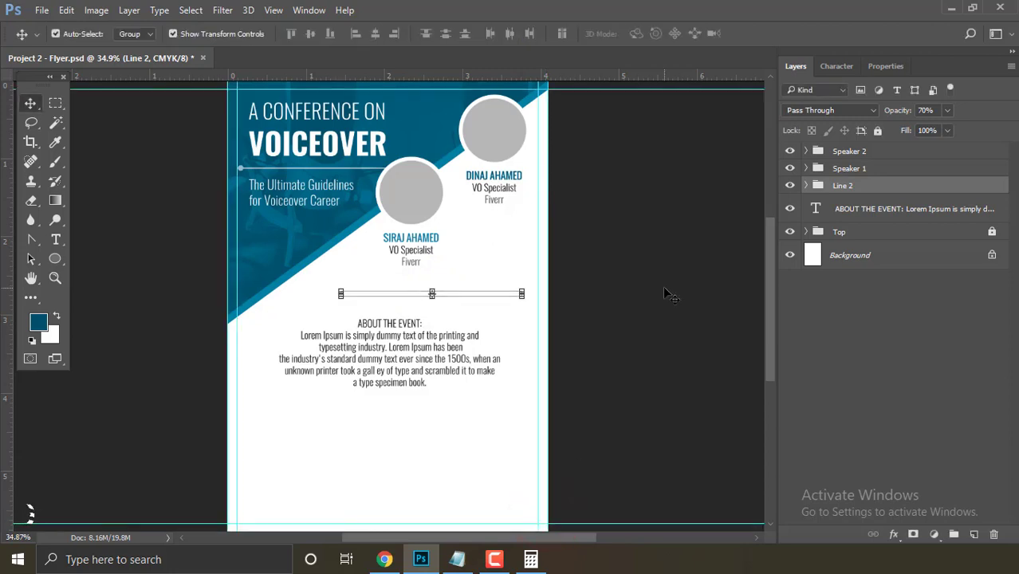
pyautogui.hotkey('shift', 'Right')
pyautogui.hotkey('shift', 'Right')
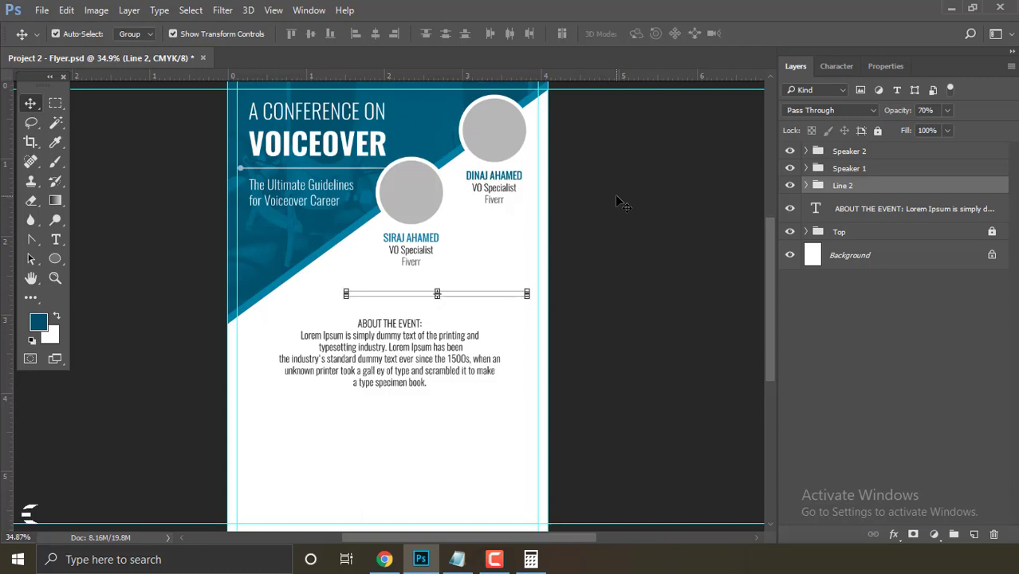
pyautogui.hotkey('shift', 'Right')
pyautogui.hotkey('shift', 'Right')
pyautogui.hotkey('shift', 'Right')
pyautogui.click(624, 294)
pyautogui.keyDown('ctrl'); pyautogui.click(624, 294); pyautogui.keyUp('ctrl')
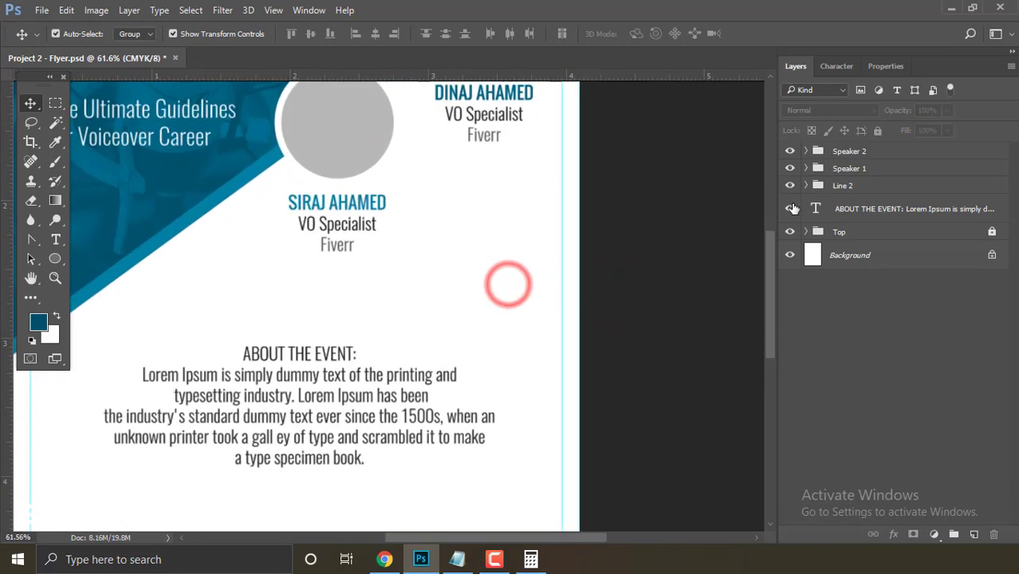
# Fill Line 2's Ellipse 1 dot and Rectangle 2 line with the speaker circle's grey.
pyautogui.click(806, 185)
pyautogui.doubleClick(825, 209)
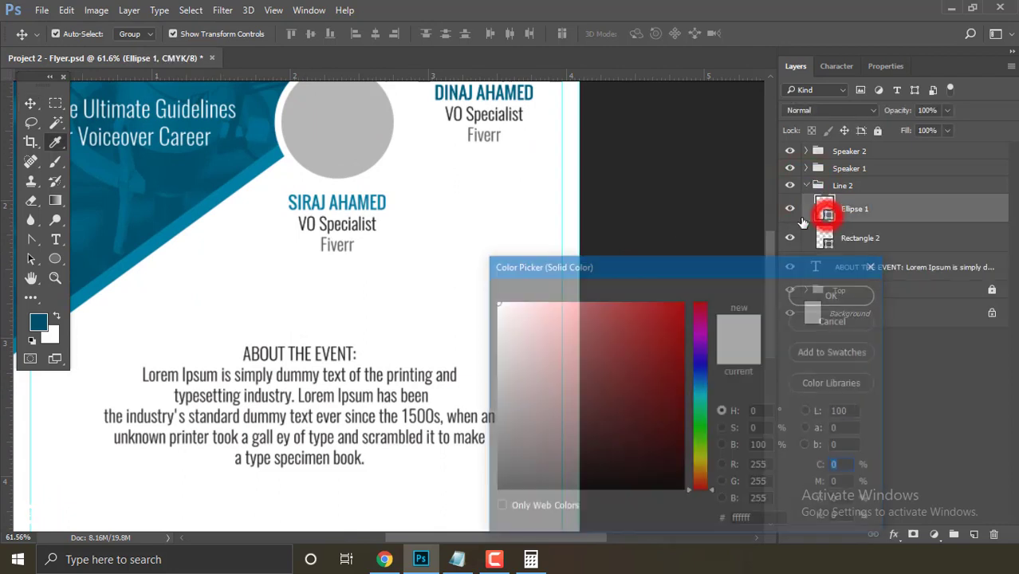
pyautogui.click(345, 143)
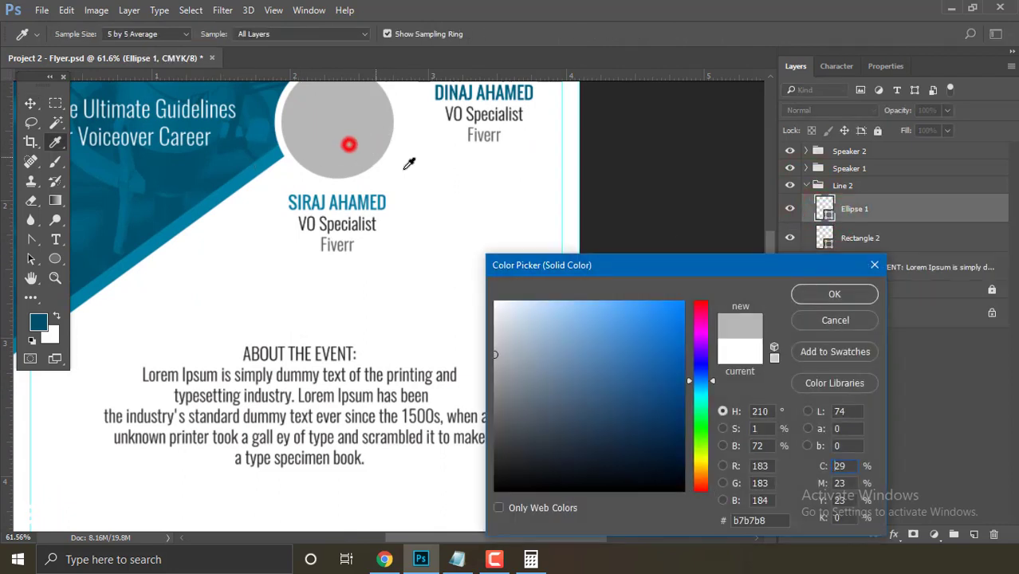
pyautogui.click(828, 292)
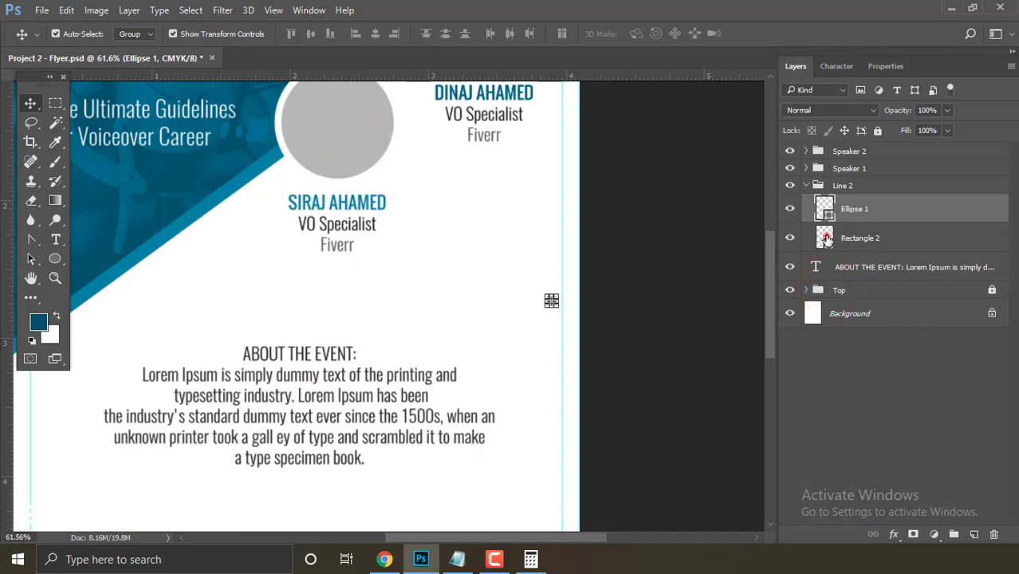
pyautogui.doubleClick(825, 239)
pyautogui.click(341, 154)
pyautogui.click(821, 290)
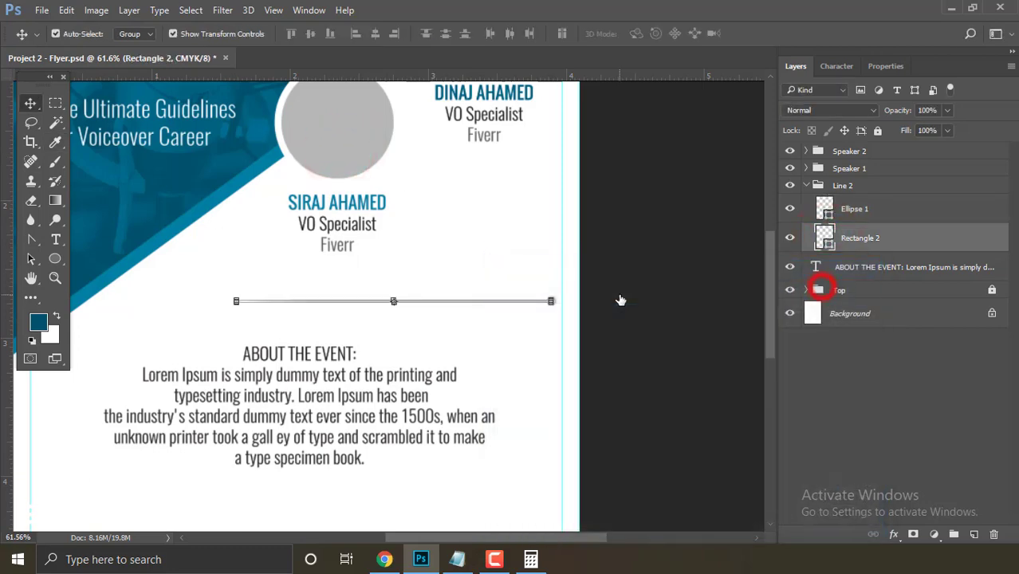
pyautogui.click(618, 297)
pyautogui.keyDown('alt'); pyautogui.click(539, 349); pyautogui.keyUp('alt')
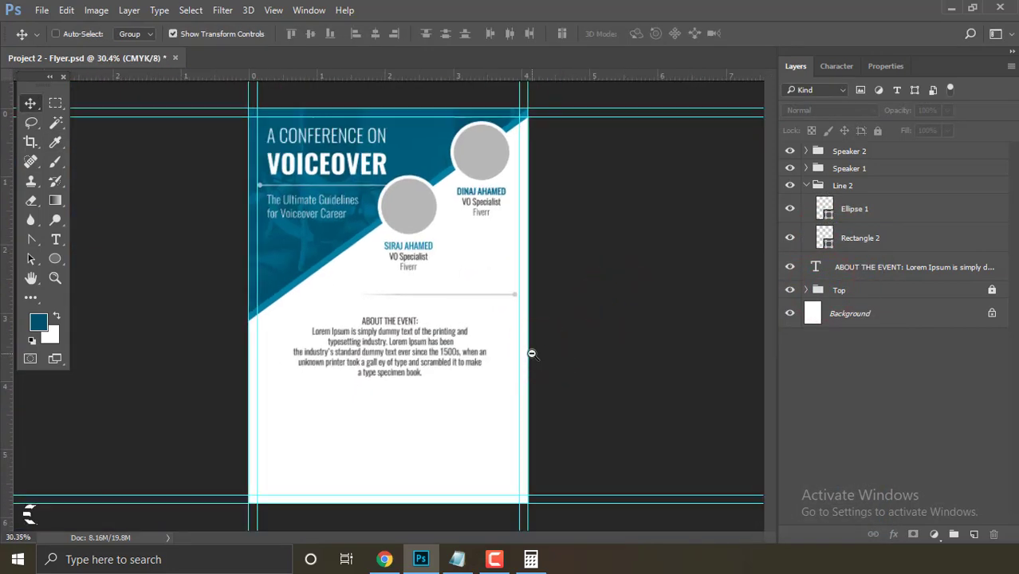
pyautogui.hotkey('ctrl', ';')
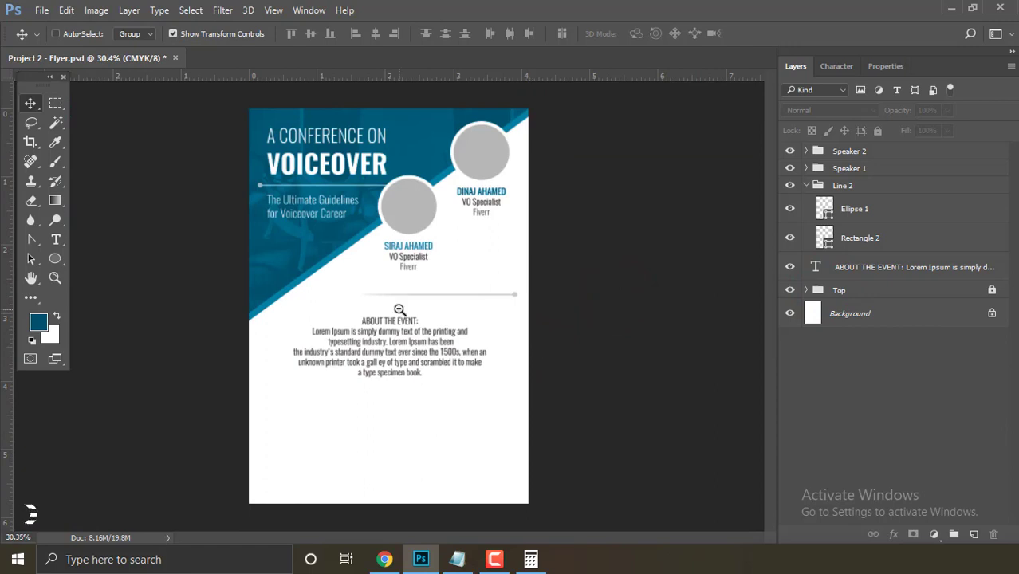
pyautogui.moveTo(396, 288); pyautogui.dragTo(416, 296)
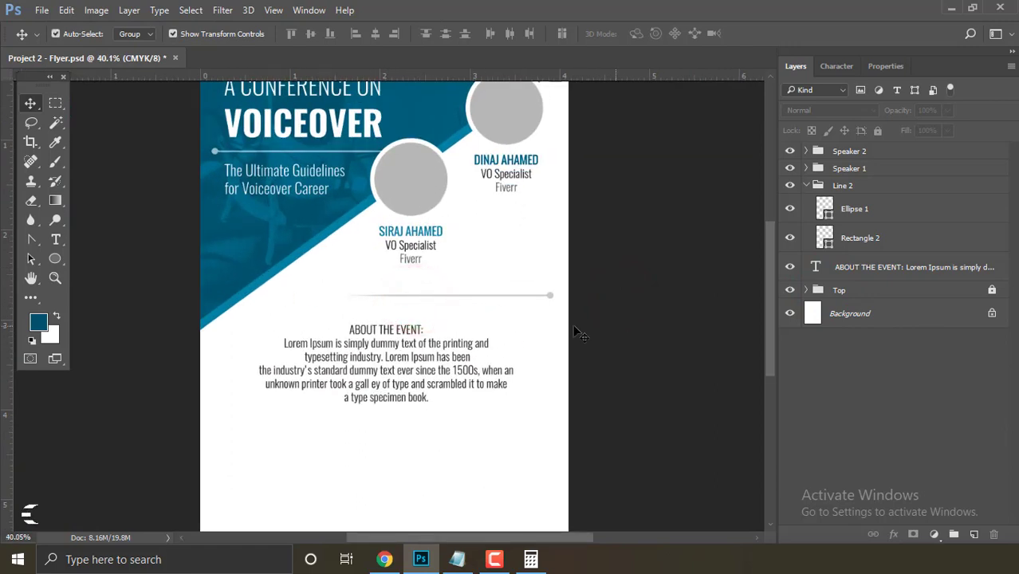
# Set the ABOUT THE EVENT paragraph's font size to 8.5 pt.
pyautogui.moveTo(466, 254); pyautogui.dragTo(420, 251)
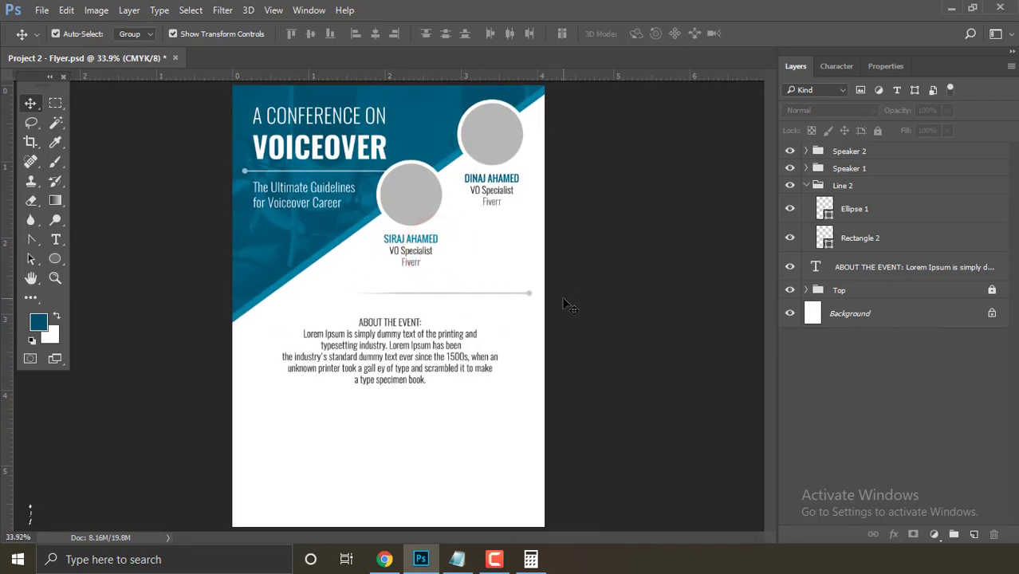
pyautogui.moveTo(466, 336)
pyautogui.mouseDown()
pyautogui.moveTo(448, 346)
pyautogui.moveTo(398, 332)
pyautogui.mouseUp()
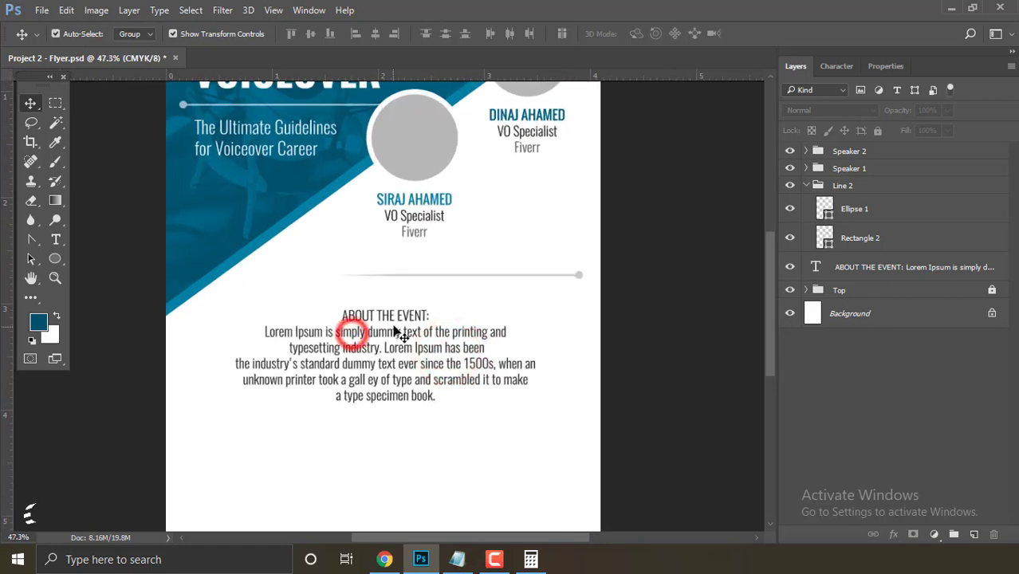
pyautogui.click(398, 334)
pyautogui.doubleClick(815, 267)
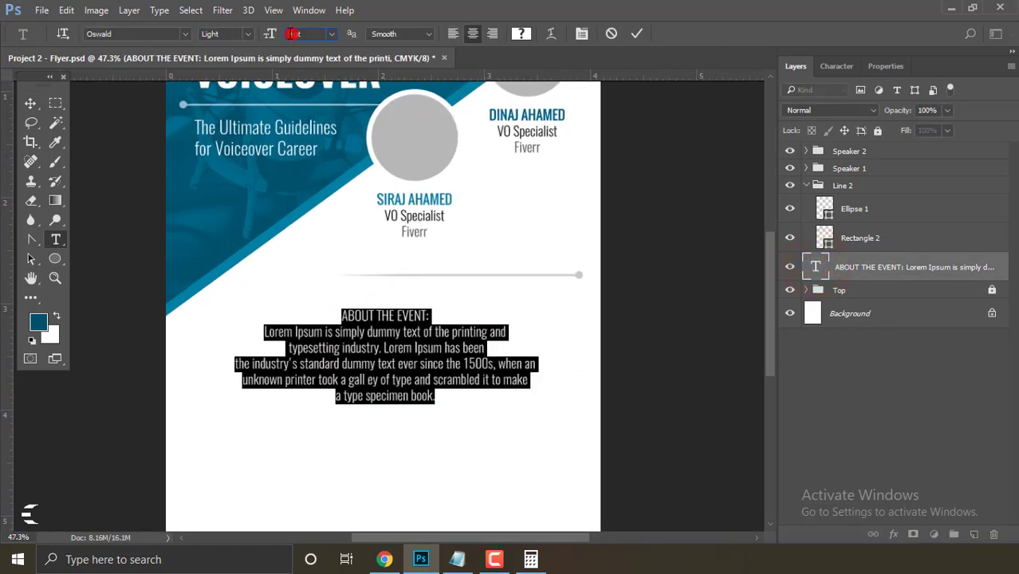
pyautogui.write('8.5')
pyautogui.press('Return')
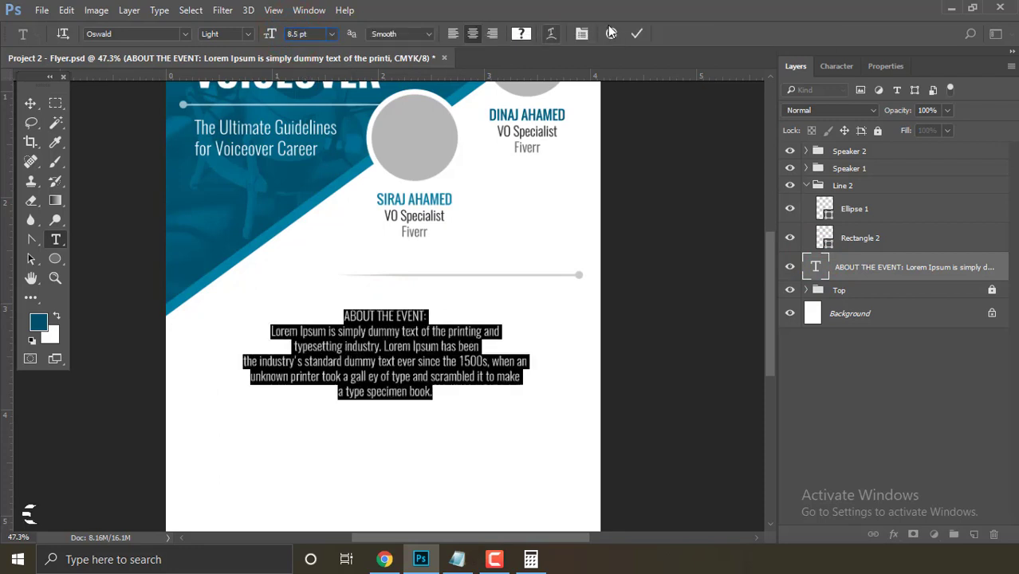
pyautogui.click(639, 33)
# Move the event text block up slightly toward the grey divider.
pyautogui.press('v')
pyautogui.click(660, 317)
pyautogui.moveTo(405, 318); pyautogui.dragTo(408, 309)
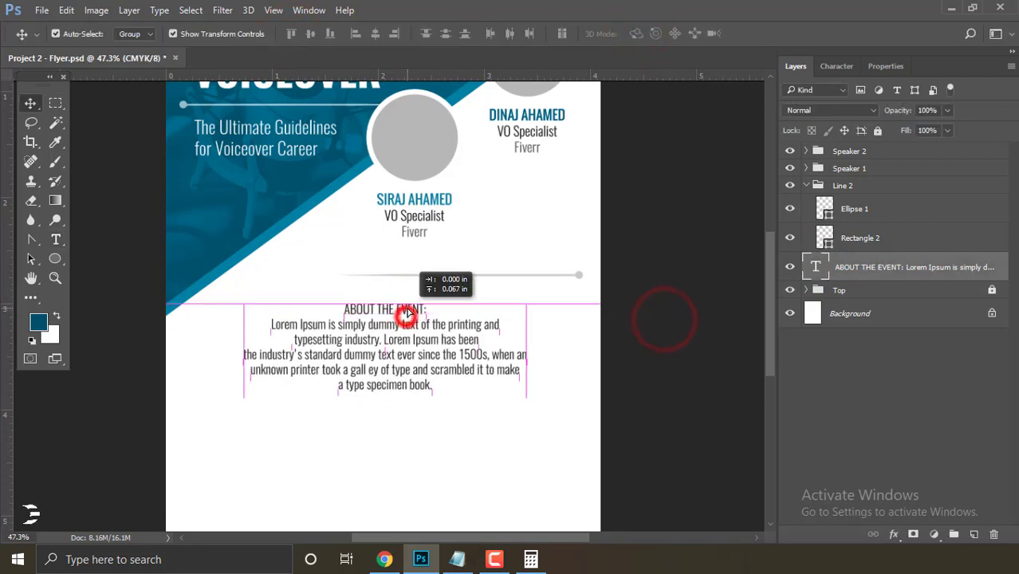
pyautogui.click(643, 330)
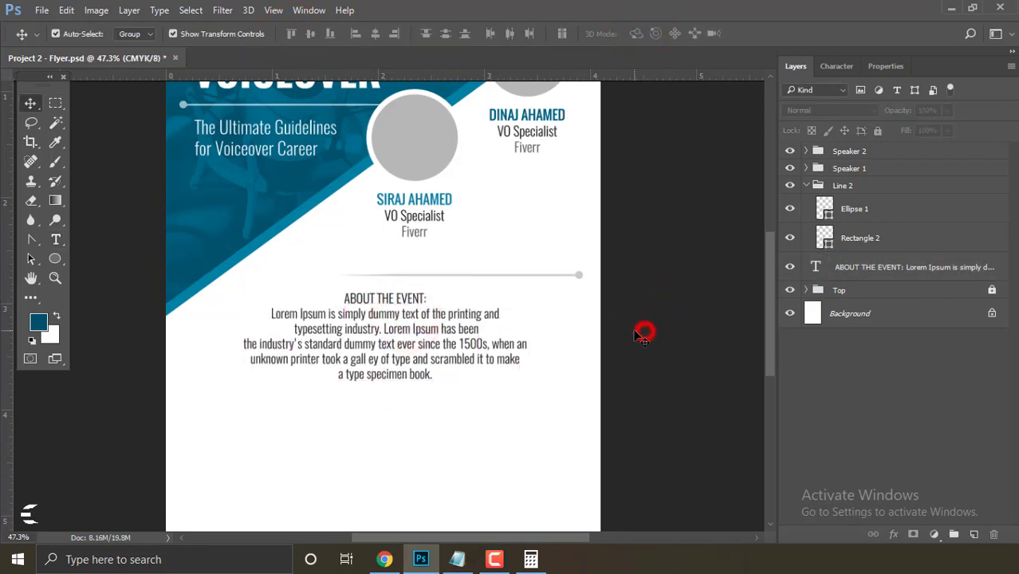
pyautogui.moveTo(644, 330)
pyautogui.mouseDown()
pyautogui.moveTo(590, 322)
pyautogui.moveTo(603, 330)
pyautogui.mouseUp()
# Stretch the grey Rectangle 2 divider bar further to the left.
pyautogui.click(480, 276)
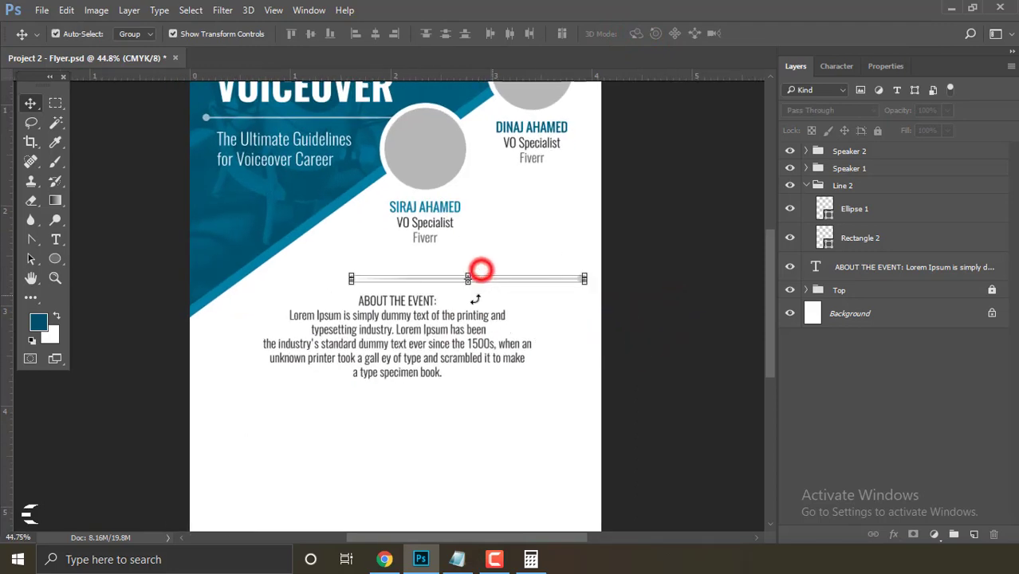
pyautogui.moveTo(346, 288)
pyautogui.mouseDown()
pyautogui.moveTo(374, 289)
pyautogui.moveTo(399, 271)
pyautogui.mouseUp()
pyautogui.moveTo(182, 209); pyautogui.dragTo(104, 209)
pyautogui.moveTo(250, 250); pyautogui.dragTo(154, 232)
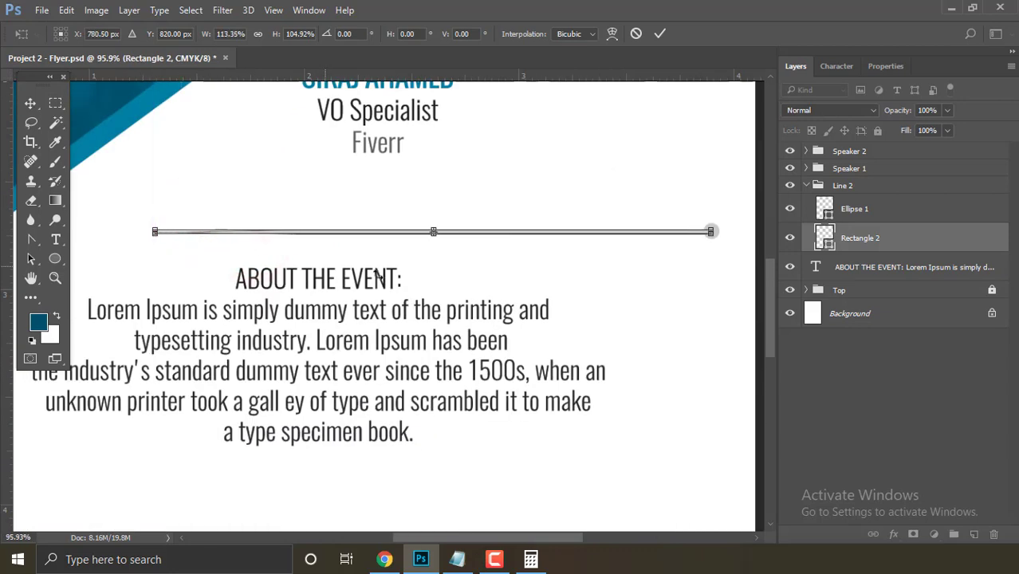
pyautogui.press('Return')
pyautogui.click(825, 373)
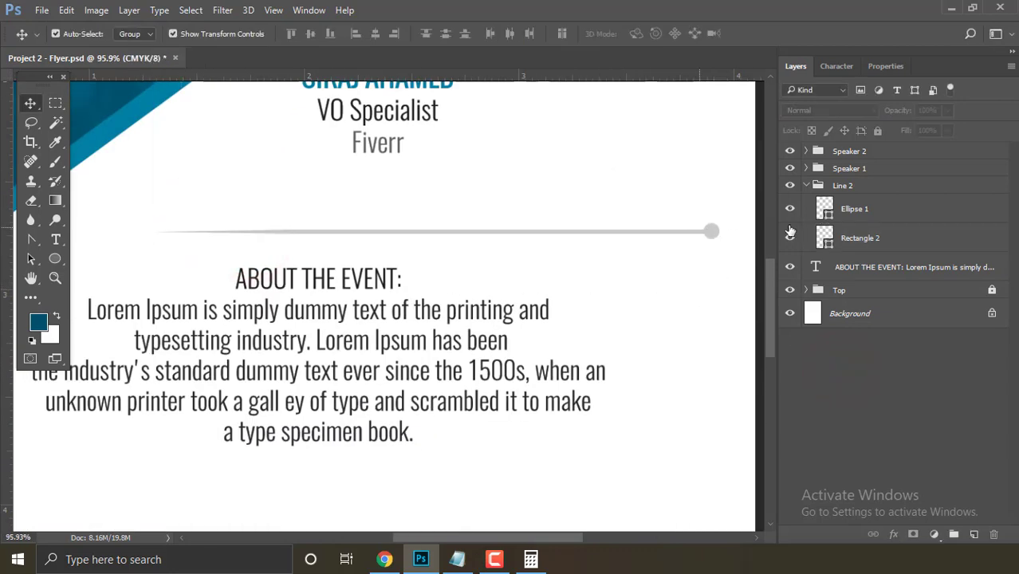
# Nudge the Line 2 divider group slightly higher above ABOUT THE EVENT.
pyautogui.click(805, 186)
pyautogui.click(850, 192)
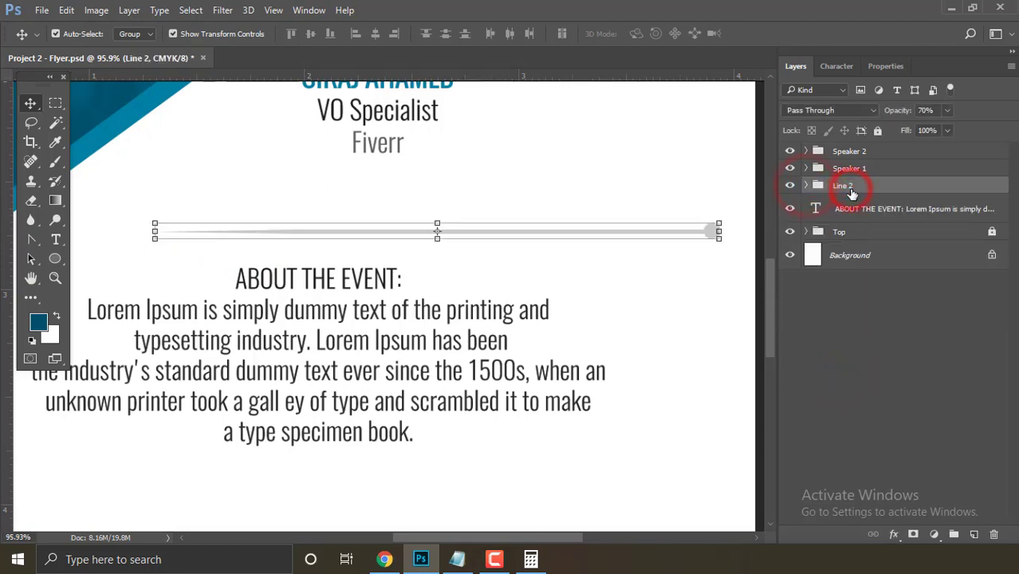
pyautogui.hotkey('shift', 'Up')
pyautogui.hotkey('shift', 'Up')
pyautogui.hotkey('shift', 'Up')
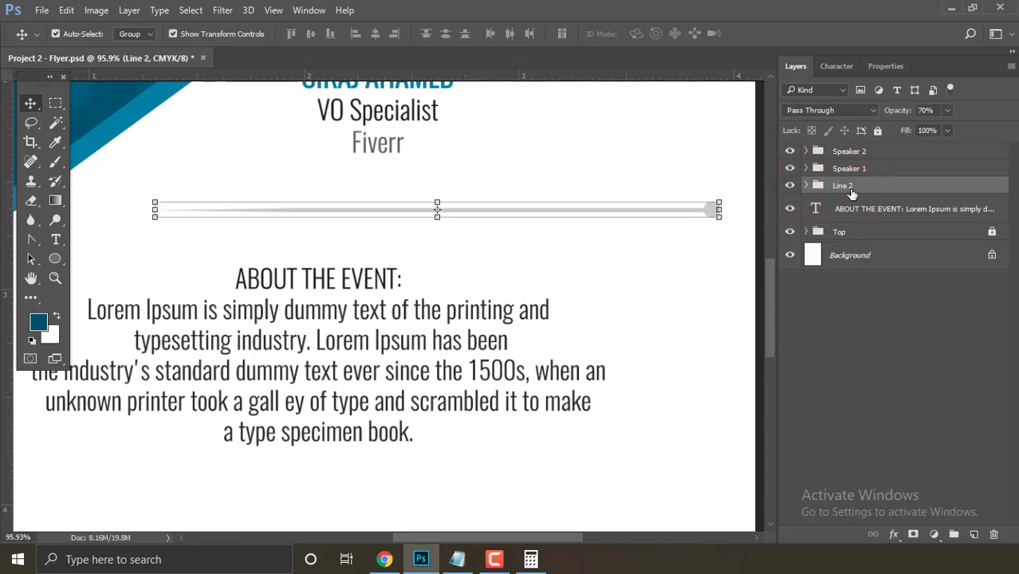
pyautogui.press('Down')
pyautogui.press('Down')
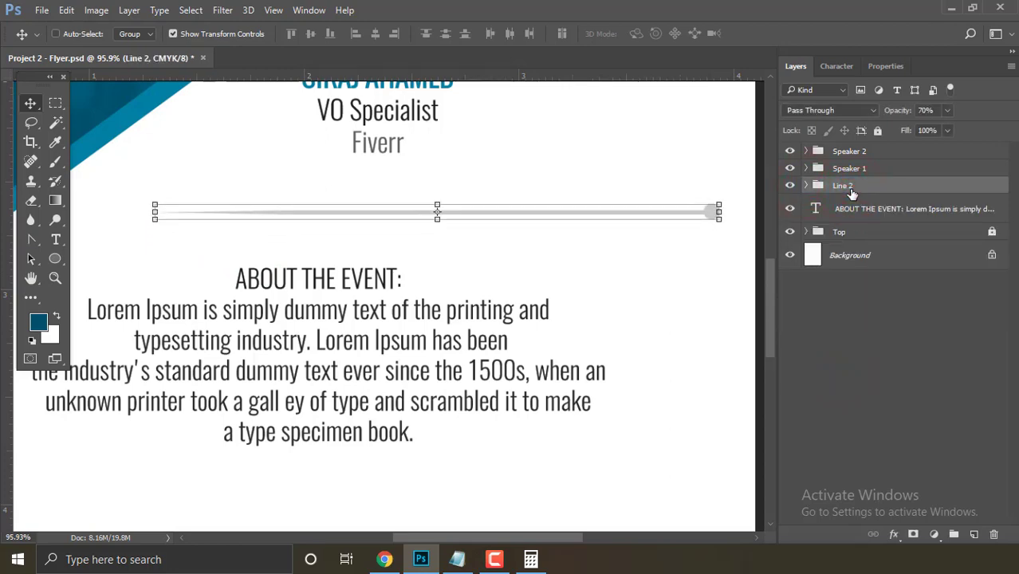
pyautogui.hotkey('ctrl', '0')
pyautogui.click(510, 327)
pyautogui.click(431, 251)
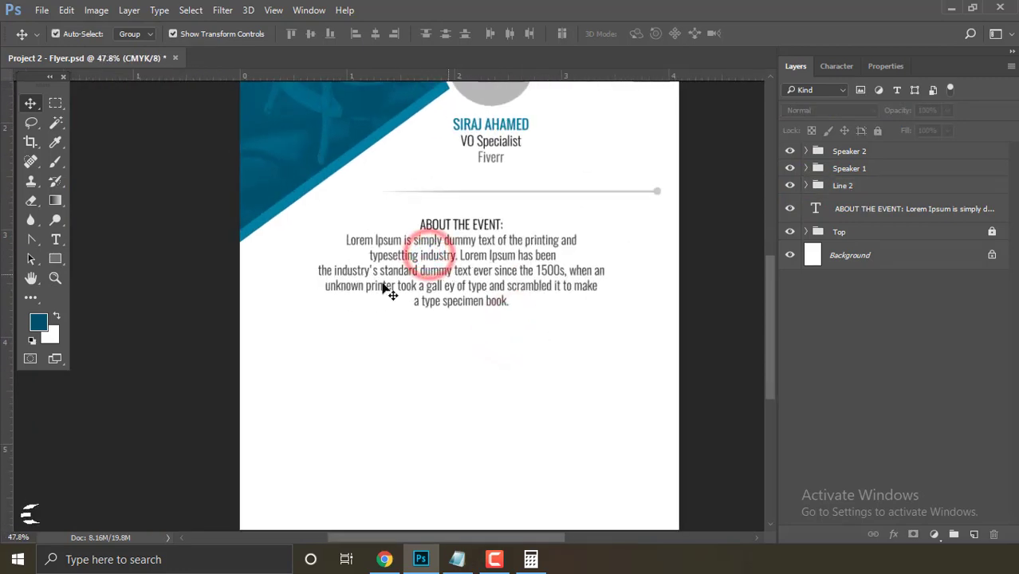
# Discard a trial rounded rectangle and turn on the guides and grid.
pyautogui.click(55, 258)
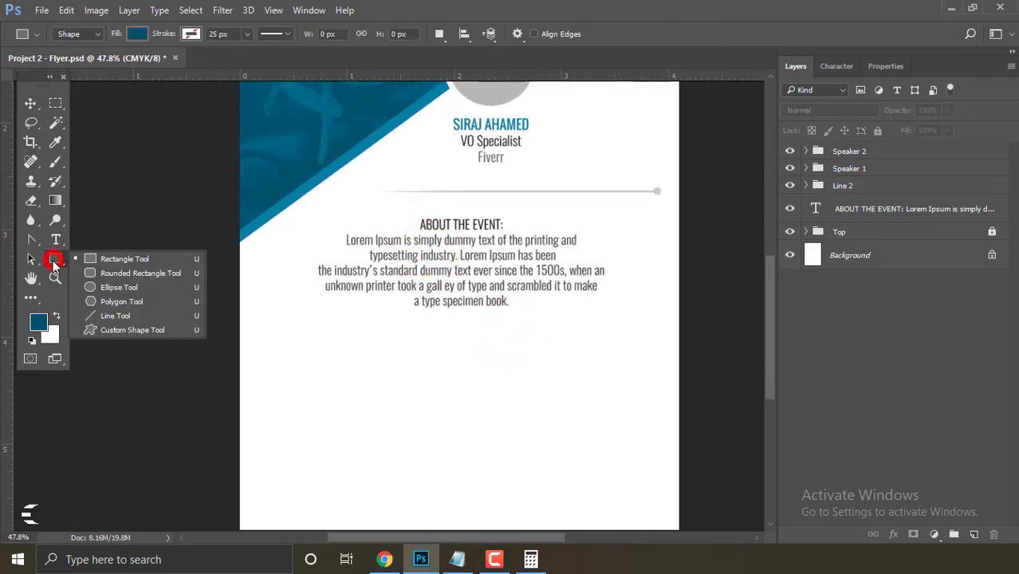
pyautogui.click(108, 276)
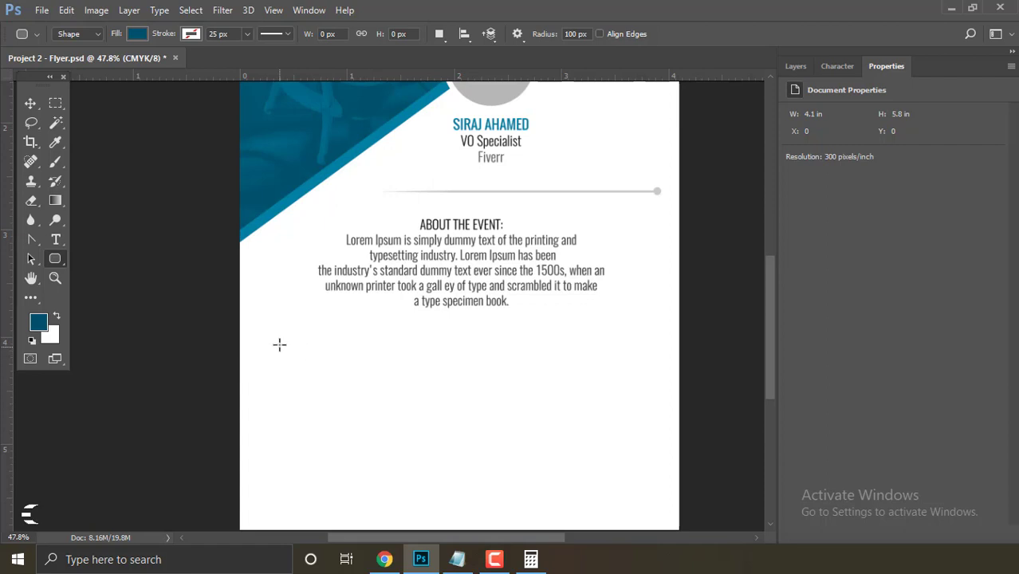
pyautogui.moveTo(278, 346); pyautogui.dragTo(424, 371)
pyautogui.hotkey('ctrl', 'z')
pyautogui.hotkey('ctrl', ';')
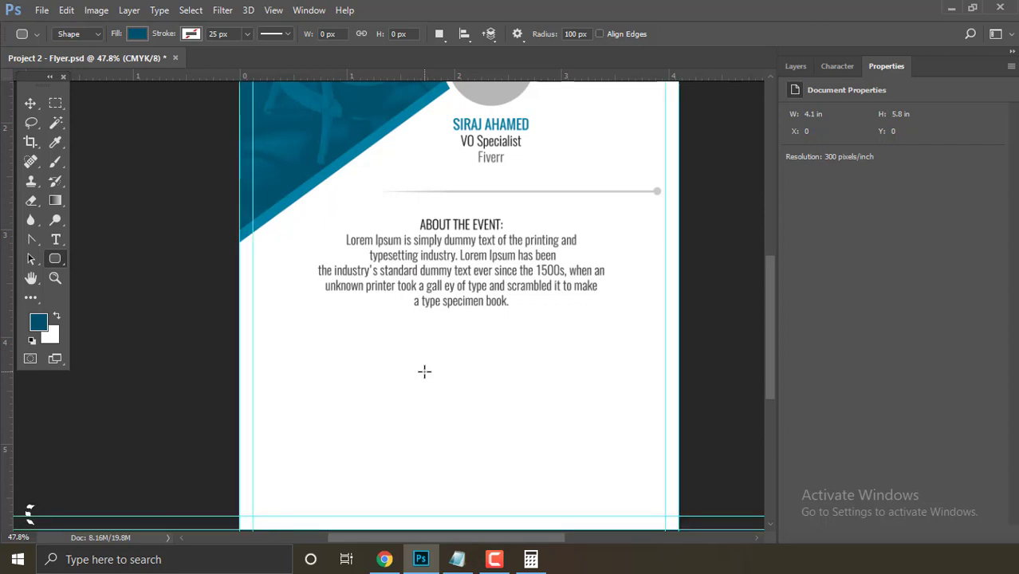
pyautogui.hotkey('ctrl', "'")
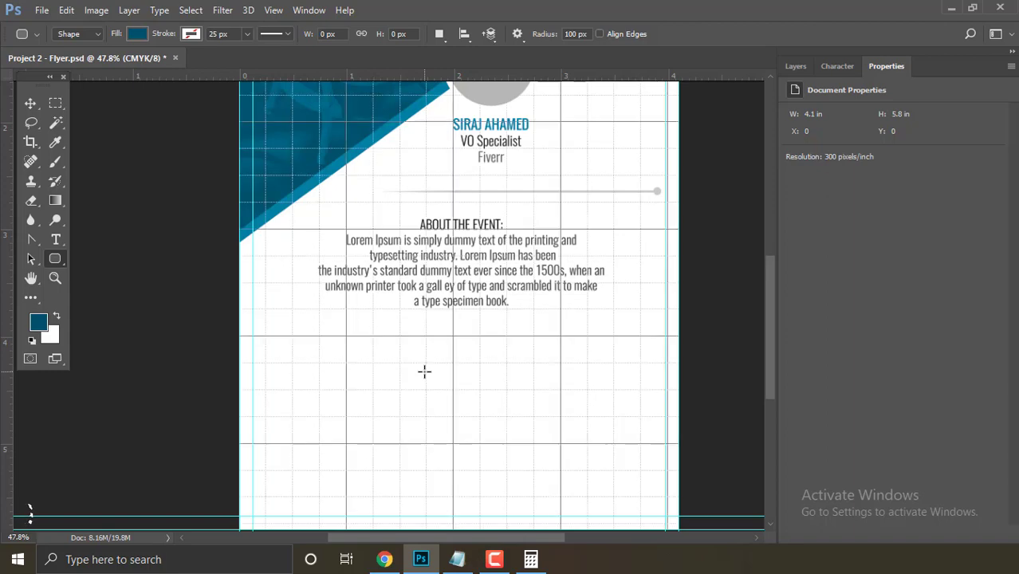
# Nudge the About the Event paragraph down slightly to Y 2.9 in.
pyautogui.moveTo(424, 370); pyautogui.dragTo(450, 294)
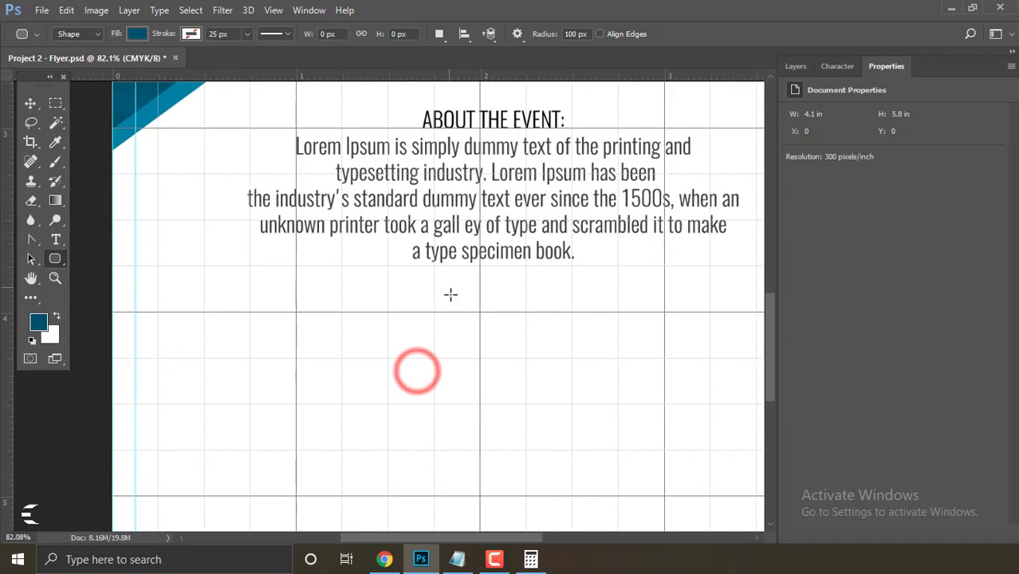
pyautogui.scroll(-1, 420, 310)
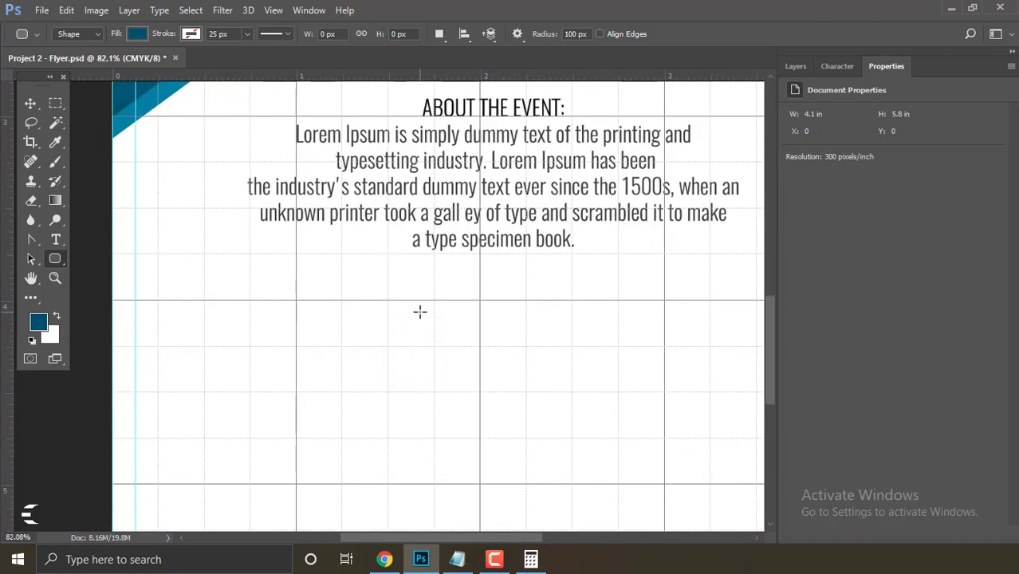
pyautogui.click(29, 105)
pyautogui.click(494, 120)
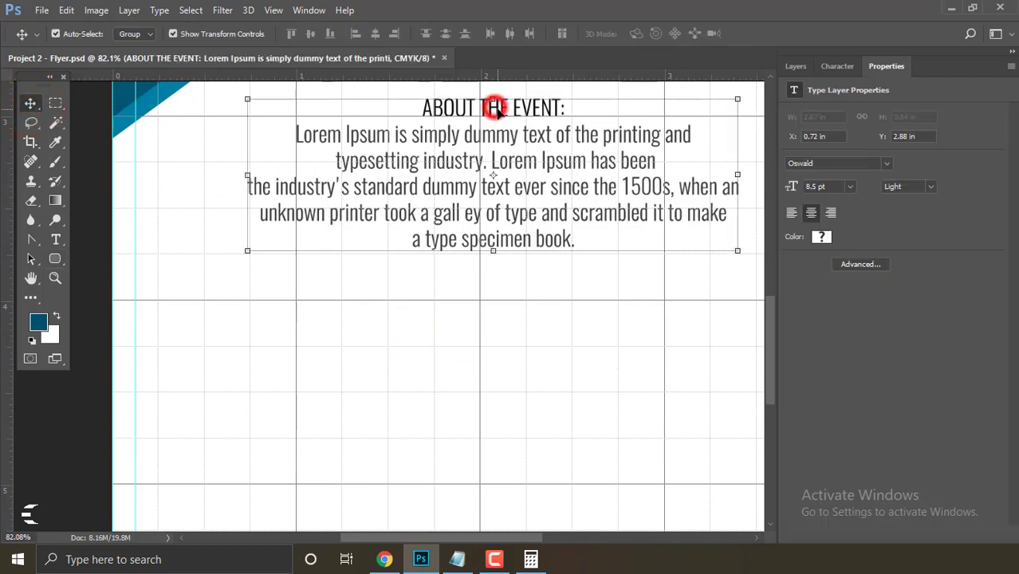
pyautogui.press('Down')
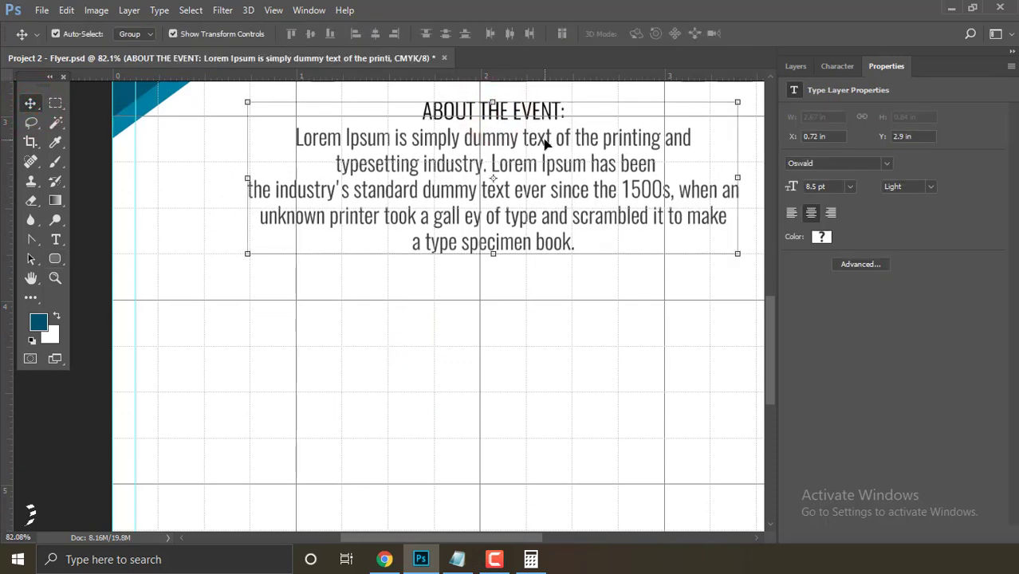
pyautogui.moveTo(539, 261)
pyautogui.mouseDown()
pyautogui.moveTo(528, 235)
pyautogui.moveTo(540, 235)
pyautogui.mouseUp()
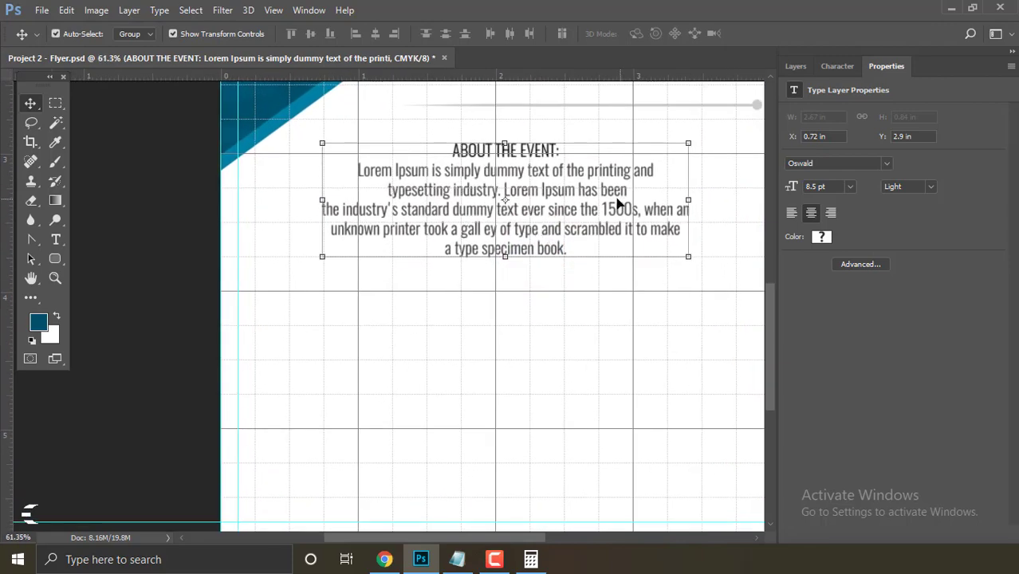
pyautogui.scroll(2, 635, 217)
pyautogui.moveTo(477, 262)
pyautogui.mouseDown()
pyautogui.moveTo(279, 380)
pyautogui.moveTo(431, 386)
pyautogui.moveTo(397, 348)
pyautogui.mouseUp()
pyautogui.moveTo(472, 355); pyautogui.dragTo(223, 338)
pyautogui.rightClick(62, 260)
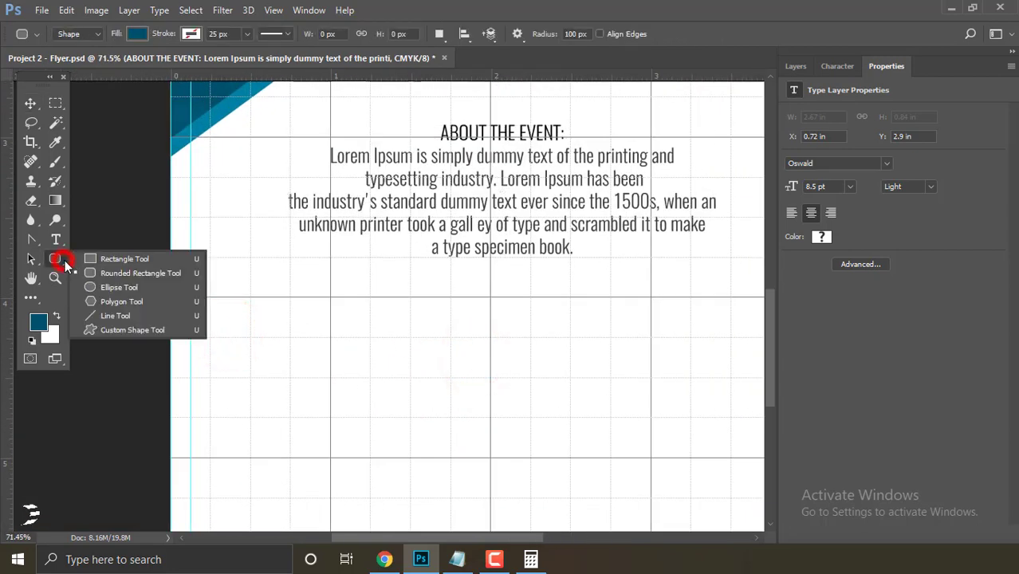
# Draw a 525 × 75 px teal rounded-rectangle pill at left below the paragraph.
pyautogui.click(109, 274)
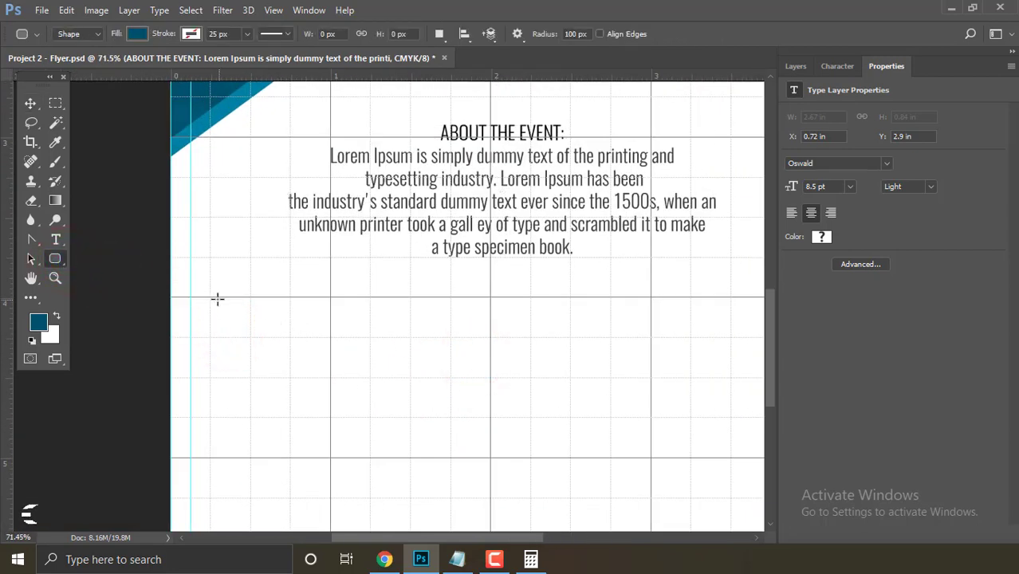
pyautogui.moveTo(210, 298); pyautogui.dragTo(410, 333)
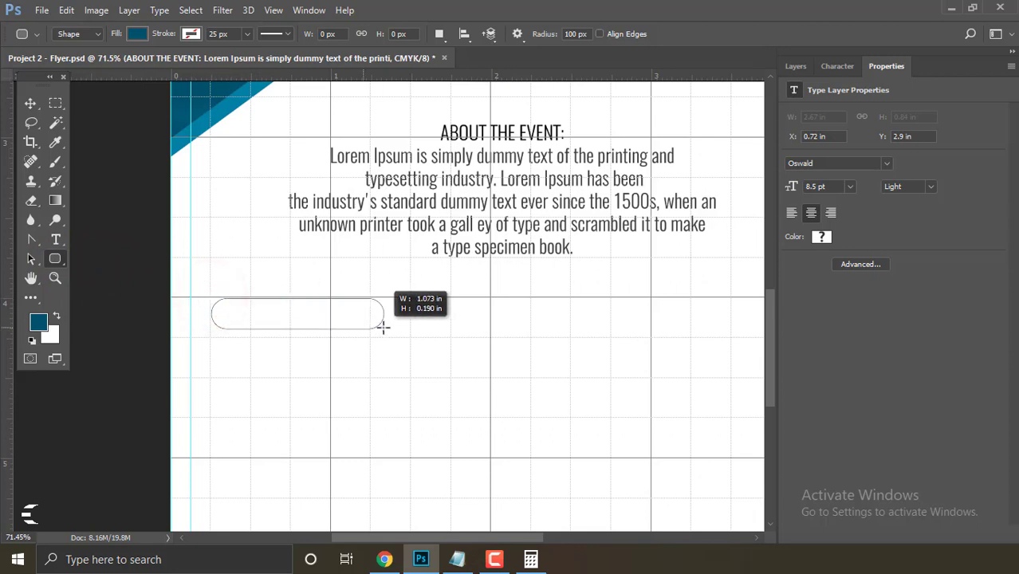
pyautogui.click(273, 10)
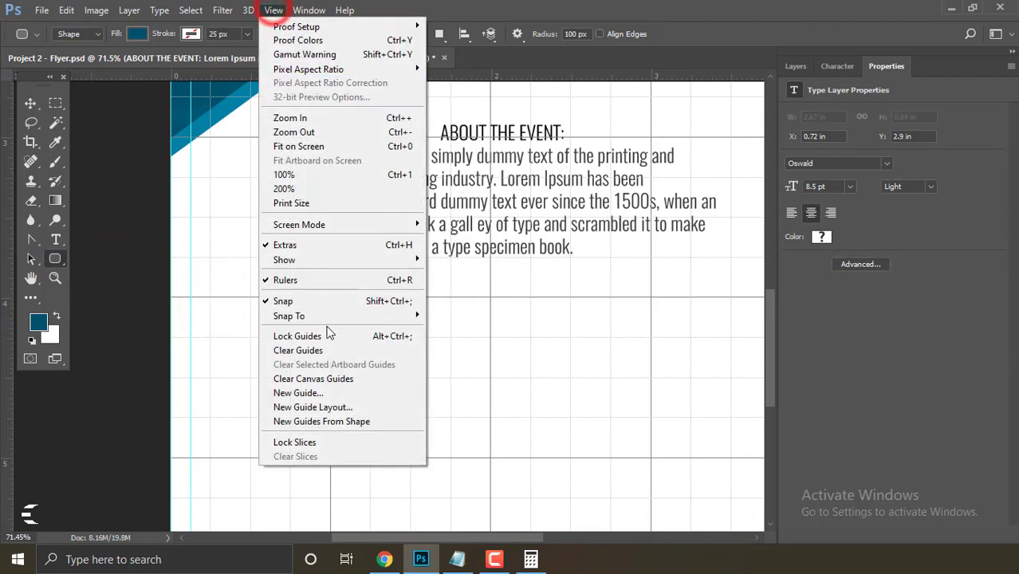
pyautogui.click(226, 298)
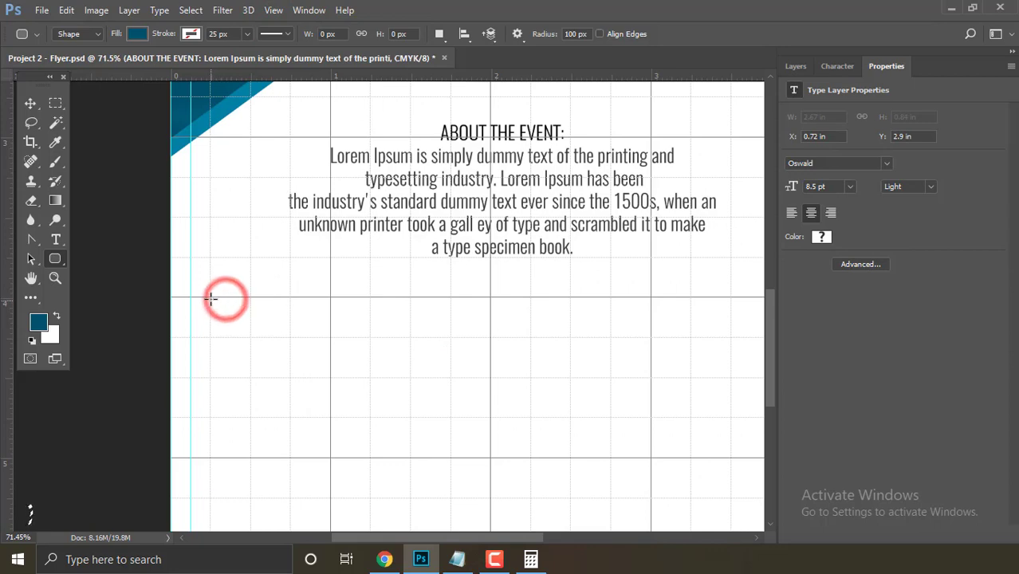
pyautogui.moveTo(210, 297); pyautogui.dragTo(490, 337)
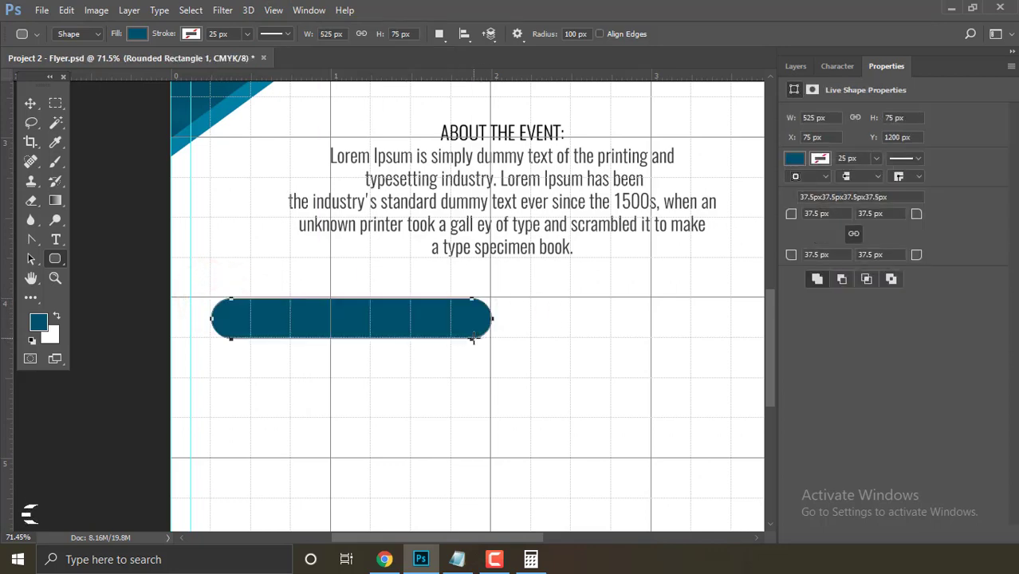
pyautogui.press('v')
pyautogui.moveTo(351, 298); pyautogui.dragTo(354, 292)
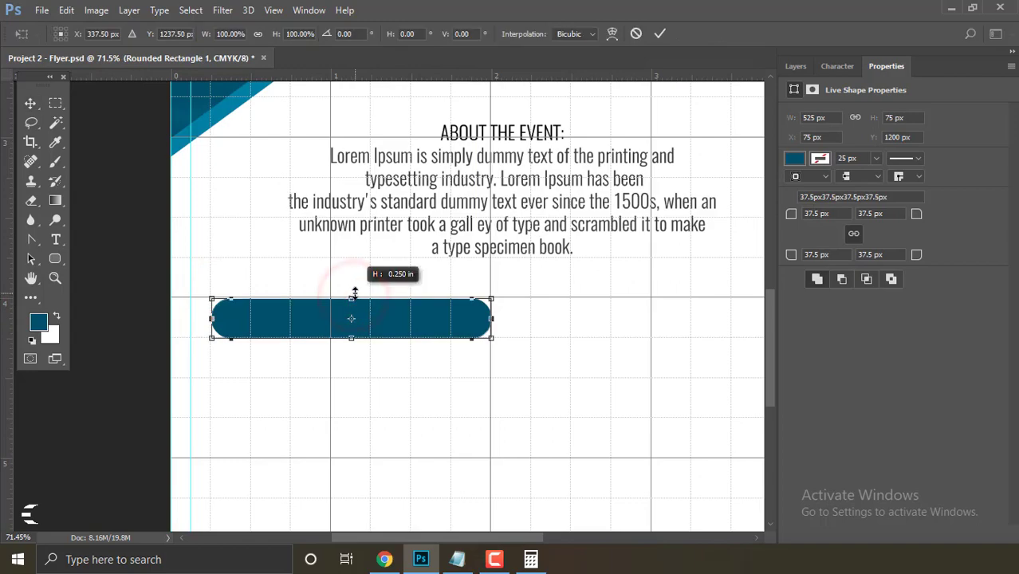
pyautogui.press('Escape')
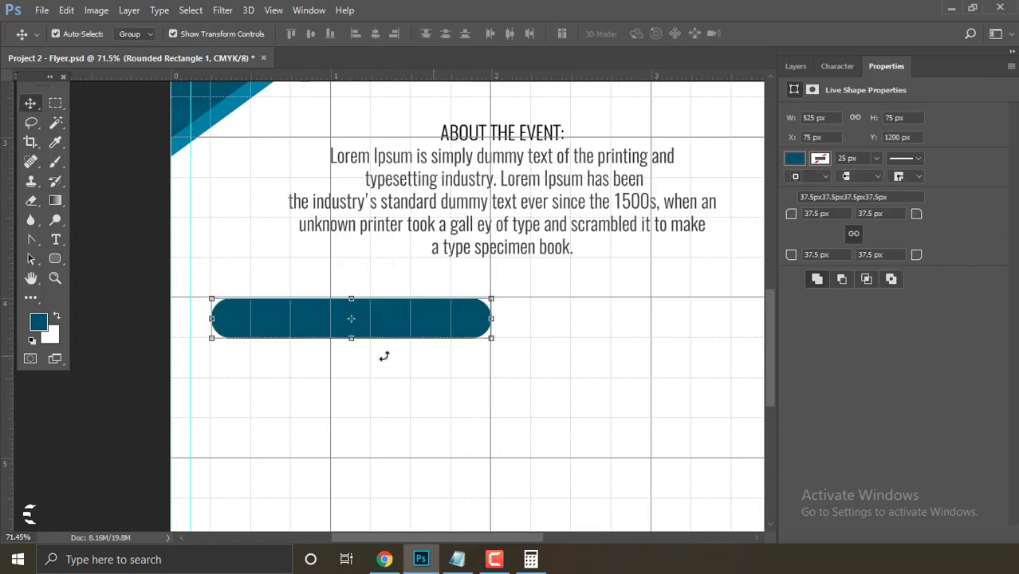
pyautogui.keyDown('ctrl'); pyautogui.keyDown('alt'); pyautogui.click(422, 355); pyautogui.keyUp('alt'); pyautogui.keyUp('ctrl')
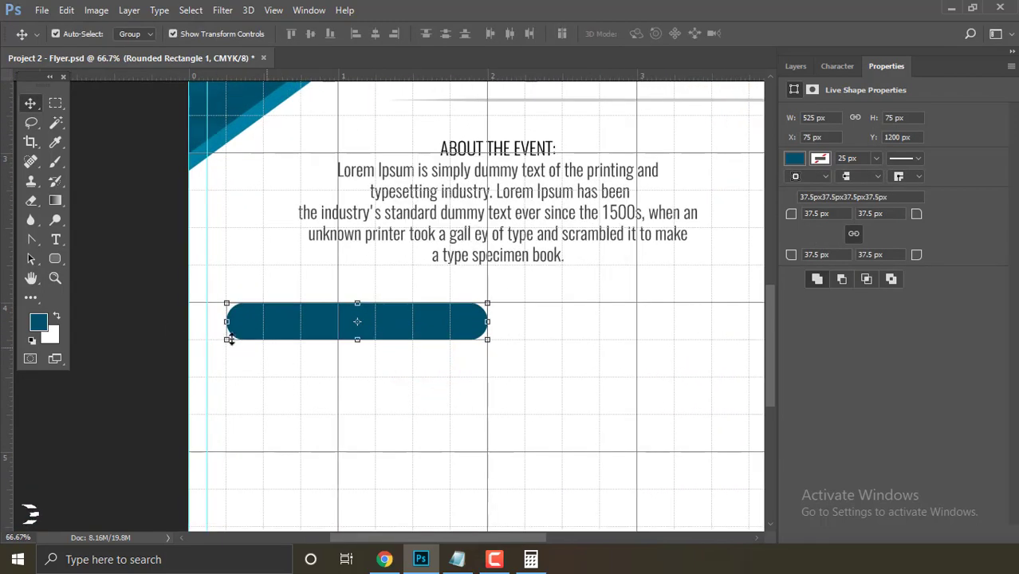
# Give Rounded Rectangle 1 a white fill and a 5 px teal stroke.
pyautogui.click(65, 269)
pyautogui.click(137, 34)
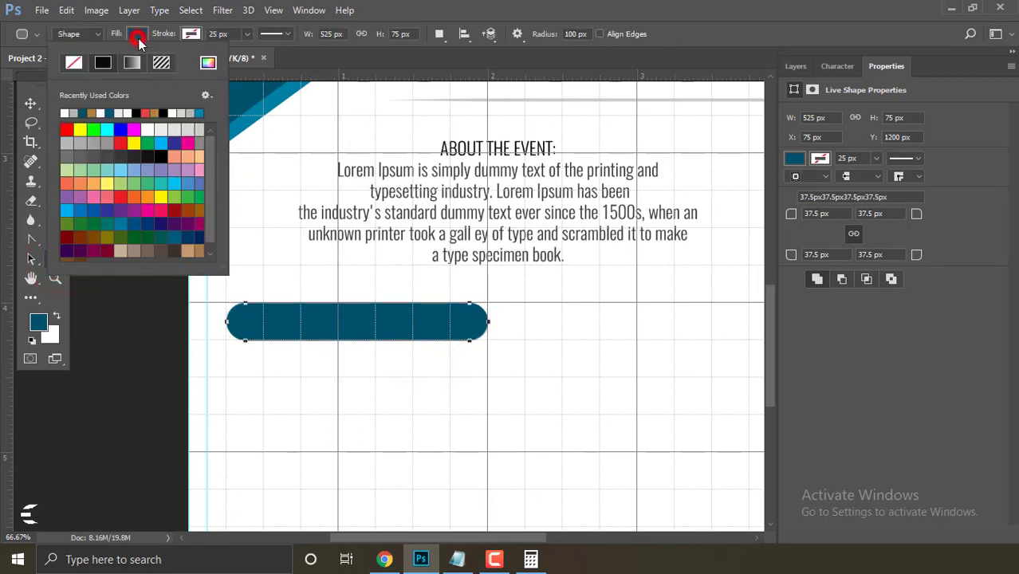
pyautogui.click(149, 129)
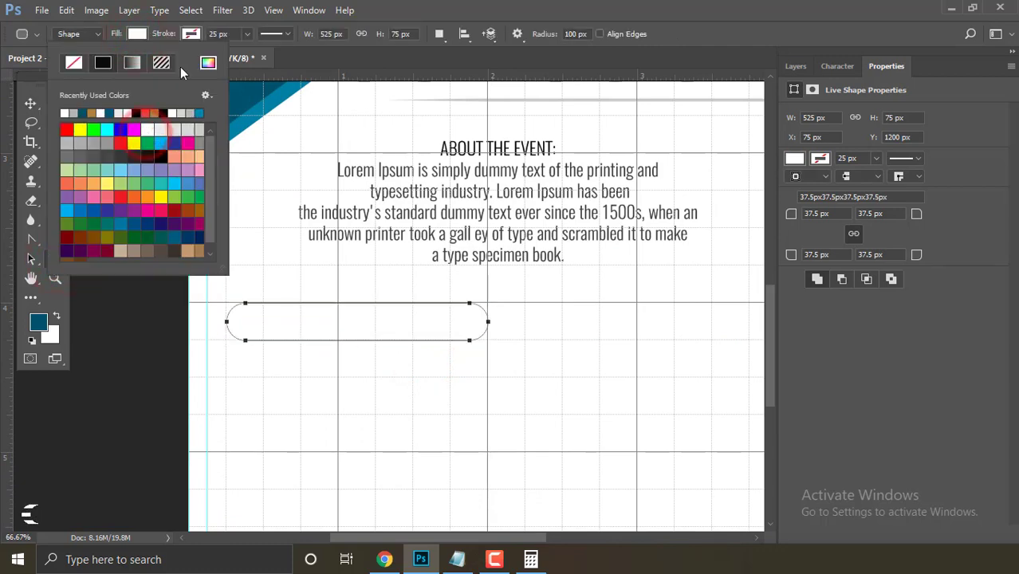
pyautogui.click(190, 34)
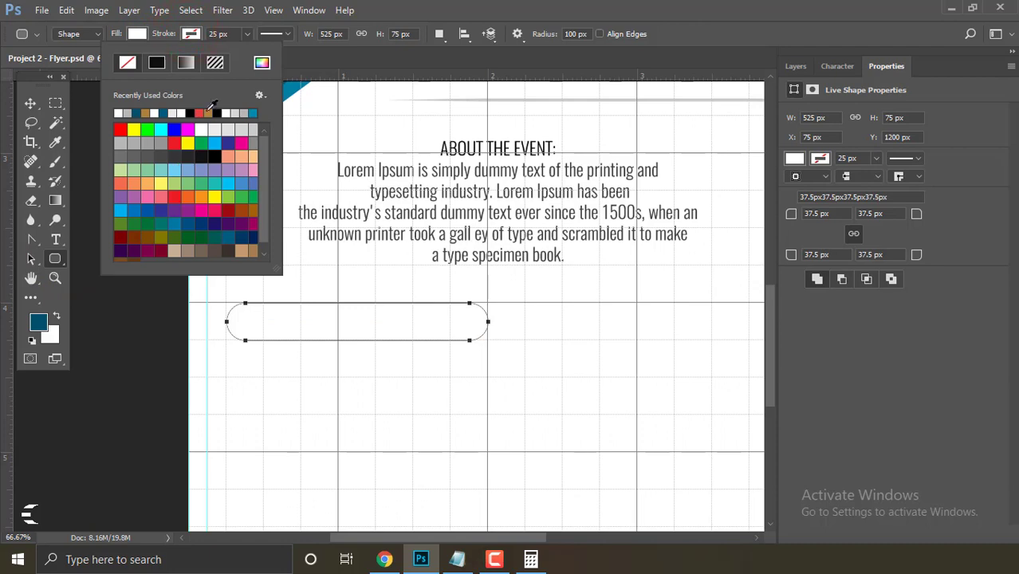
pyautogui.click(139, 112)
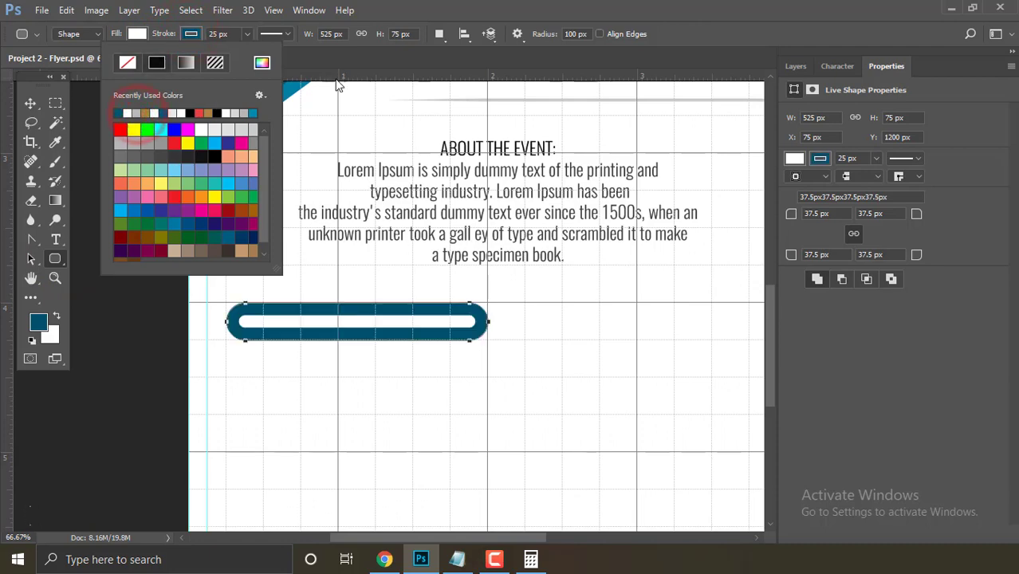
pyautogui.click(218, 33)
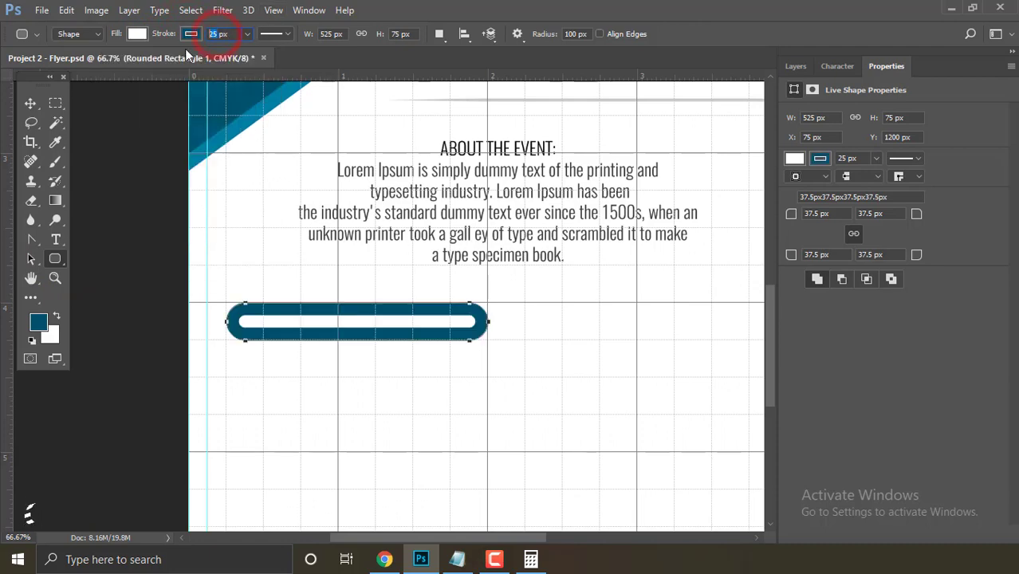
pyautogui.write('10')
pyautogui.press('Return')
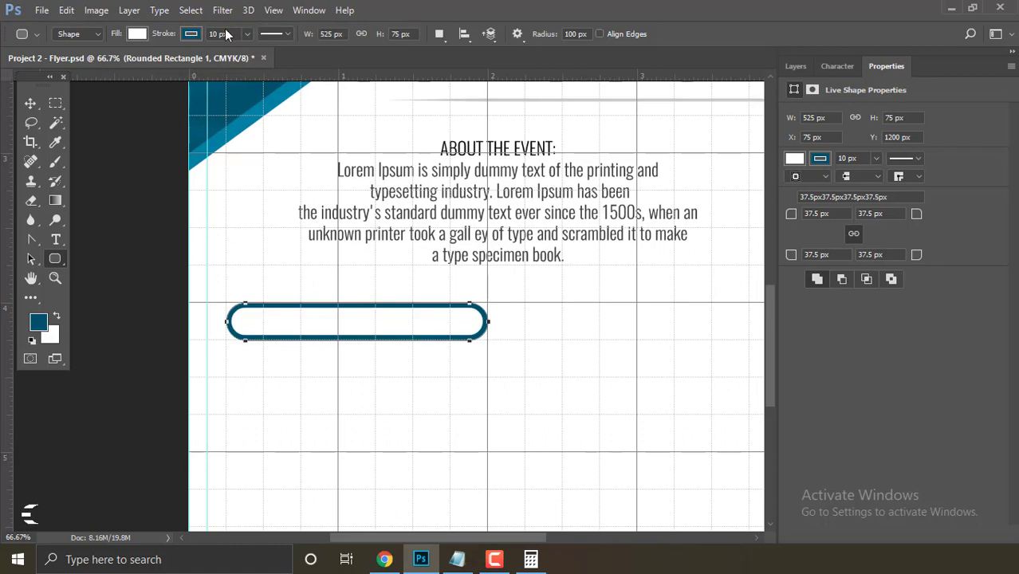
pyautogui.write('5')
pyautogui.press('Return')
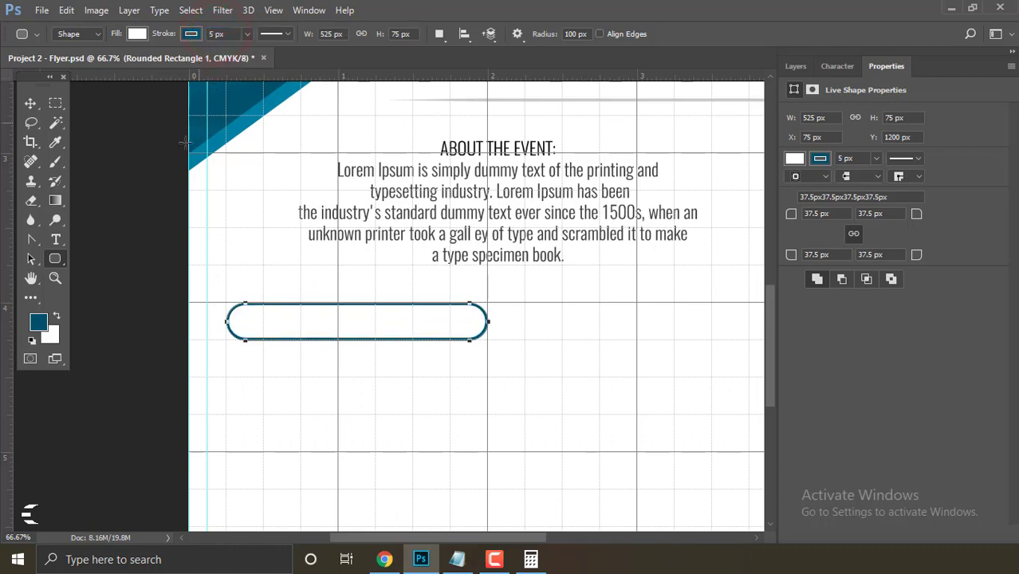
pyautogui.click(32, 104)
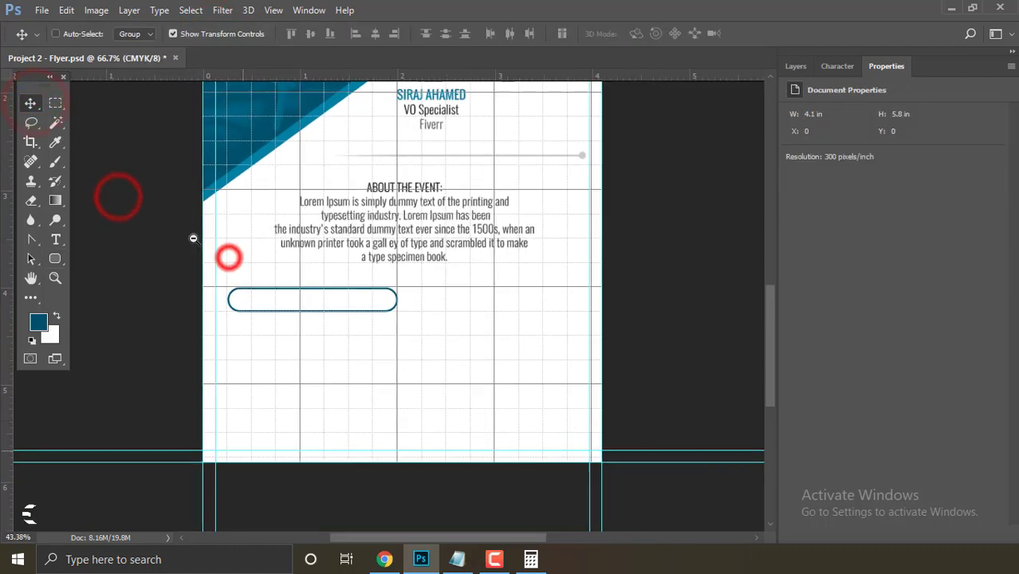
# Duplicate the event text, change it to DATE, and move it into the left pill.
pyautogui.click(391, 211)
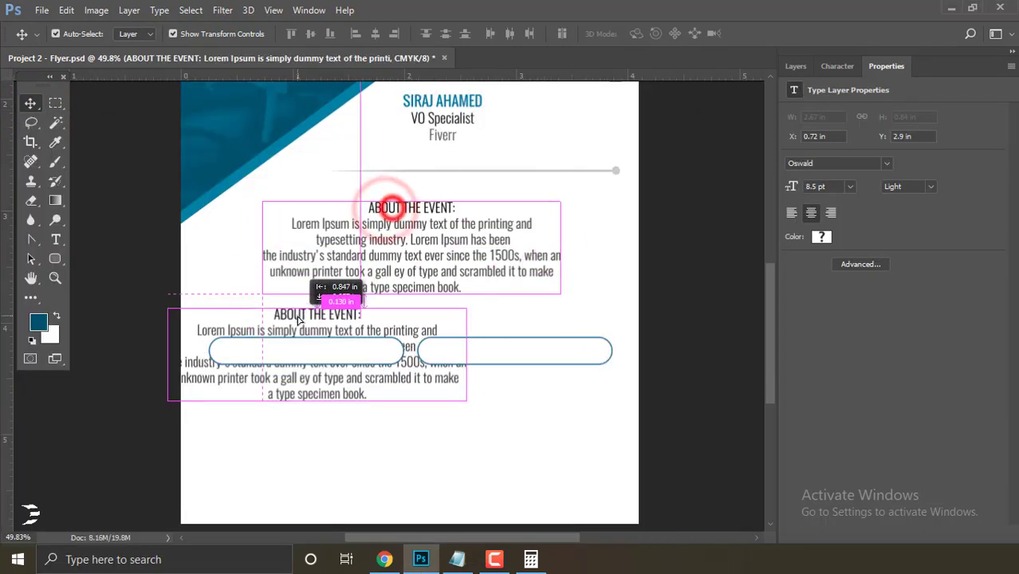
pyautogui.moveTo(389, 210); pyautogui.dragTo(281, 319)
pyautogui.click(796, 66)
pyautogui.doubleClick(815, 174)
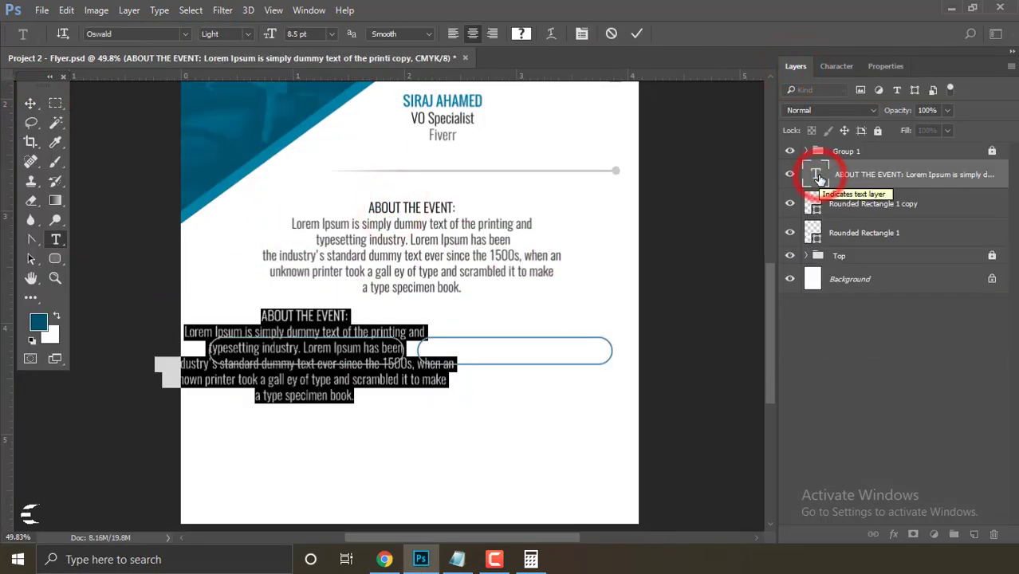
pyautogui.write('DATE')
pyautogui.click(31, 104)
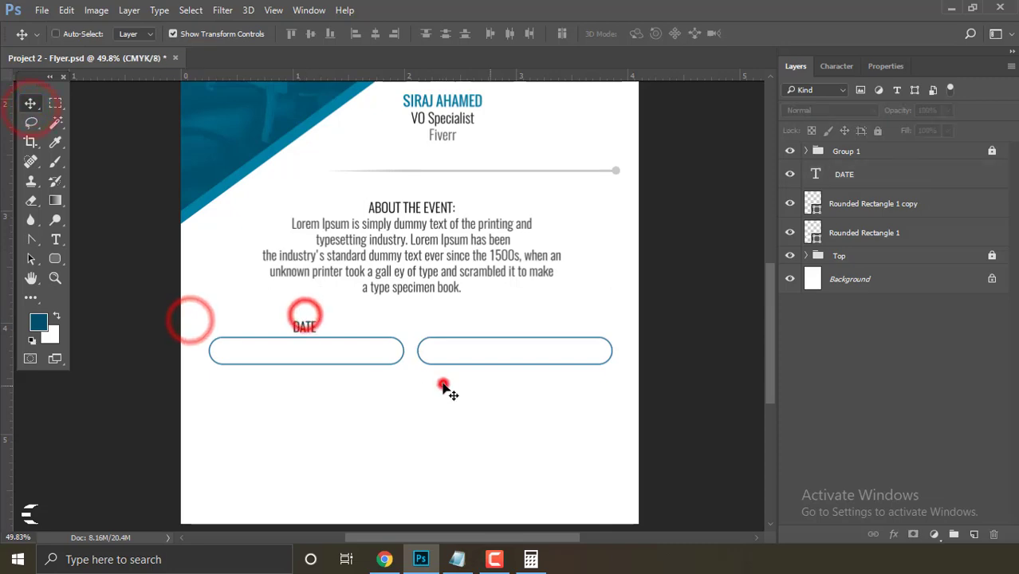
pyautogui.scroll(3, 446, 383)
pyautogui.moveTo(268, 319); pyautogui.dragTo(160, 357)
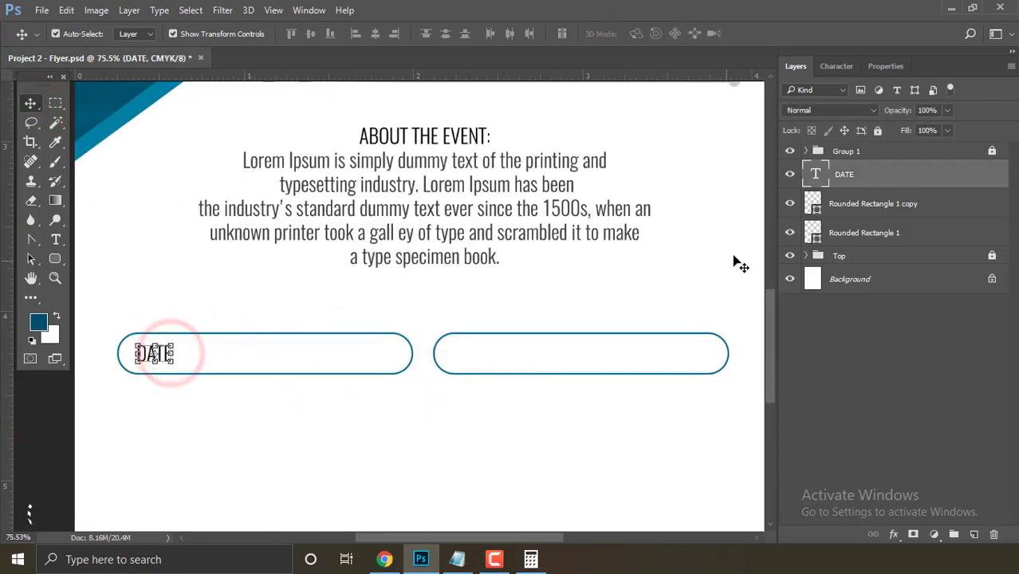
# Copy the 00 Month 0000 date from the Info.txt notes and return to Photoshop.
pyautogui.click(457, 559)
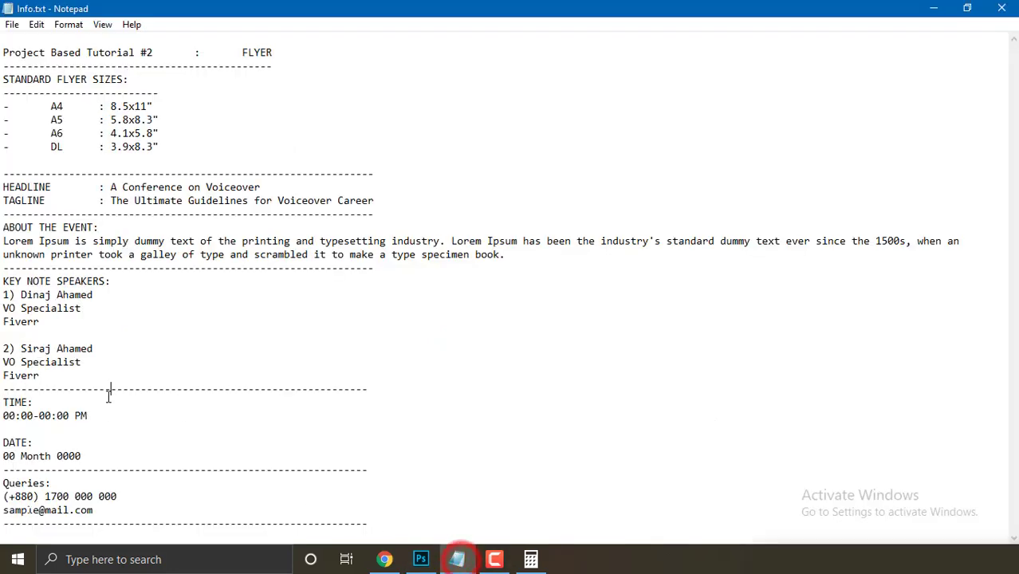
pyautogui.click(101, 416)
pyautogui.click(83, 456)
pyautogui.moveTo(83, 456); pyautogui.dragTo(2, 456)
pyautogui.hotkey('ctrl', 'c')
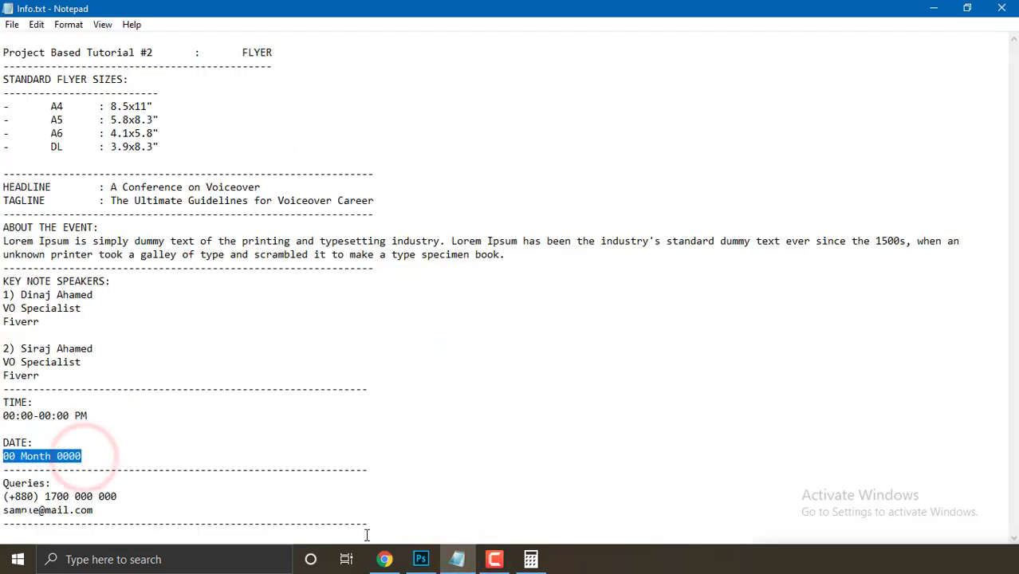
pyautogui.click(423, 559)
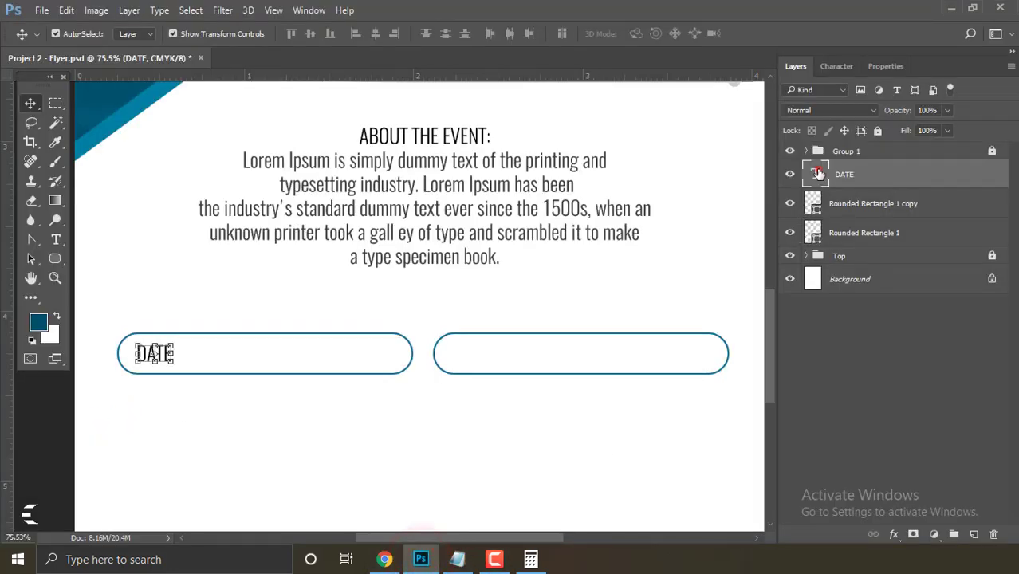
# Edit the pill label to read 'DATE: 00 Month 0000' using the pasted date.
pyautogui.doubleClick(814, 174)
pyautogui.click(176, 352)
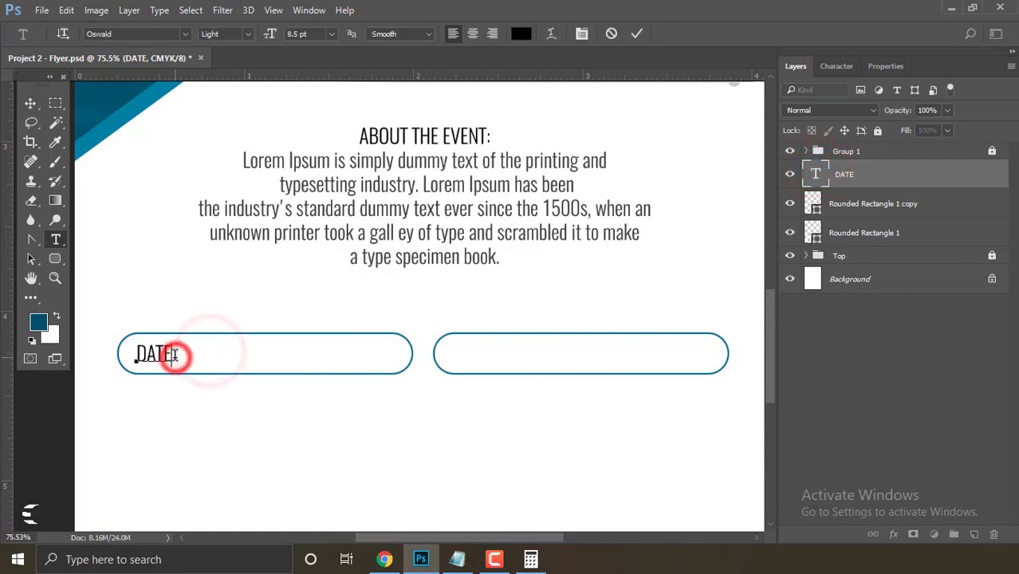
pyautogui.write(':')
pyautogui.hotkey('ctrl', 'v')
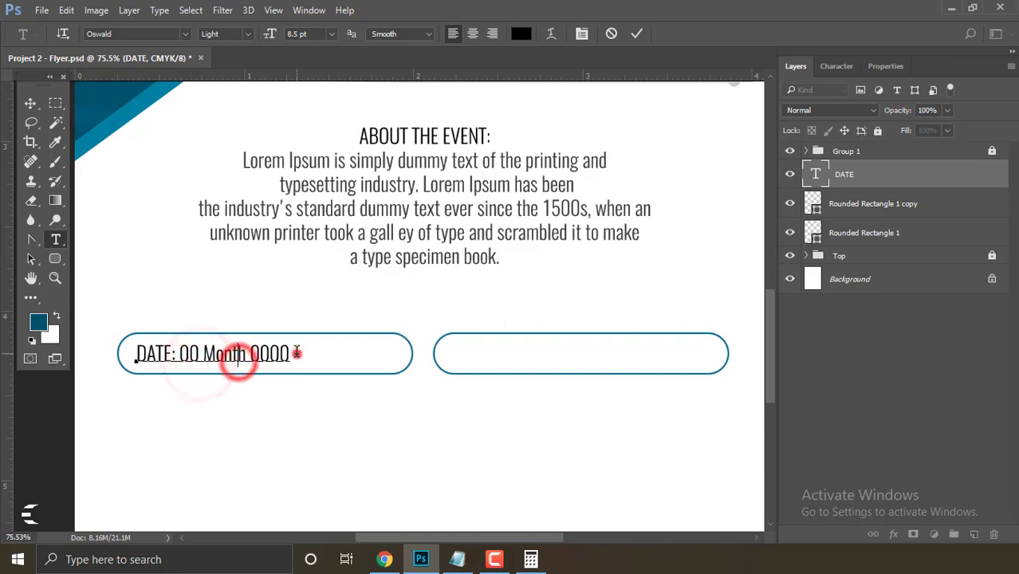
pyautogui.click(291, 353)
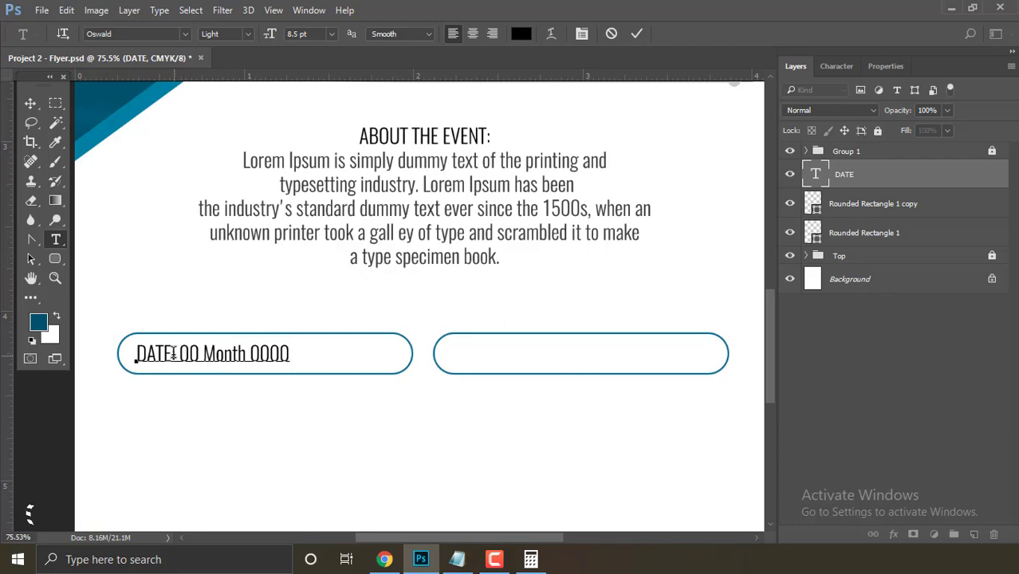
pyautogui.click(31, 102)
pyautogui.keyDown('ctrl'); pyautogui.keyDown('alt'); pyautogui.click(281, 404); pyautogui.keyUp('alt'); pyautogui.keyUp('ctrl')
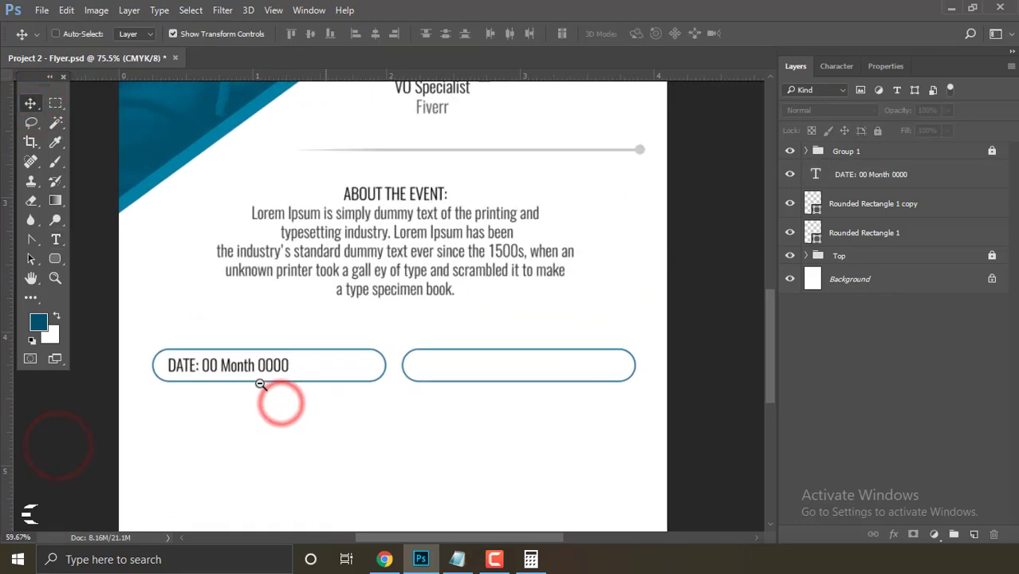
# Align the date text to the vertical and horizontal centre of its pill.
pyautogui.keyDown('ctrl'); pyautogui.click(263, 369); pyautogui.keyUp('ctrl')
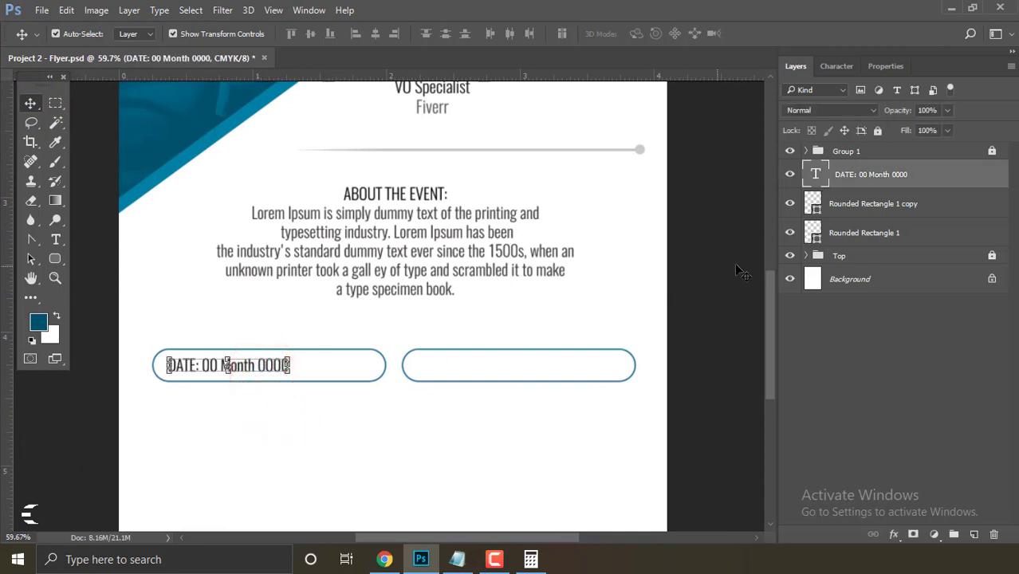
pyautogui.click(362, 368)
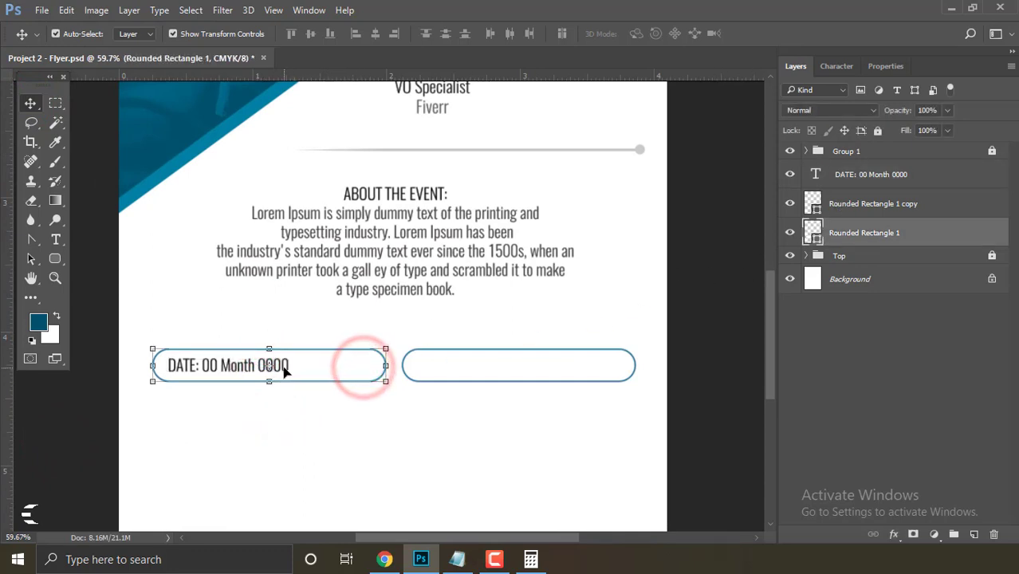
pyautogui.keyDown('shift'); pyautogui.click(285, 369); pyautogui.keyUp('shift')
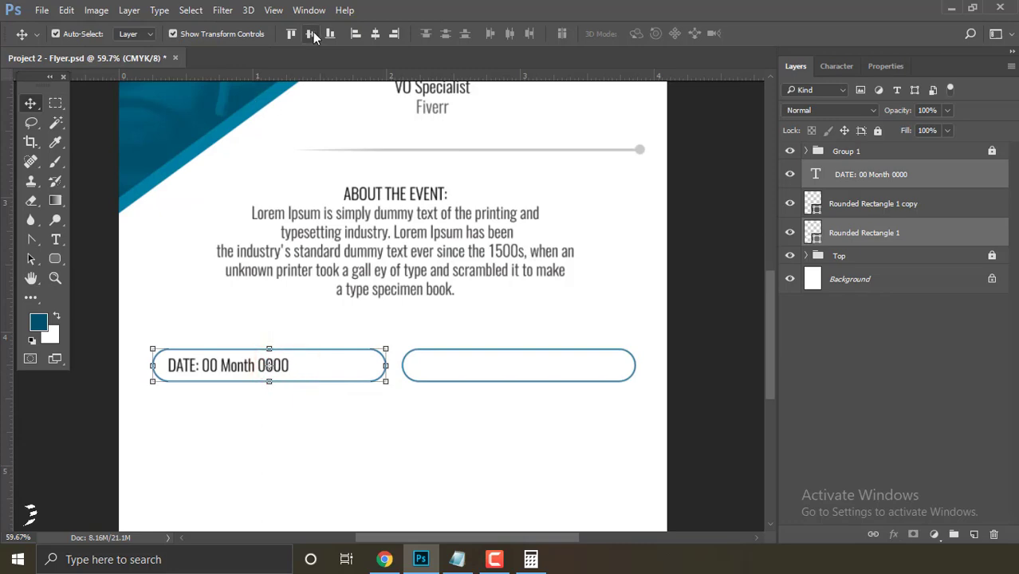
pyautogui.click(375, 33)
pyautogui.click(723, 358)
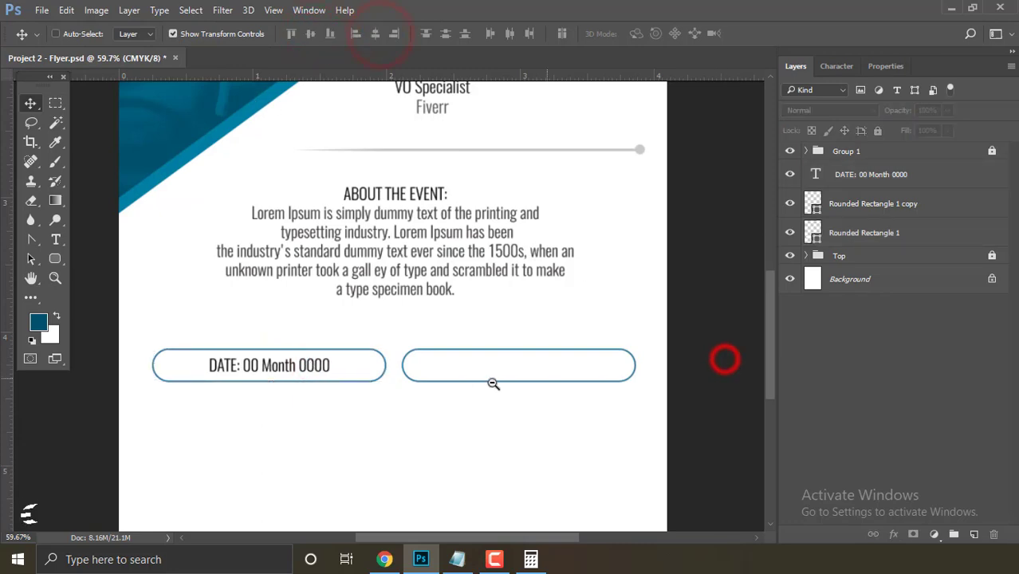
# Delete the empty second pill to the right.
pyautogui.moveTo(421, 373)
pyautogui.mouseDown()
pyautogui.moveTo(391, 366)
pyautogui.moveTo(416, 376)
pyautogui.mouseUp()
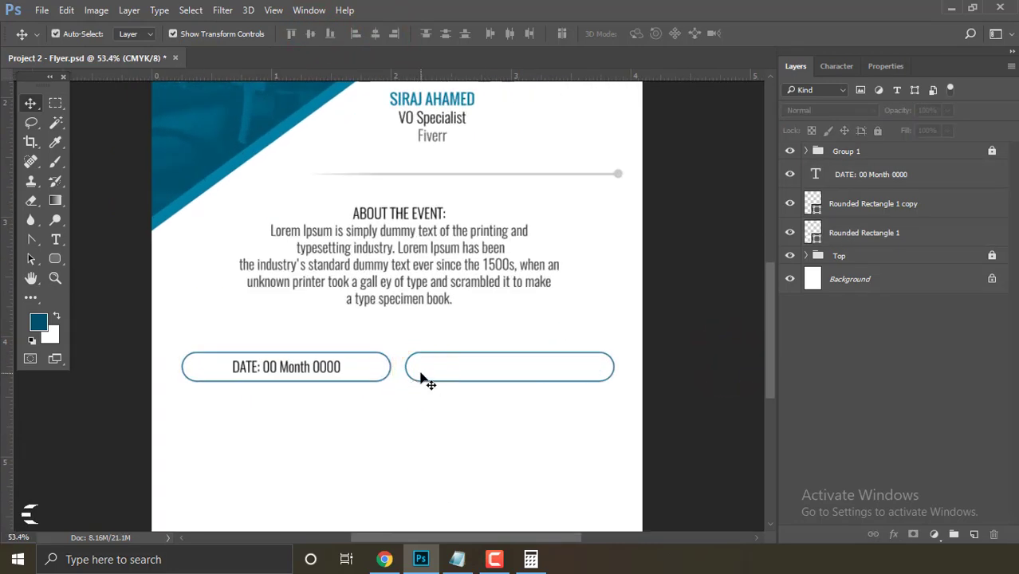
pyautogui.click(467, 371)
pyautogui.press('Delete')
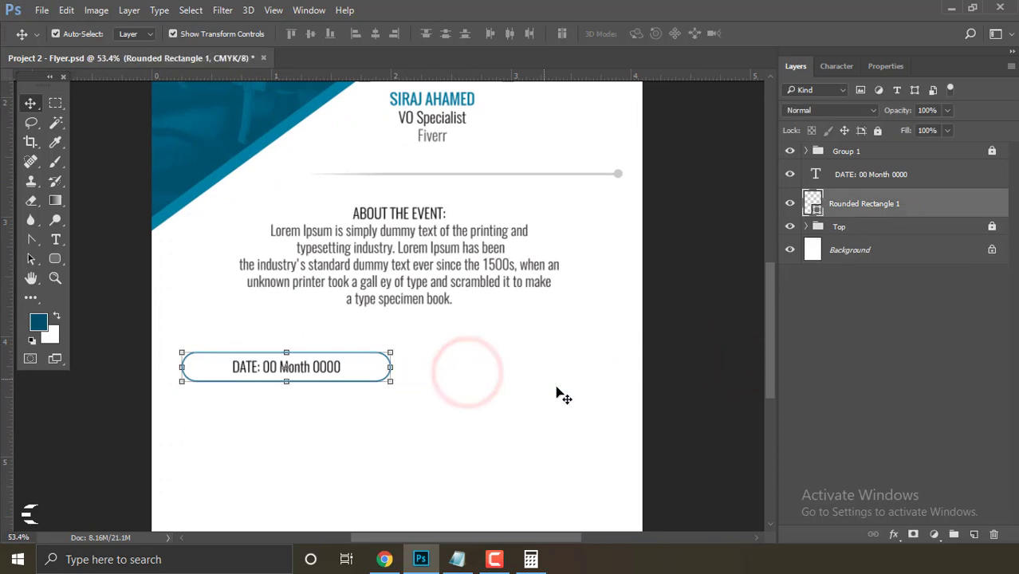
pyautogui.click(647, 407)
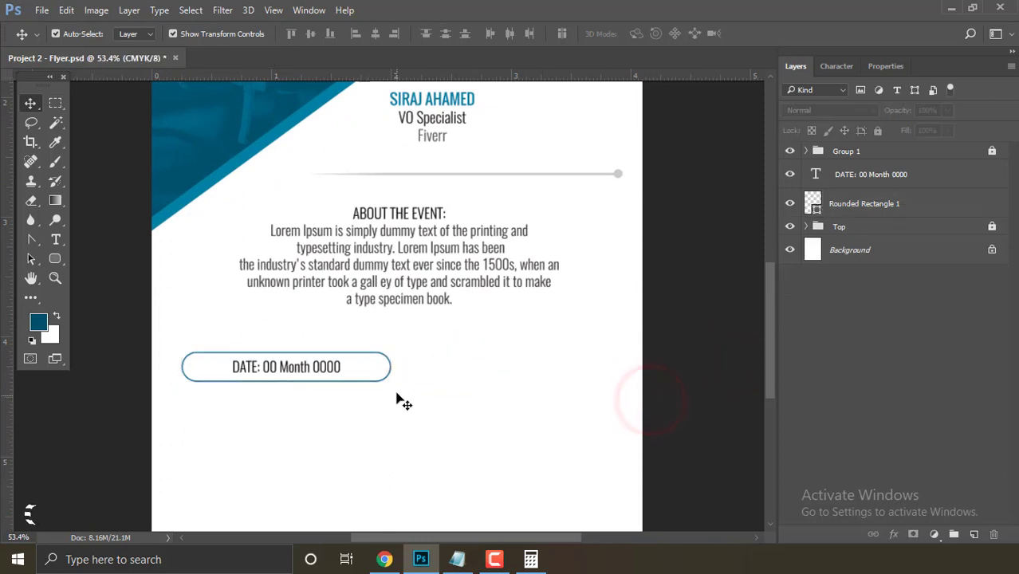
pyautogui.click(369, 371)
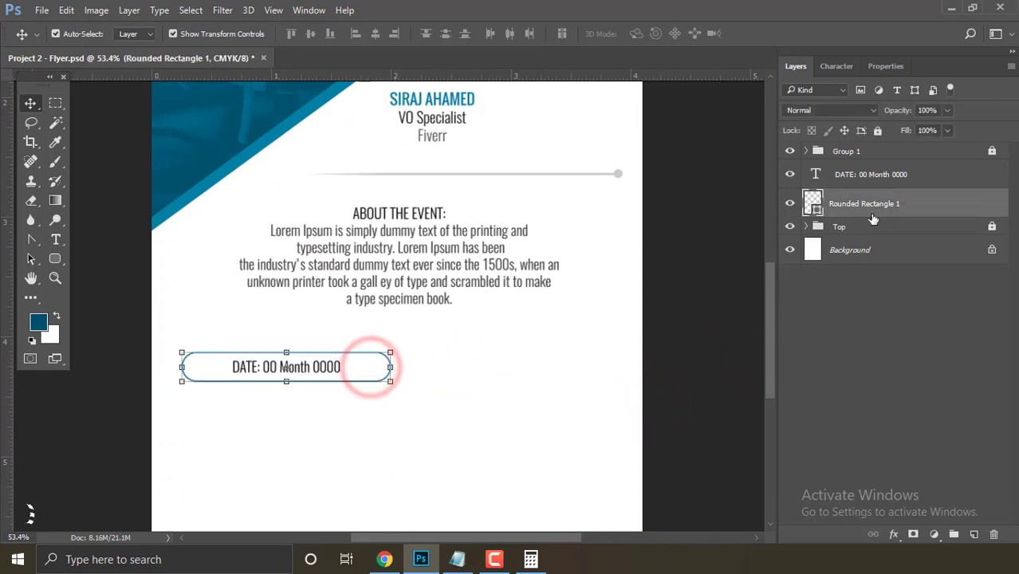
# Mask the date pill with a linear black gradient so its outline fades at the ends.
pyautogui.click(915, 535)
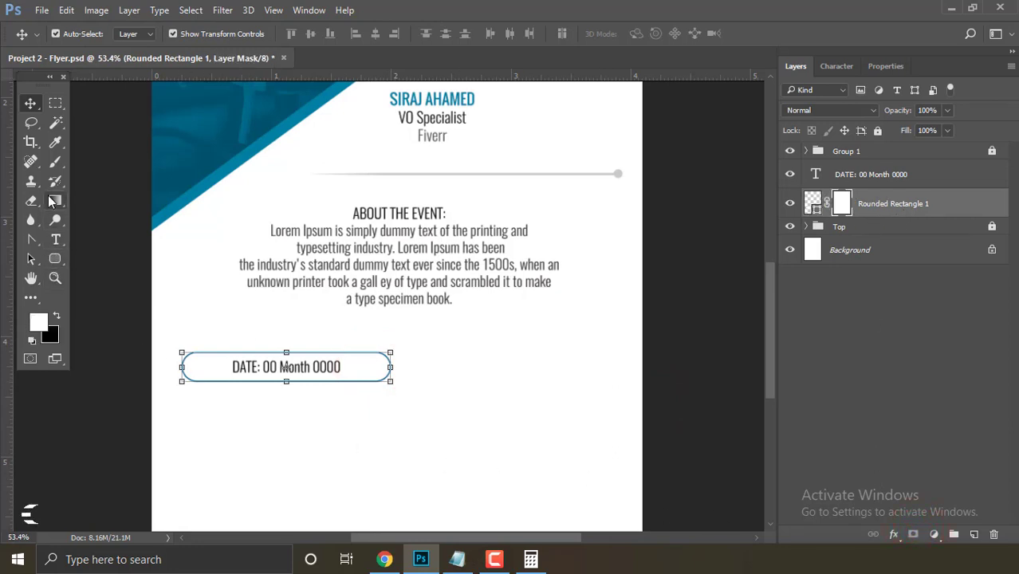
pyautogui.press('g')
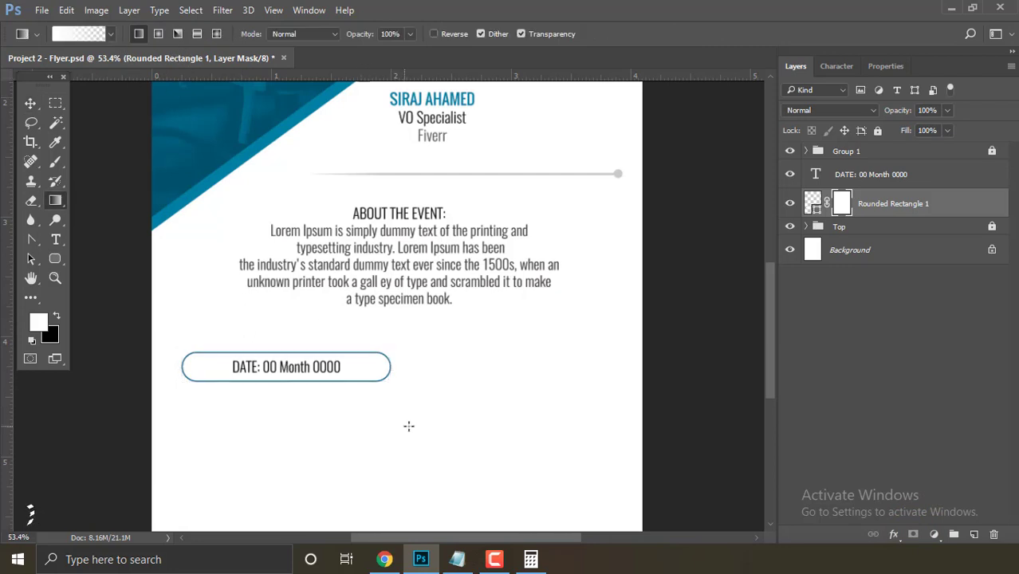
pyautogui.click(111, 35)
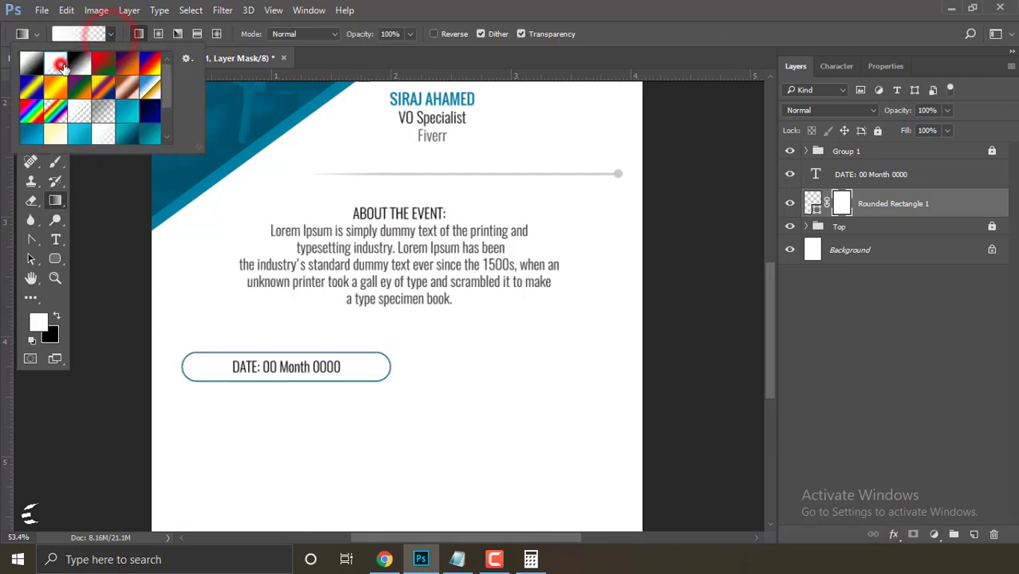
pyautogui.click(140, 35)
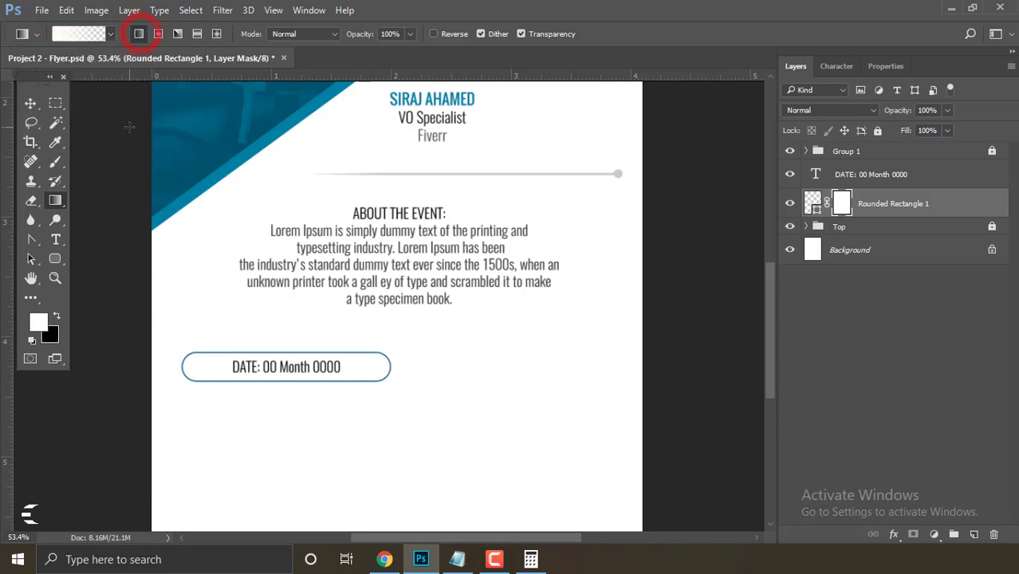
pyautogui.click(55, 317)
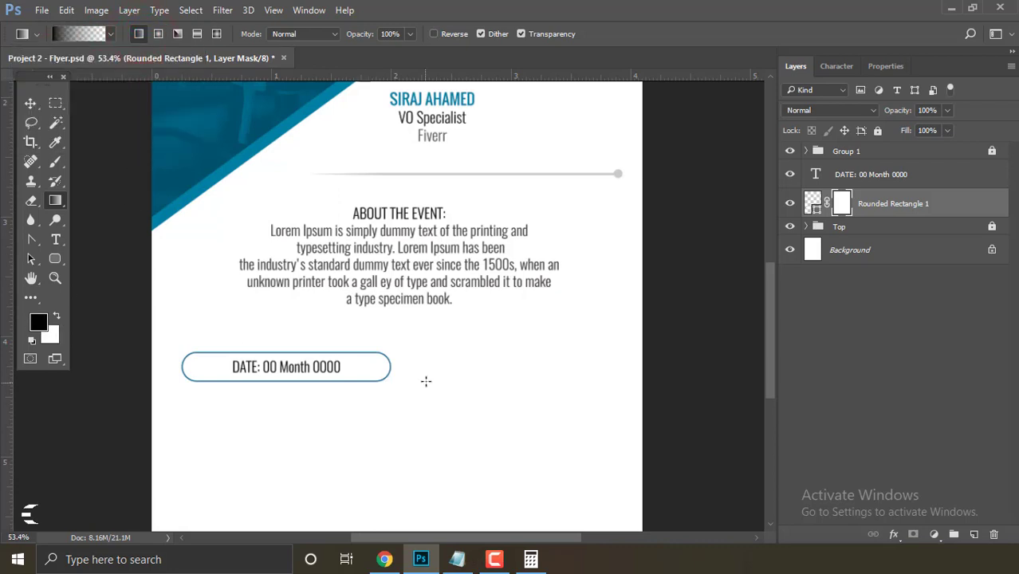
pyautogui.moveTo(400, 366); pyautogui.dragTo(457, 383)
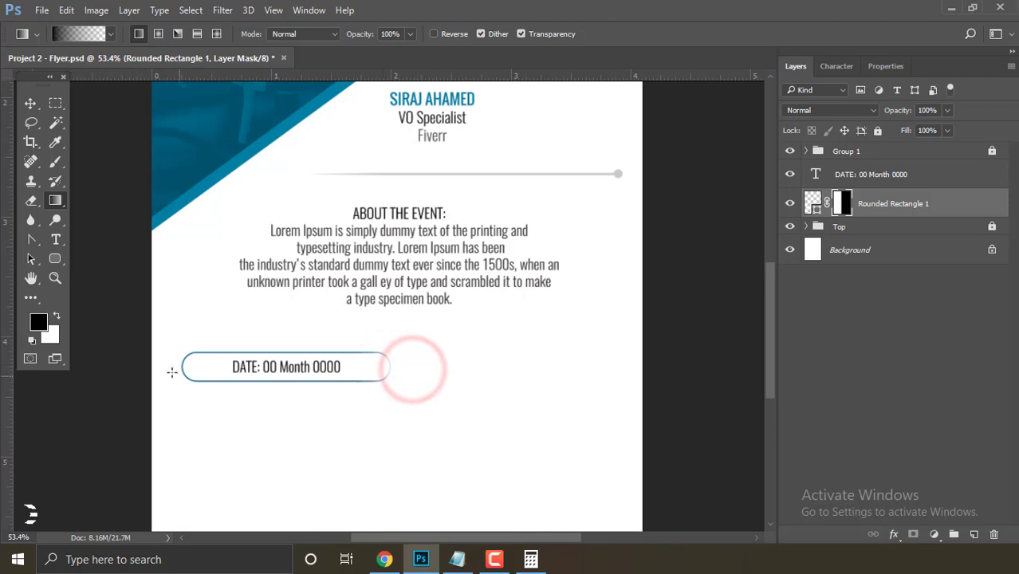
pyautogui.moveTo(166, 366); pyautogui.dragTo(252, 379)
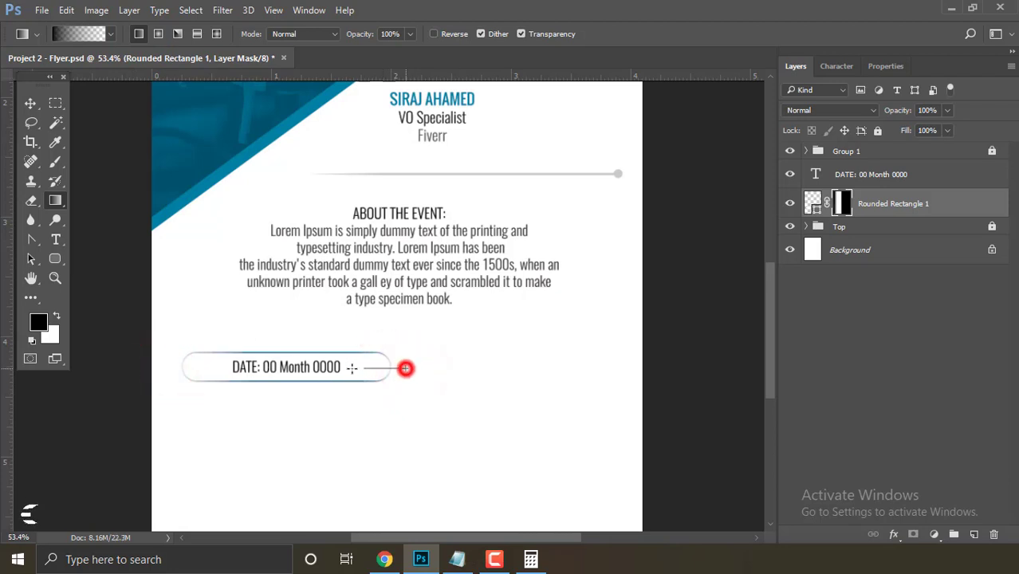
pyautogui.press('v')
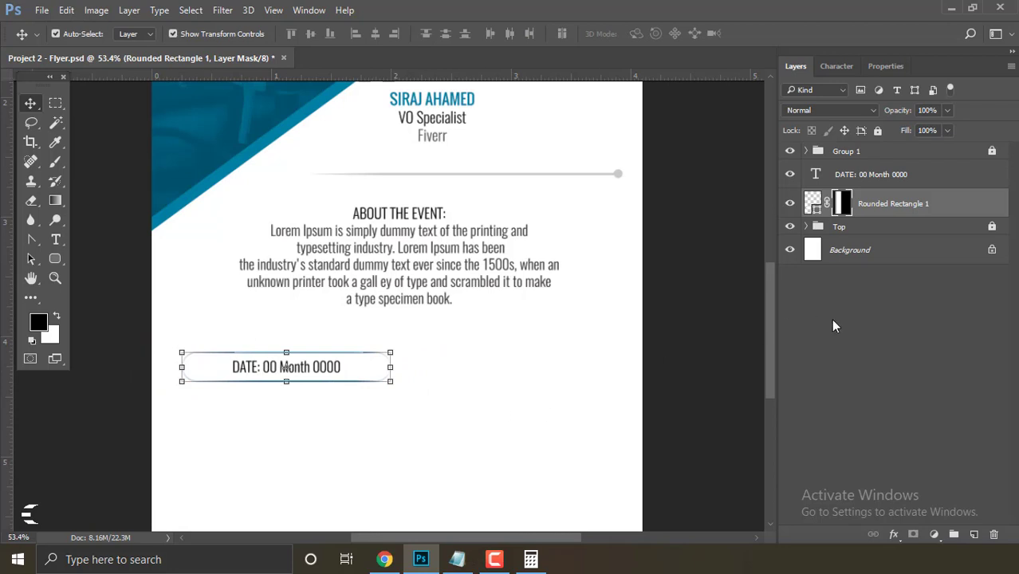
pyautogui.click(831, 323)
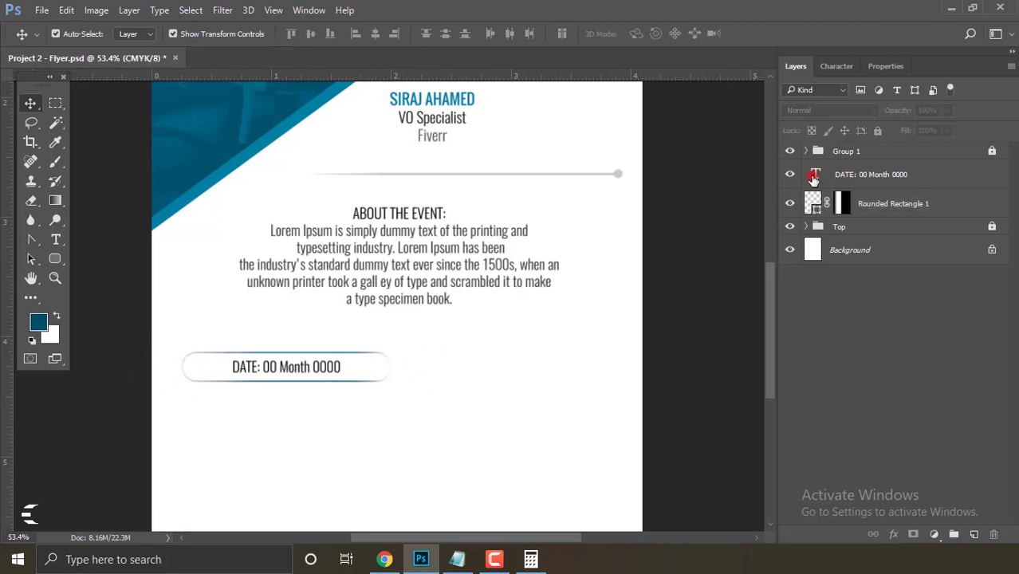
# Colour 'DATE:' teal 00556f, sampled from the header, leaving the date black.
pyautogui.doubleClick(813, 177)
pyautogui.scroll(1, 345, 339)
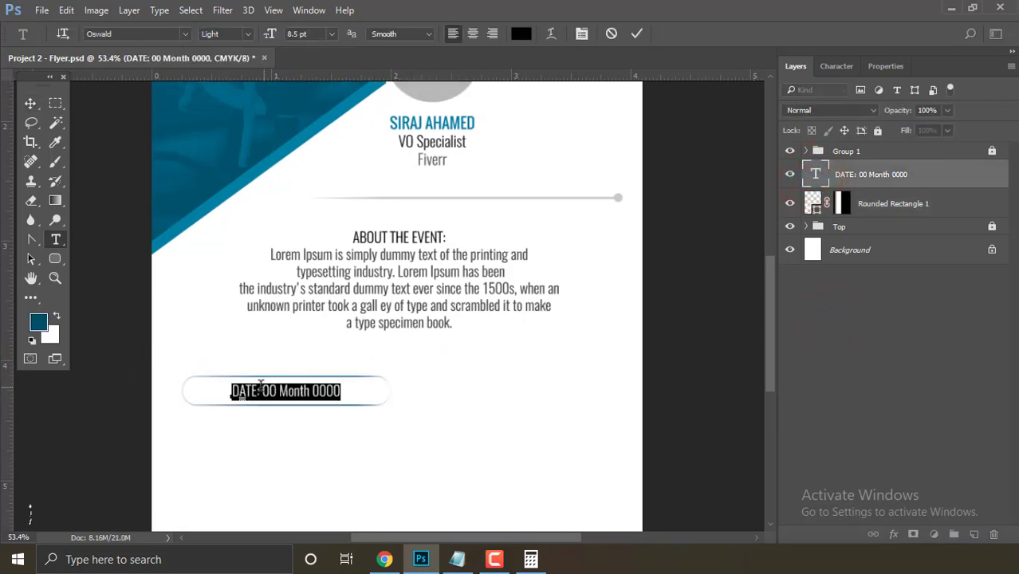
pyautogui.moveTo(261, 388); pyautogui.dragTo(209, 391)
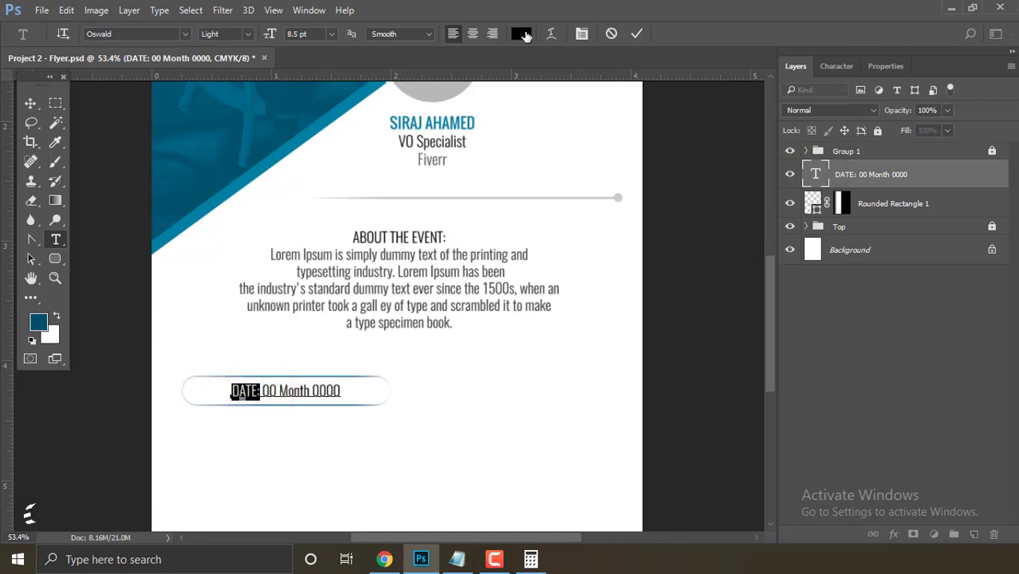
pyautogui.click(522, 34)
pyautogui.click(226, 182)
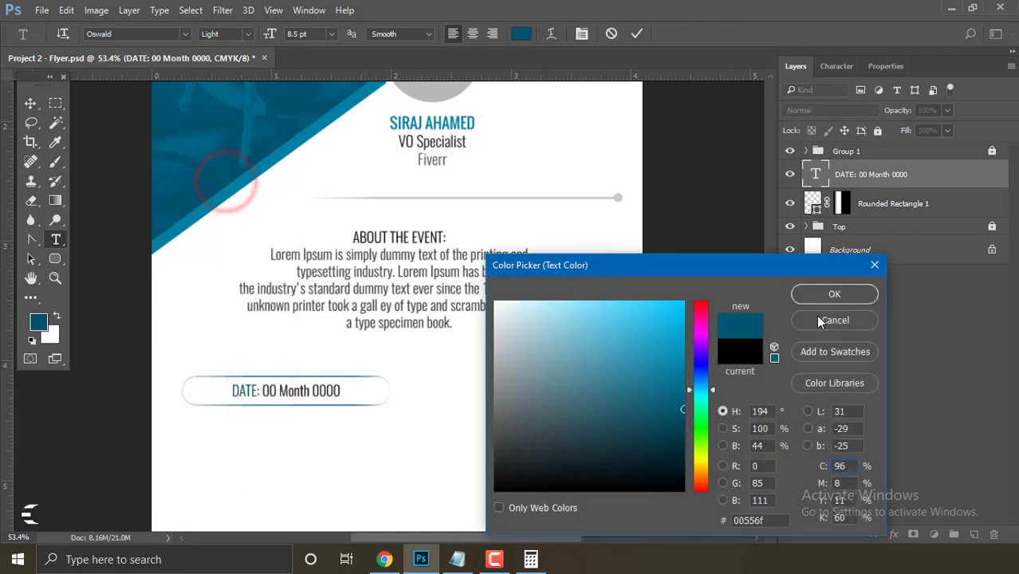
pyautogui.click(827, 294)
pyautogui.click(635, 35)
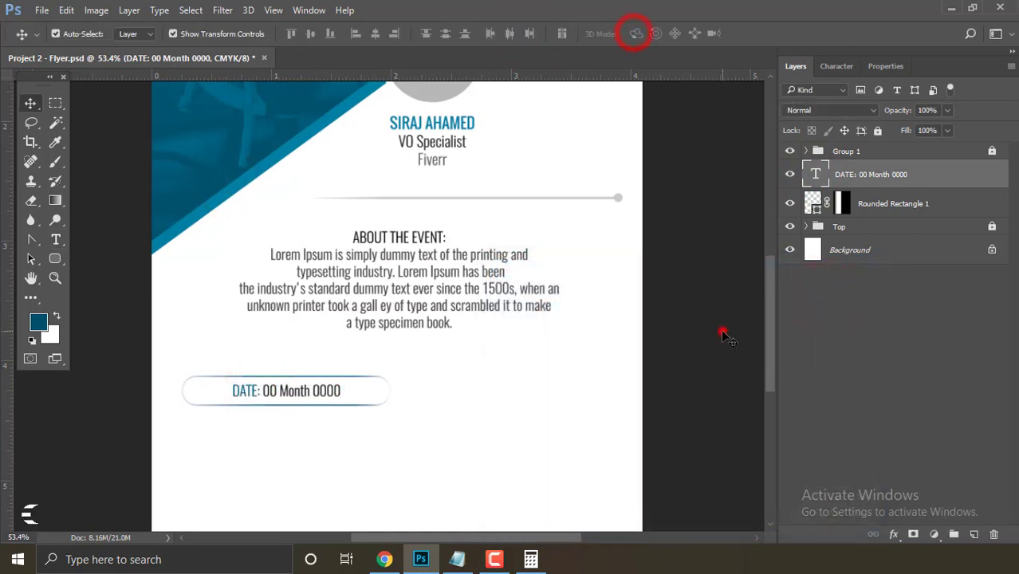
pyautogui.click(718, 333)
pyautogui.click(838, 169)
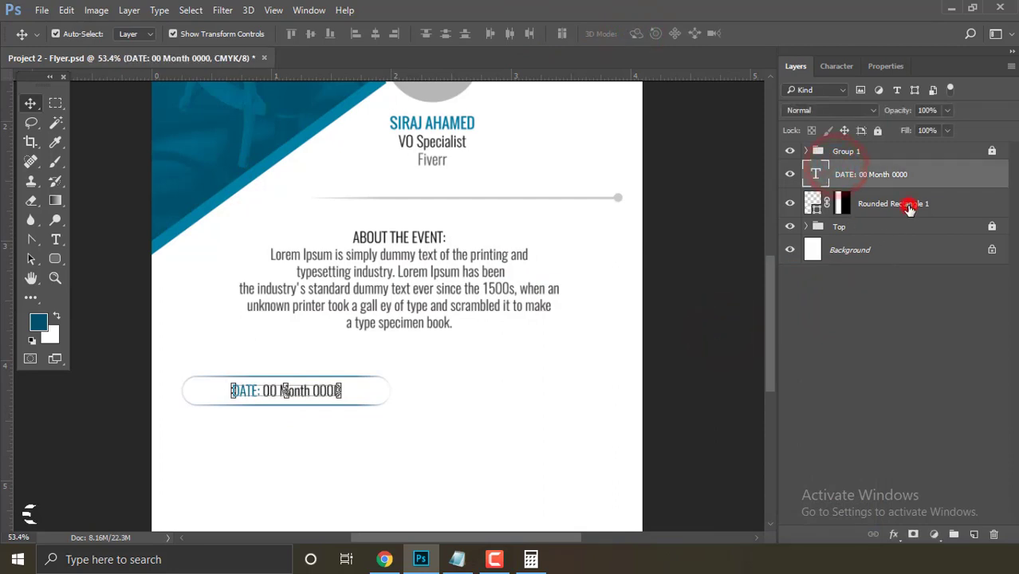
# Group the date text and its pill into a group named Date.
pyautogui.keyDown('shift'); pyautogui.click(909, 201); pyautogui.keyUp('shift')
pyautogui.rightClick(926, 174)
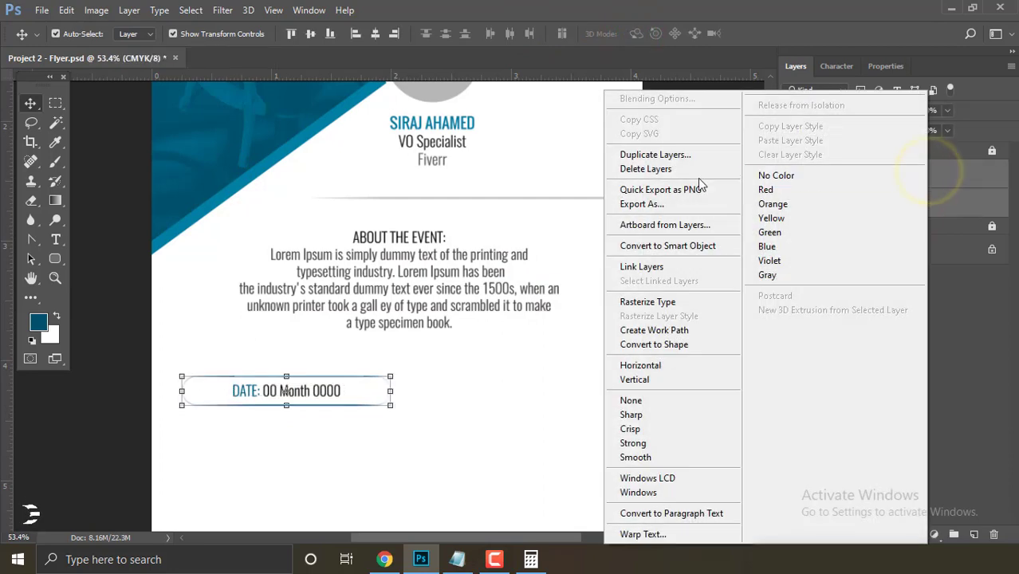
pyautogui.click(961, 365)
pyautogui.hotkey('ctrl', 'g')
pyautogui.write('Date')
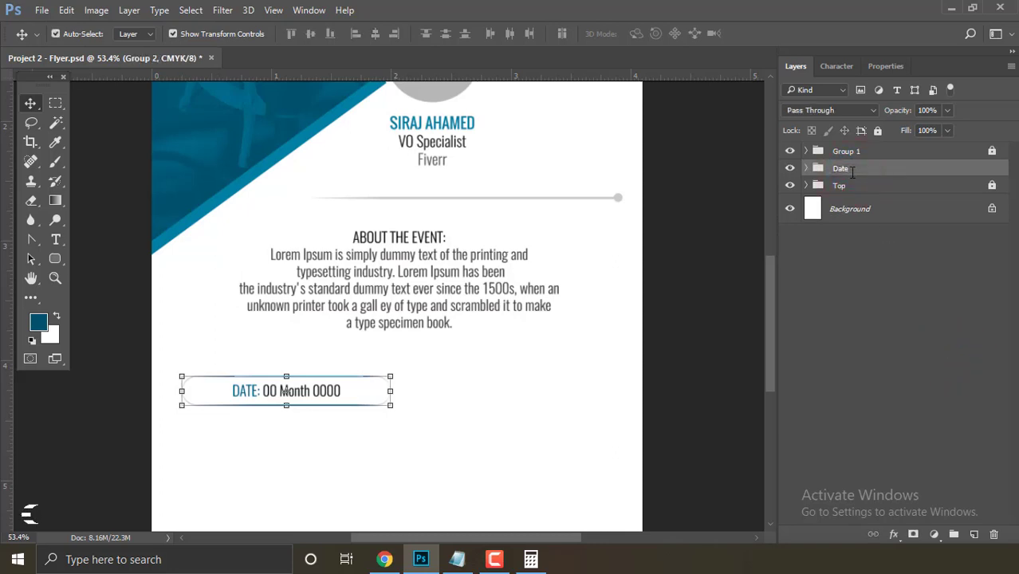
pyautogui.press('Return')
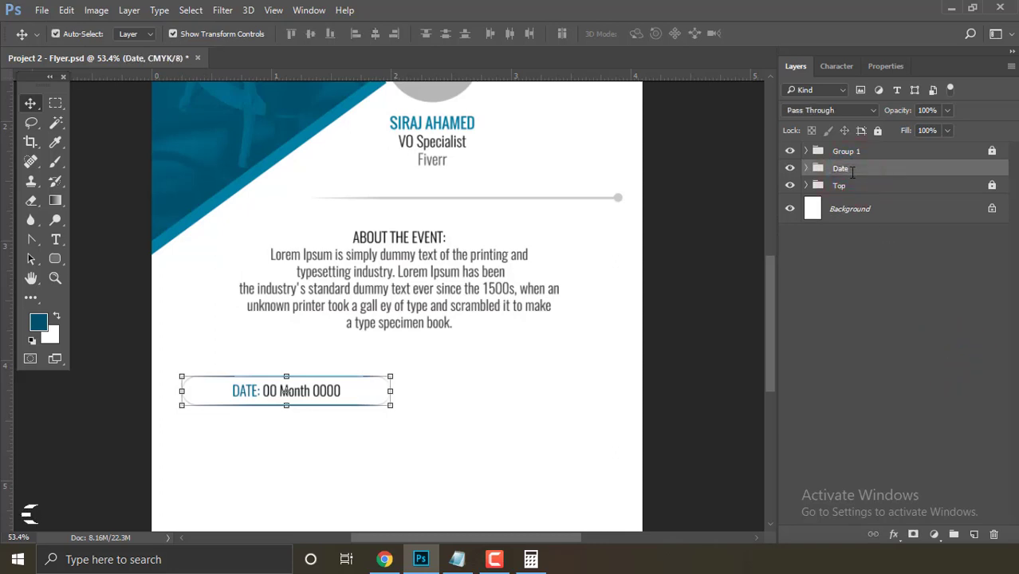
# Duplicate the Date group as Time and move the copy right of the date pill.
pyautogui.rightClick(862, 170)
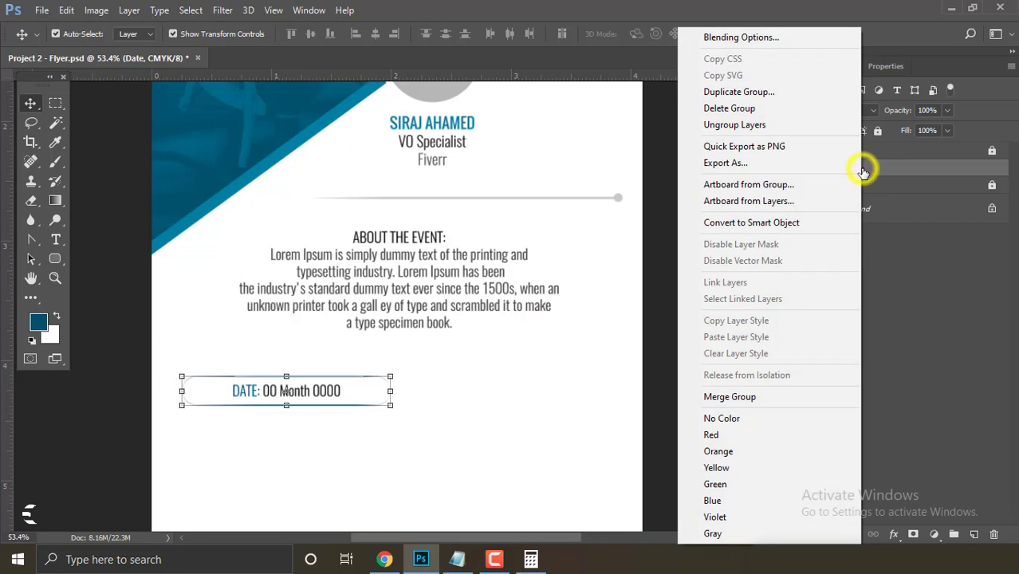
pyautogui.click(770, 94)
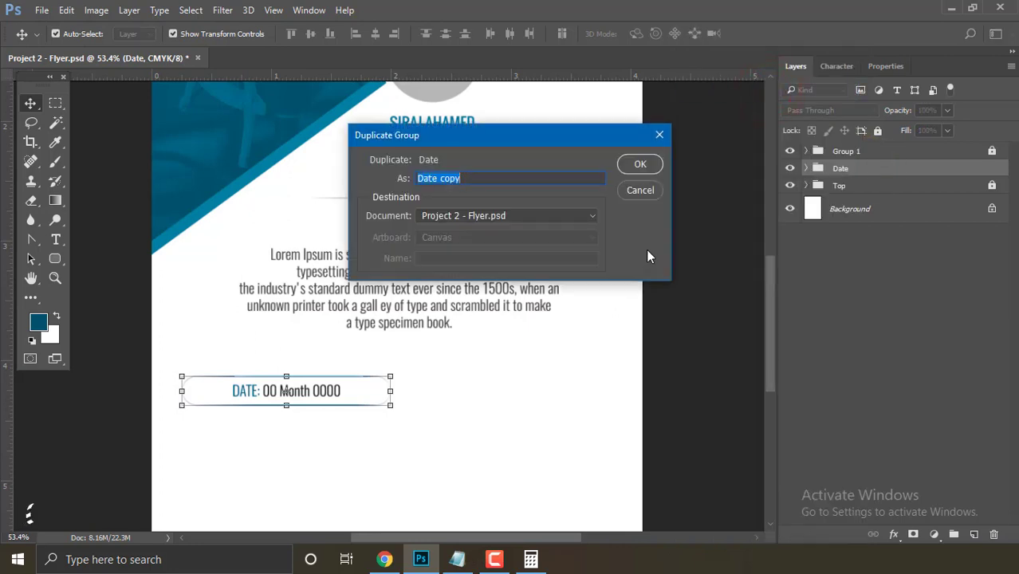
pyautogui.write('e')
pyautogui.press('Return')
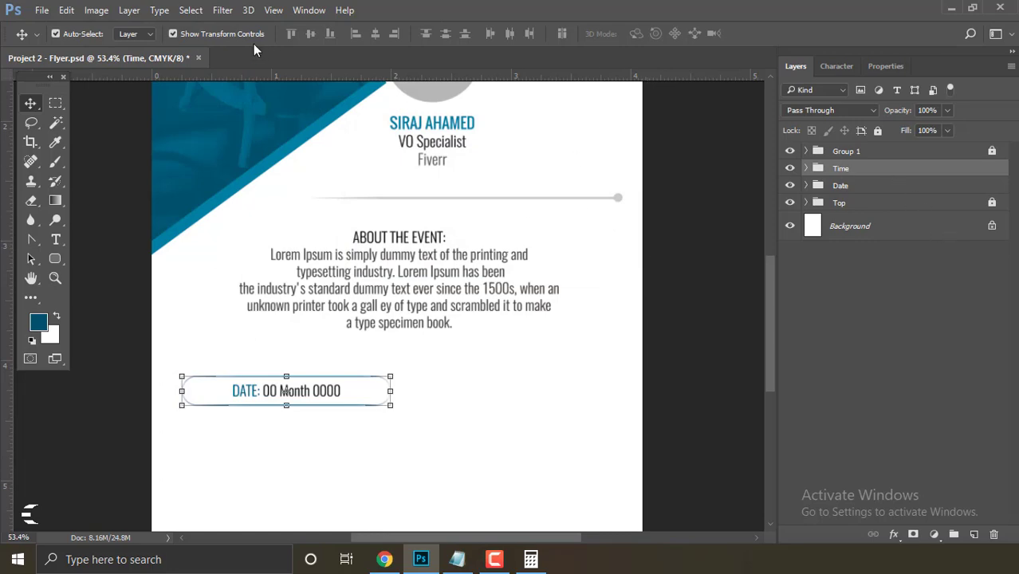
pyautogui.click(66, 9)
pyautogui.click(152, 311)
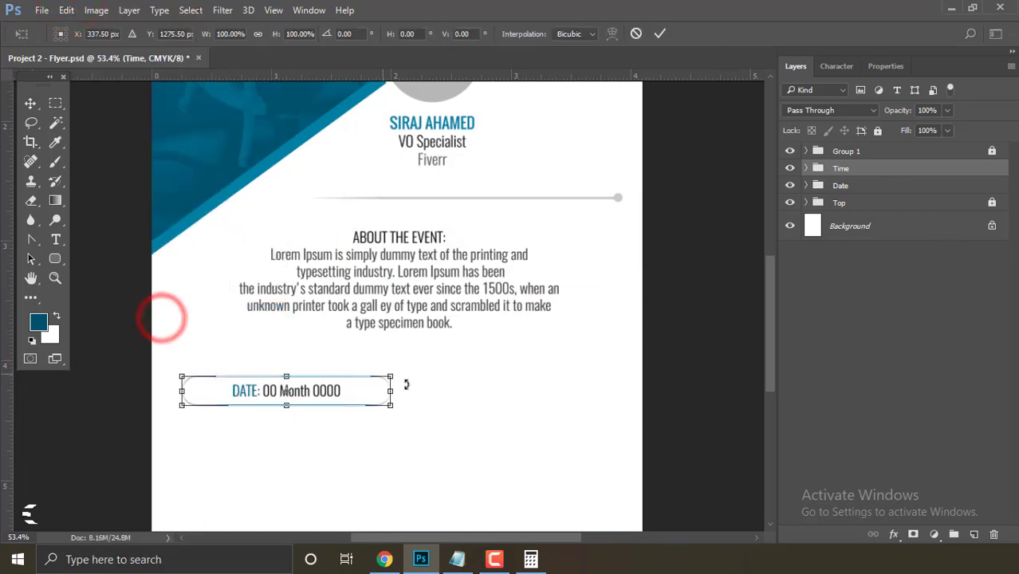
pyautogui.moveTo(351, 396); pyautogui.dragTo(576, 397)
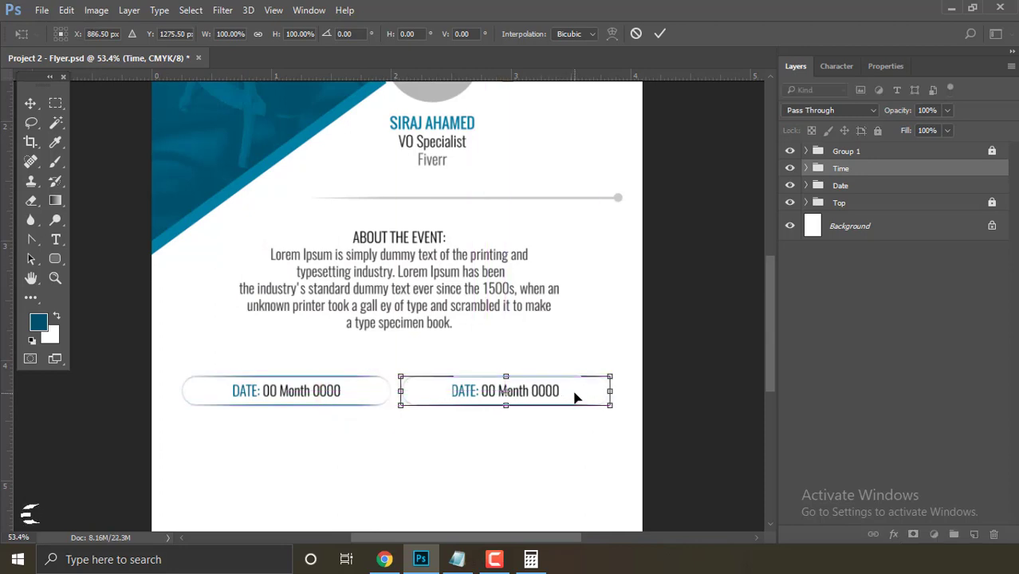
pyautogui.hotkey('ctrl', ';')
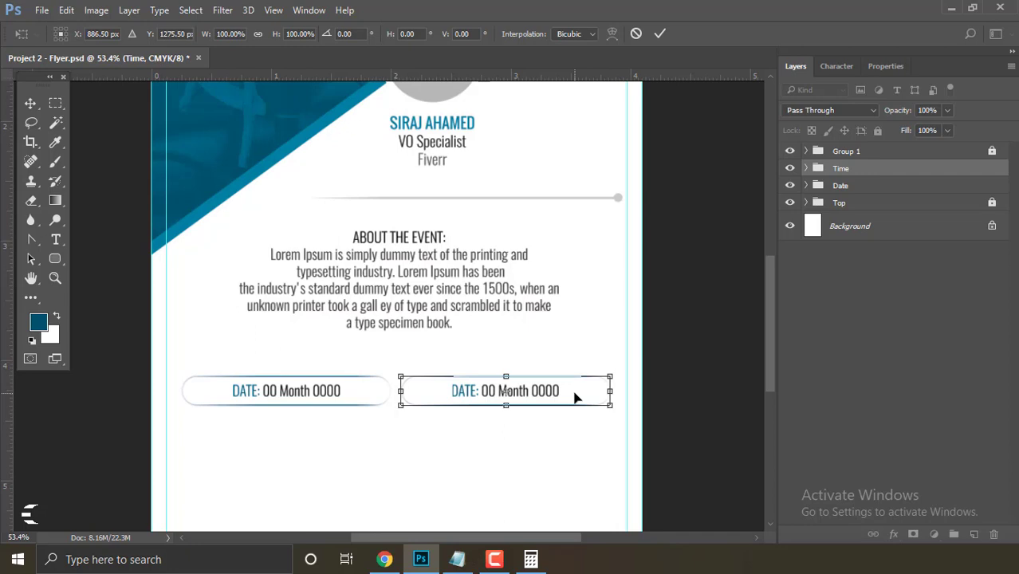
pyautogui.press('Left')
pyautogui.press('Left')
pyautogui.press('Left')
pyautogui.press('Return')
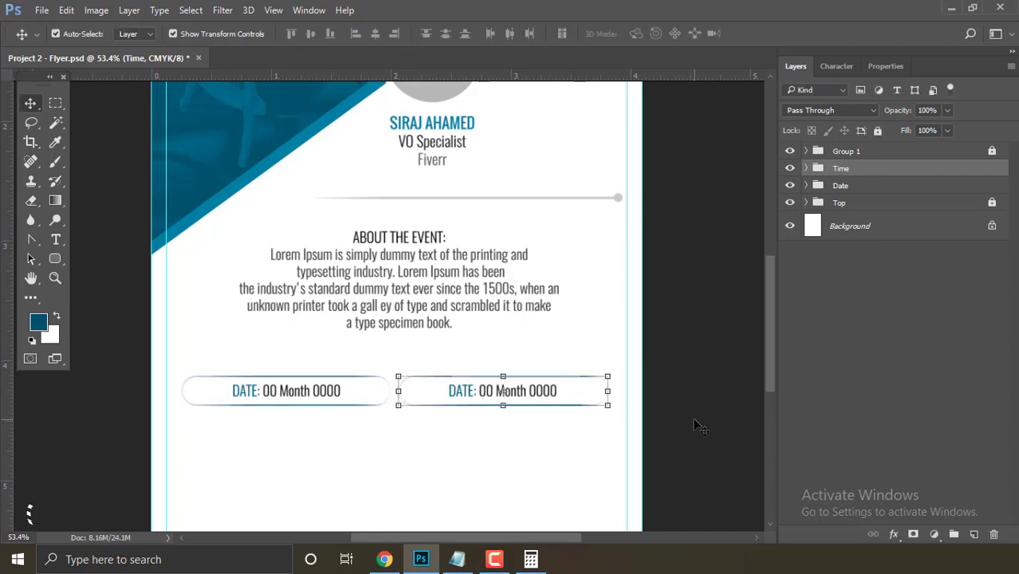
# Change the duplicated pill's label from DATE to TIME.
pyautogui.click(806, 169)
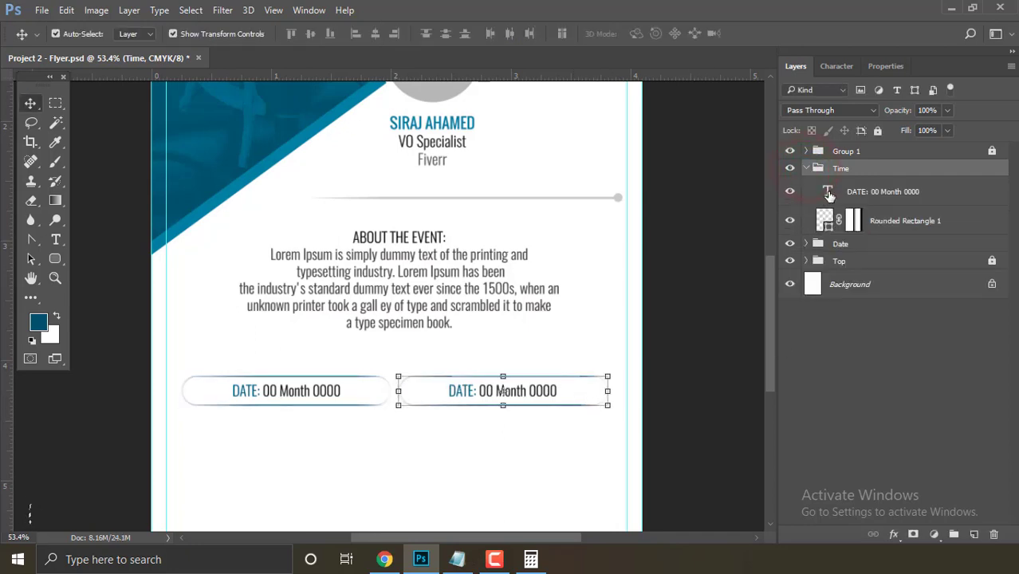
pyautogui.doubleClick(829, 195)
pyautogui.moveTo(474, 397); pyautogui.dragTo(423, 396)
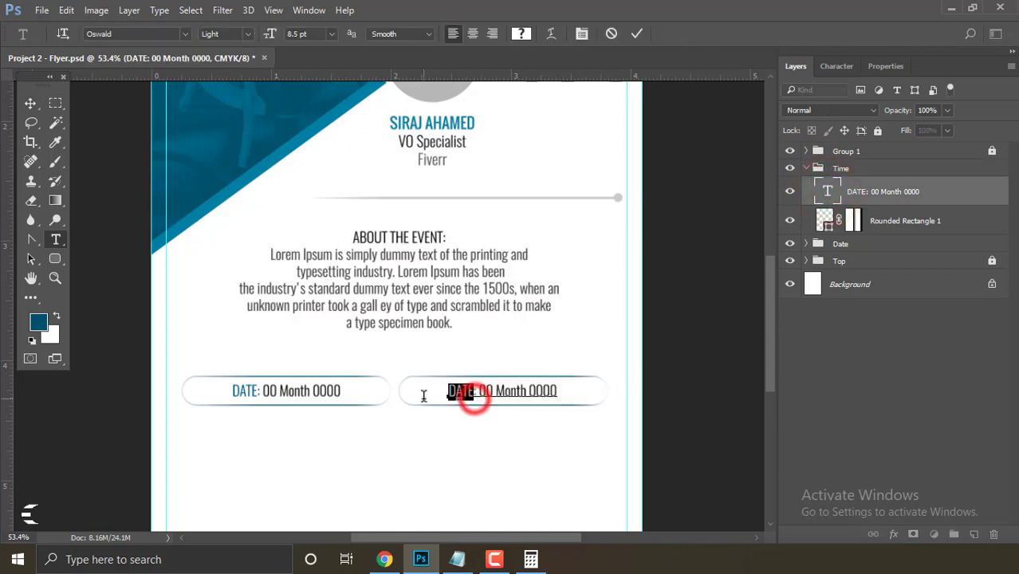
pyautogui.write('TIM')
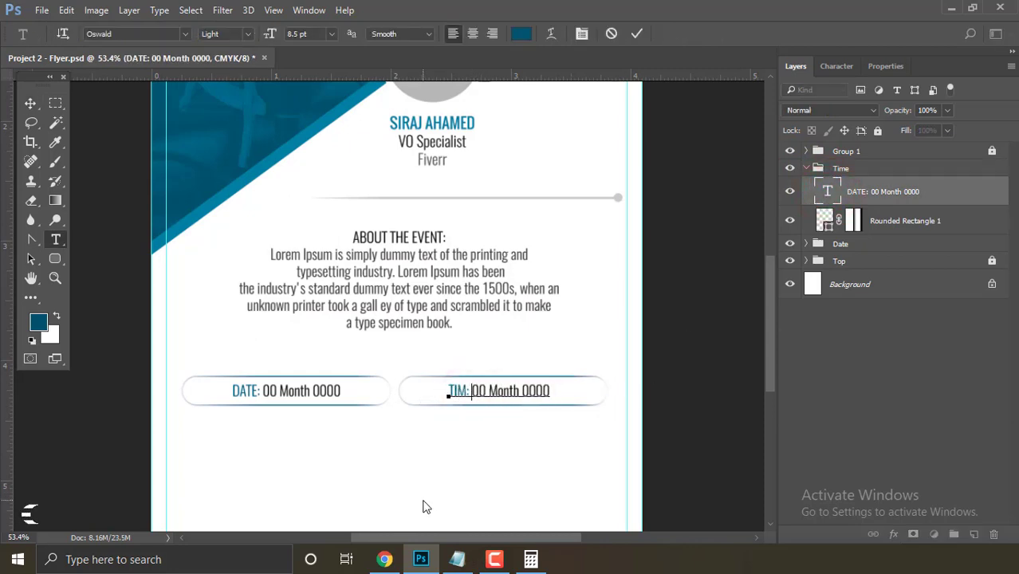
pyautogui.write('E')
# Copy the 00:00-00:00 PM time value from the Notepad event notes.
pyautogui.click(456, 559)
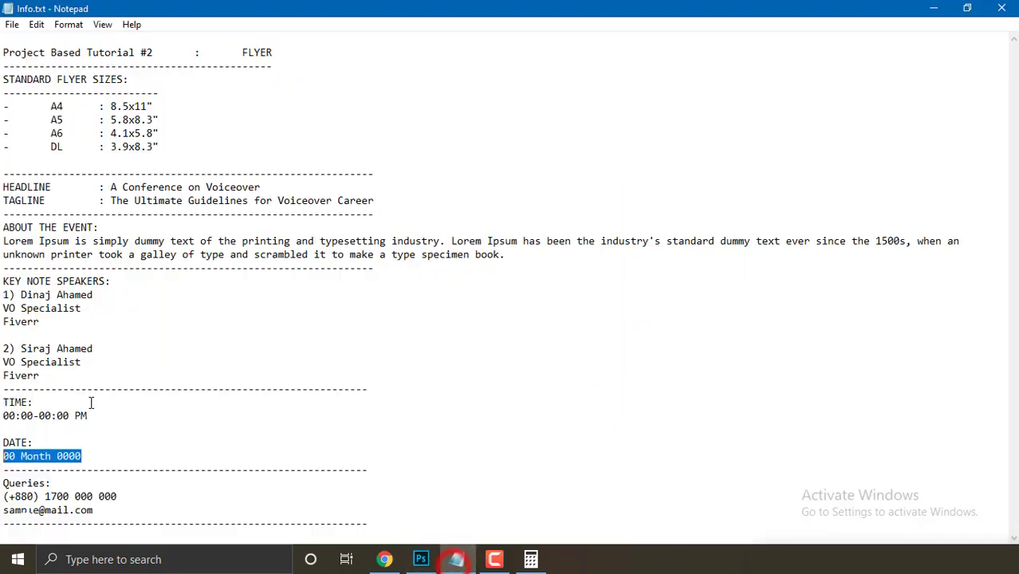
pyautogui.moveTo(90, 415); pyautogui.dragTo(3, 415)
pyautogui.hotkey('ctrl', 'c')
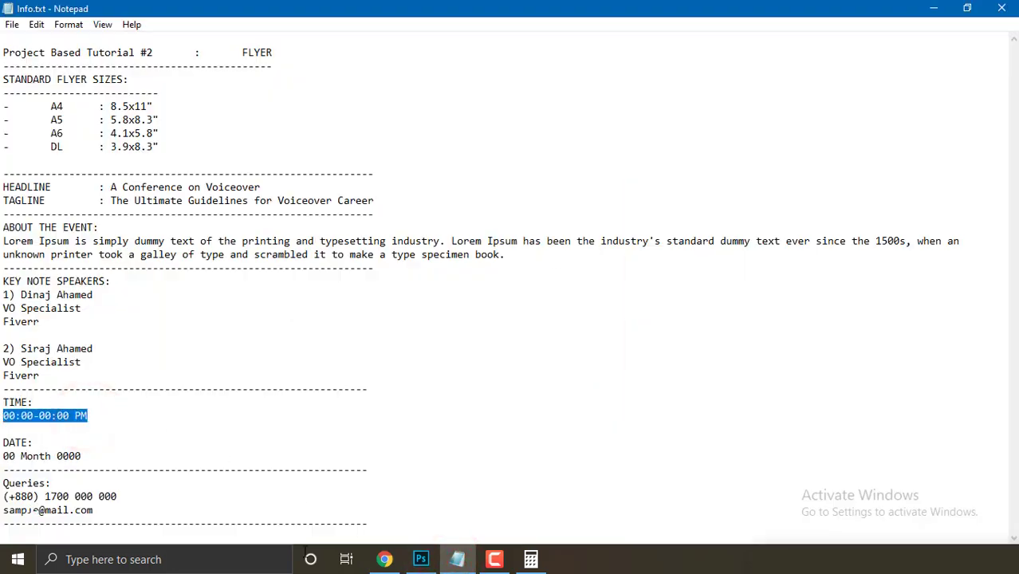
pyautogui.click(421, 559)
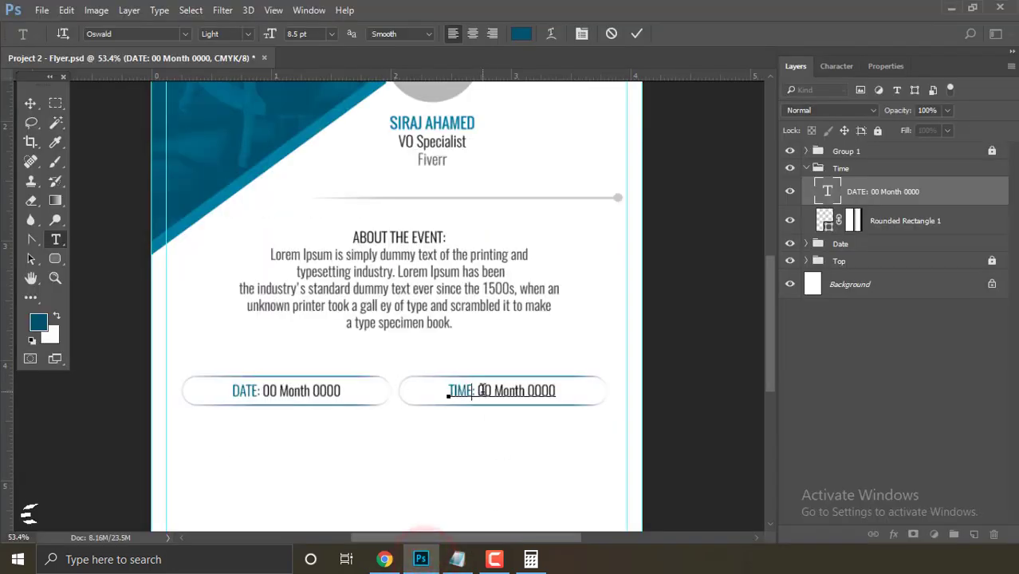
# Replace the right pill's date value with 00:00-00:00 PM.
pyautogui.moveTo(478, 391); pyautogui.dragTo(566, 393)
pyautogui.hotkey('ctrl', 'v')
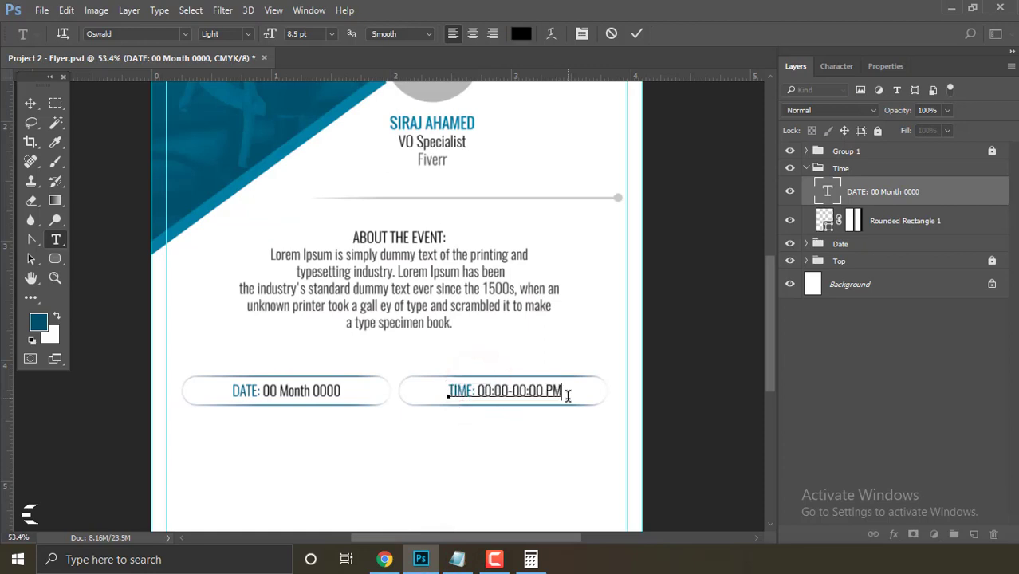
pyautogui.click(636, 33)
pyautogui.press('v')
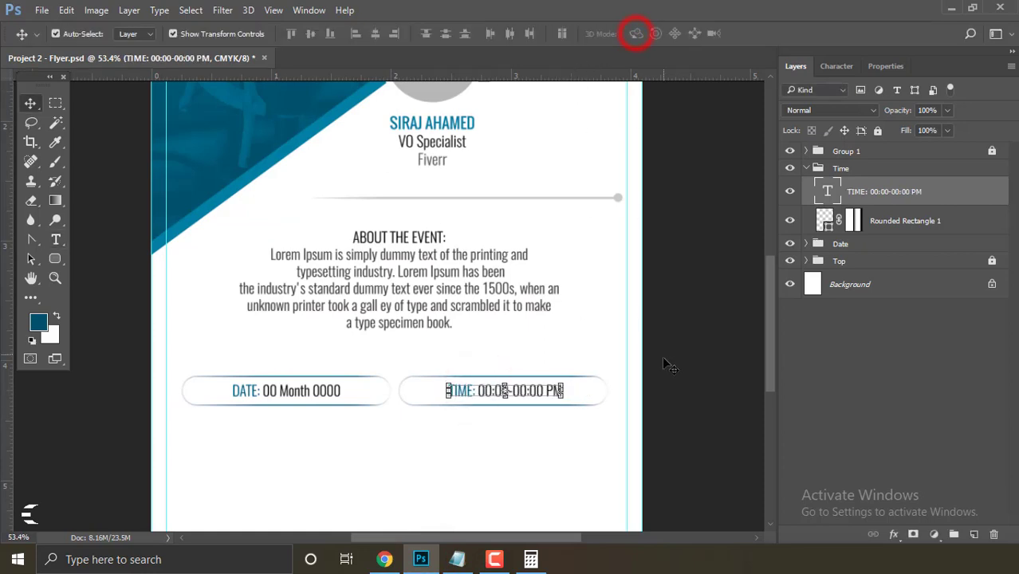
# Centre the TIME text horizontally within its rounded box and hide the guides.
pyautogui.click(687, 387)
pyautogui.moveTo(565, 430); pyautogui.dragTo(499, 364)
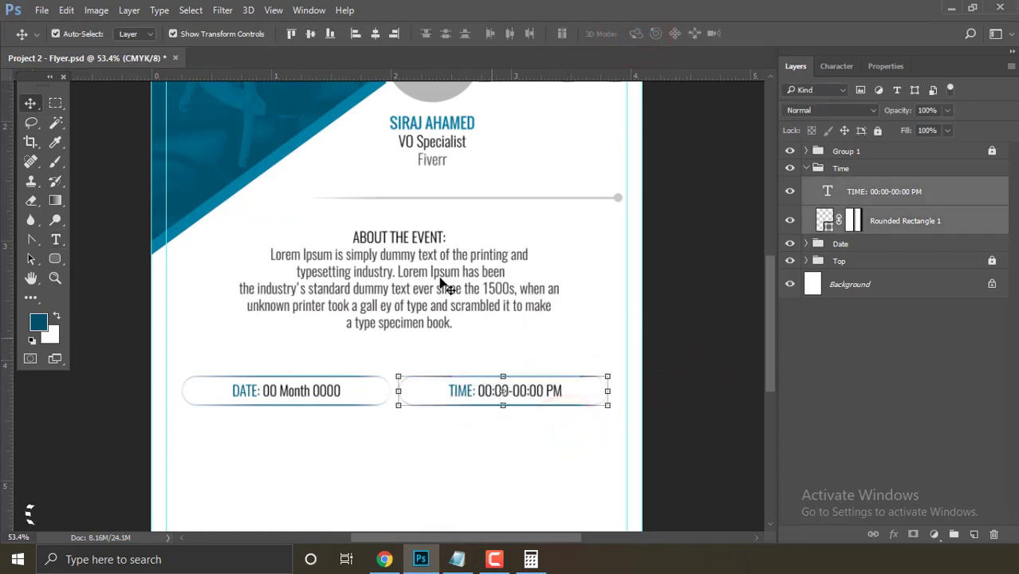
pyautogui.click(375, 33)
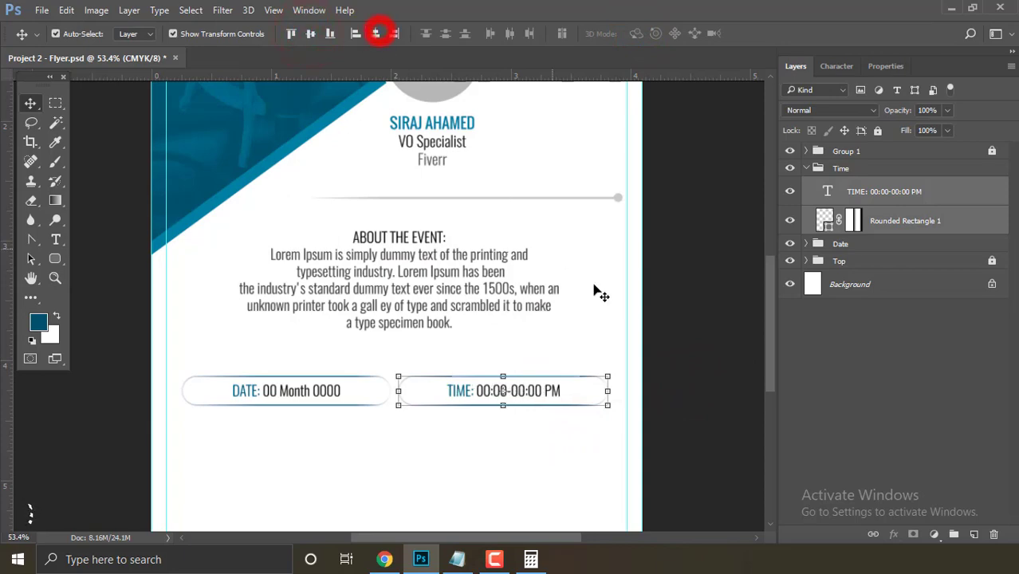
pyautogui.click(719, 377)
pyautogui.moveTo(511, 423)
pyautogui.mouseDown()
pyautogui.moveTo(459, 386)
pyautogui.moveTo(494, 410)
pyautogui.mouseUp()
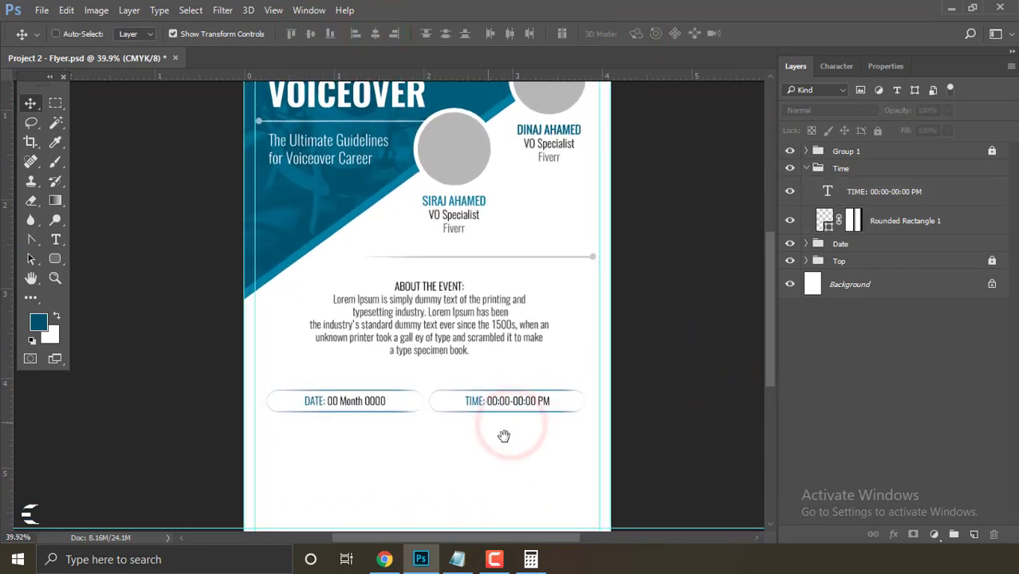
pyautogui.hotkey('ctrl', ';')
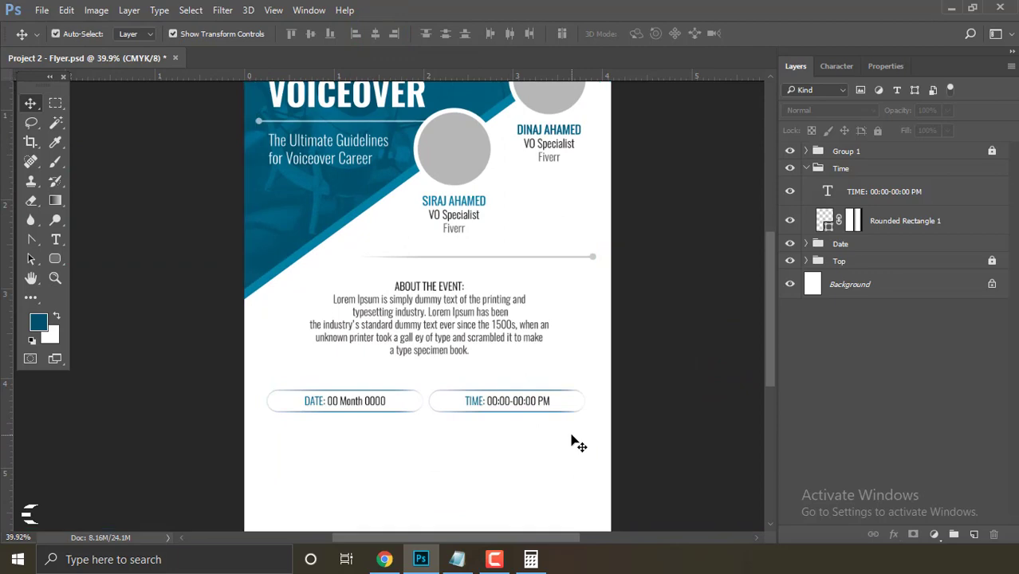
pyautogui.moveTo(531, 413)
pyautogui.mouseDown()
pyautogui.moveTo(398, 416)
pyautogui.moveTo(411, 445)
pyautogui.mouseUp()
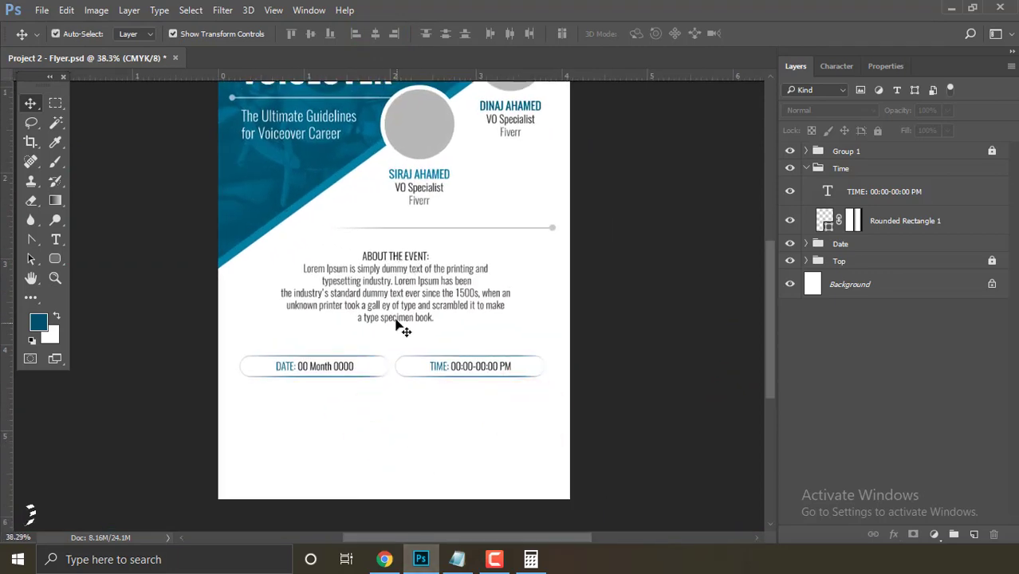
# Draw a thin blue rectangle strip spanning the full width along the flyer's bottom.
pyautogui.rightClick(55, 258)
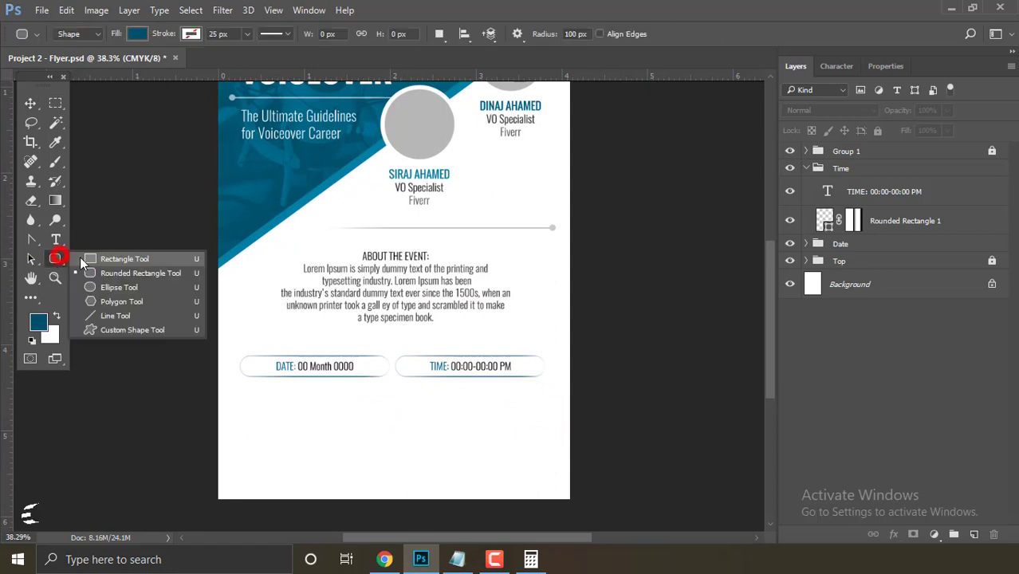
pyautogui.click(85, 255)
pyautogui.moveTo(218, 499)
pyautogui.mouseDown()
pyautogui.moveTo(549, 475)
pyautogui.moveTo(569, 484)
pyautogui.mouseUp()
pyautogui.click(32, 103)
pyautogui.click(218, 484)
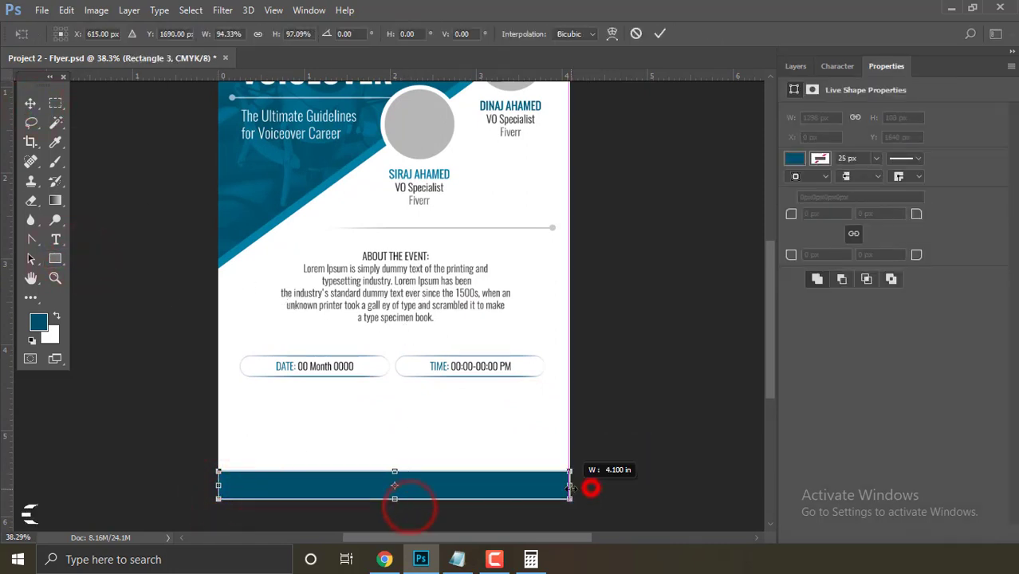
pyautogui.press('Return')
pyautogui.hotkey('ctrl', "'")
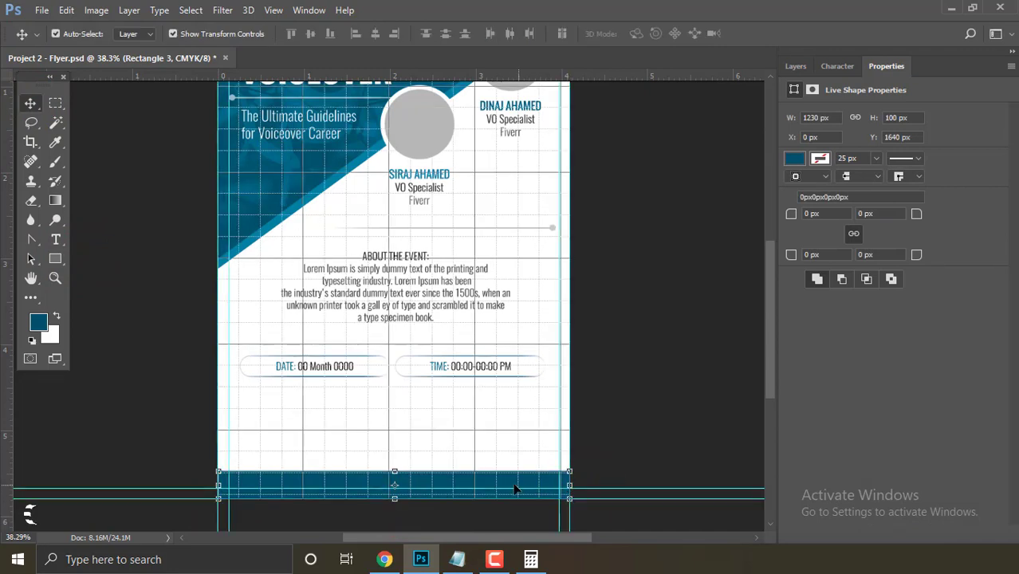
pyautogui.moveTo(395, 471); pyautogui.dragTo(396, 489)
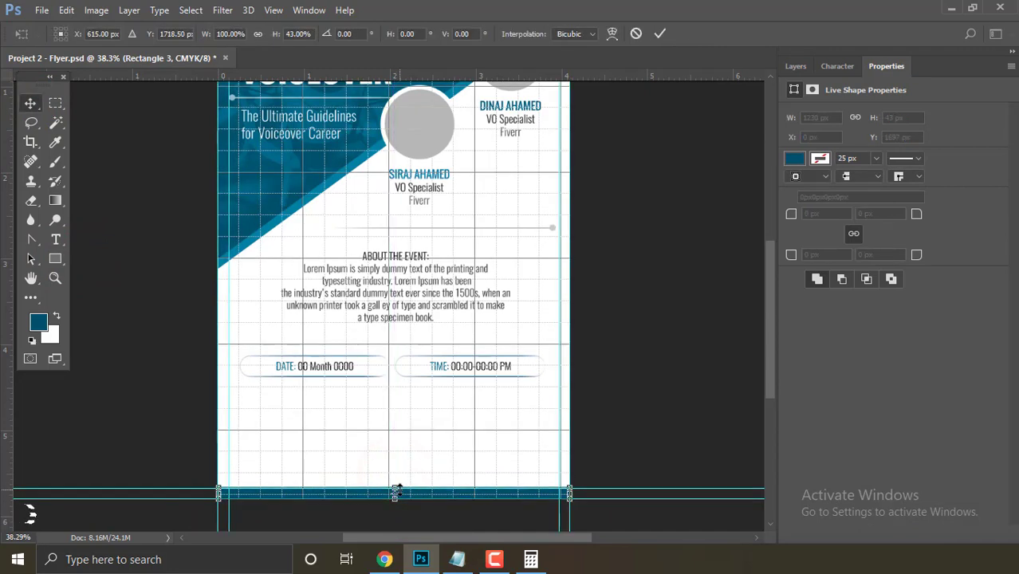
pyautogui.press('Return')
pyautogui.hotkey('ctrl', "'")
# Add a taller copy of the strip above it at 50% opacity.
pyautogui.moveTo(454, 472)
pyautogui.mouseDown()
pyautogui.moveTo(463, 388)
pyautogui.moveTo(448, 474)
pyautogui.mouseUp()
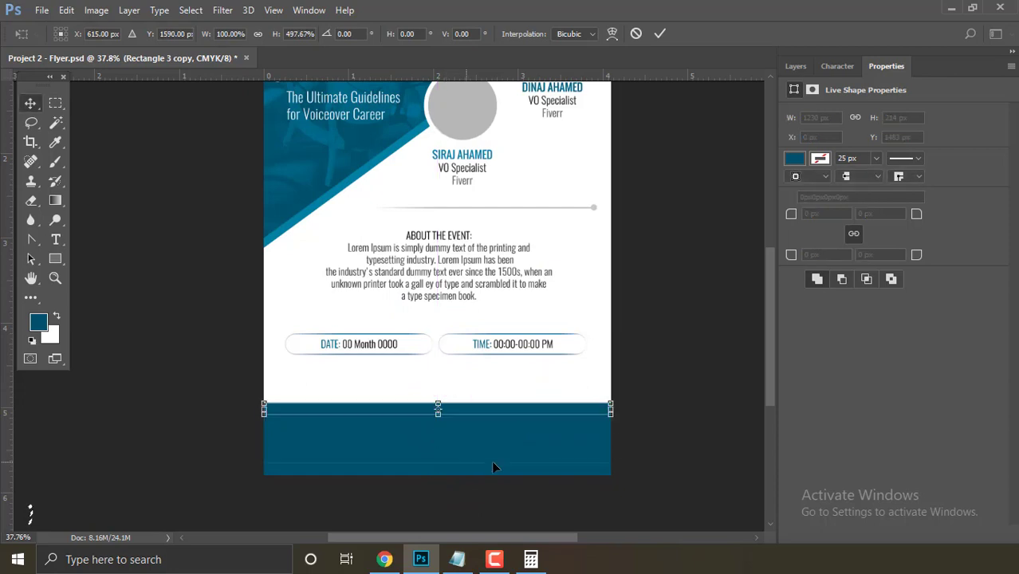
pyautogui.press('Return')
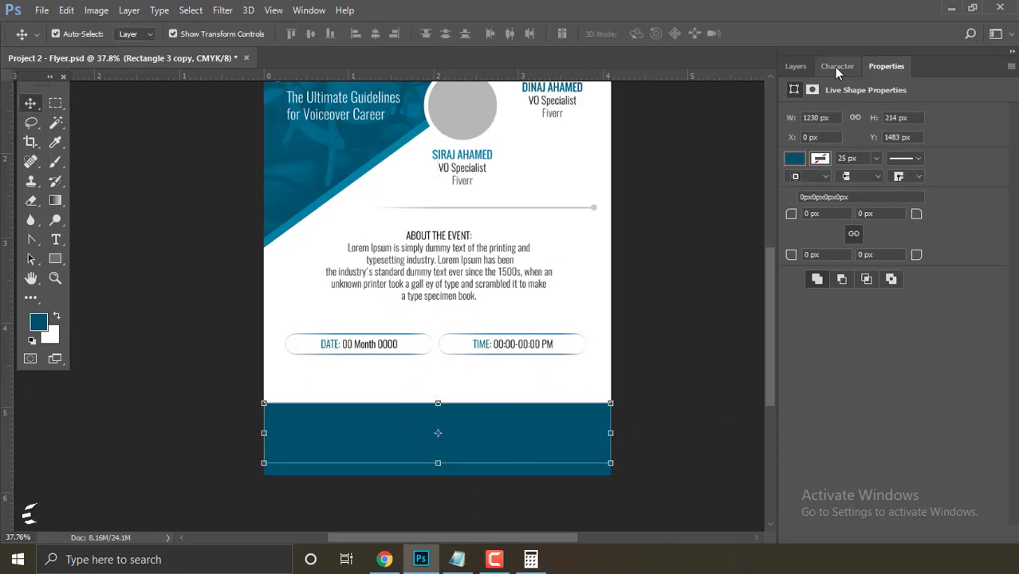
pyautogui.click(795, 66)
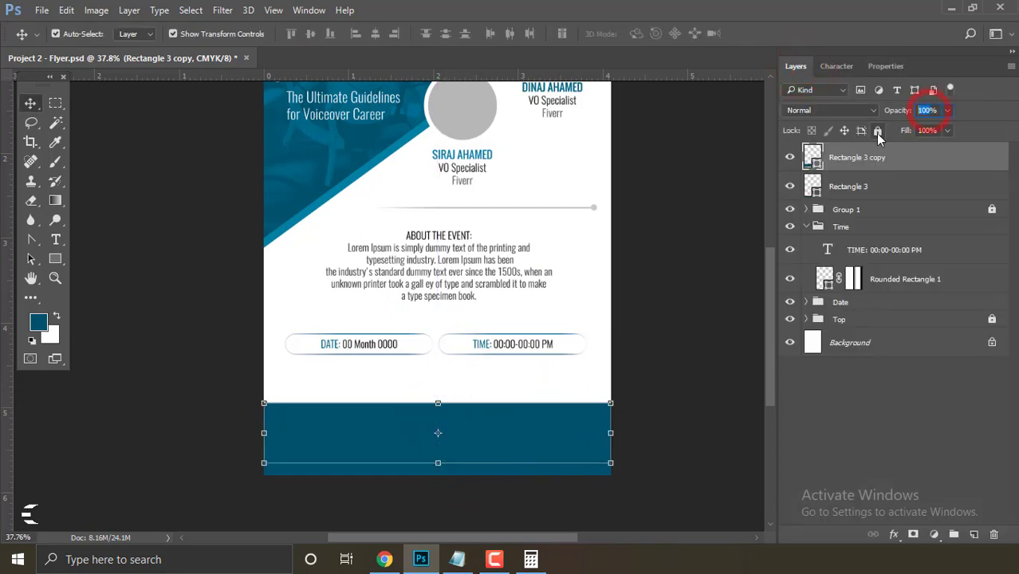
pyautogui.write('50')
pyautogui.press('Return')
# Raise Rectangle 3 copy's top-right anchor so its top edge slants up to the right.
pyautogui.click(697, 407)
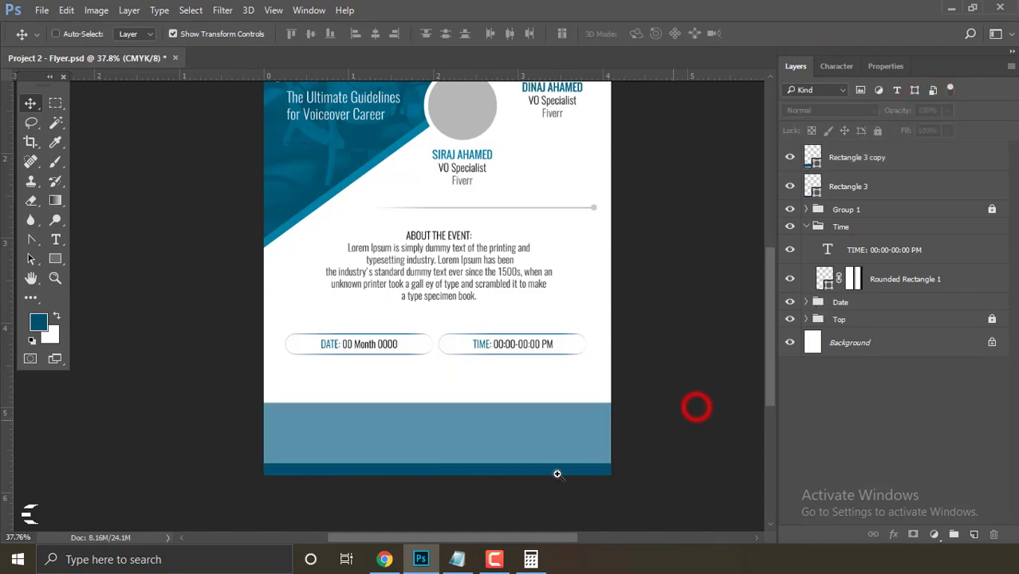
pyautogui.keyDown('ctrl'); pyautogui.keyDown('alt'); pyautogui.click(542, 468); pyautogui.keyUp('alt'); pyautogui.keyUp('ctrl')
pyautogui.click(530, 471)
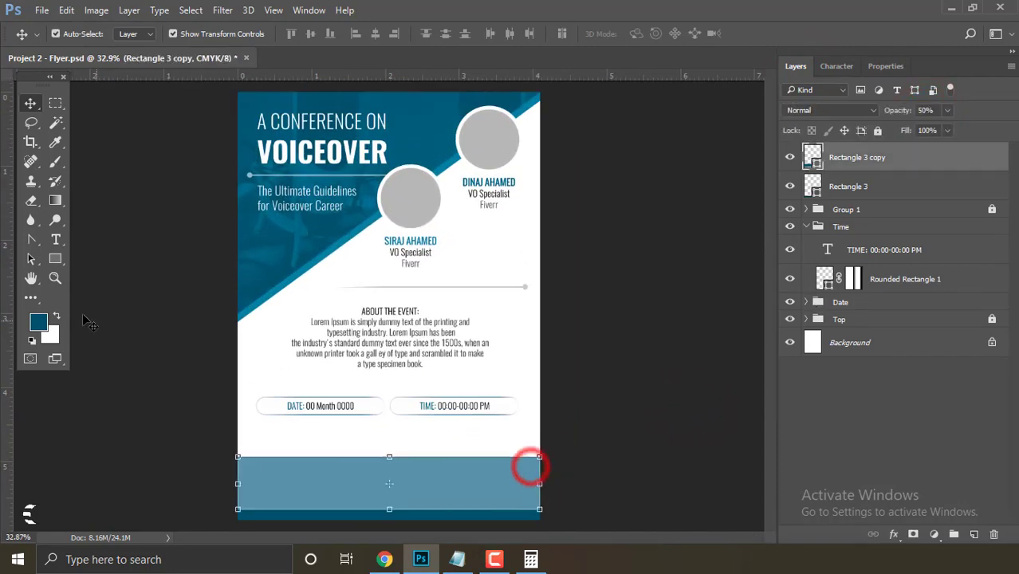
pyautogui.rightClick(32, 240)
pyautogui.click(88, 299)
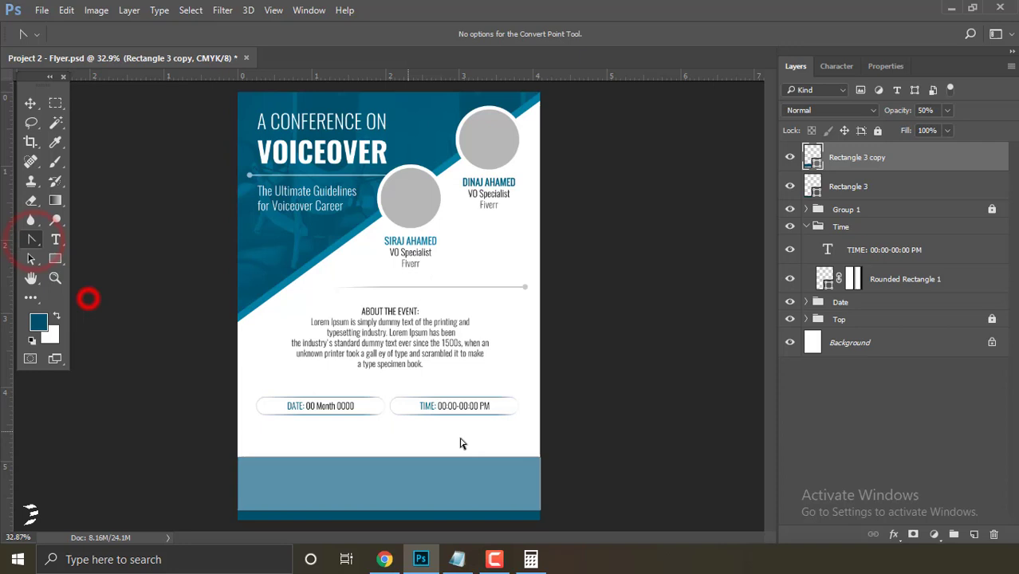
pyautogui.click(540, 458)
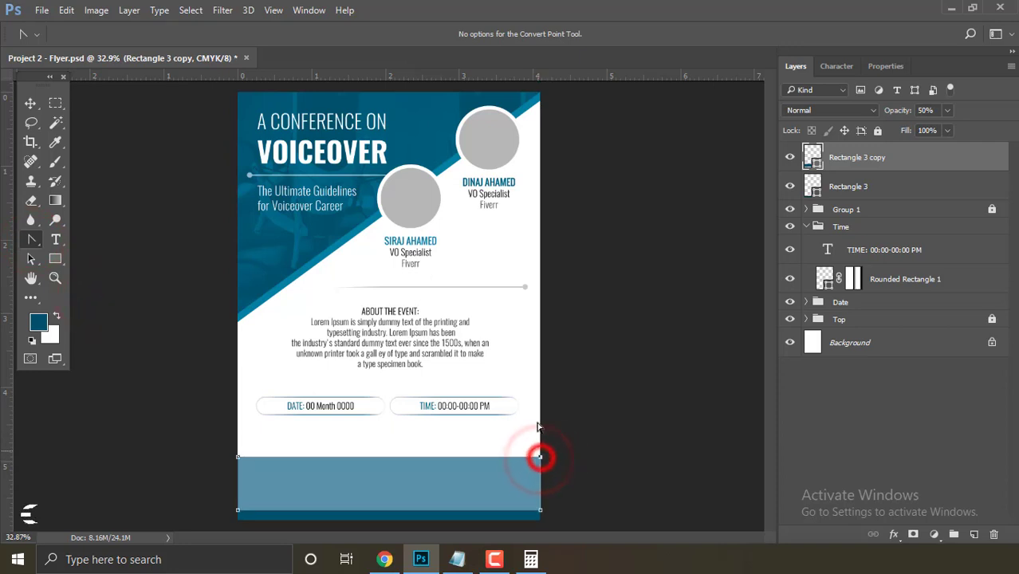
pyautogui.hotkey('shift', 'Up')
pyautogui.hotkey('shift', 'Up')
pyautogui.hotkey('shift', 'Up')
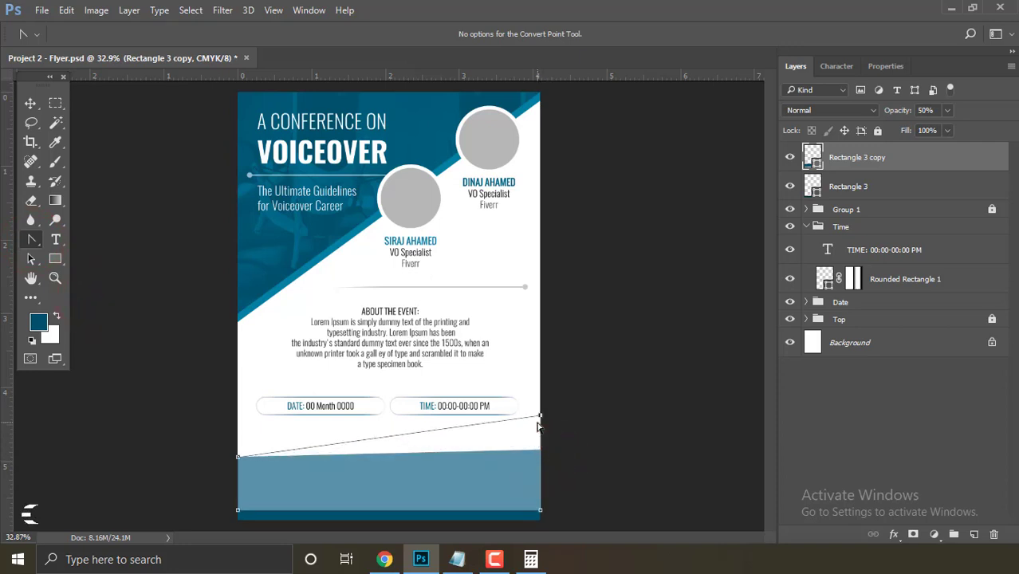
pyautogui.hotkey('shift', 'Up')
pyautogui.hotkey('shift', 'Up')
pyautogui.hotkey('shift', 'Up')
pyautogui.hotkey('shift', 'Up')
pyautogui.hotkey('shift', 'Up')
pyautogui.hotkey('shift', 'Up')
pyautogui.hotkey('shift', 'Up')
pyautogui.hotkey('shift', 'Up')
pyautogui.hotkey('shift', 'Up')
pyautogui.hotkey('shift', 'Up')
pyautogui.hotkey('shift', 'Up')
pyautogui.hotkey('shift', 'Up')
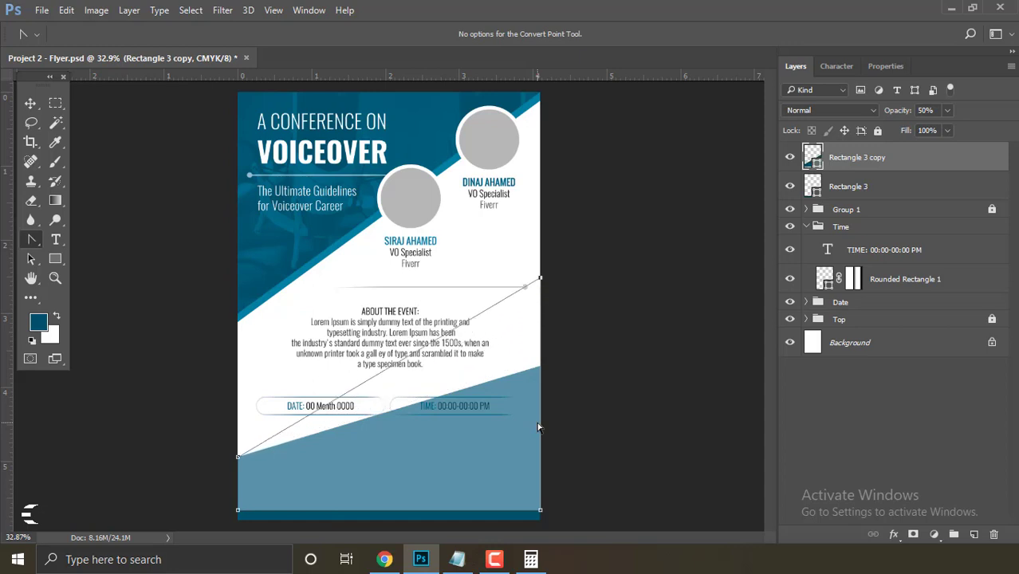
pyautogui.hotkey('shift', 'Up')
pyautogui.hotkey('shift', 'Up')
pyautogui.hotkey('shift', 'Up')
pyautogui.hotkey('shift', 'Up')
pyautogui.hotkey('shift', 'Up')
pyautogui.hotkey('shift', 'Up')
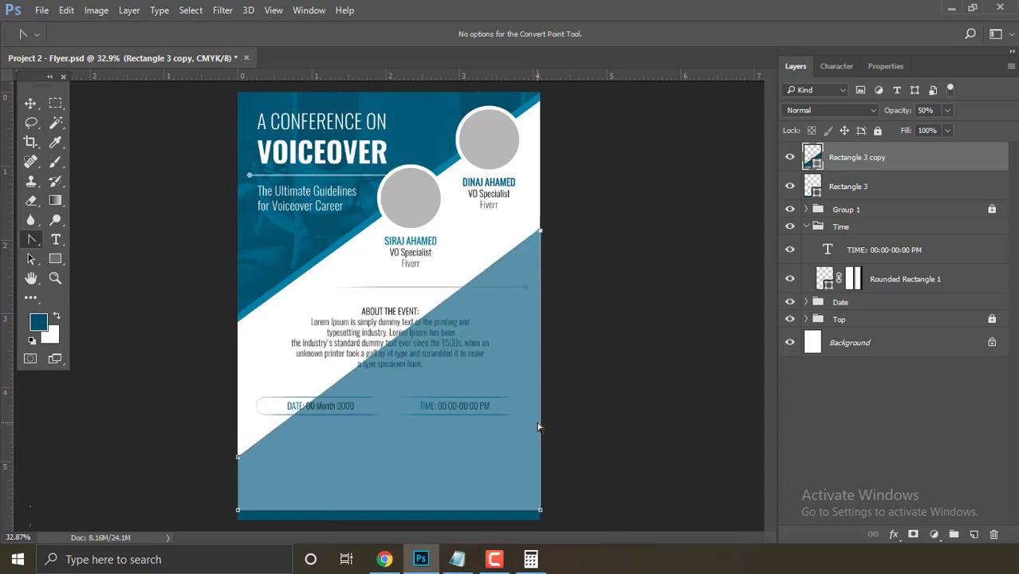
pyautogui.hotkey('shift', 'Down')
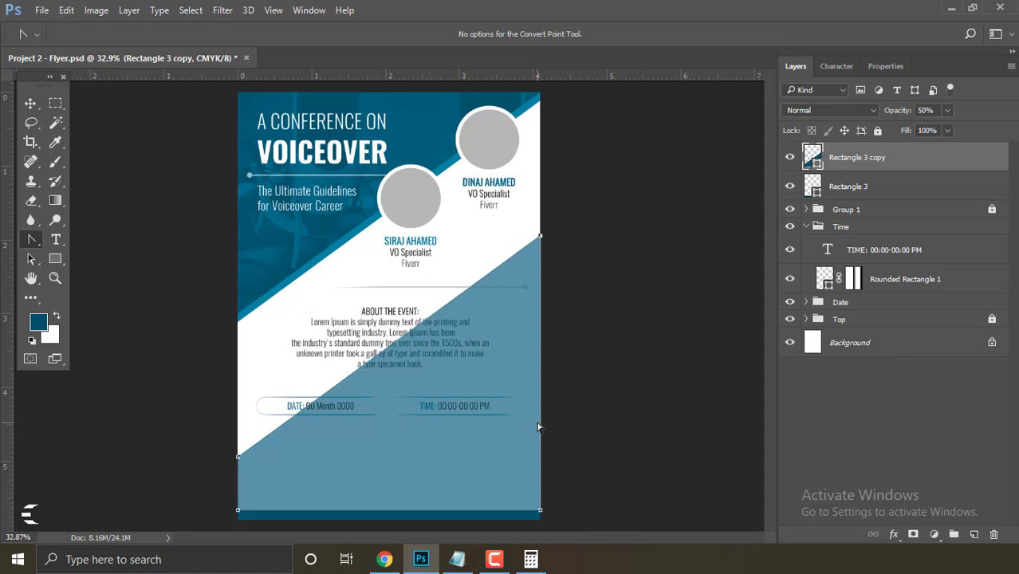
pyautogui.press('Escape')
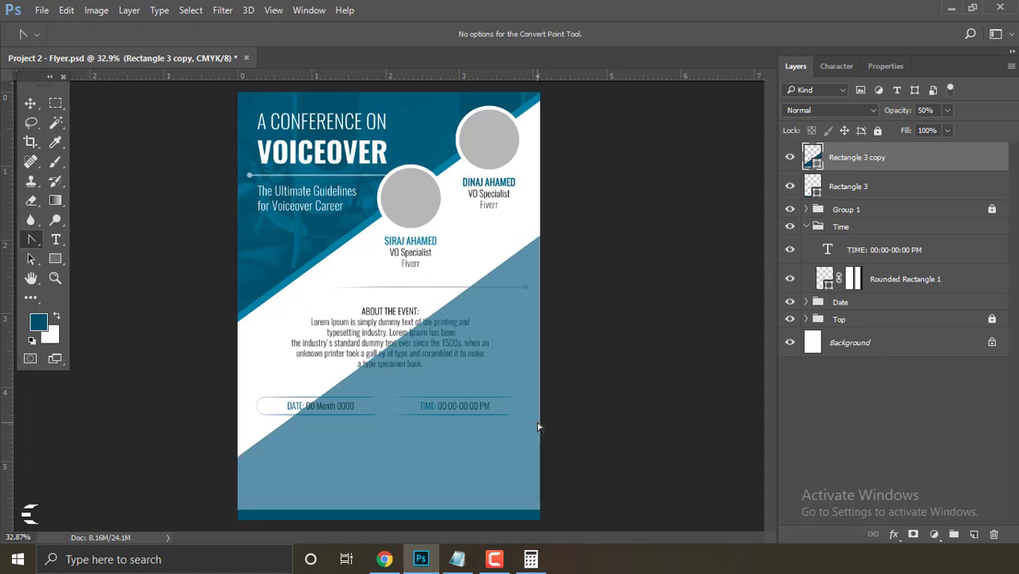
pyautogui.press('v')
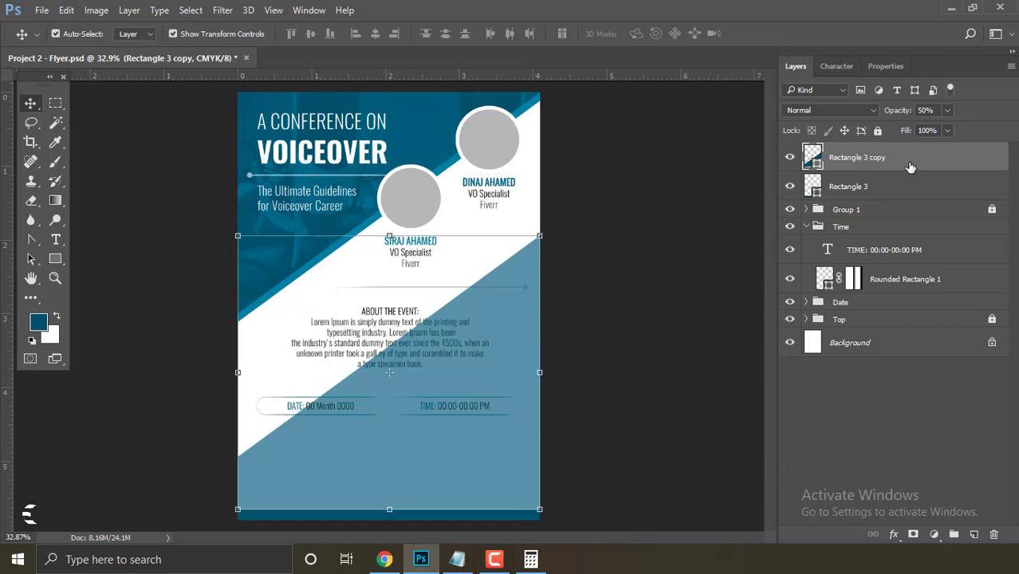
# Move Rectangle 3 copy below the Date group and set its opacity and fill to 20%.
pyautogui.click(808, 227)
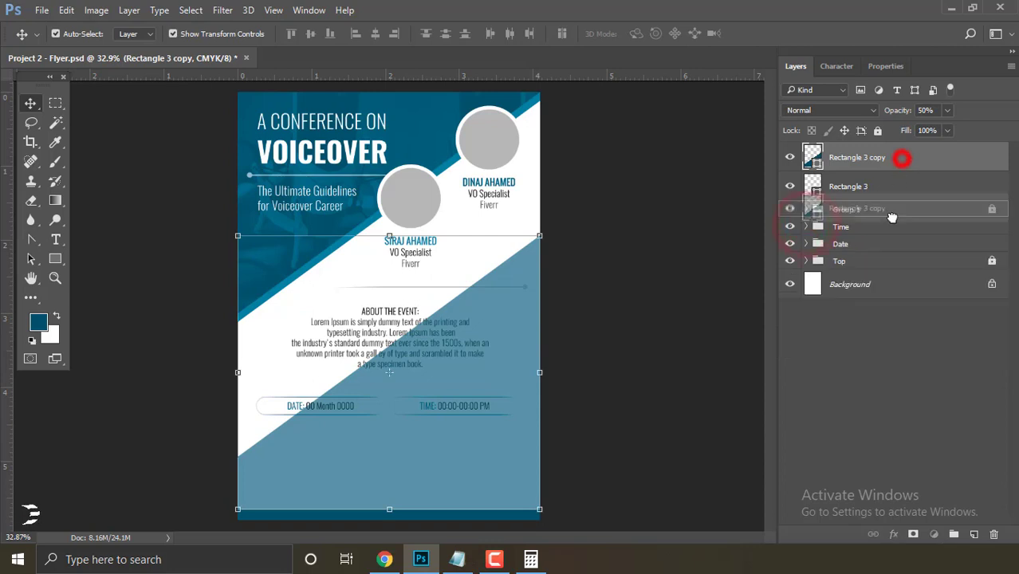
pyautogui.moveTo(898, 160); pyautogui.dragTo(896, 253)
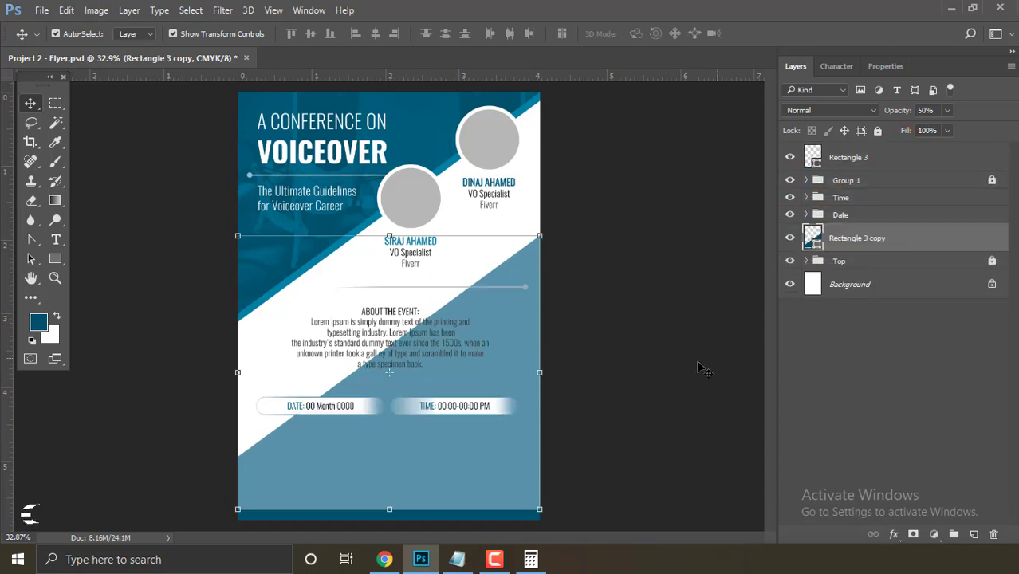
pyautogui.click(636, 364)
pyautogui.scroll(2, 436, 443)
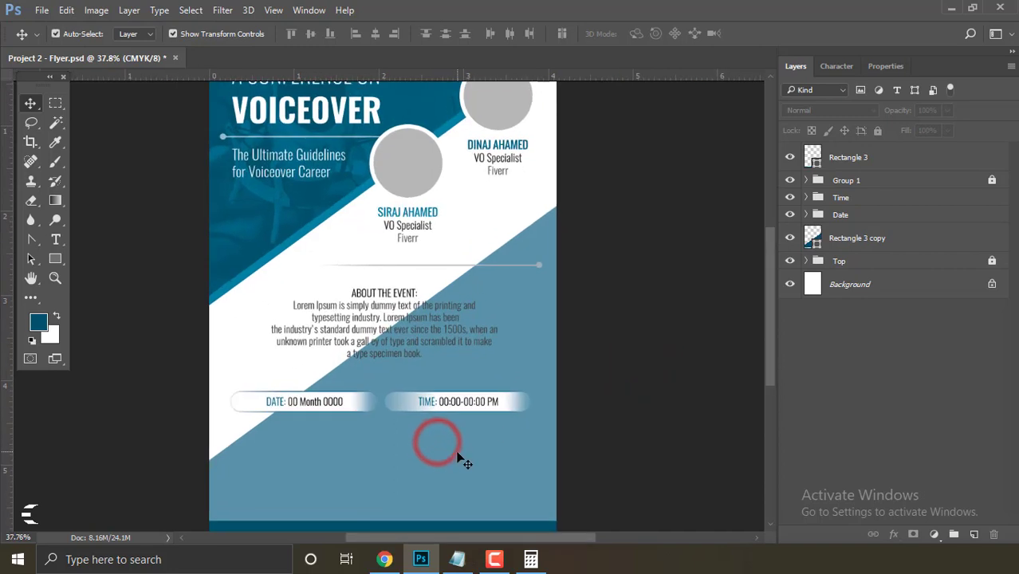
pyautogui.click(460, 454)
pyautogui.click(925, 130)
pyautogui.write('20')
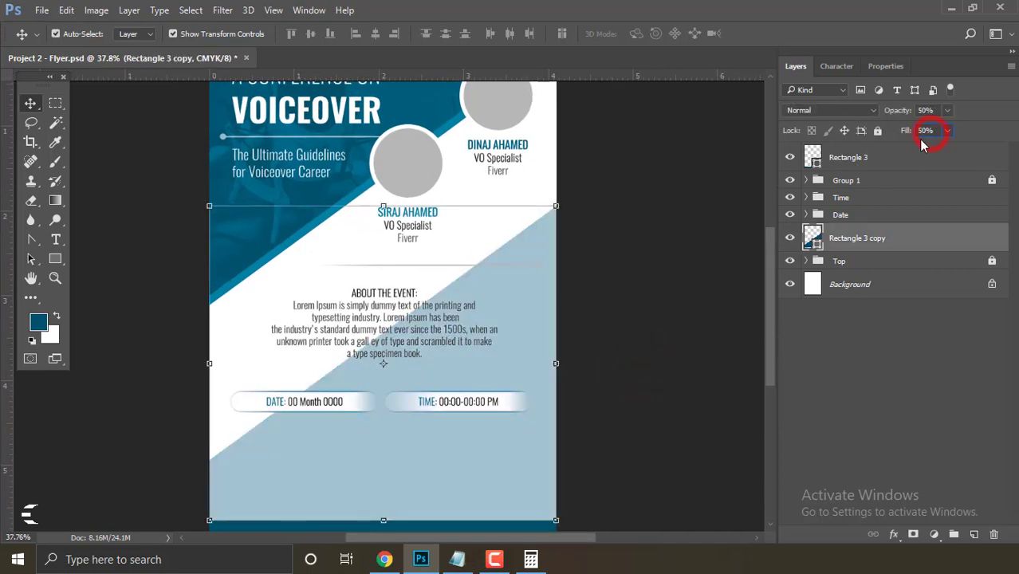
pyautogui.click(925, 110)
pyautogui.write('20')
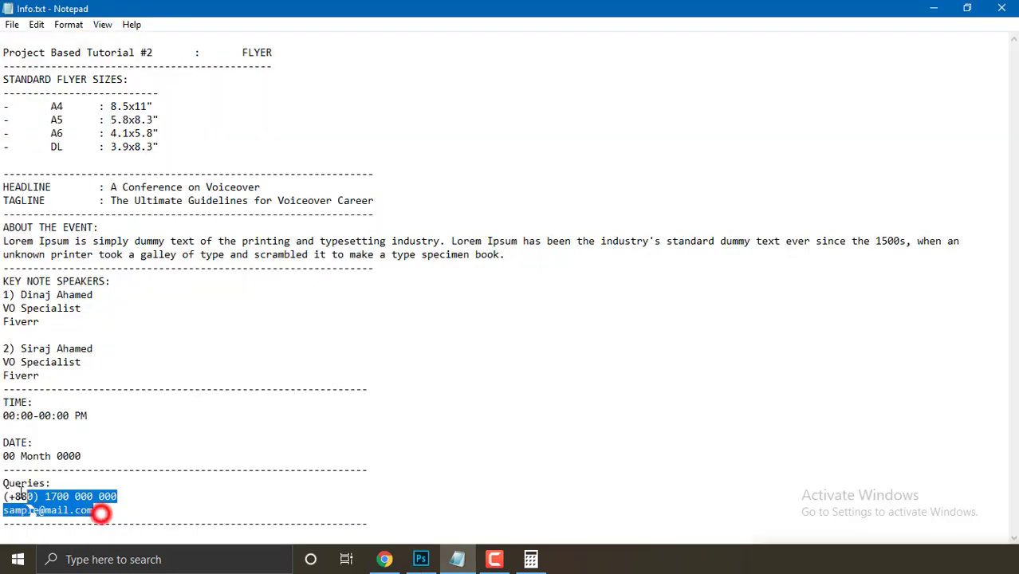
# Copy the Queries contact lines from Notepad.
pyautogui.moveTo(22, 494); pyautogui.dragTo(3, 483)
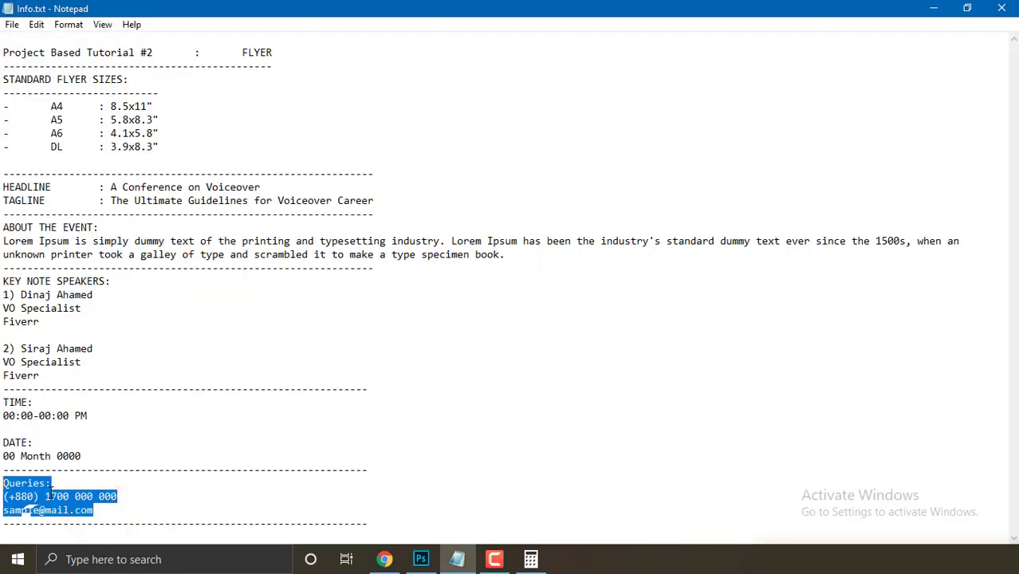
pyautogui.rightClick(51, 496)
pyautogui.click(119, 312)
# Duplicate the ABOUT THE EVENT text below the pills and move its layer to the top.
pyautogui.click(421, 558)
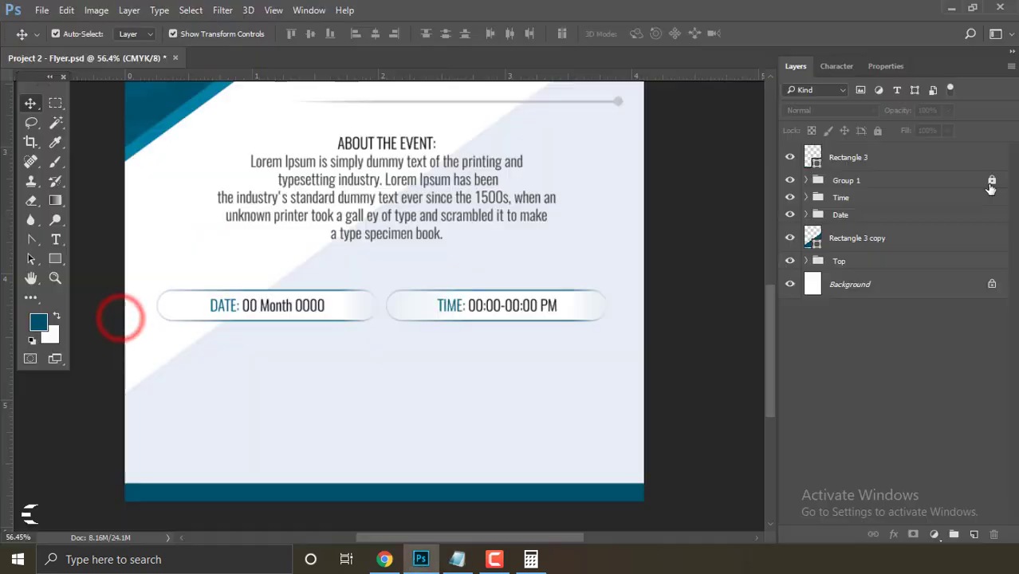
pyautogui.moveTo(991, 184); pyautogui.dragTo(829, 221)
pyautogui.click(425, 142)
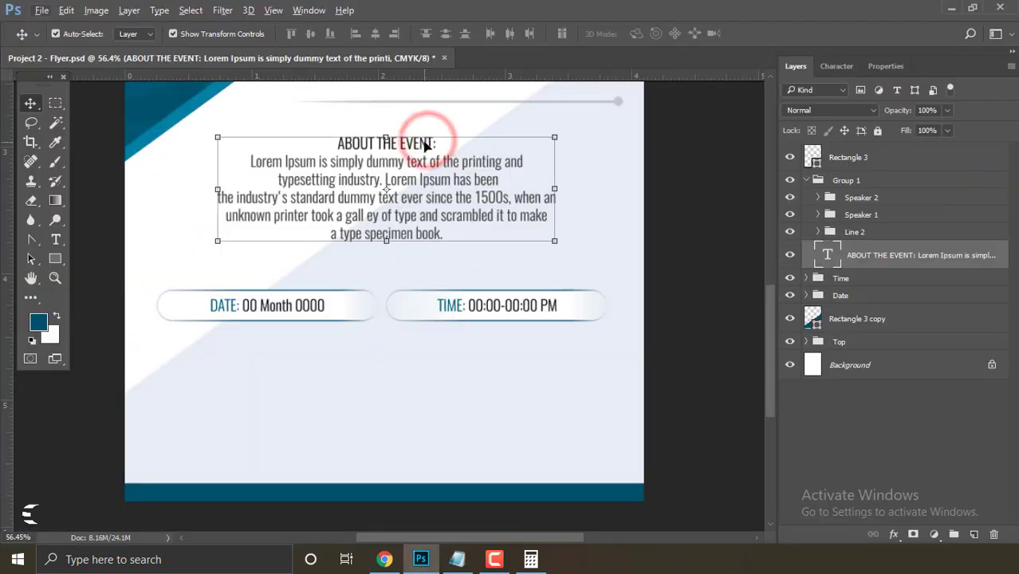
pyautogui.moveTo(425, 142); pyautogui.dragTo(418, 409)
pyautogui.moveTo(829, 260)
pyautogui.mouseDown()
pyautogui.moveTo(843, 137)
pyautogui.moveTo(814, 164)
pyautogui.mouseUp()
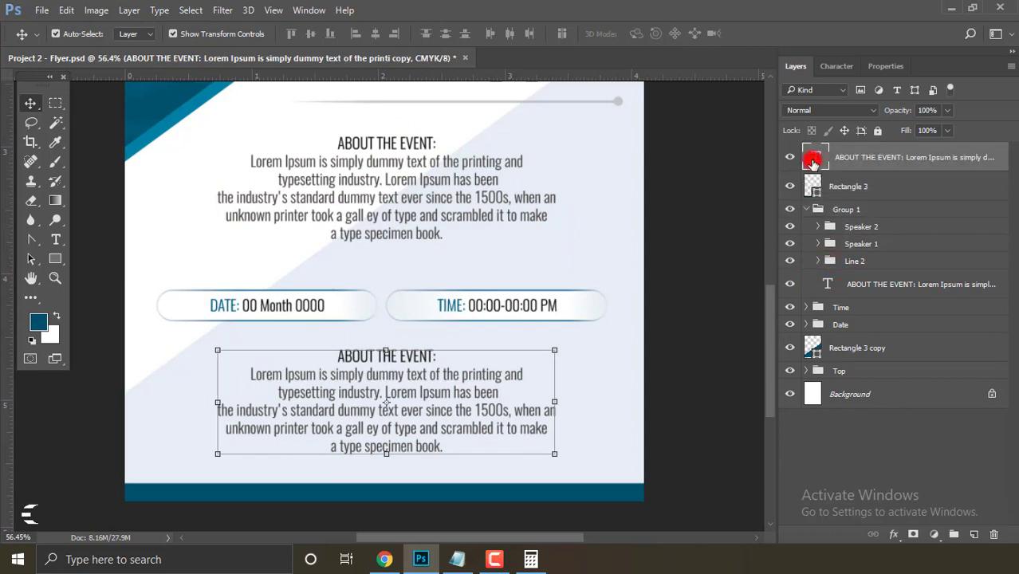
# Replace the copied text with the pasted Queries contact lines and move it lower.
pyautogui.doubleClick(813, 161)
pyautogui.rightClick(390, 410)
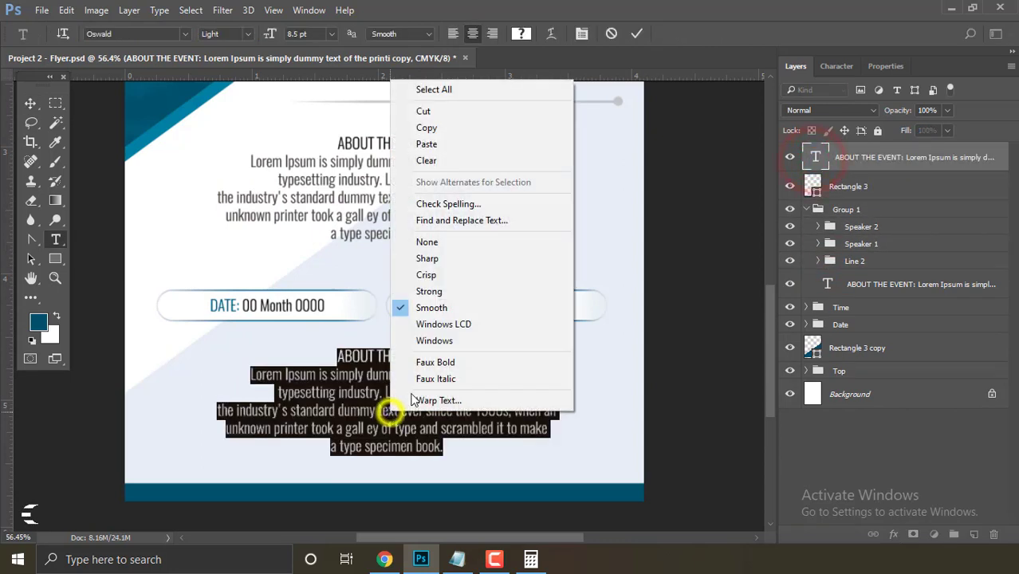
pyautogui.click(444, 146)
pyautogui.click(635, 34)
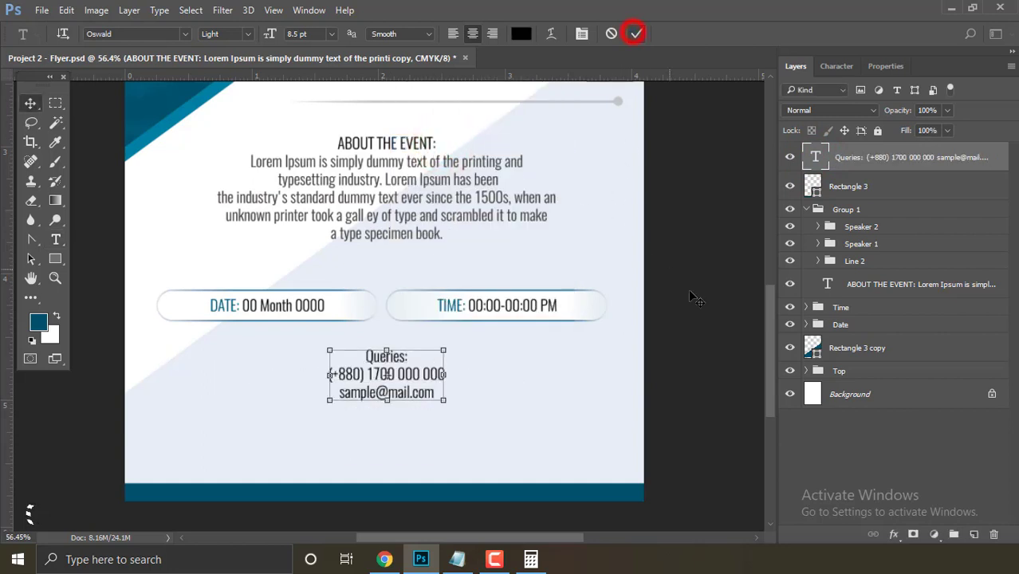
pyautogui.click(717, 332)
pyautogui.moveTo(389, 373); pyautogui.dragTo(388, 431)
# Fine-tune the Queries block's position beneath the Date and Time pills.
pyautogui.click(682, 379)
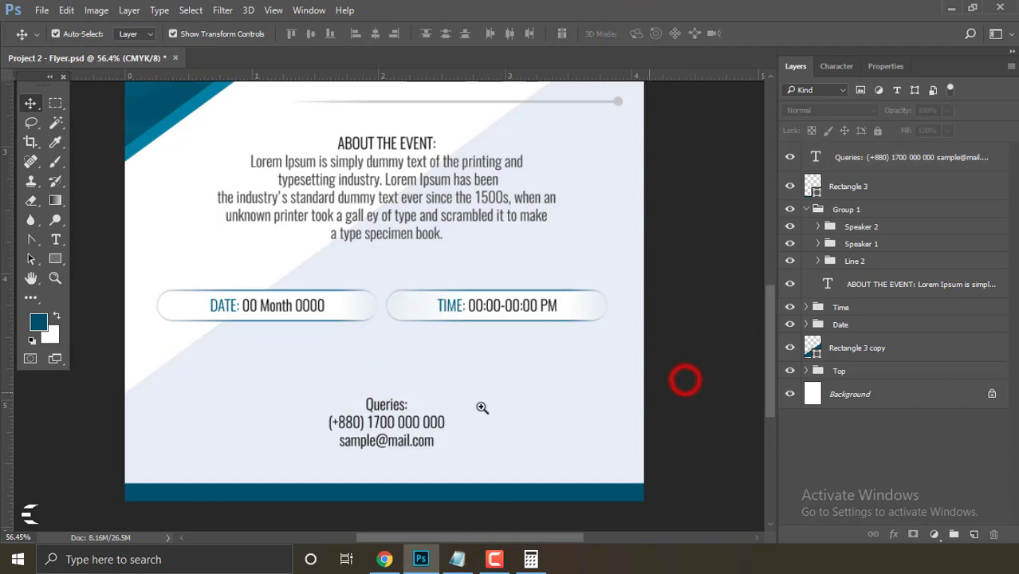
pyautogui.keyDown('alt'); pyautogui.click(483, 402); pyautogui.keyUp('alt')
pyautogui.keyDown('alt'); pyautogui.click(469, 388); pyautogui.keyUp('alt')
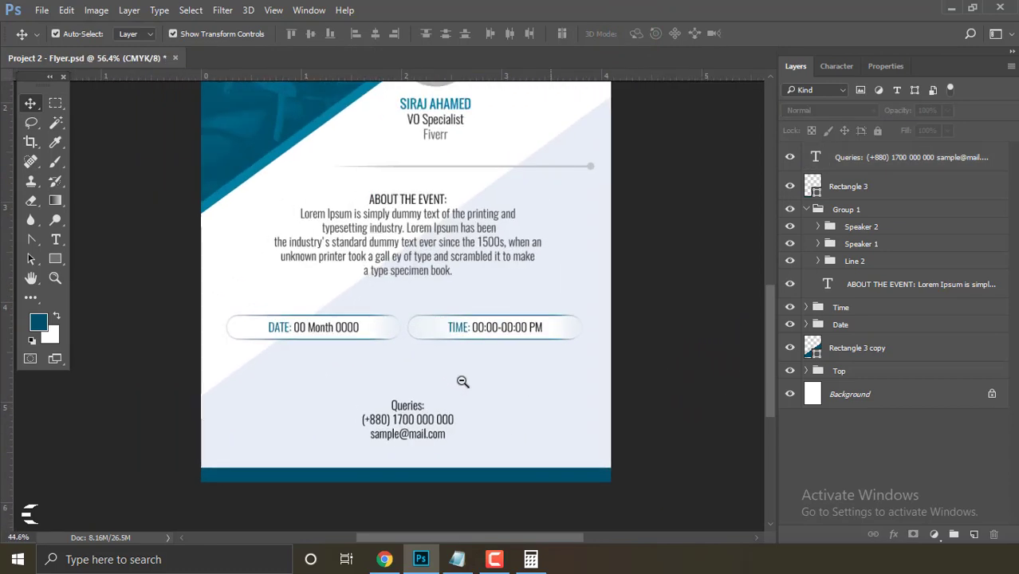
pyautogui.moveTo(404, 411); pyautogui.dragTo(404, 397)
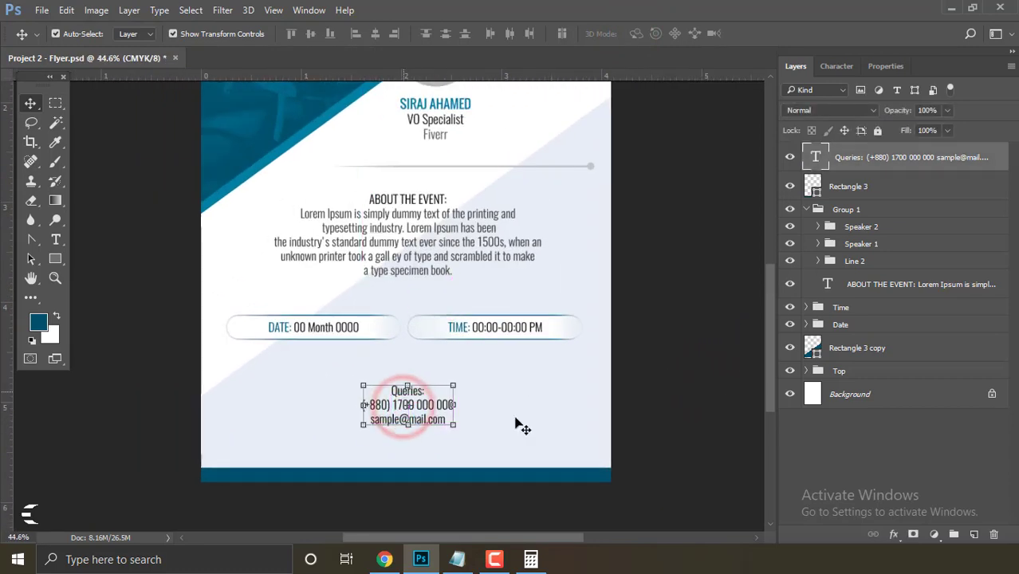
pyautogui.click(664, 423)
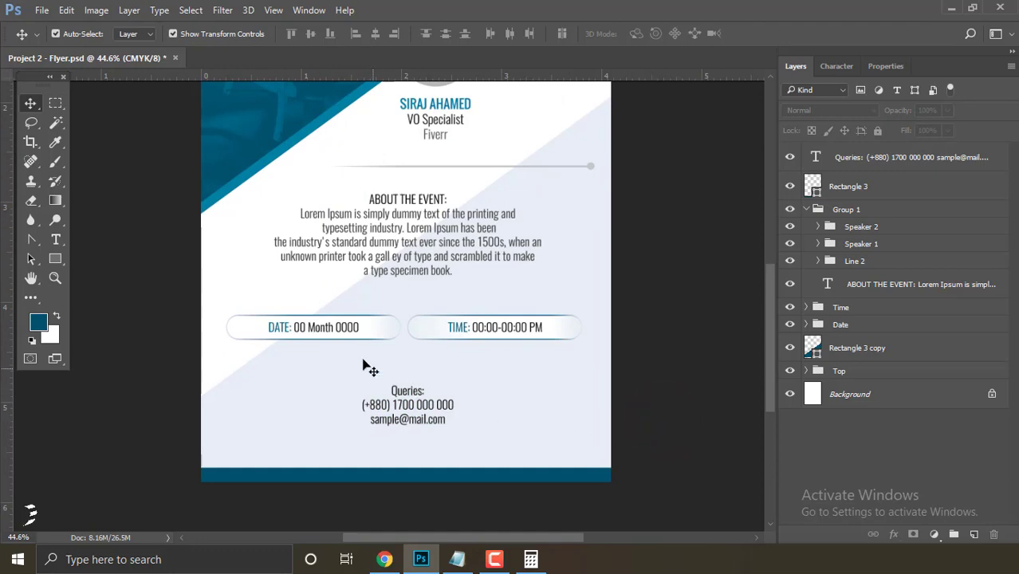
pyautogui.keyDown('alt'); pyautogui.click(477, 404); pyautogui.keyUp('alt')
pyautogui.click(510, 342)
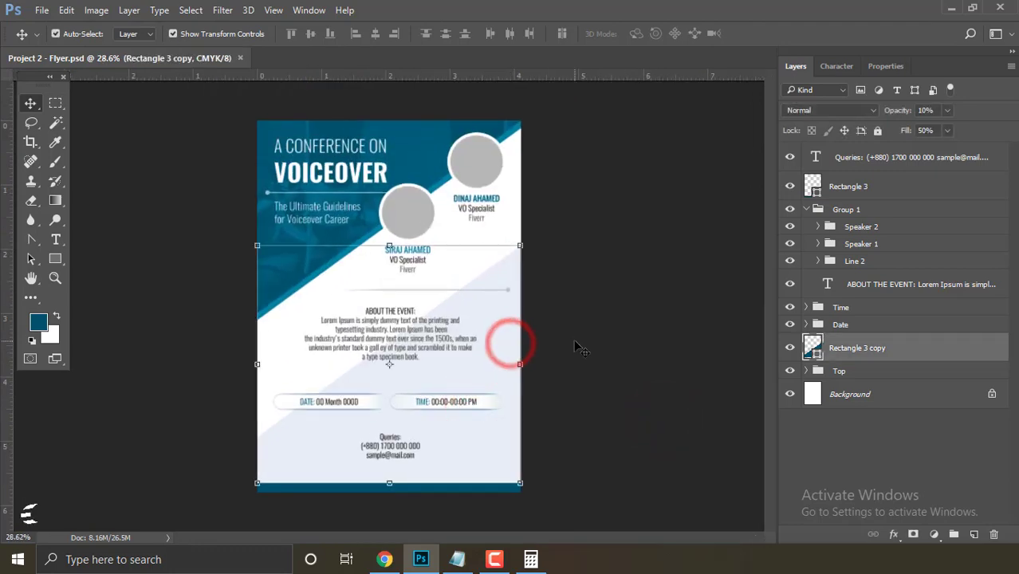
# Duplicate Rectangle 3 copy as Rectangle 3 copy 2 and select its bottom-left anchor with Convert Point.
pyautogui.rightClick(932, 351)
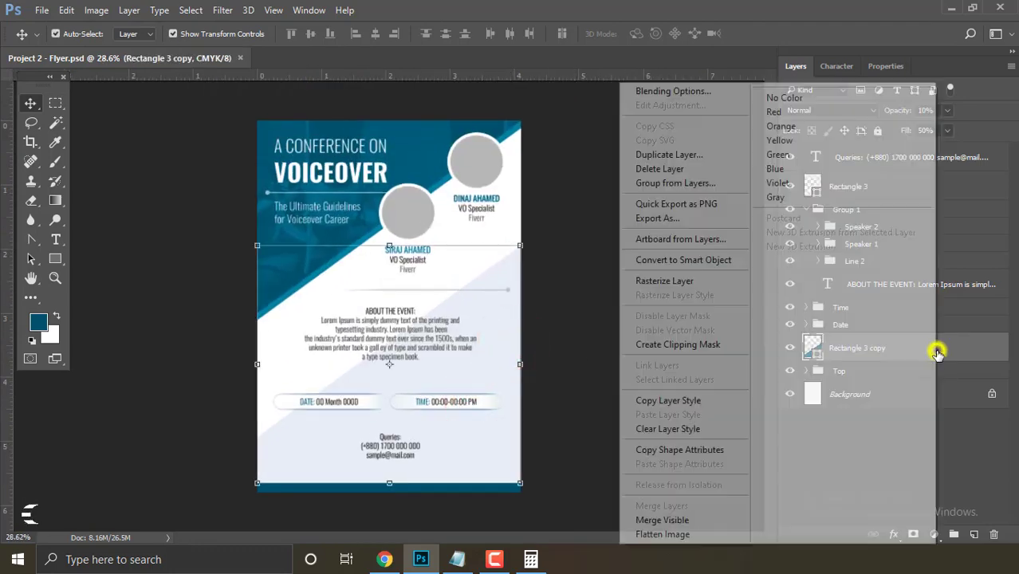
pyautogui.click(708, 156)
pyautogui.click(635, 166)
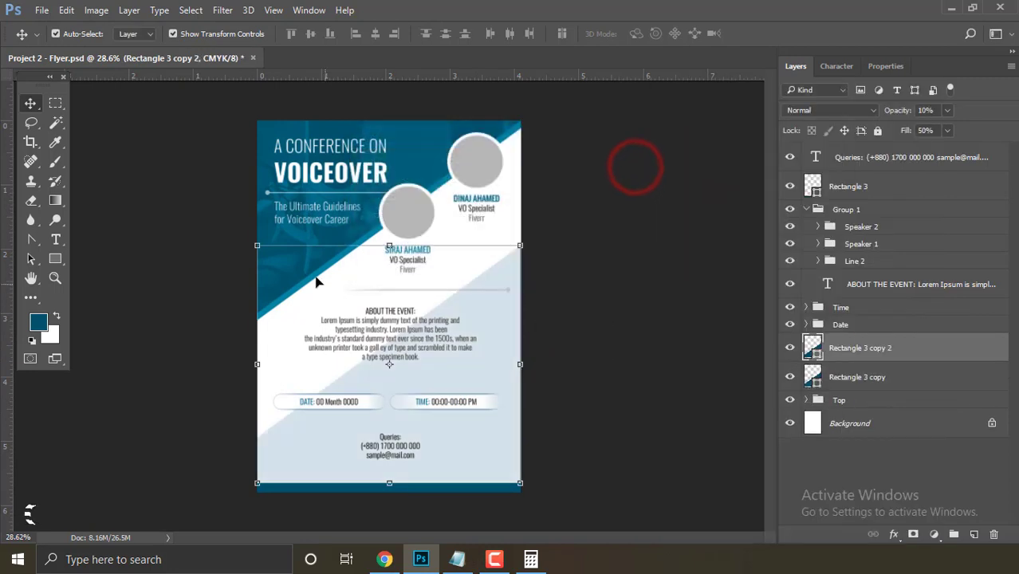
pyautogui.moveTo(256, 247); pyautogui.dragTo(250, 244)
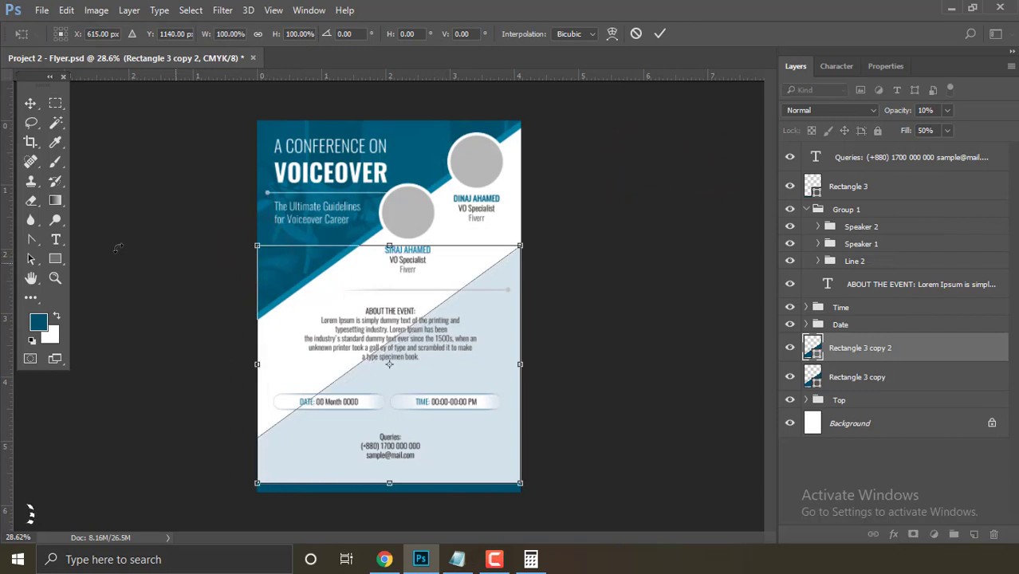
pyautogui.click(36, 241)
pyautogui.click(371, 226)
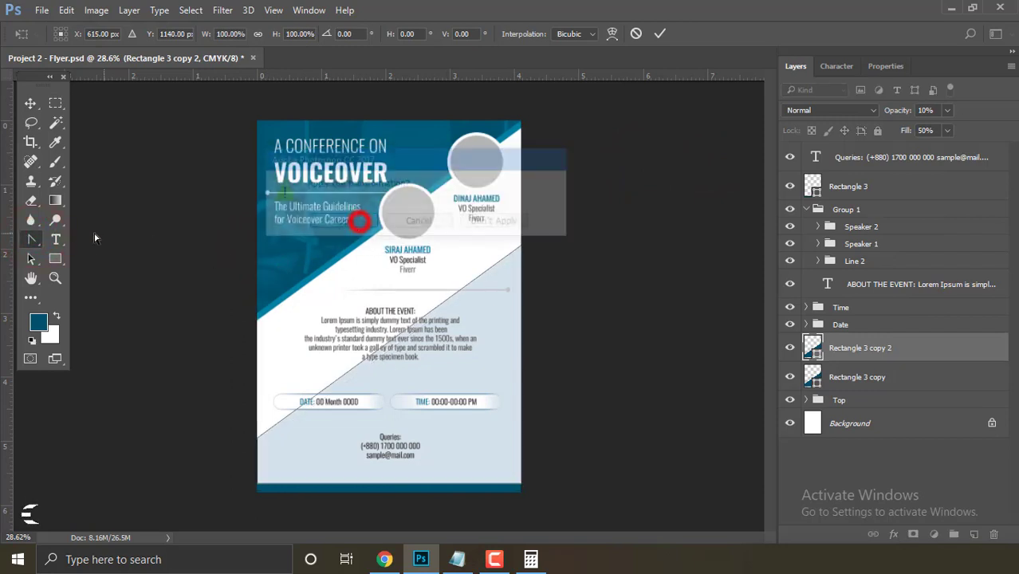
pyautogui.rightClick(32, 239)
pyautogui.click(82, 295)
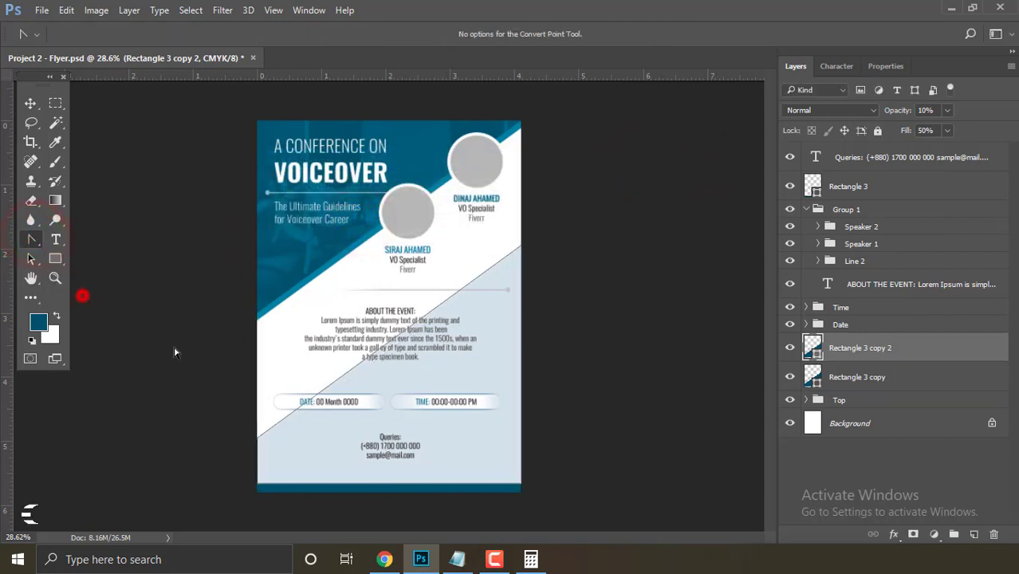
pyautogui.click(258, 436)
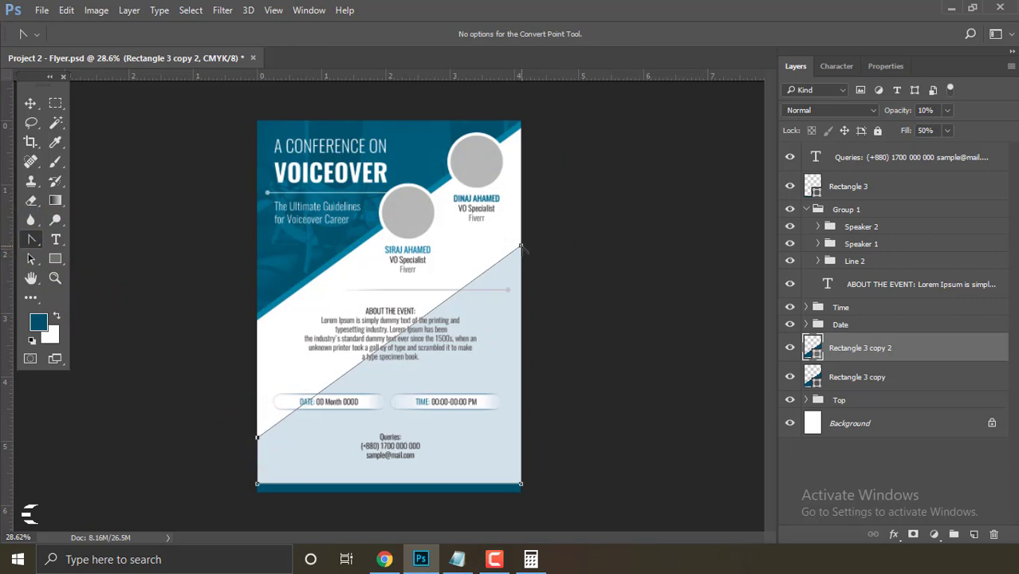
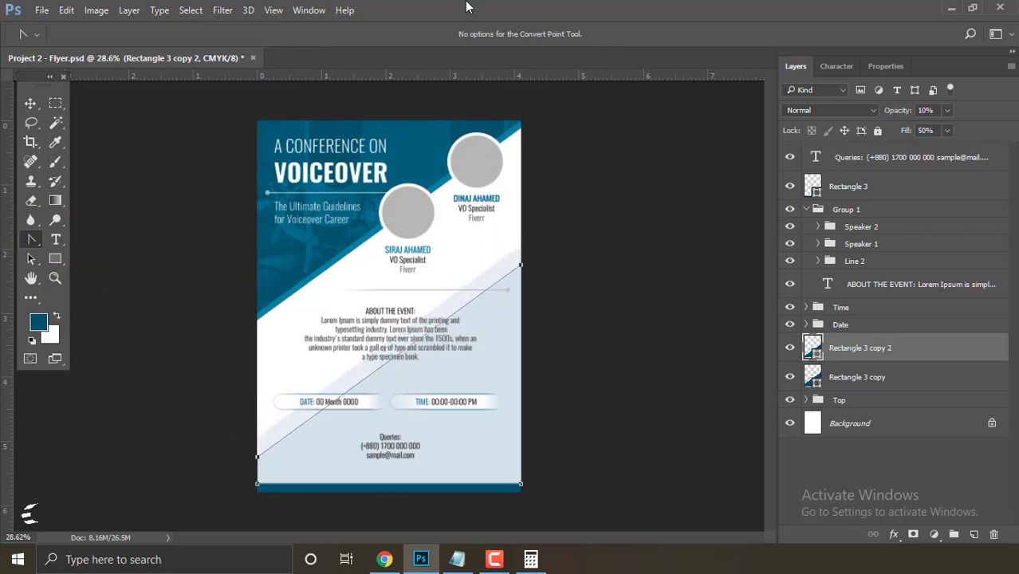
# Duplicate the translucent diagonal band and shift its lower-left anchor down twice.
pyautogui.press('Escape')
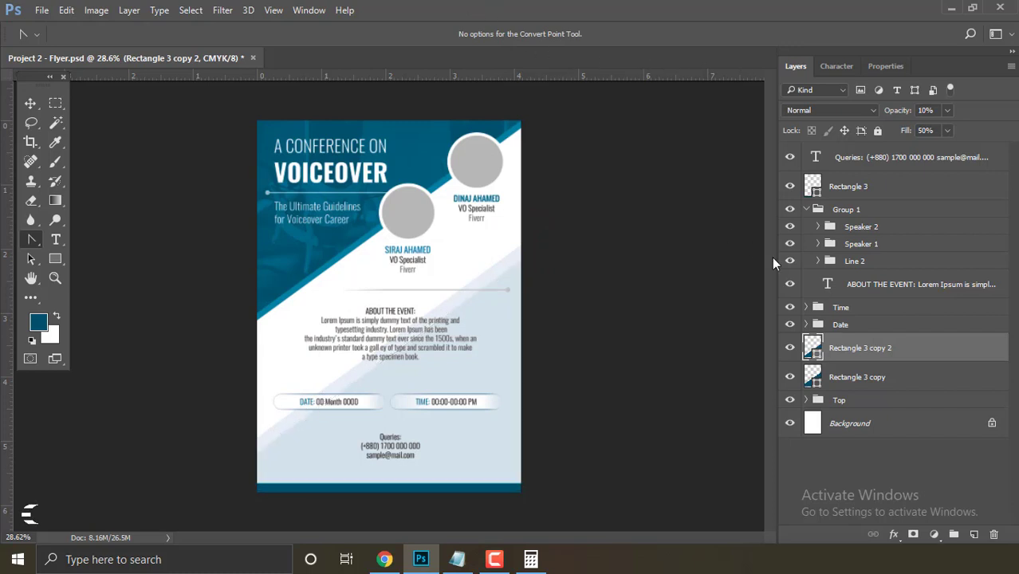
pyautogui.hotkey('ctrl', 'j')
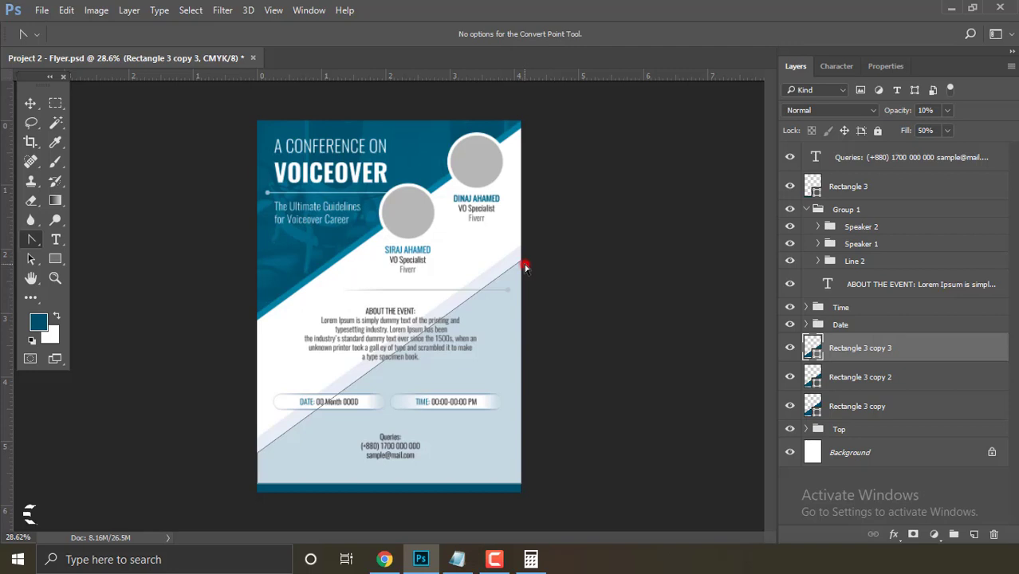
pyautogui.click(526, 268)
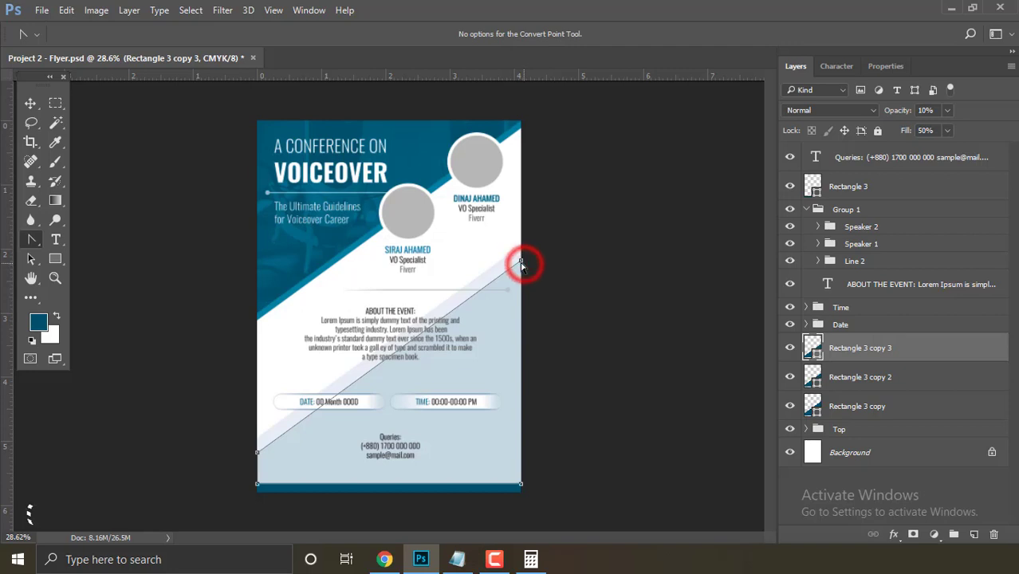
pyautogui.click(256, 453)
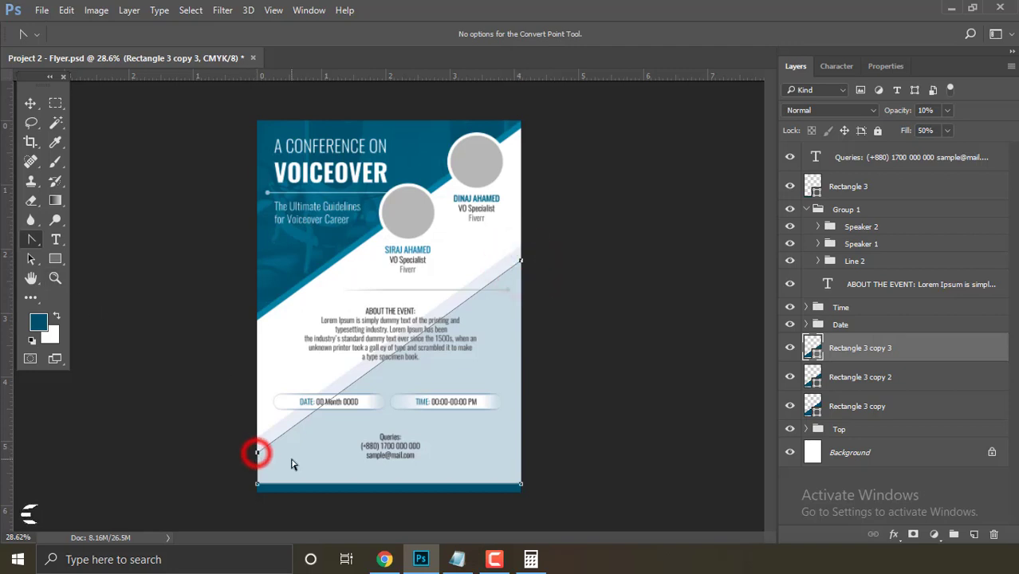
pyautogui.hotkey('shift', 'Down')
pyautogui.hotkey('shift', 'Down')
pyautogui.hotkey('shift', 'Down')
pyautogui.hotkey('shift', 'Down')
pyautogui.hotkey('shift', 'Down')
pyautogui.hotkey('shift', 'Down')
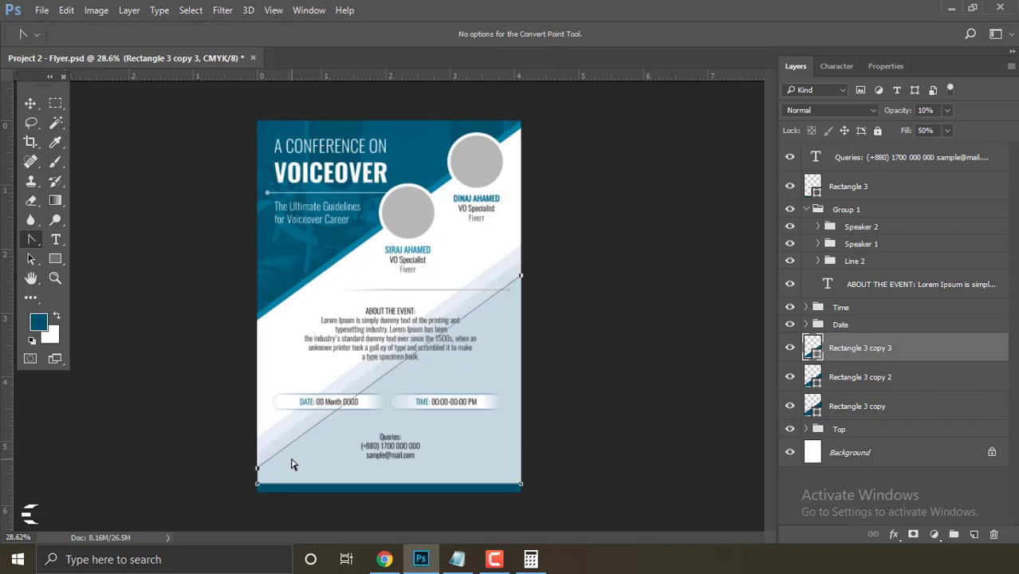
pyautogui.hotkey('shift', 'Down')
pyautogui.hotkey('shift', 'Down')
pyautogui.press('Return')
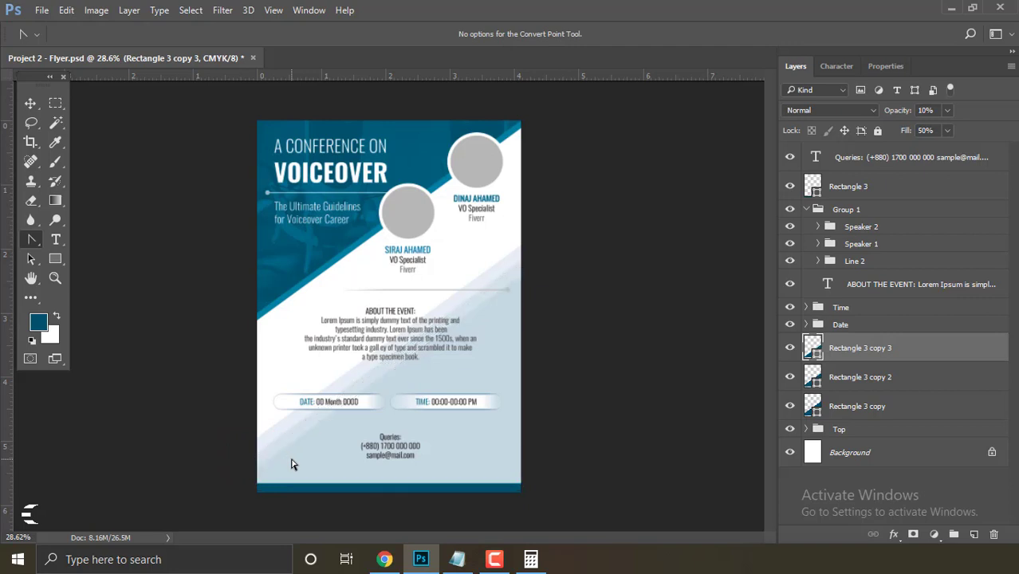
# Add another band copy with its lower-left anchor nudged further down, then deselect.
pyautogui.hotkey('ctrl', 'j')
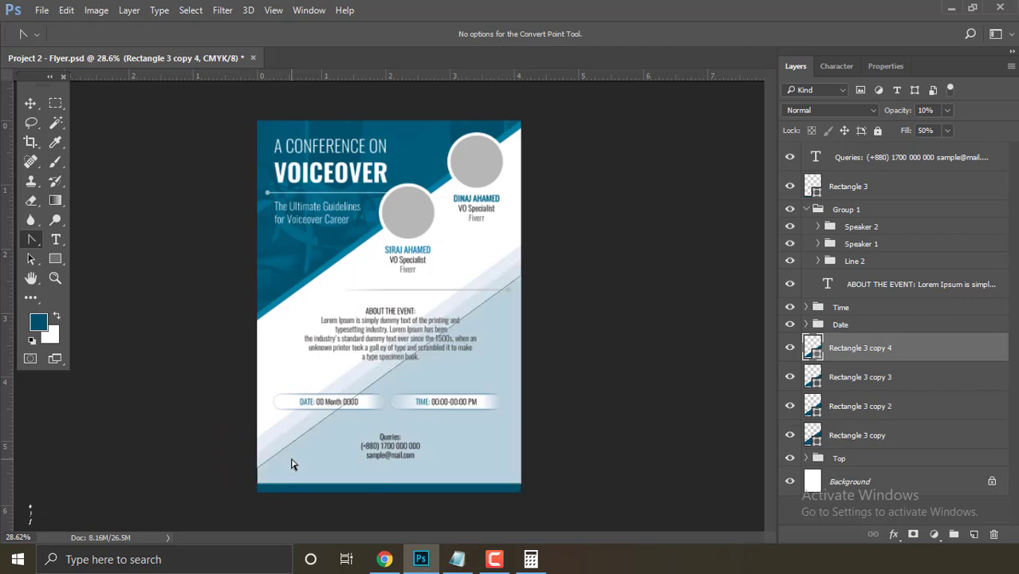
pyautogui.click(257, 468)
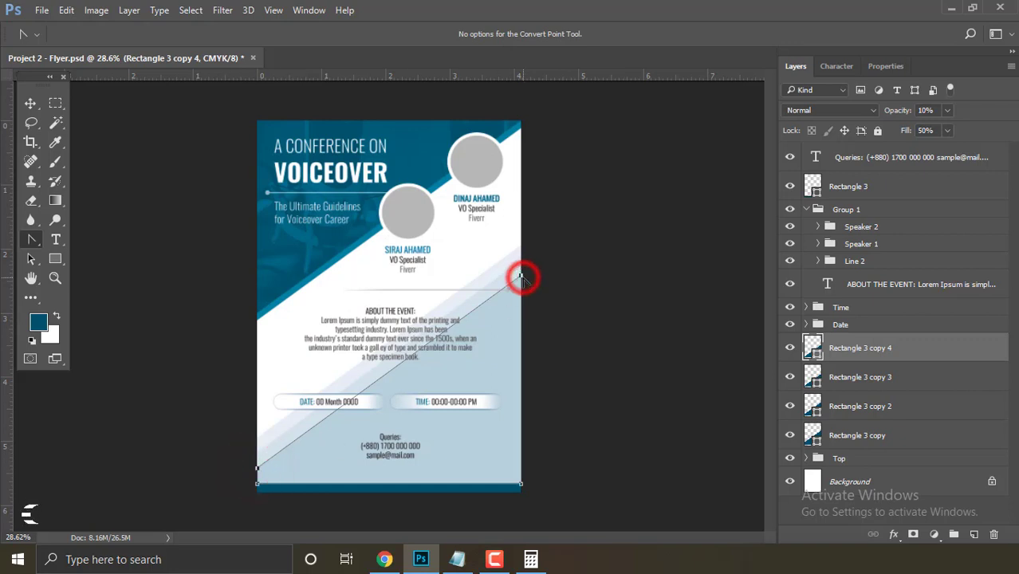
pyautogui.hotkey('shift', 'Down')
pyautogui.hotkey('shift', 'Down')
pyautogui.hotkey('shift', 'Down')
pyautogui.hotkey('shift', 'Down')
pyautogui.hotkey('shift', 'Down')
pyautogui.hotkey('shift', 'Down')
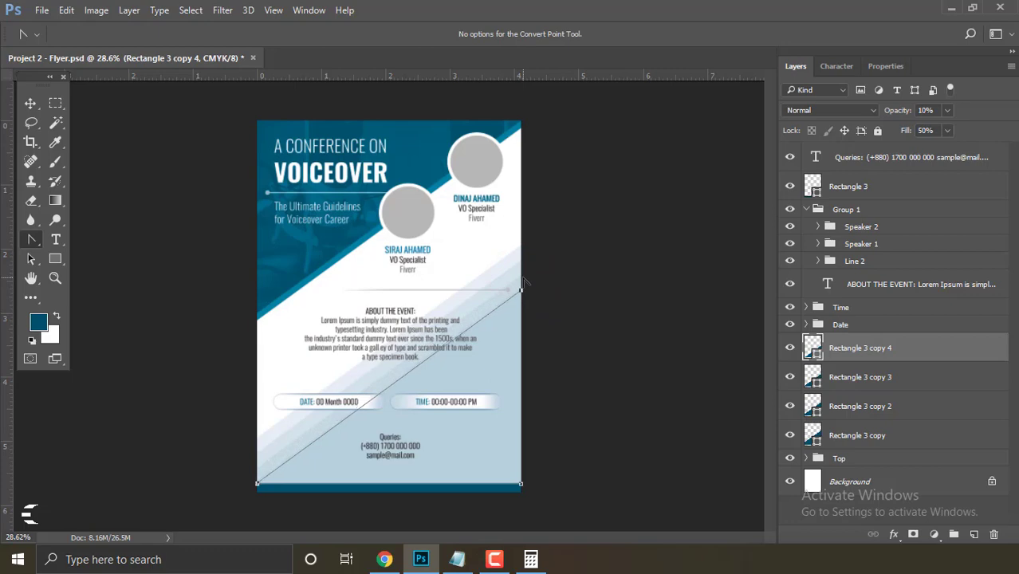
pyautogui.hotkey('shift', 'Down')
pyautogui.press('Return')
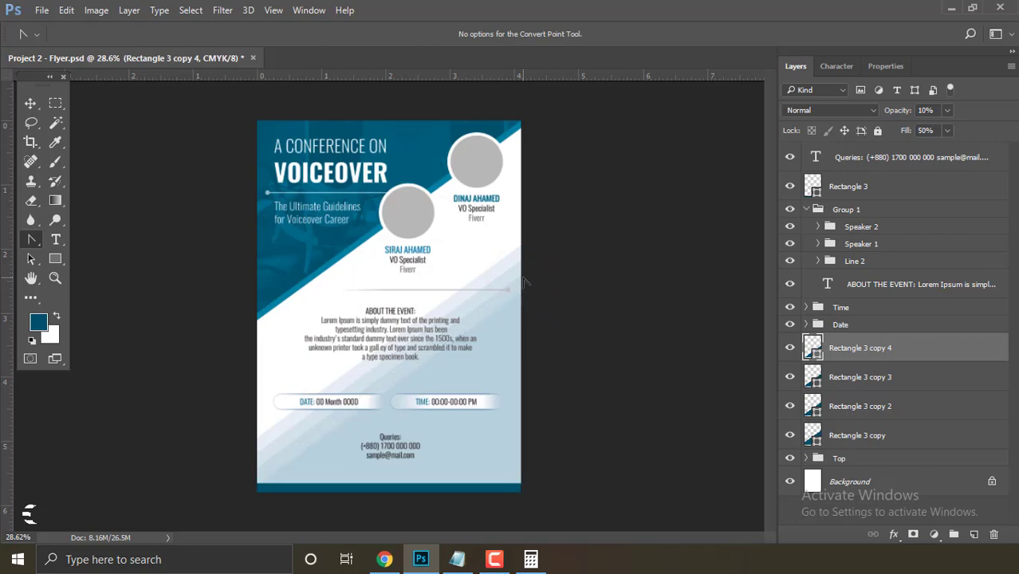
pyautogui.press('v')
pyautogui.click(600, 359)
# Set the date and time pill shapes to 50% layer opacity.
pyautogui.keyDown('ctrl'); pyautogui.click(439, 428); pyautogui.keyUp('ctrl')
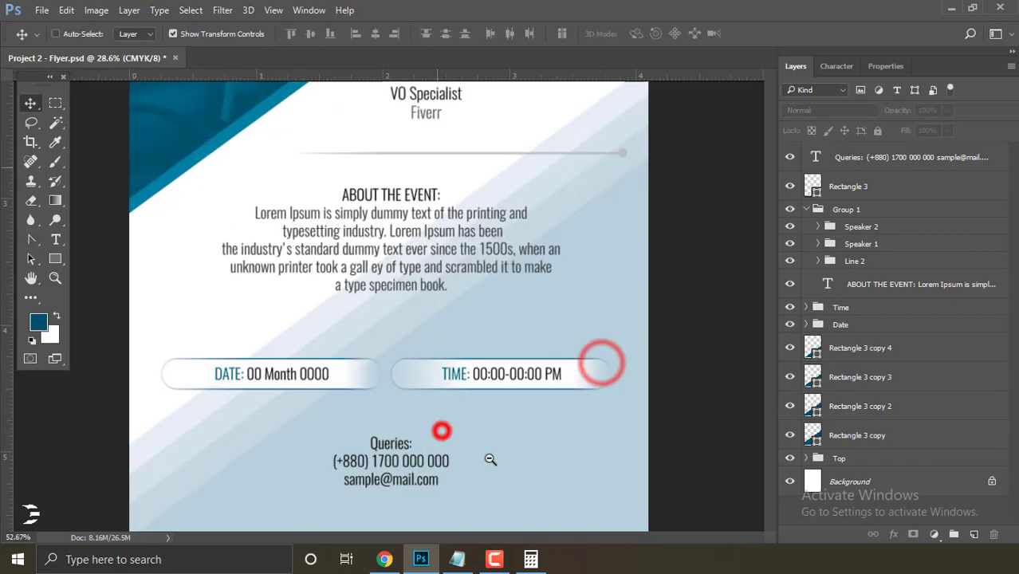
pyautogui.keyDown('alt'); pyautogui.click(521, 406); pyautogui.keyUp('alt')
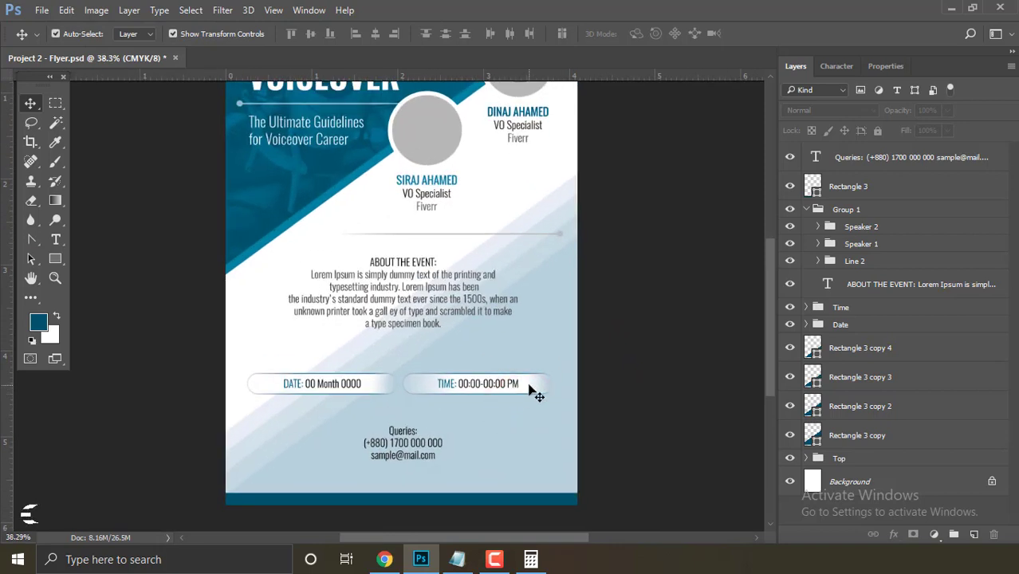
pyautogui.keyDown('ctrl'); pyautogui.click(529, 384); pyautogui.keyUp('ctrl')
pyautogui.click(375, 386)
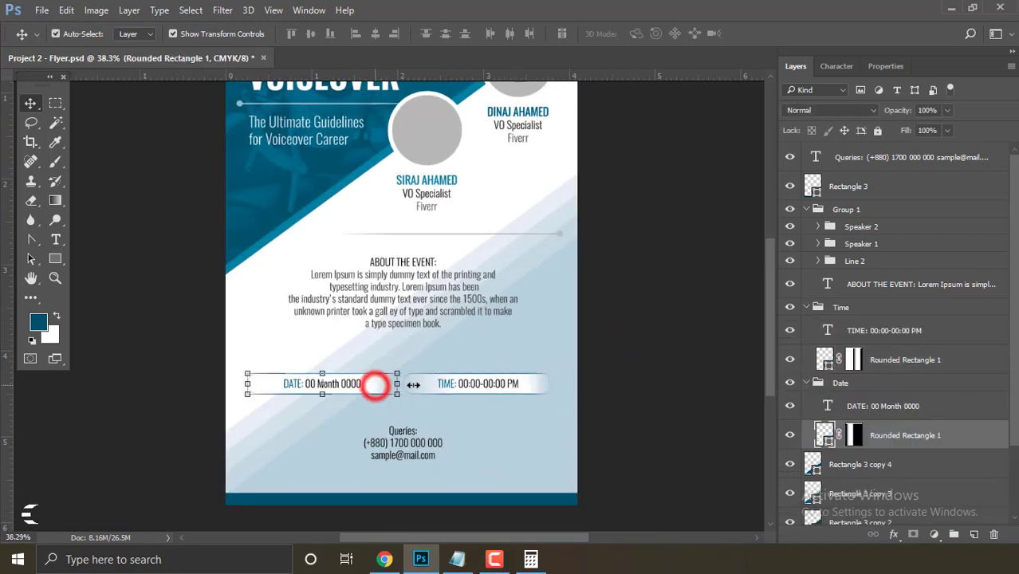
pyautogui.scroll(-2, 916, 442)
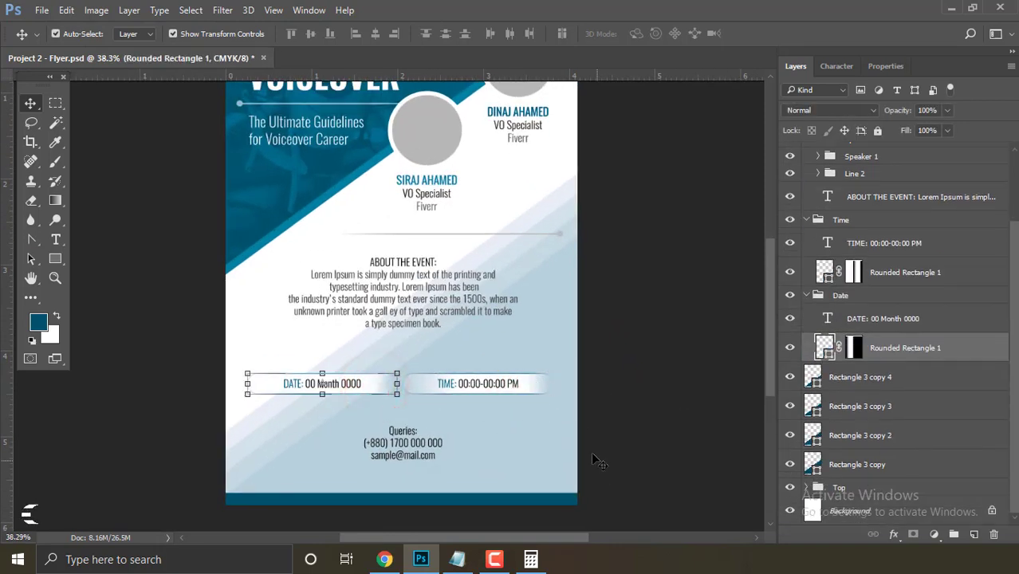
pyautogui.keyDown('shift'); pyautogui.click(539, 389); pyautogui.keyUp('shift')
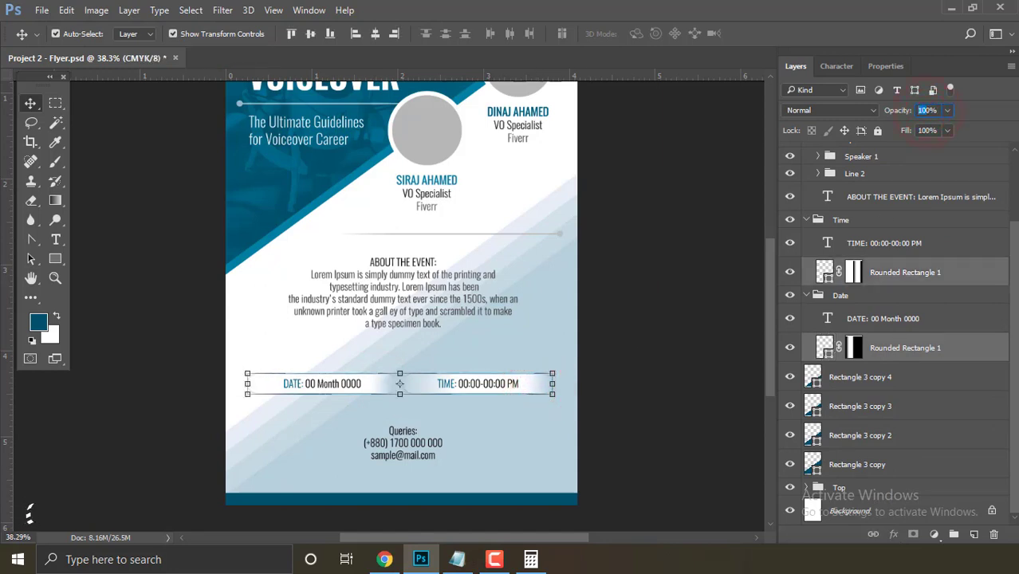
pyautogui.write('50')
# Deselect the pills and zoom in and out to check the semi-transparent backgrounds.
pyautogui.click(671, 330)
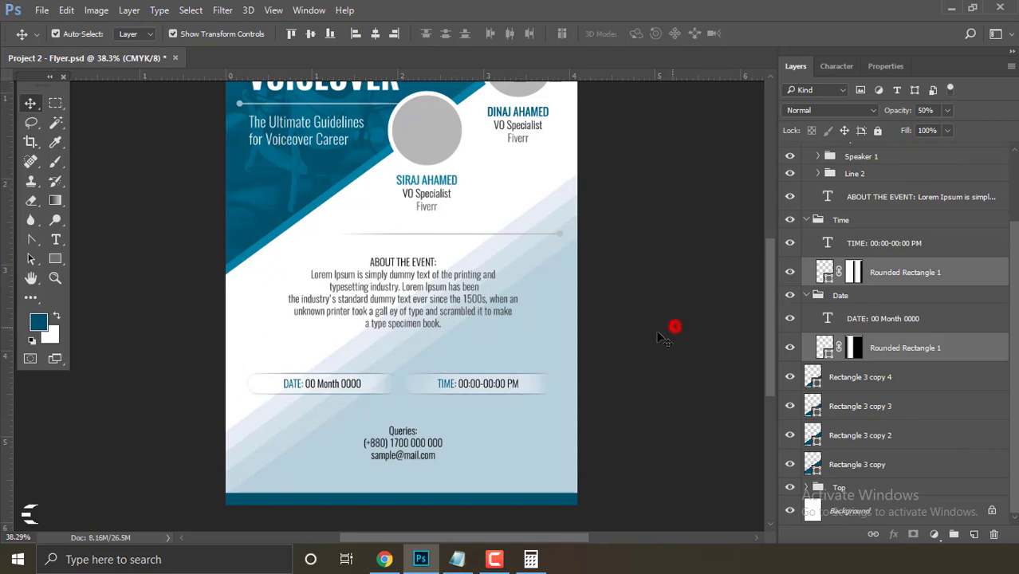
pyautogui.moveTo(440, 391); pyautogui.dragTo(435, 390)
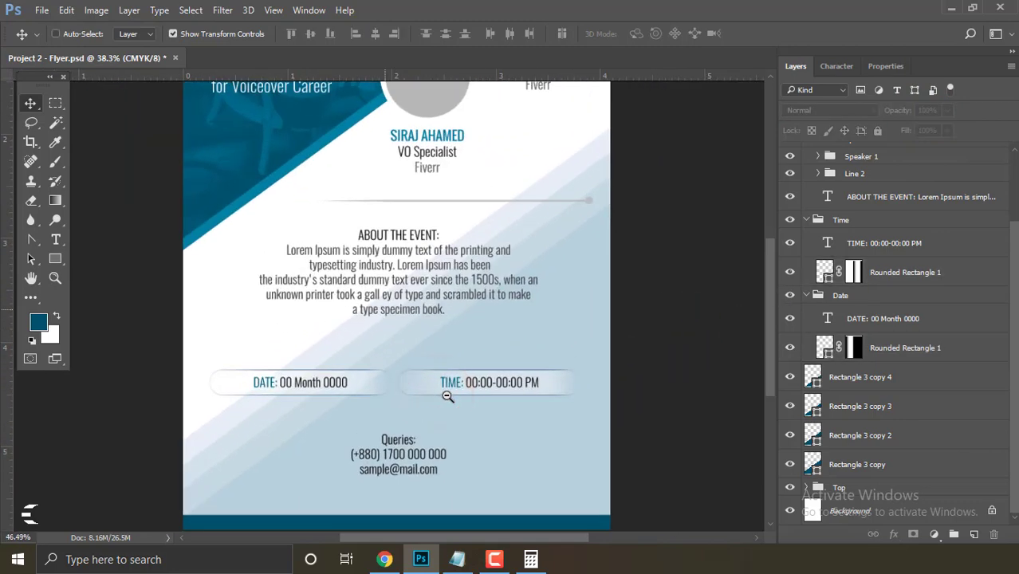
pyautogui.moveTo(539, 401); pyautogui.dragTo(508, 358)
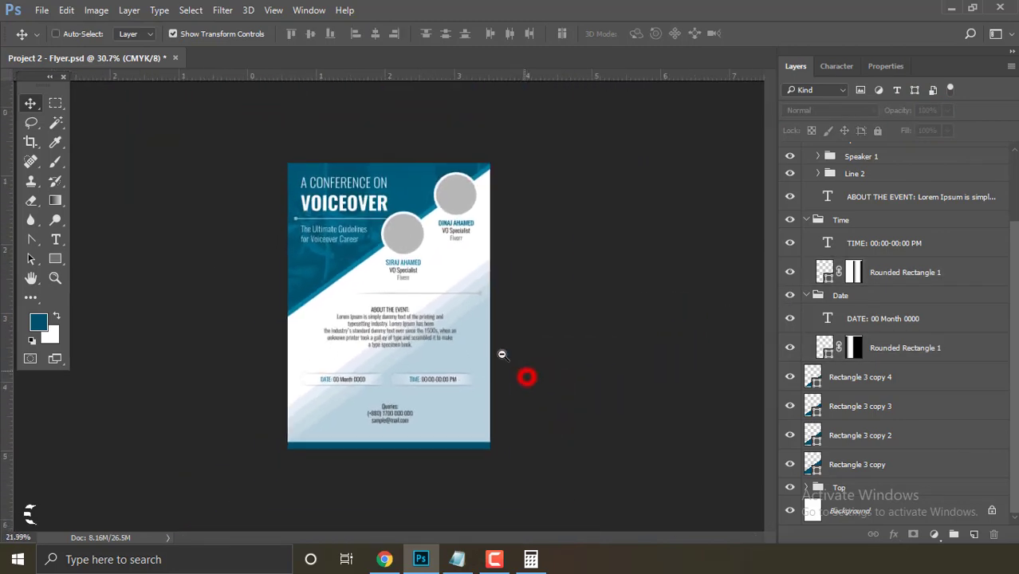
# Place Dinaj (100KB).jpg as an embedded image over the top-right speaker's photo frame.
pyautogui.click(412, 234)
pyautogui.click(640, 256)
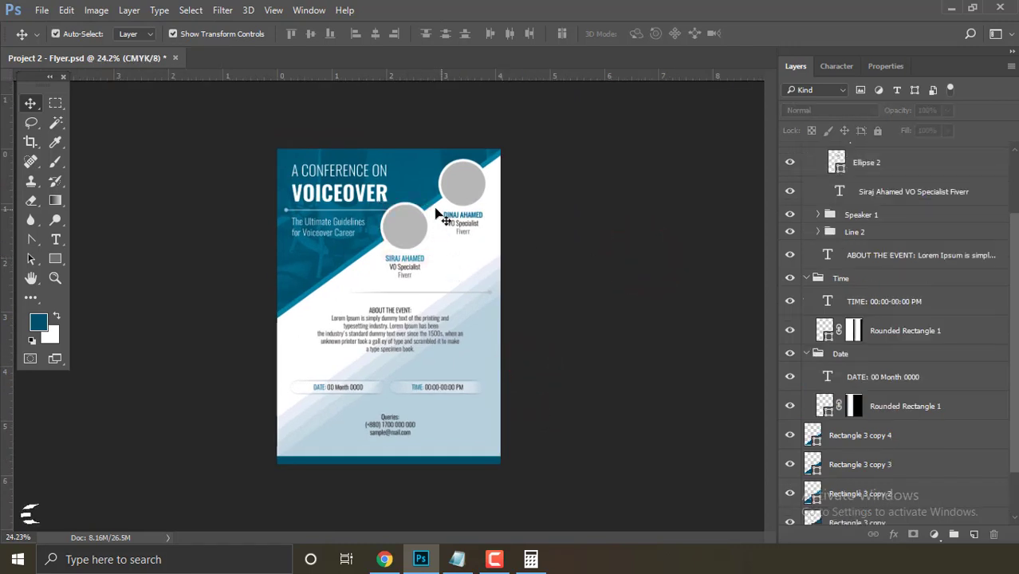
pyautogui.click(416, 216)
pyautogui.click(866, 170)
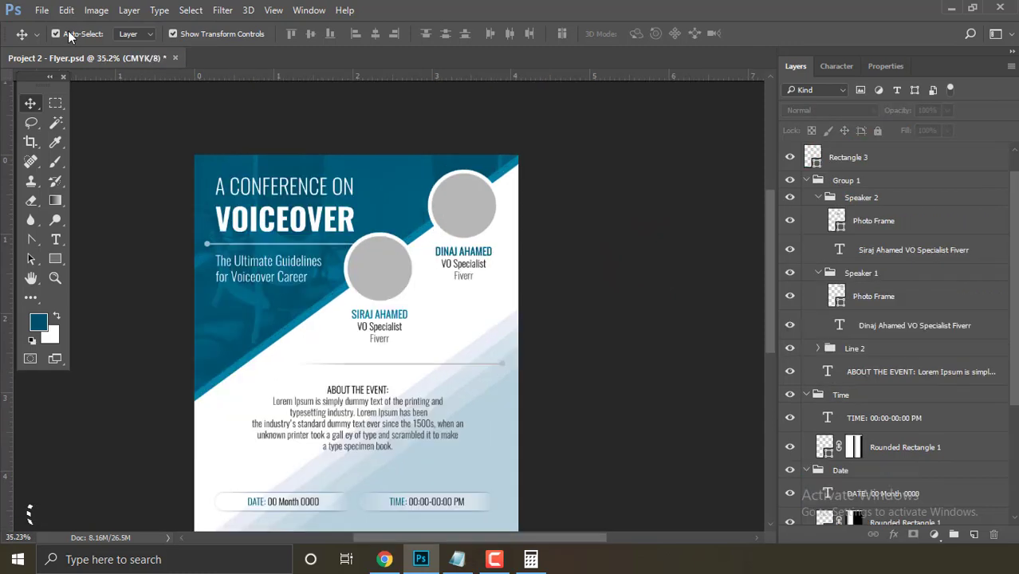
pyautogui.click(464, 206)
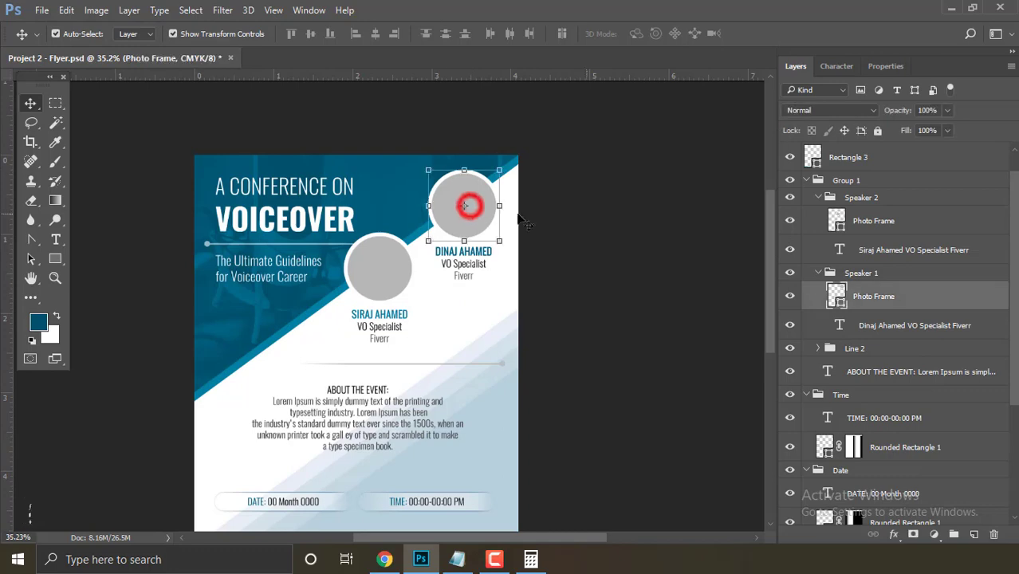
pyautogui.click(42, 10)
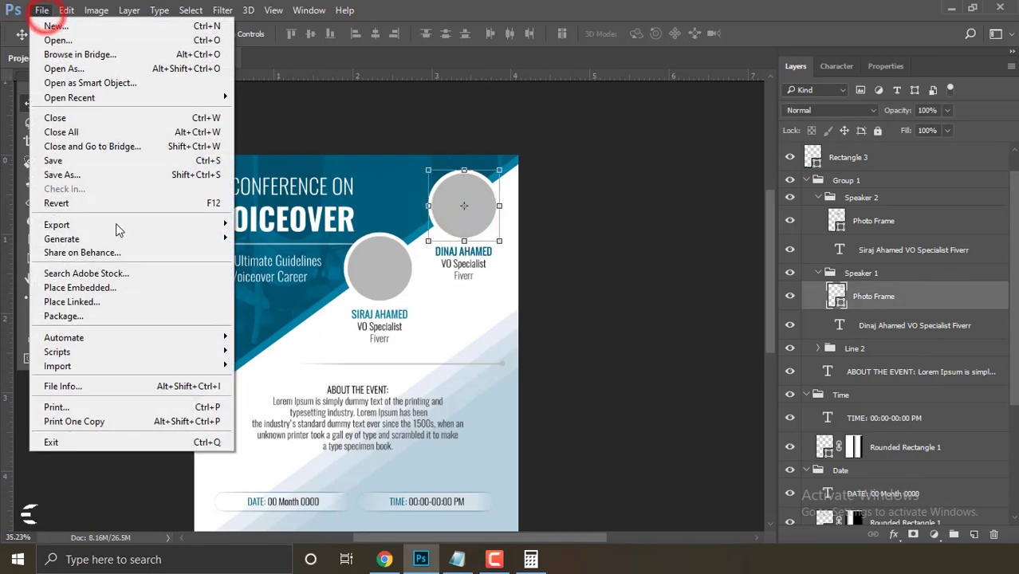
pyautogui.click(142, 288)
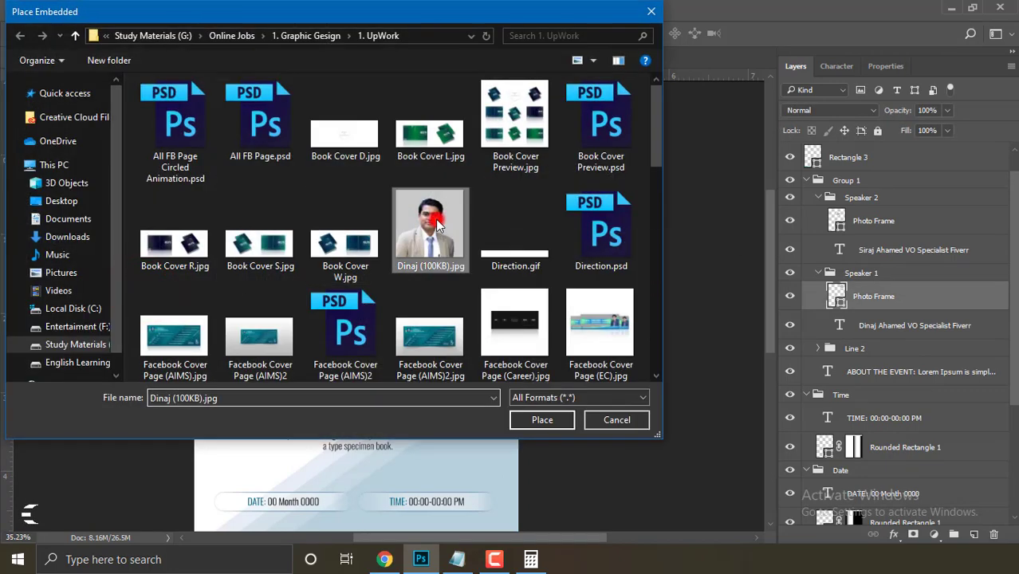
pyautogui.doubleClick(436, 219)
pyautogui.moveTo(497, 277)
pyautogui.mouseDown()
pyautogui.moveTo(489, 227)
pyautogui.moveTo(510, 239)
pyautogui.mouseUp()
pyautogui.press('Return')
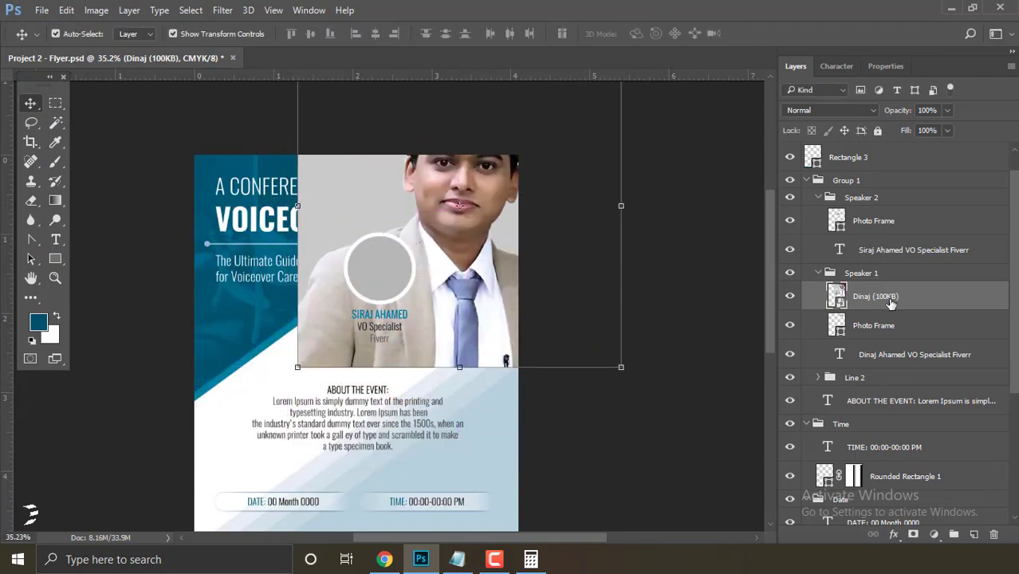
# Clip the Dinaj photo into the circle frame and scale it to about 20%.
pyautogui.rightClick(929, 294)
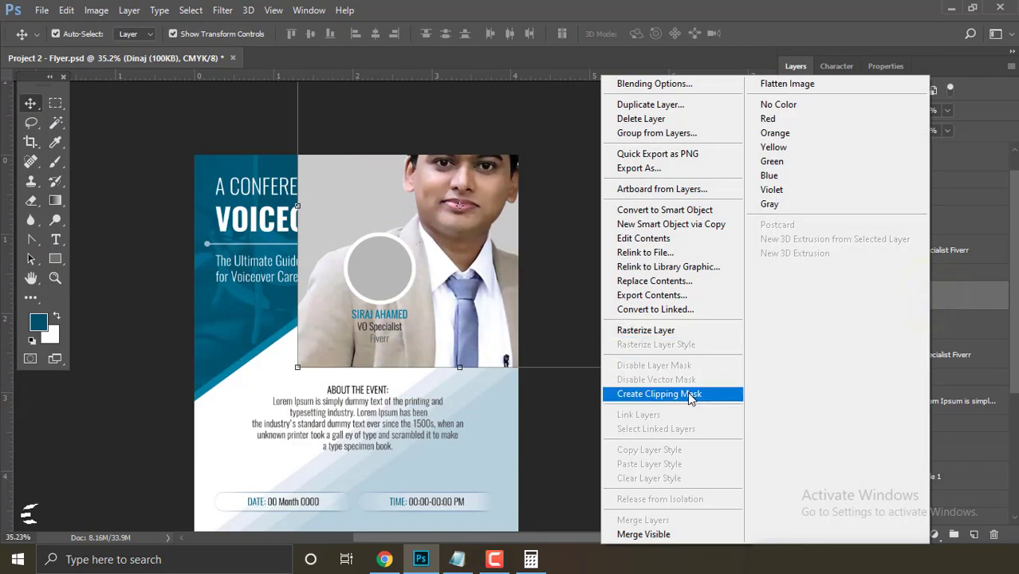
pyautogui.click(690, 395)
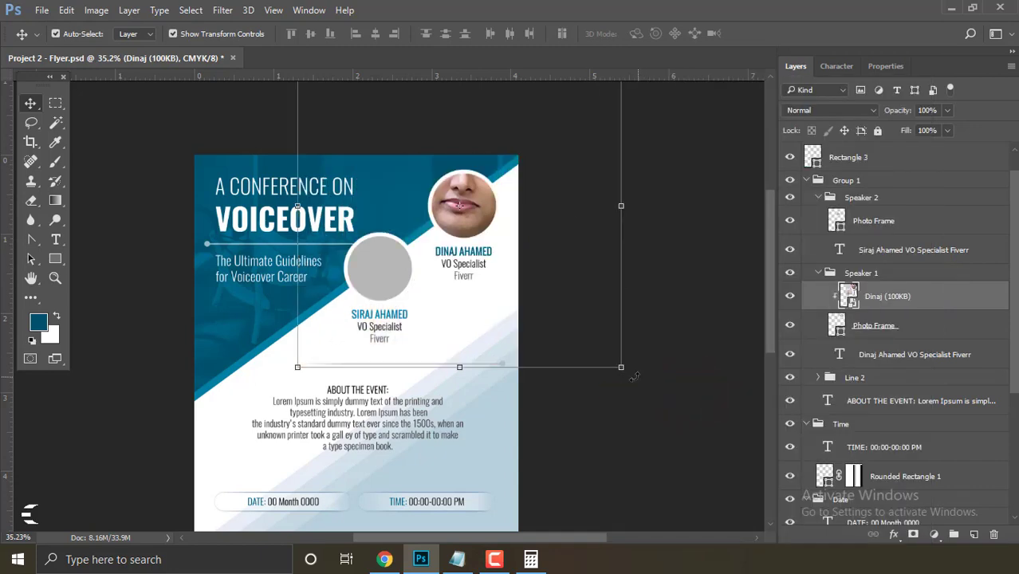
pyautogui.click(67, 10)
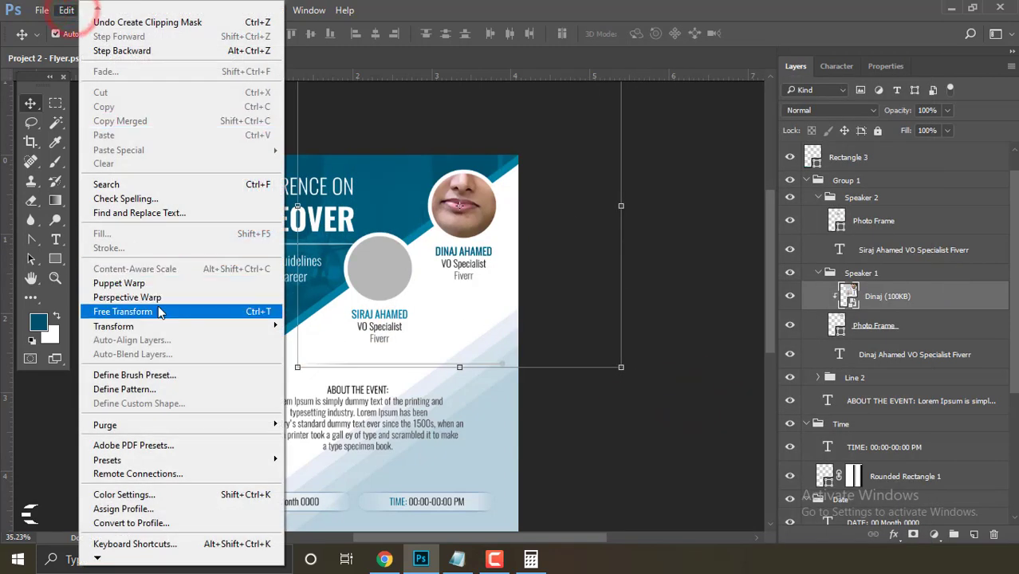
pyautogui.click(157, 303)
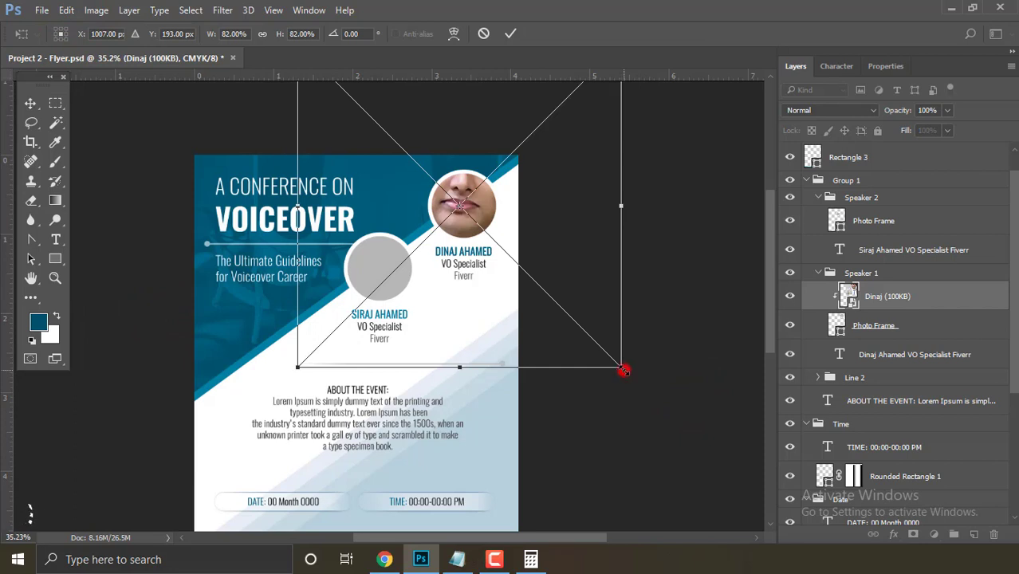
pyautogui.moveTo(623, 369); pyautogui.dragTo(475, 230)
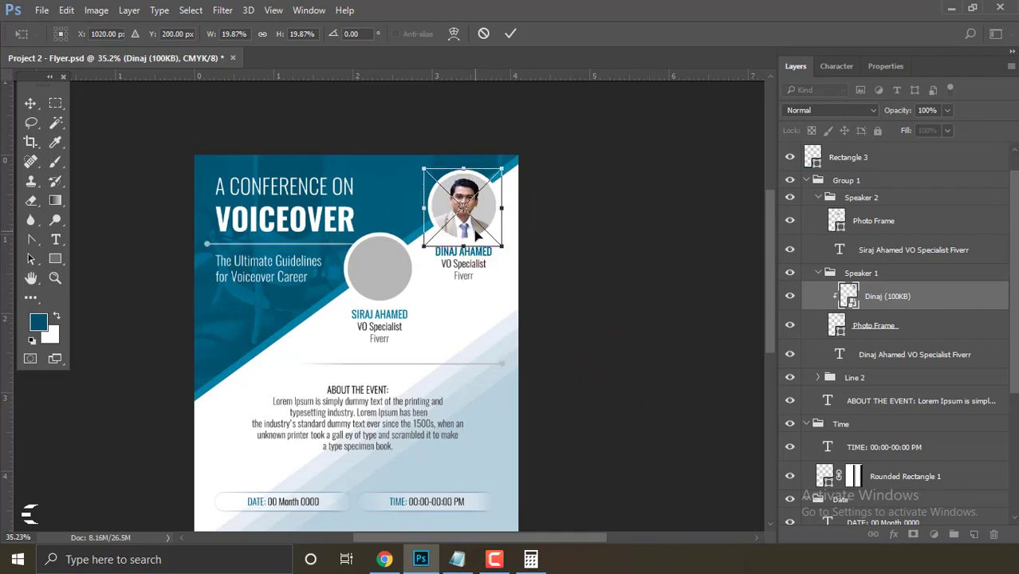
pyautogui.press('Return')
pyautogui.click(600, 280)
pyautogui.scroll(-2, 538, 279)
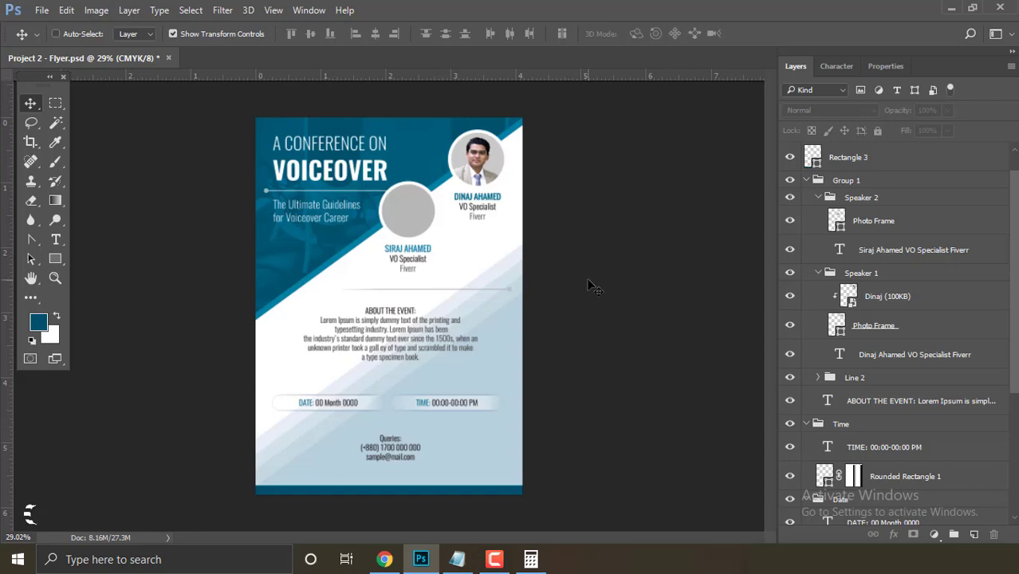
# Save the flyer document and browse the File > Export options.
pyautogui.hotkey('ctrl', 's')
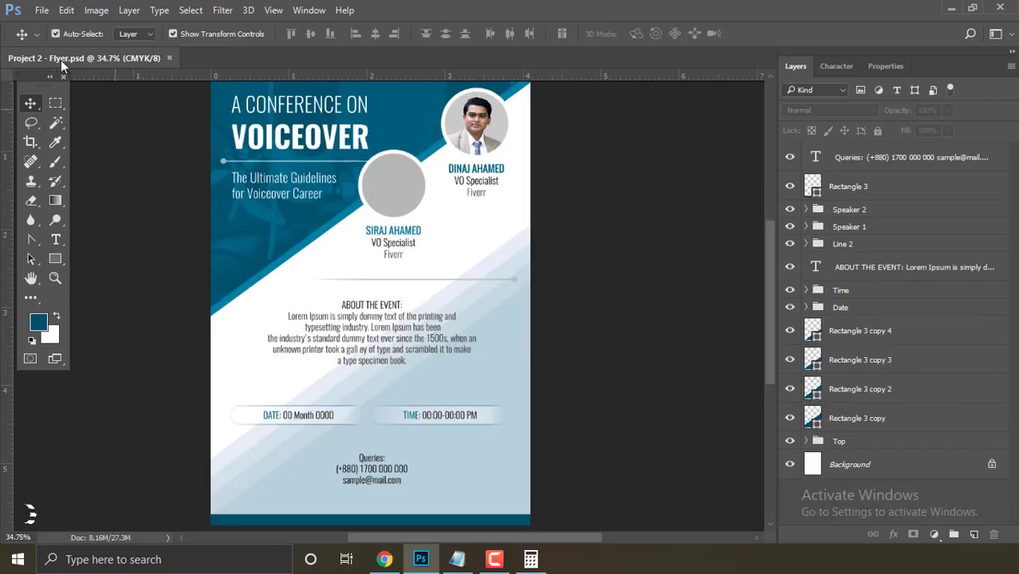
pyautogui.click(41, 10)
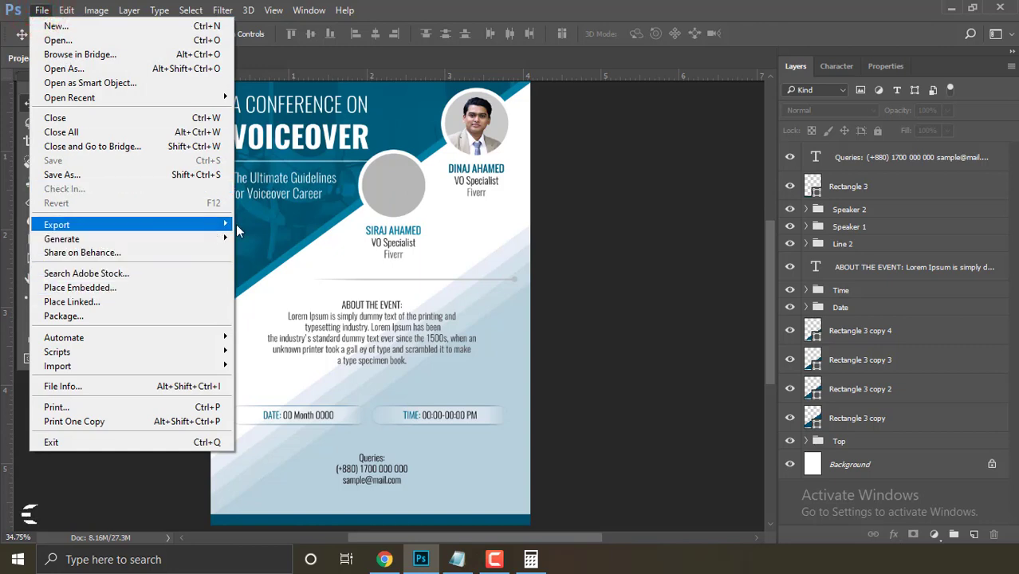
pyautogui.click(223, 227)
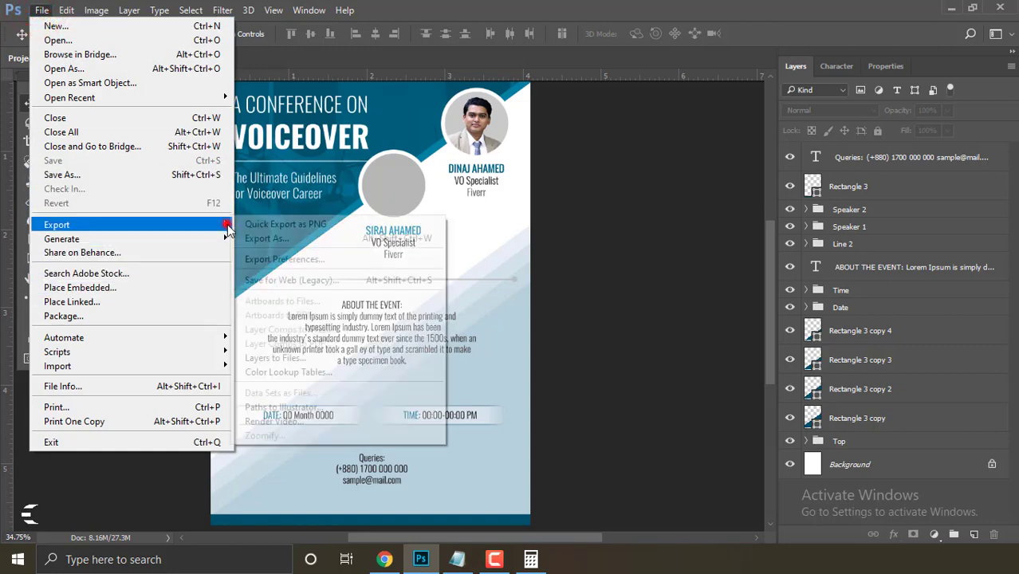
pyautogui.click(328, 279)
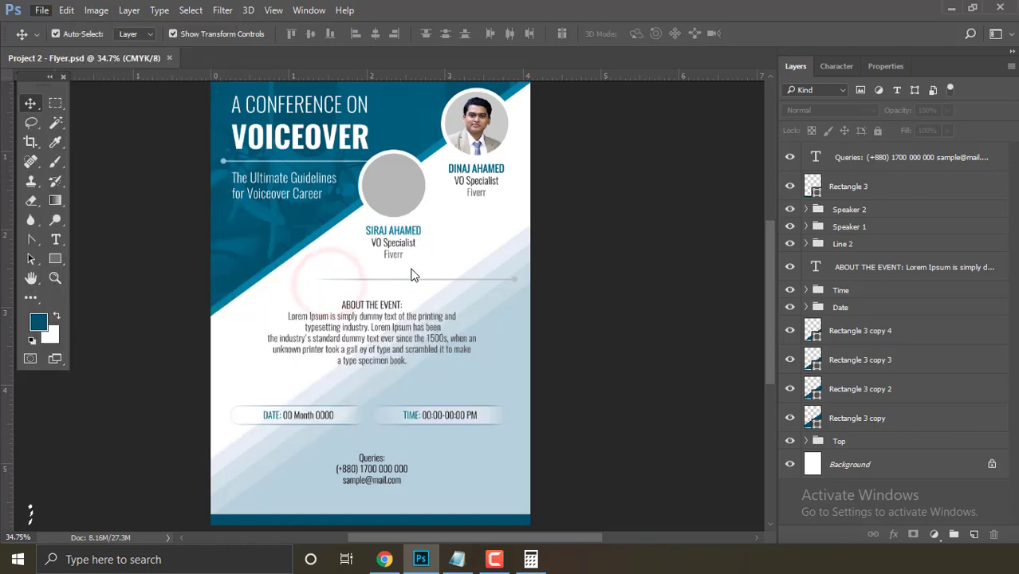
# Export the flyer via Save for Web as a maximum-quality JPEG, Project-2---Flyer.jpg, on the Desktop.
pyautogui.hotkey('ctrl', 'alt', 'shift', 's')
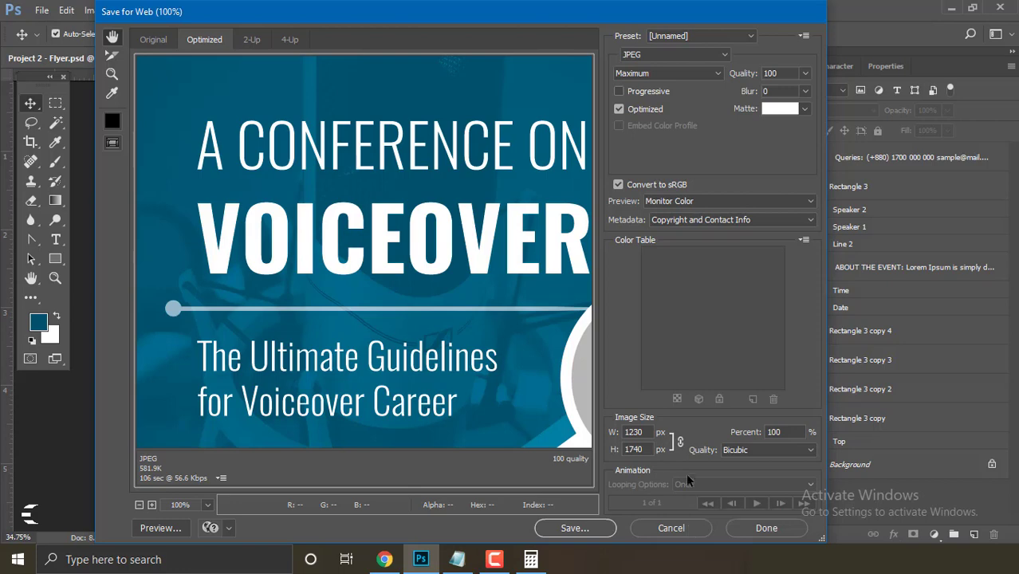
pyautogui.moveTo(590, 227); pyautogui.dragTo(361, 213)
pyautogui.moveTo(325, 311); pyautogui.dragTo(416, 249)
pyautogui.moveTo(342, 370); pyautogui.dragTo(391, 265)
pyautogui.moveTo(485, 349); pyautogui.dragTo(361, 410)
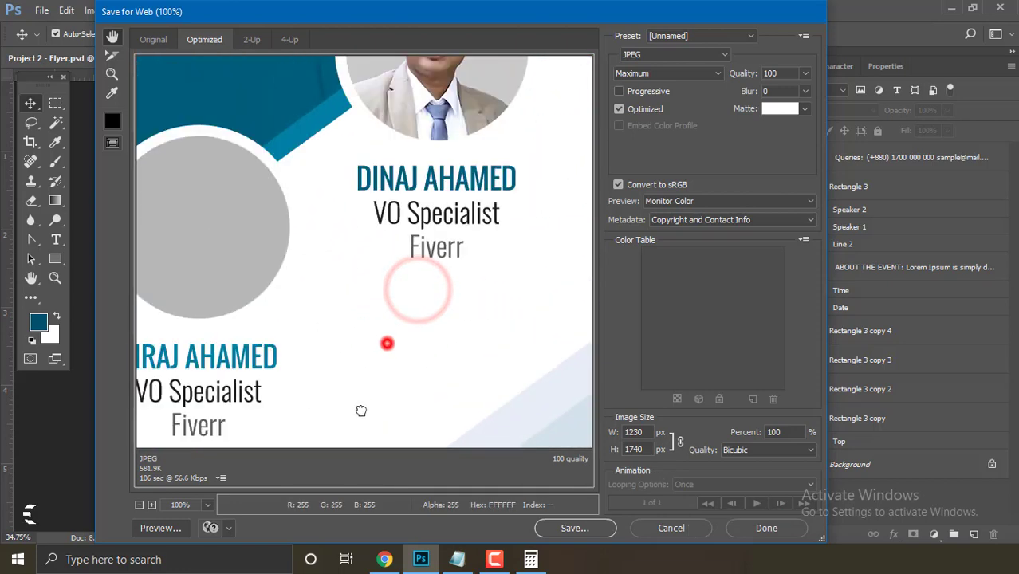
pyautogui.moveTo(409, 134); pyautogui.dragTo(410, 285)
pyautogui.click(574, 528)
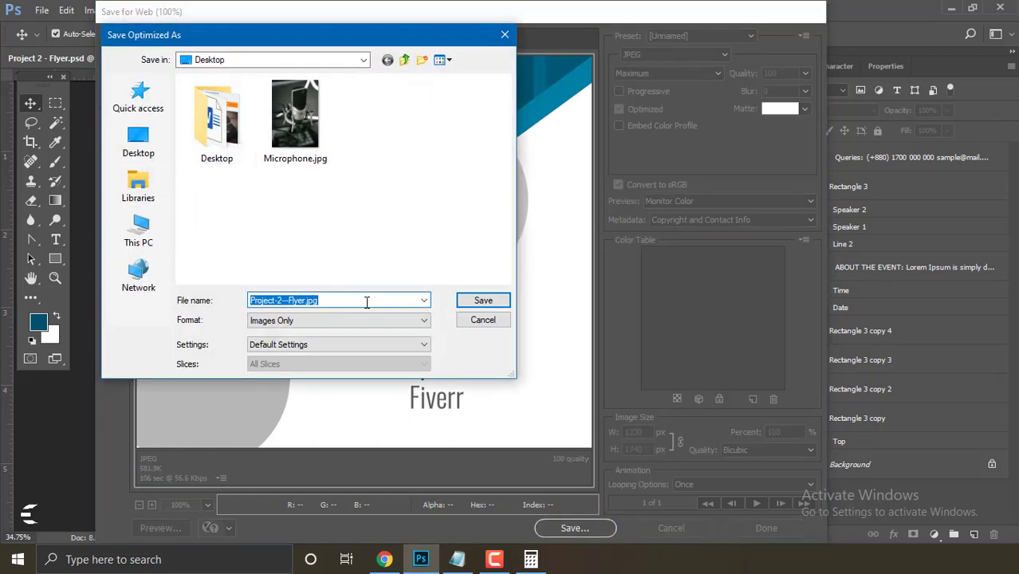
pyautogui.click(482, 301)
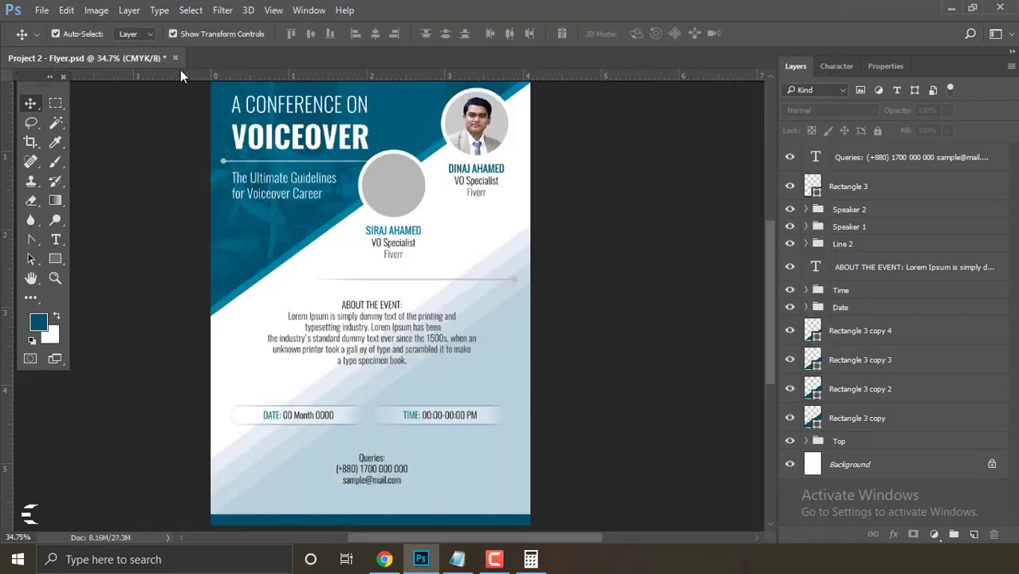
# Save and close Flyer.psd, then open Mockup 2.psd from Recent Files.
pyautogui.hotkey('ctrl', 's')
pyautogui.click(169, 58)
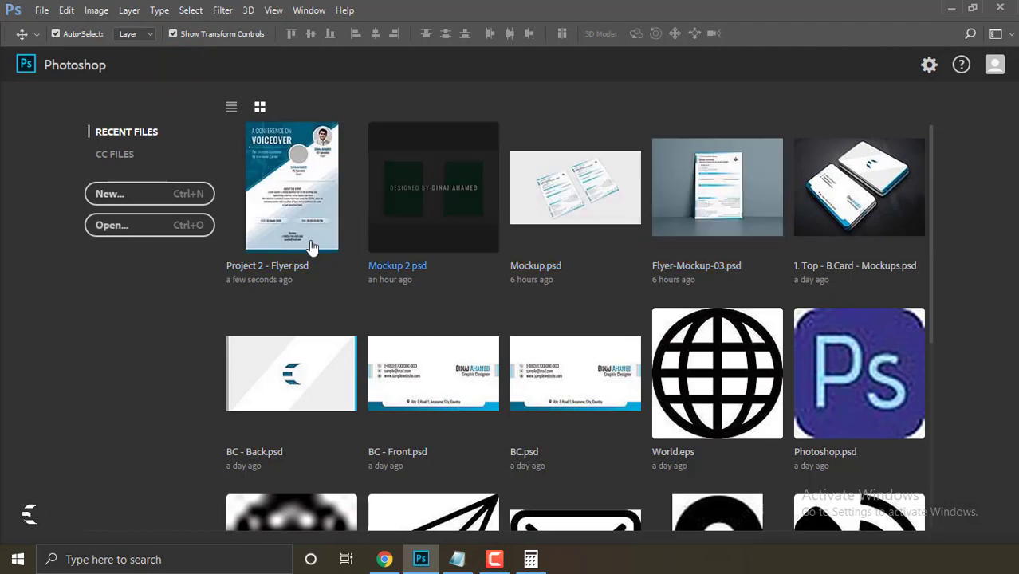
pyautogui.click(447, 204)
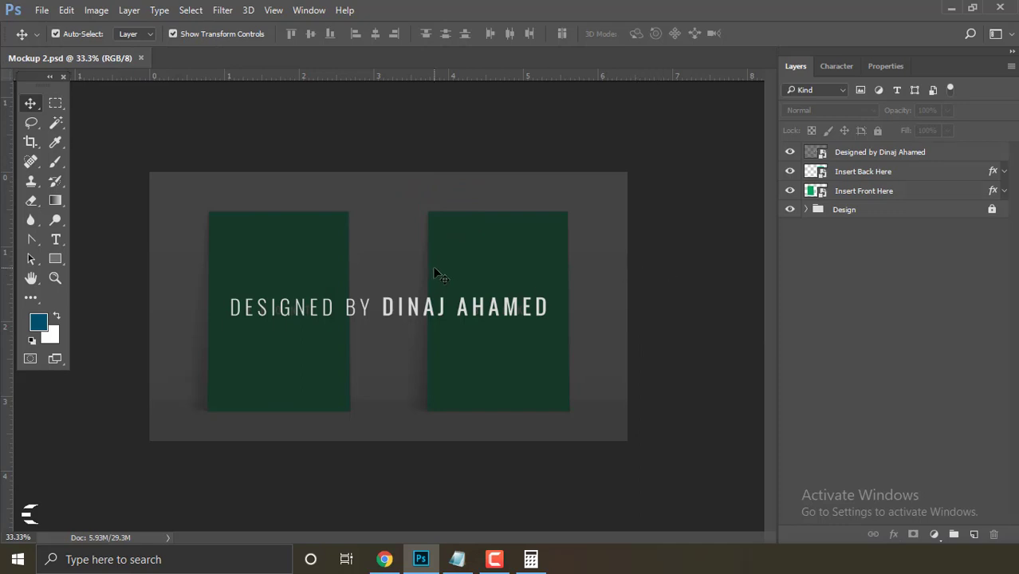
# Hide the Designed by Dinaj Ahamed layer and open the Insert Front Here smart object.
pyautogui.click(873, 151)
pyautogui.click(789, 151)
pyautogui.click(663, 240)
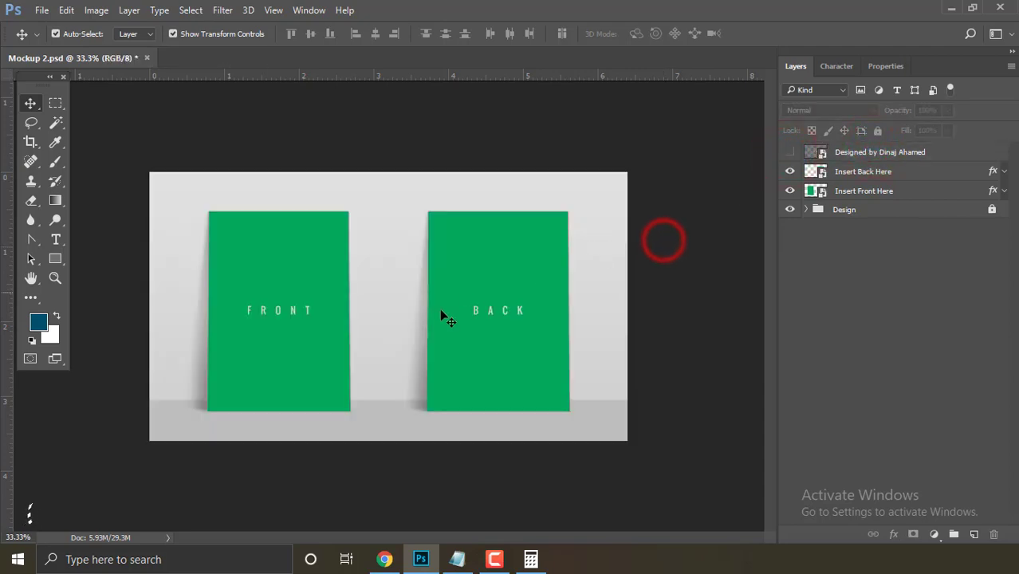
pyautogui.click(280, 310)
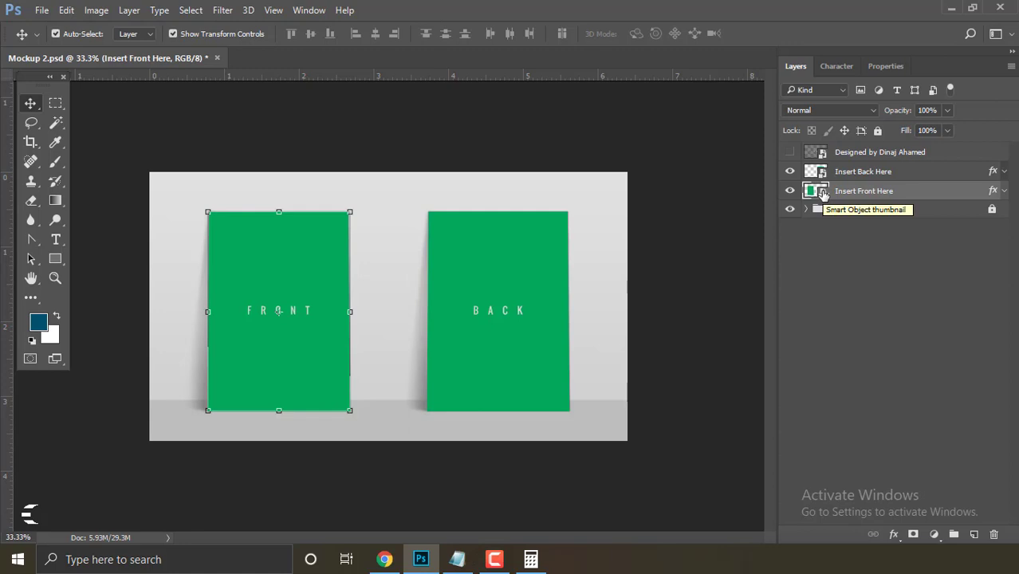
pyautogui.doubleClick(822, 194)
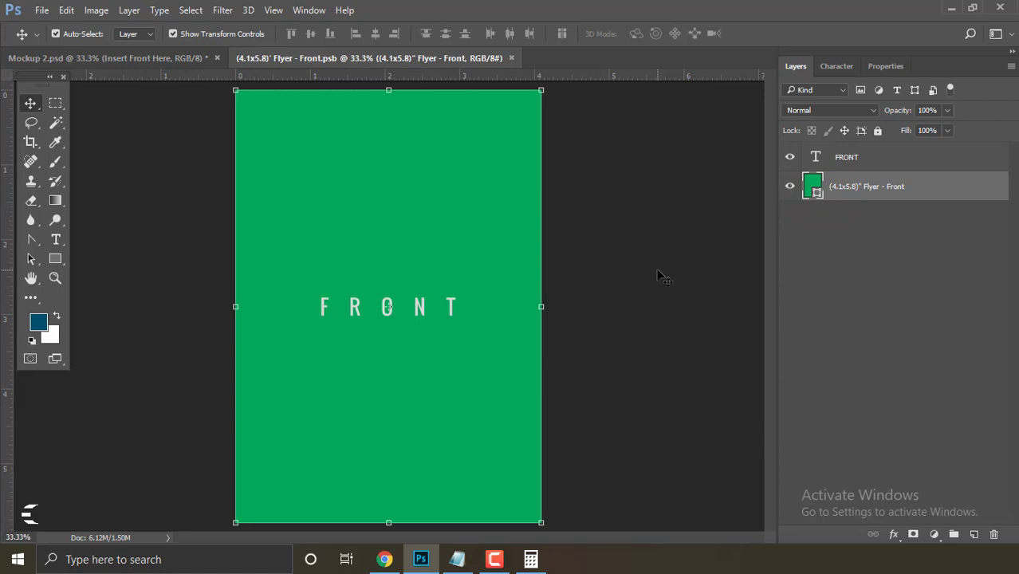
# Embed Project-2---Flyer.jpg from the Desktop into the front card, save, and return to the mockup.
pyautogui.click(41, 10)
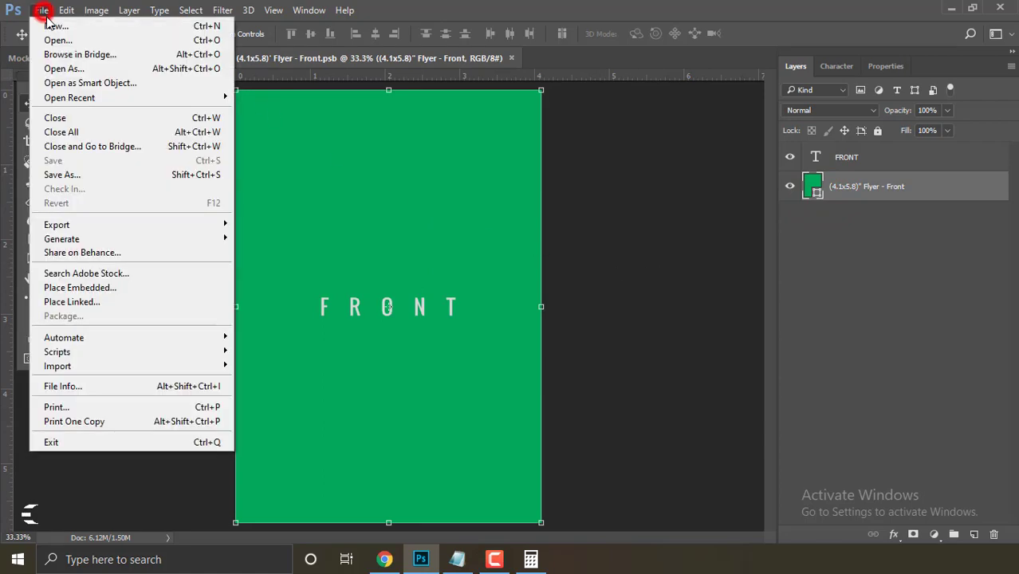
pyautogui.click(160, 288)
pyautogui.click(64, 201)
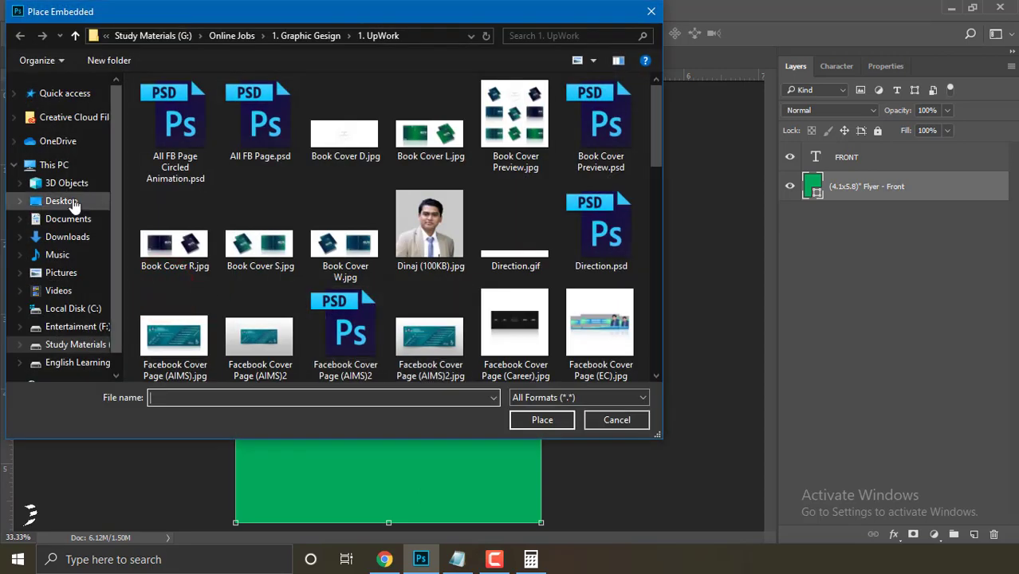
pyautogui.doubleClick(612, 119)
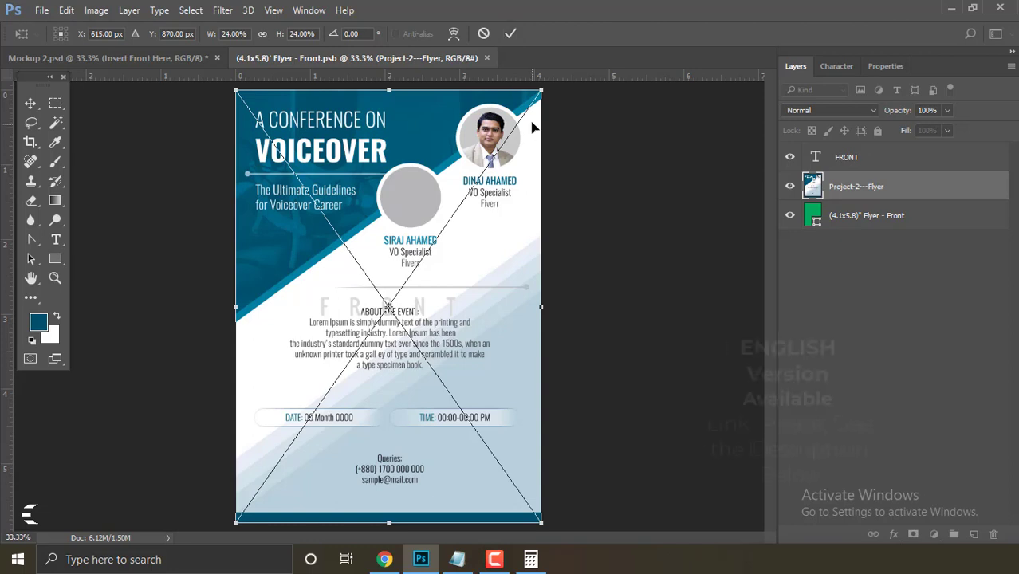
pyautogui.press('Return')
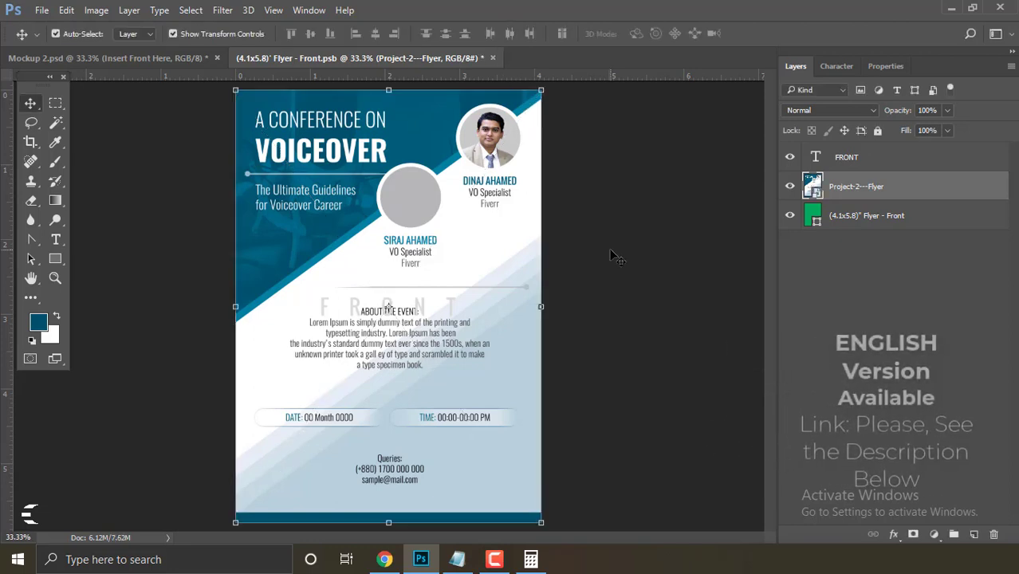
pyautogui.click(42, 9)
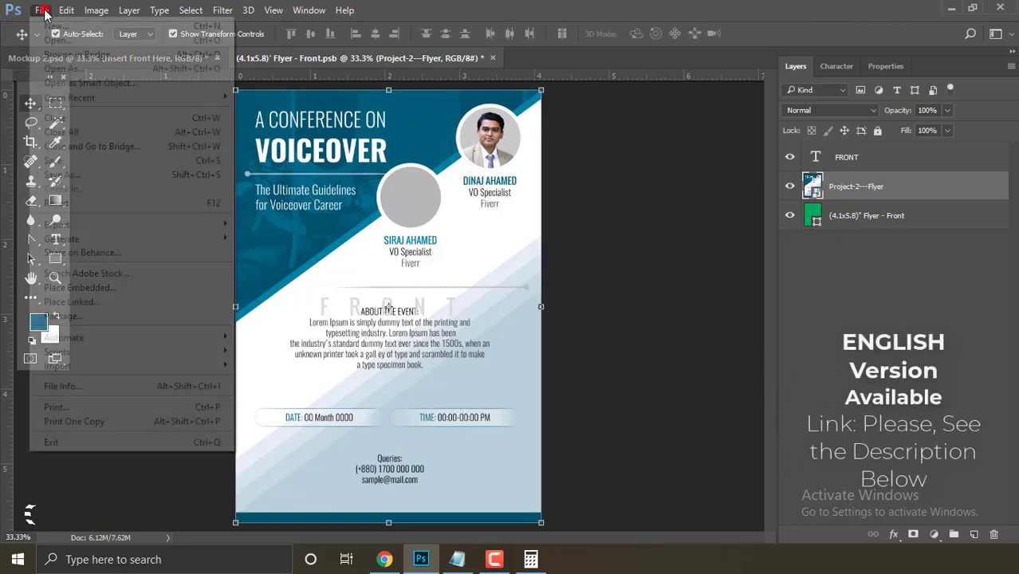
pyautogui.click(76, 160)
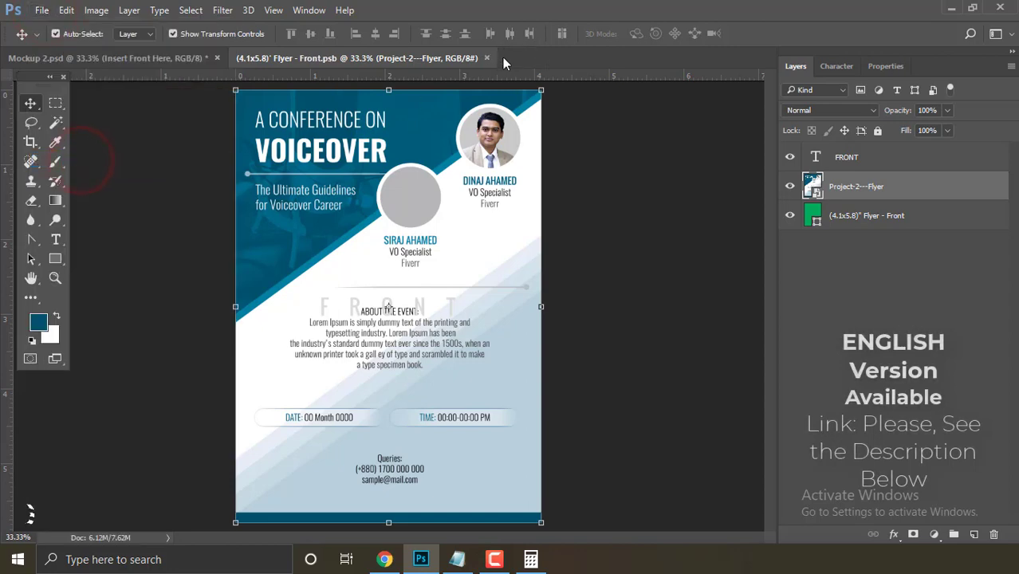
pyautogui.click(487, 58)
pyautogui.click(694, 364)
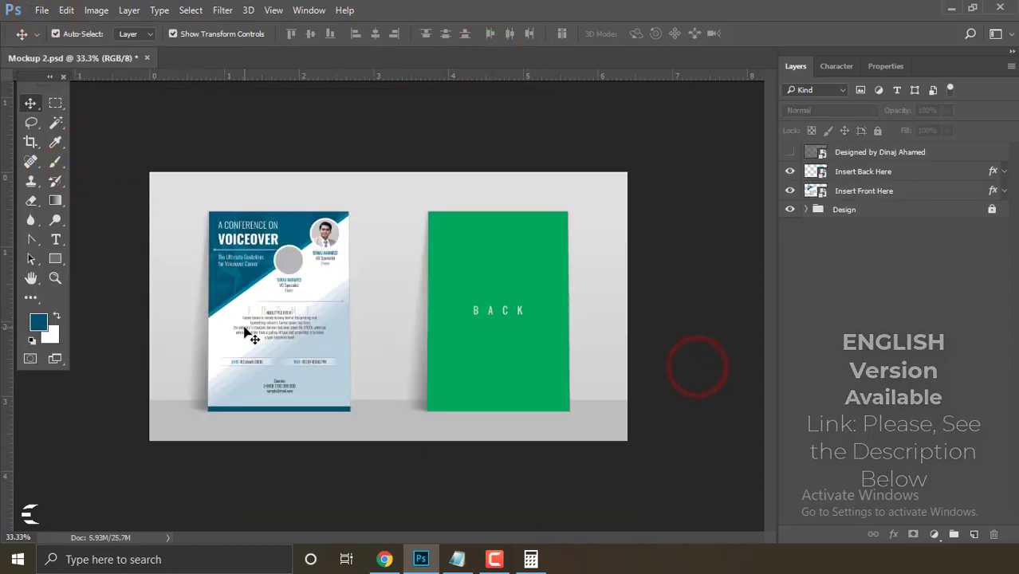
# Embed Project-2---Flyer.jpg into the Insert Back Here smart object, save, close, and hide panels.
pyautogui.click(507, 333)
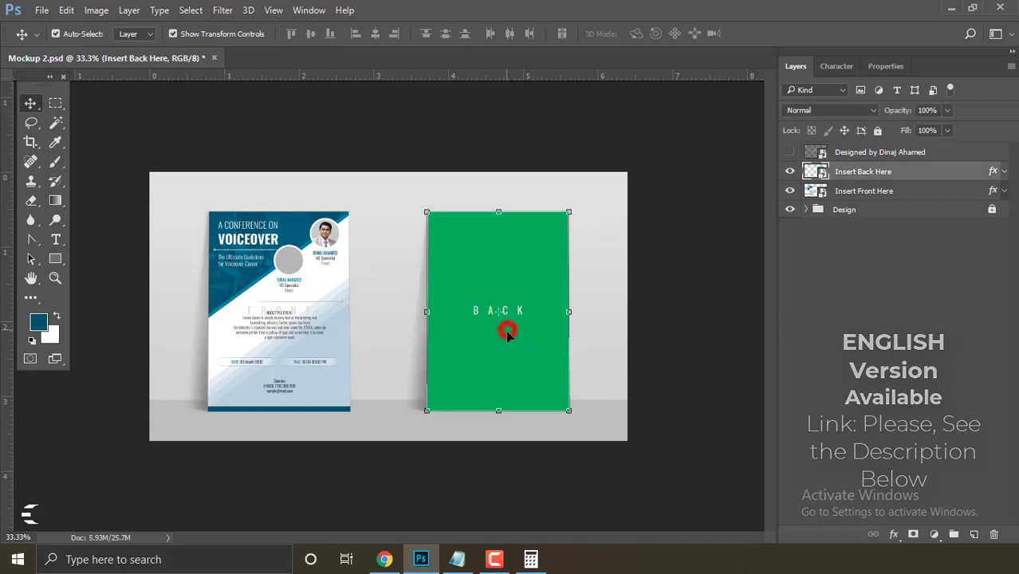
pyautogui.doubleClick(816, 171)
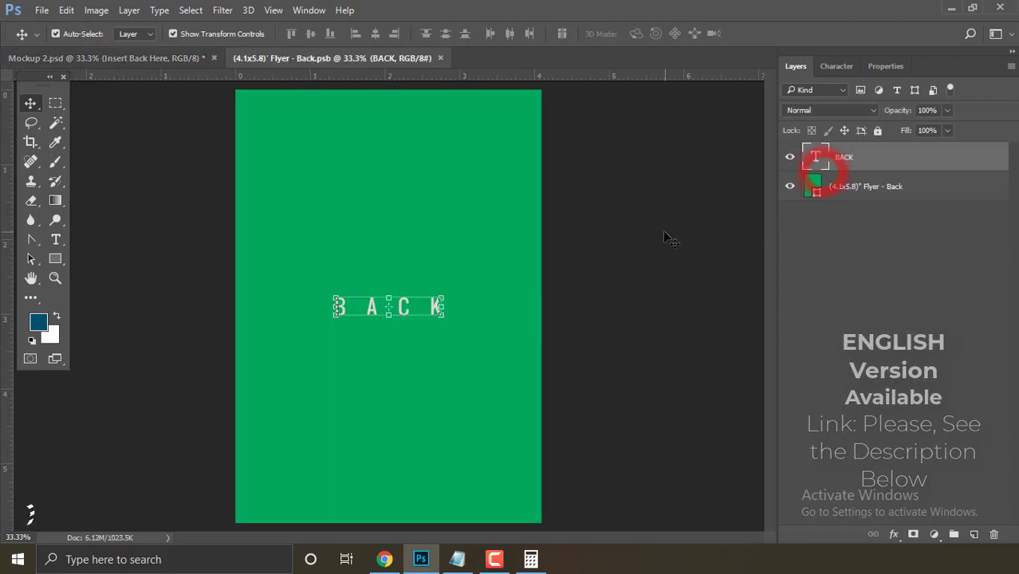
pyautogui.click(41, 10)
pyautogui.click(132, 284)
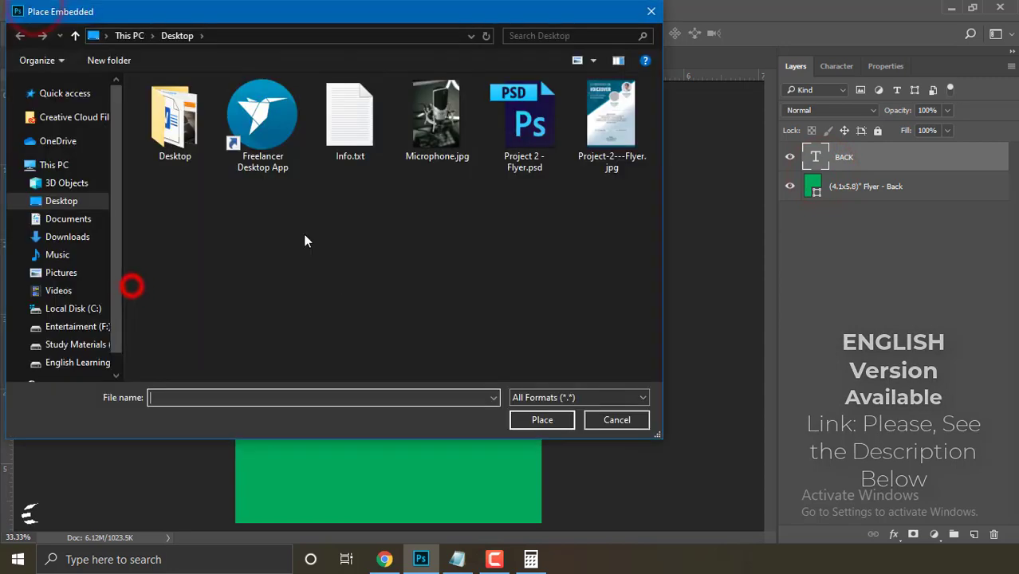
pyautogui.doubleClick(613, 113)
pyautogui.click(510, 33)
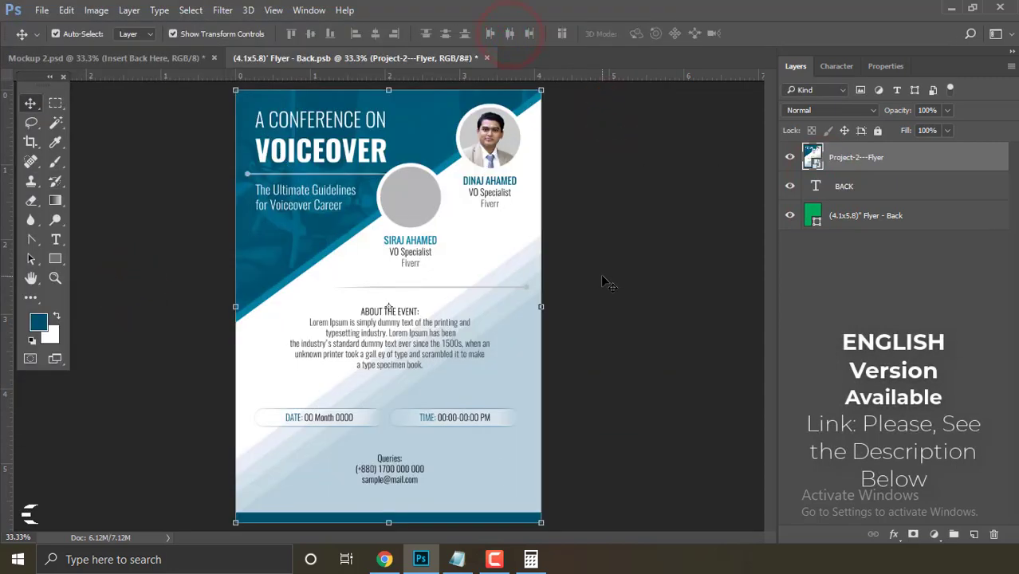
pyautogui.hotkey('ctrl', 's')
pyautogui.hotkey('ctrl', 'w')
pyautogui.press('Tab')
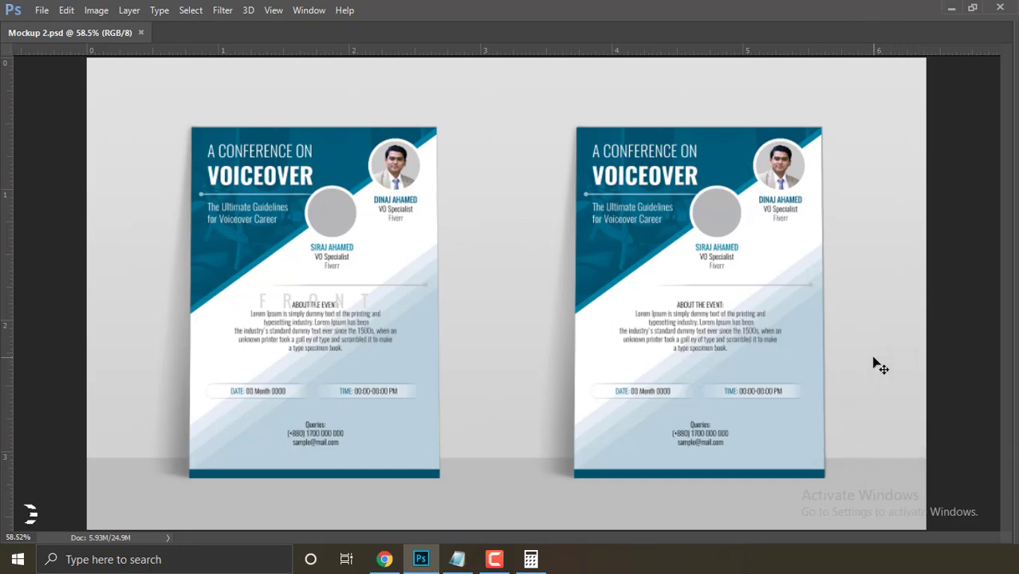
pyautogui.click(459, 558)
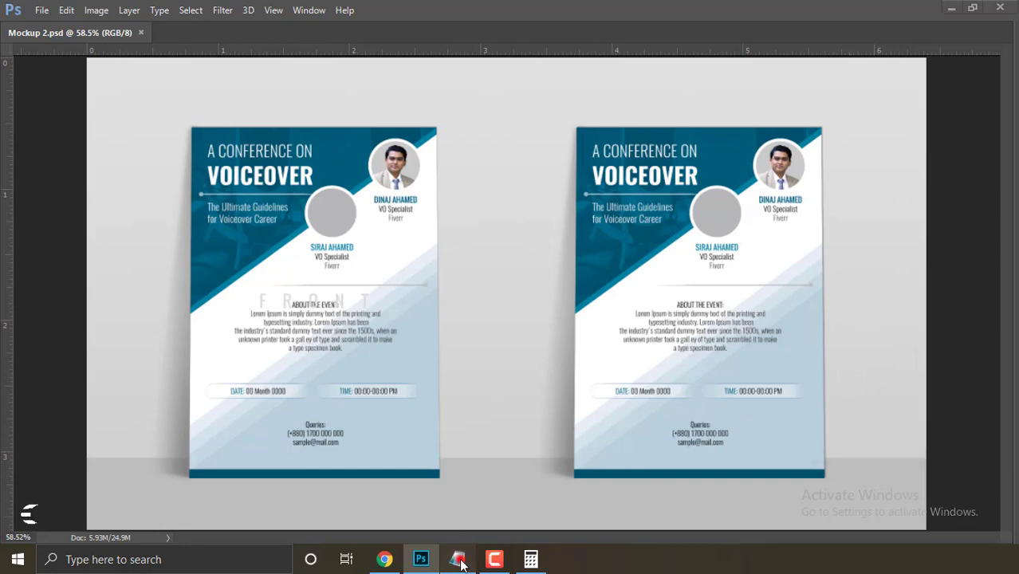
pyautogui.moveTo(94, 510); pyautogui.dragTo(3, 188)
pyautogui.click(163, 284)
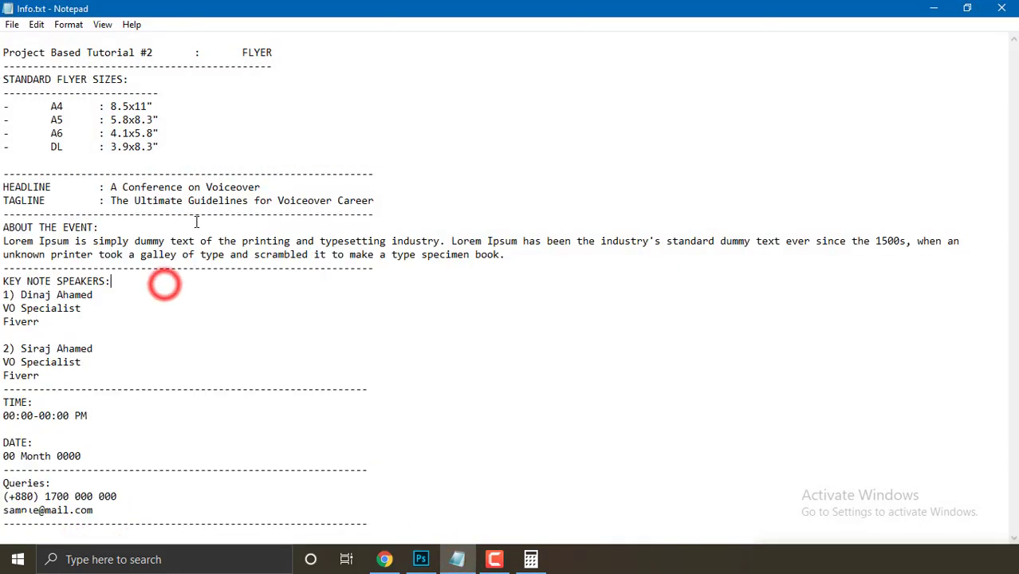
pyautogui.moveTo(377, 206); pyautogui.dragTo(2, 188)
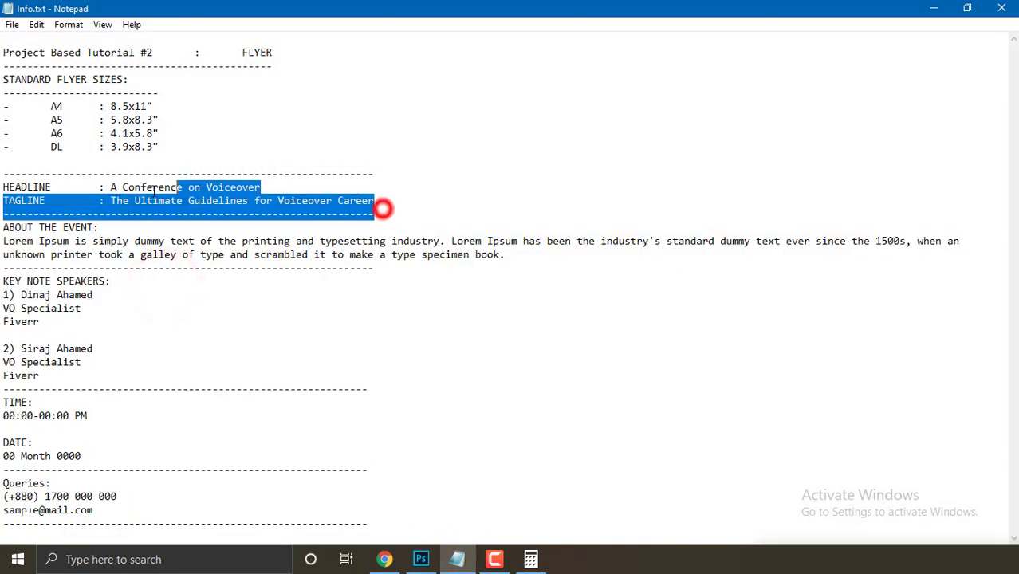
pyautogui.click(146, 270)
pyautogui.moveTo(524, 243)
pyautogui.mouseDown()
pyautogui.moveTo(3, 242)
pyautogui.moveTo(520, 270)
pyautogui.mouseUp()
pyautogui.click(3, 225)
pyautogui.click(182, 302)
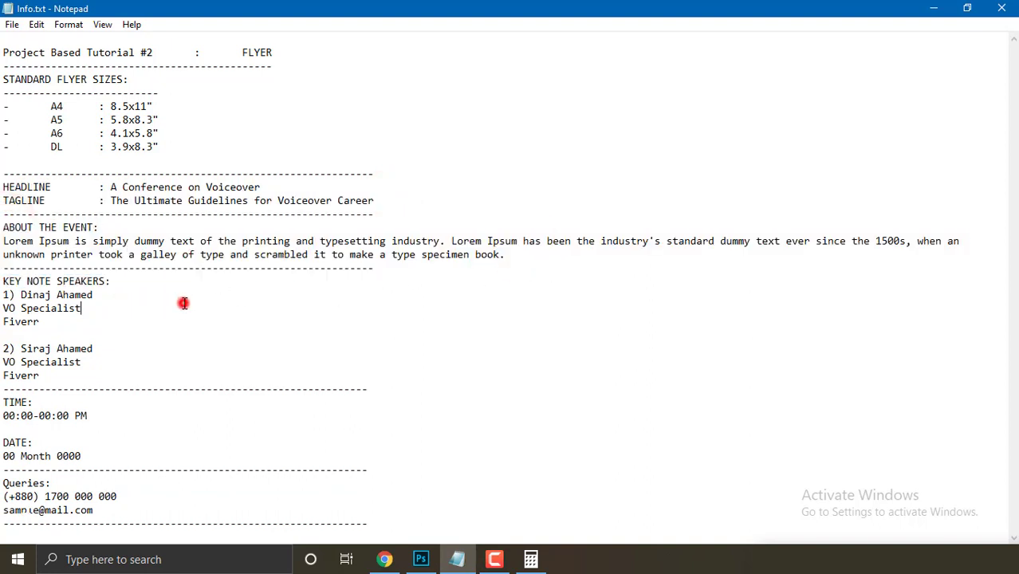
pyautogui.moveTo(50, 375); pyautogui.dragTo(2, 280)
pyautogui.click(91, 314)
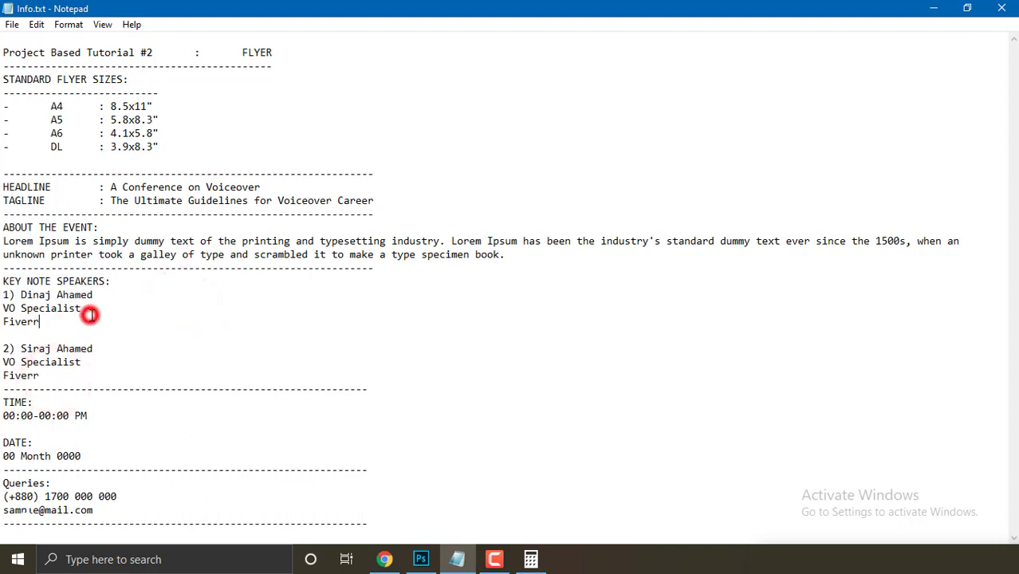
pyautogui.moveTo(40, 376); pyautogui.dragTo(3, 280)
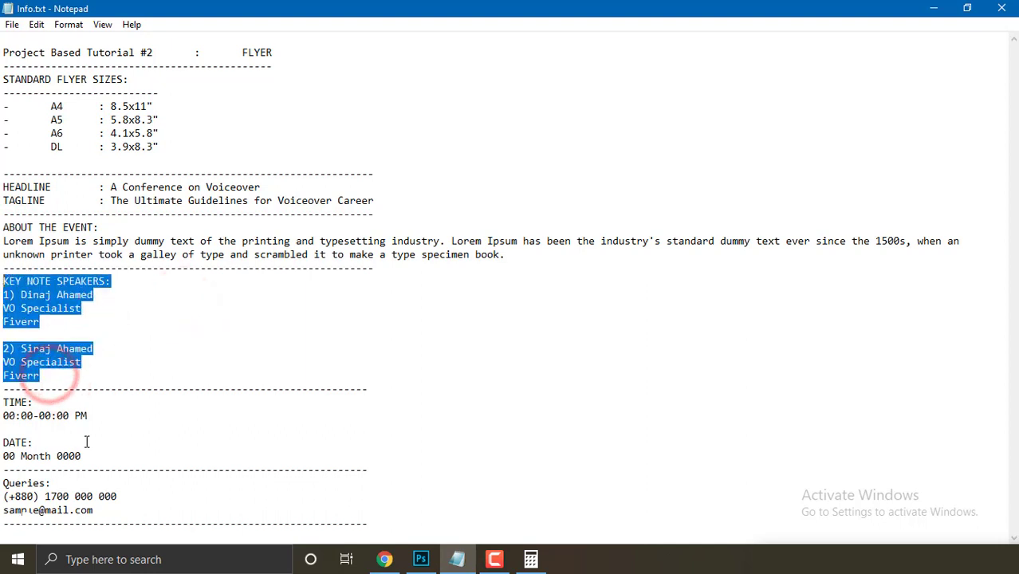
pyautogui.click(93, 452)
pyautogui.moveTo(94, 452); pyautogui.dragTo(2, 389)
pyautogui.moveTo(3, 348); pyautogui.dragTo(80, 362)
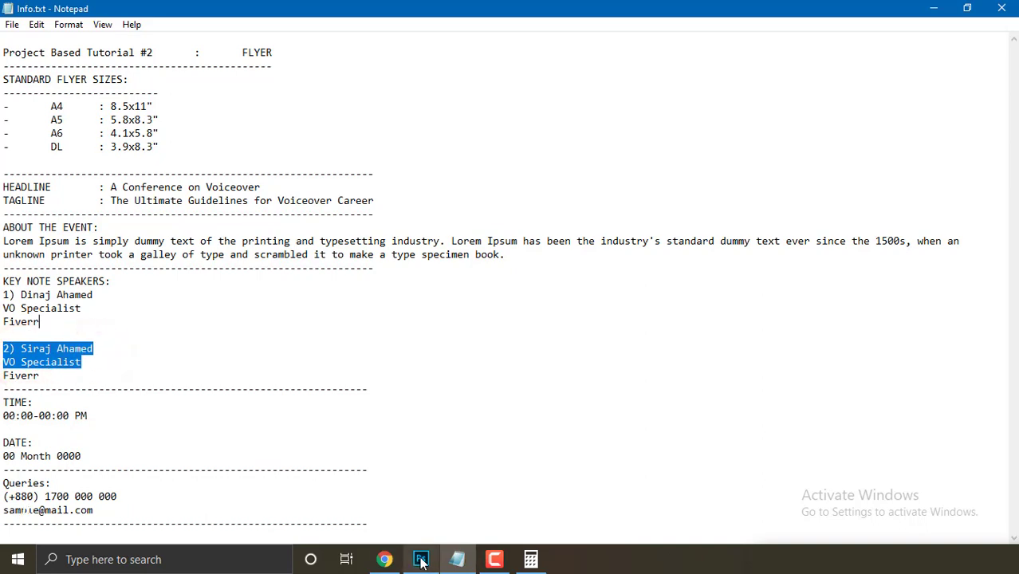
pyautogui.click(385, 559)
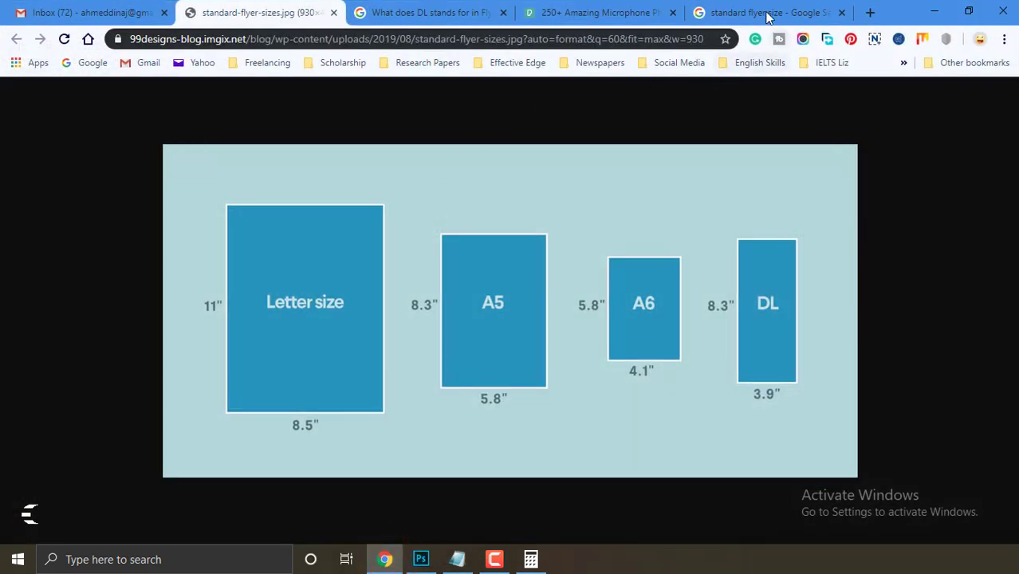
pyautogui.click(767, 14)
pyautogui.click(196, 152)
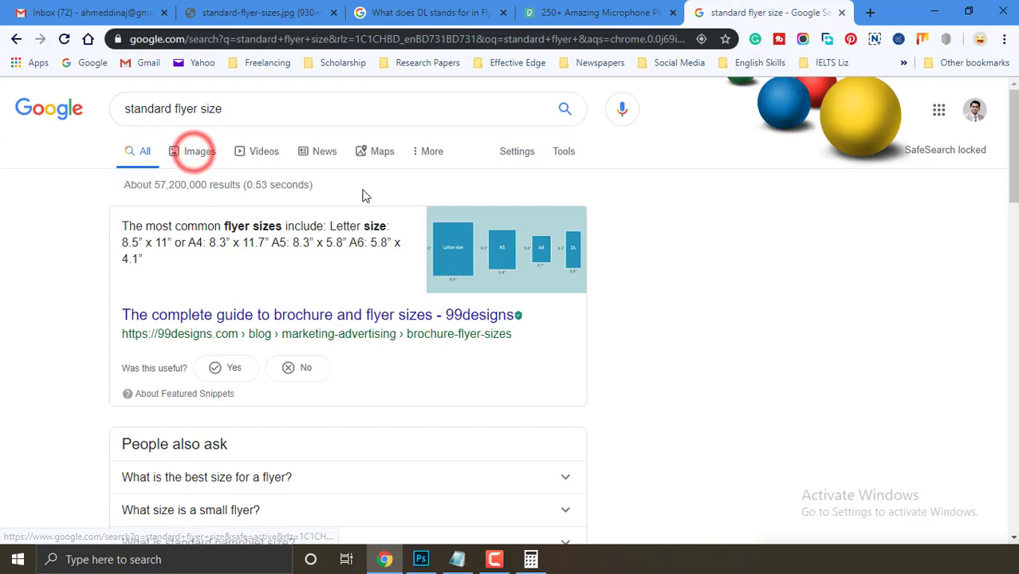
pyautogui.click(934, 11)
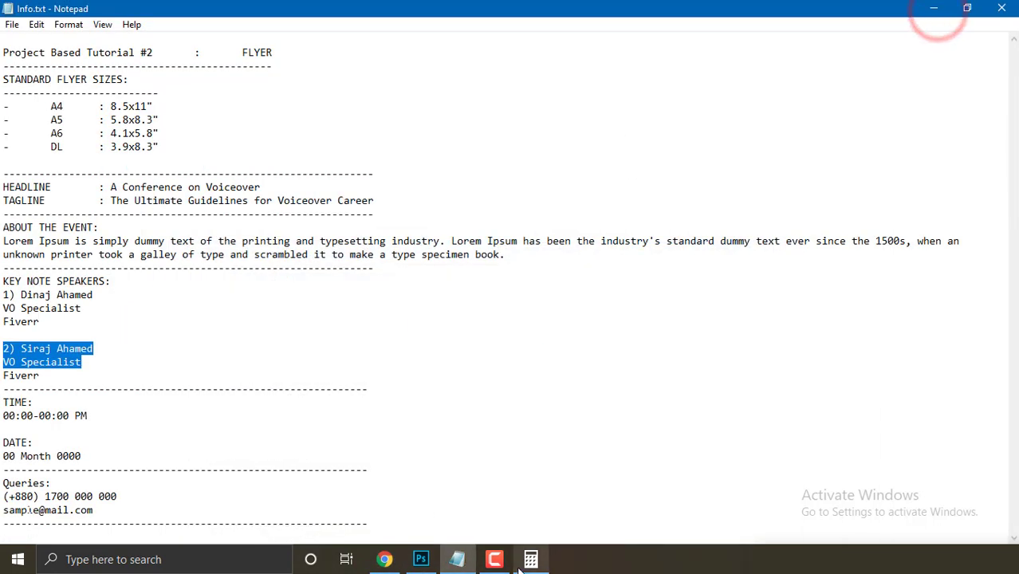
pyautogui.click(119, 507)
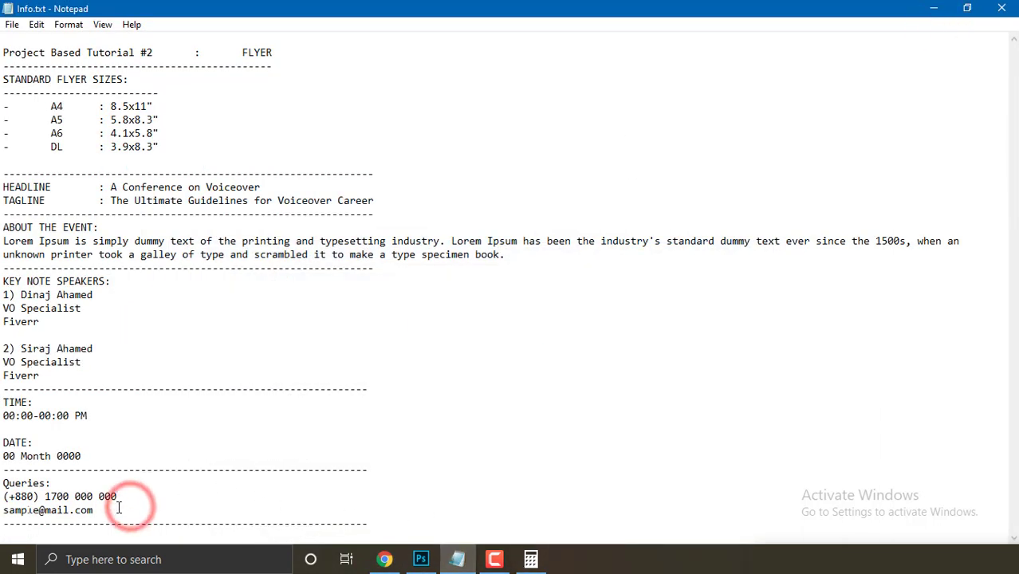
pyautogui.moveTo(118, 508); pyautogui.dragTo(3, 182)
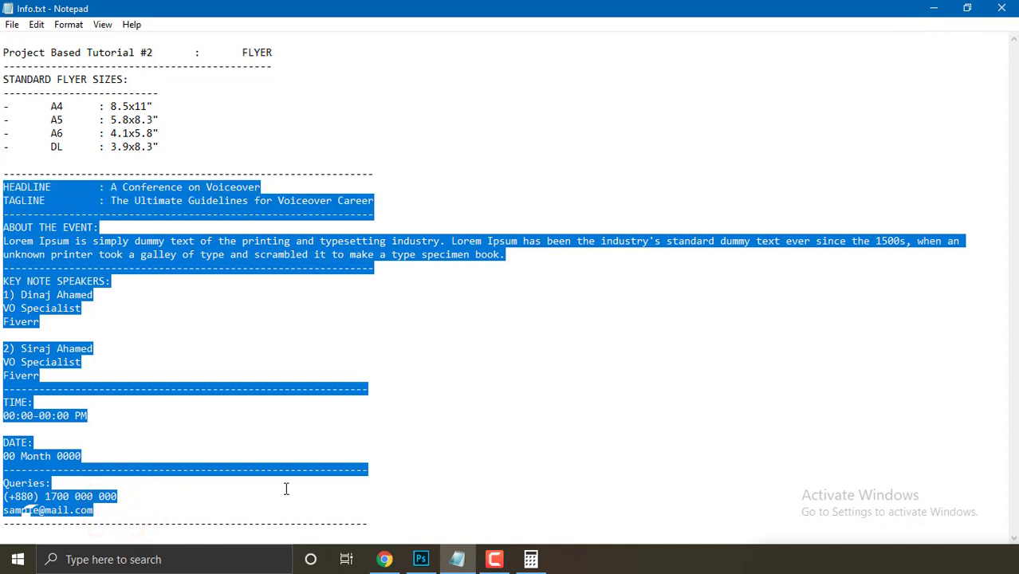
pyautogui.click(421, 559)
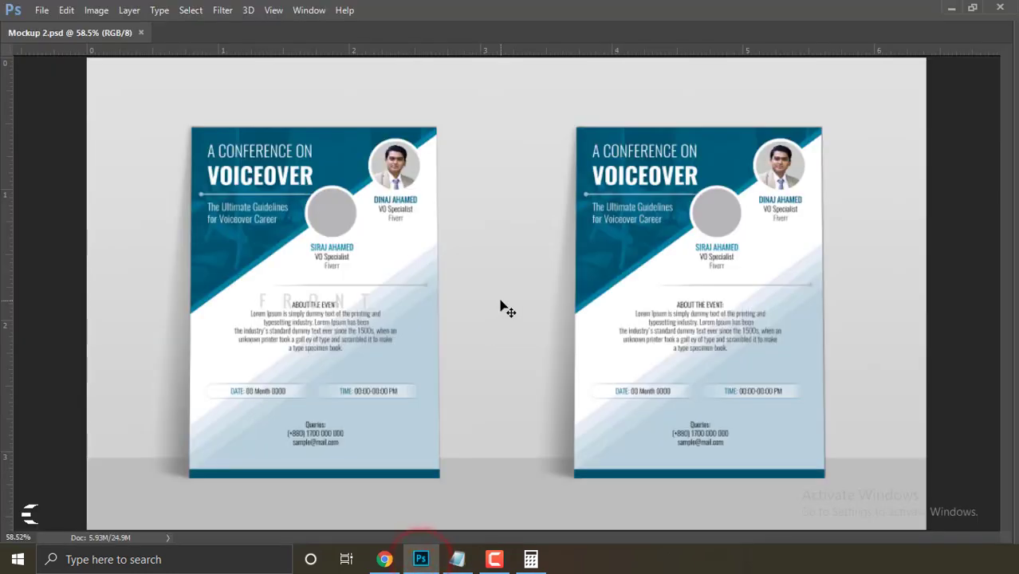